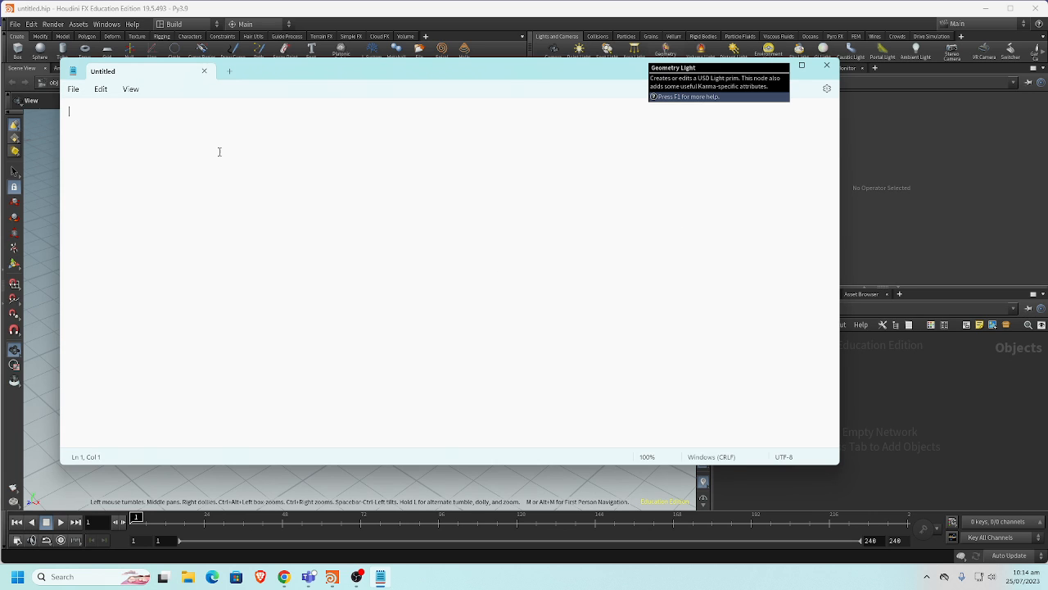
Write the note "particles -> volumetric data (VDB)" in the empty text document
{"action": "type", "text": "pa"}
{"action": "type", "text": "men"}
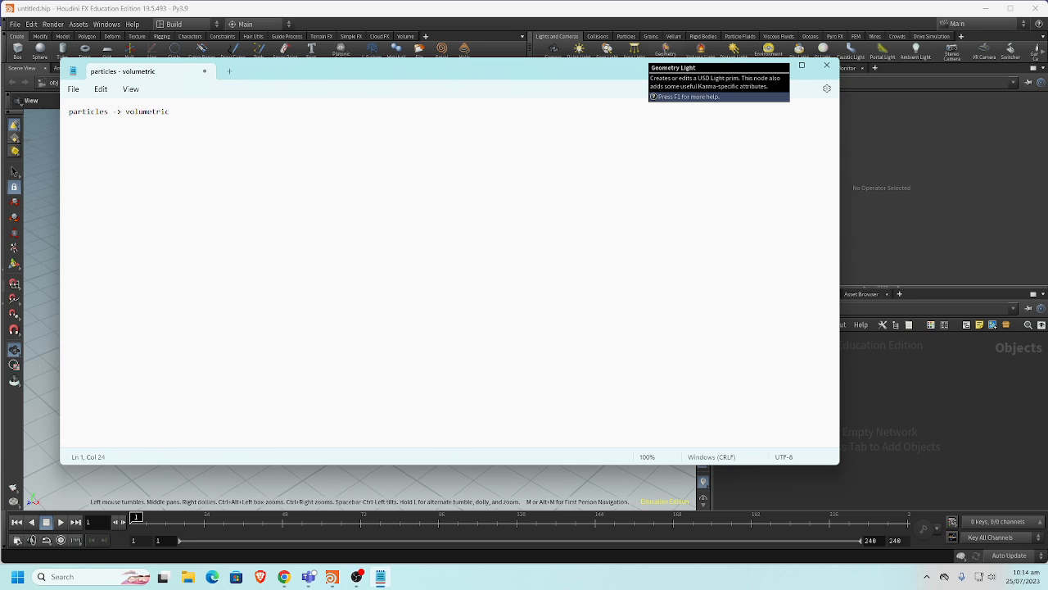
{"action": "type", "text": "ric data (VDB"}
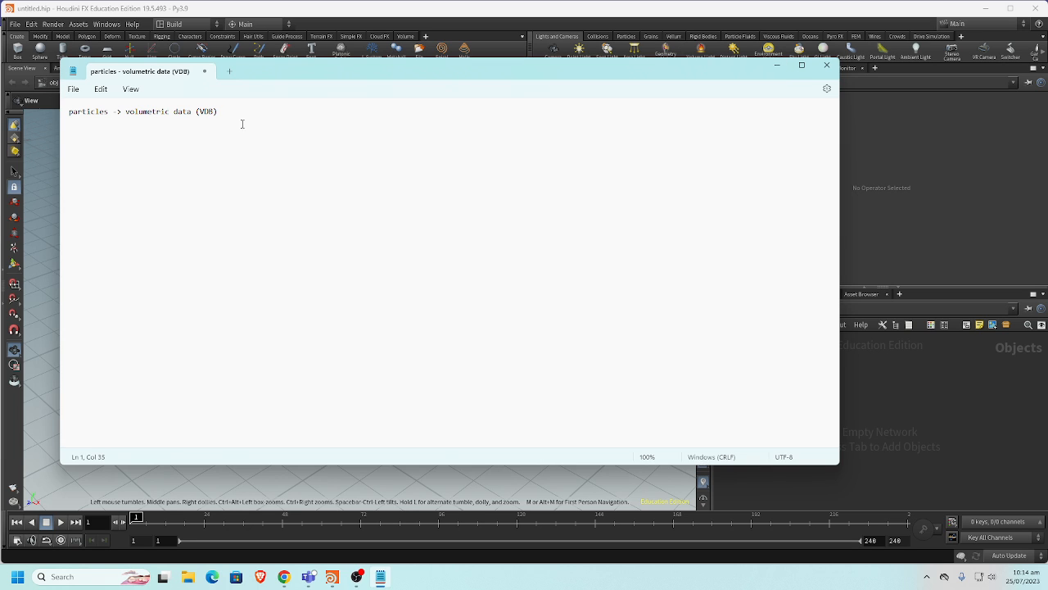
Set the text editor's font size to 36 and return to the note
{"action": "left_click", "coordinate": [100, 90]}
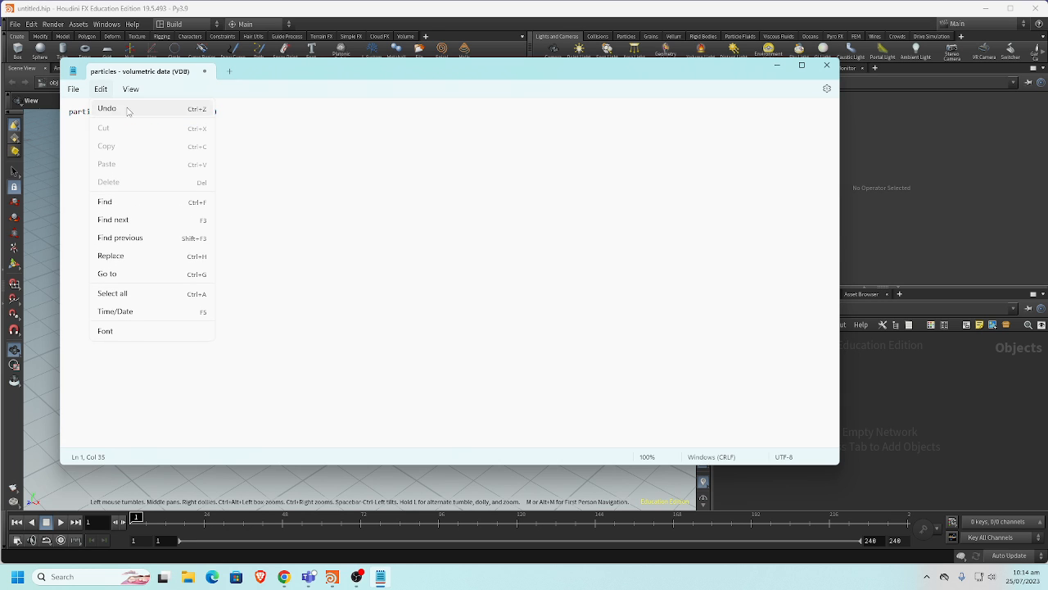
{"action": "left_click", "coordinate": [152, 329]}
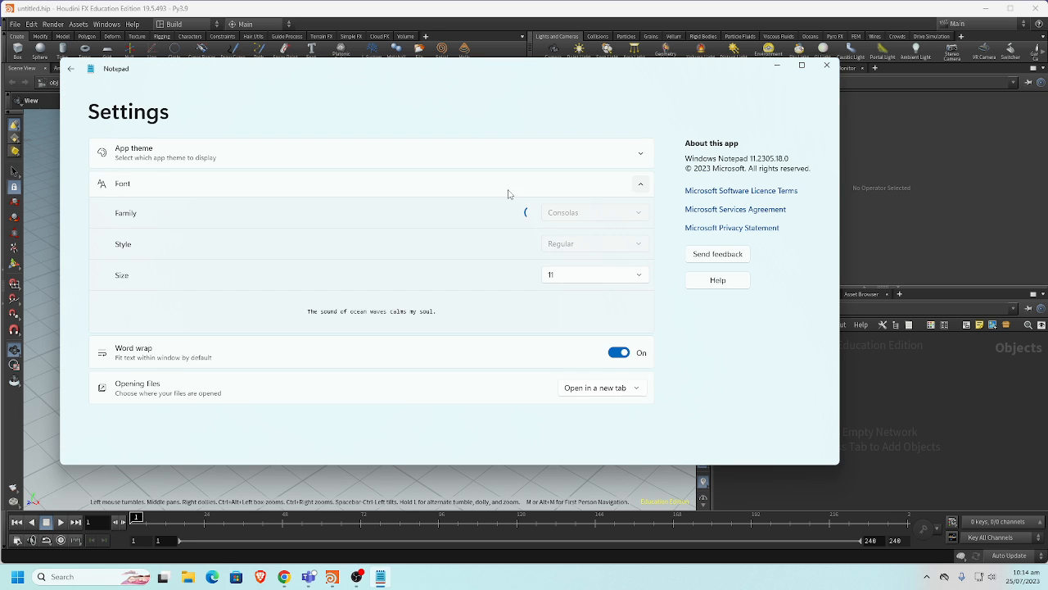
{"action": "left_click", "coordinate": [620, 275]}
{"action": "left_click", "coordinate": [638, 275]}
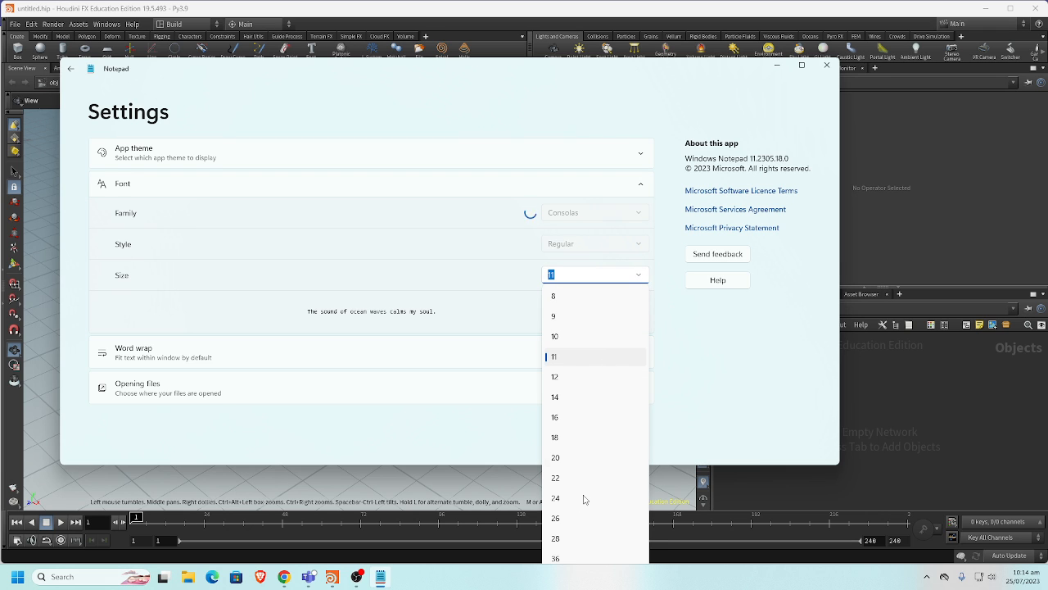
{"action": "left_click", "coordinate": [568, 557]}
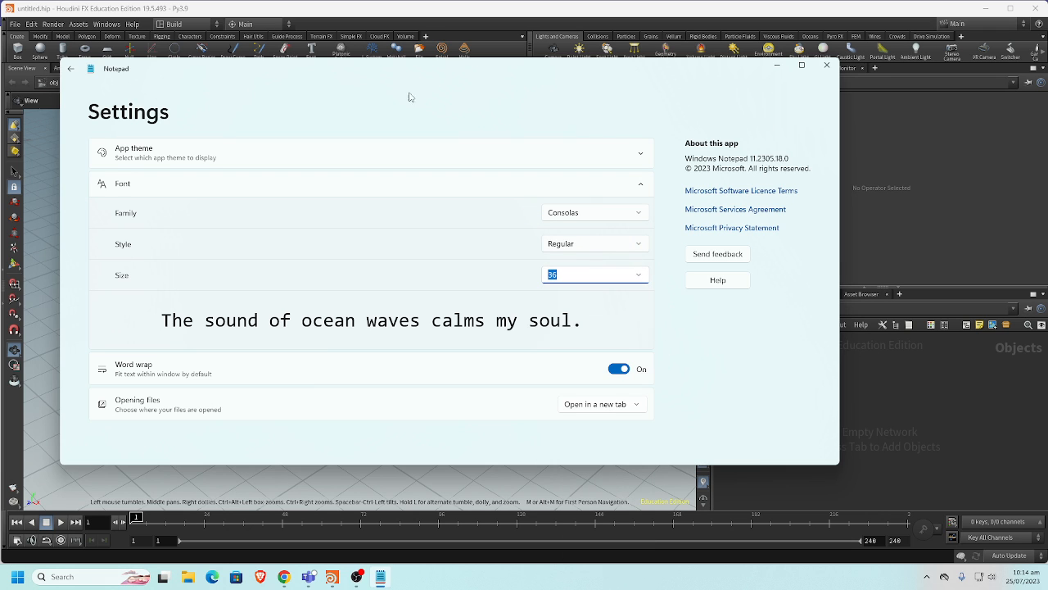
{"action": "left_click", "coordinate": [71, 68]}
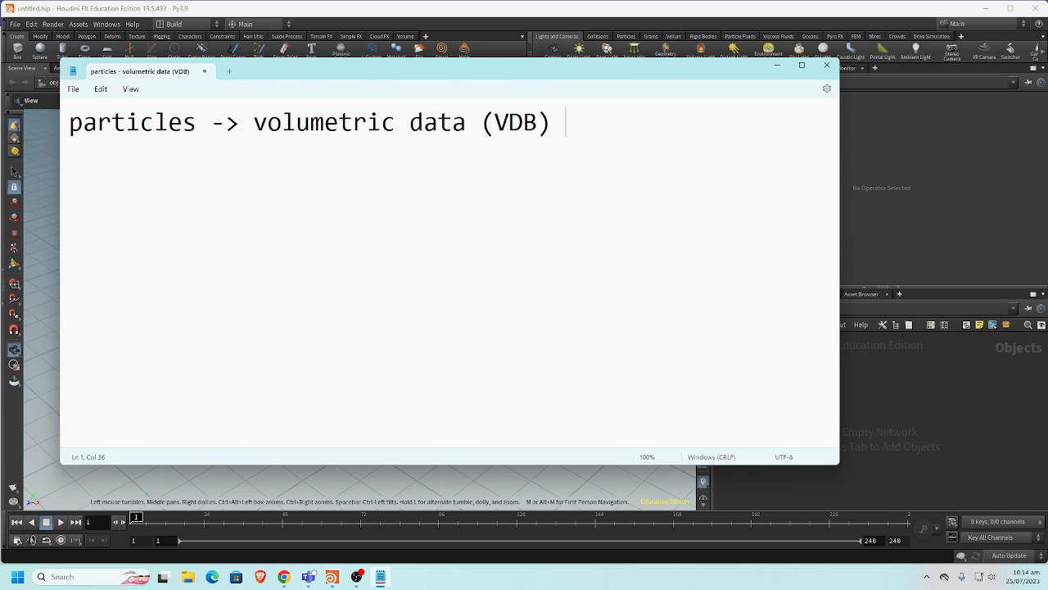
Append "-> interaction" to the end of the note's line
{"action": "key", "text": "BackSpace"}
{"action": "type", "text": ">"}
{"action": "type", "text": " inter"}
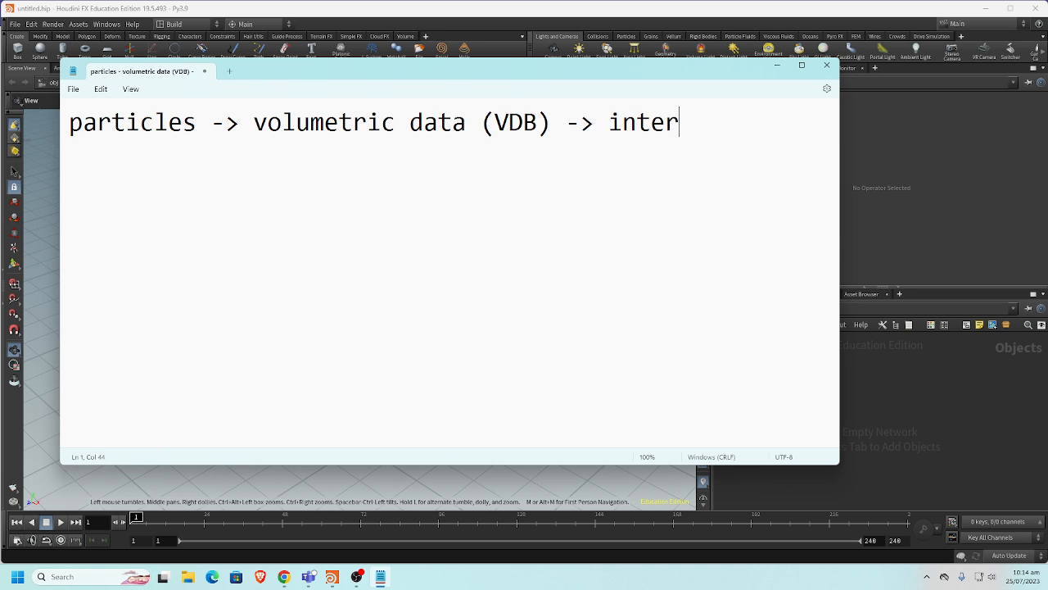
{"action": "type", "text": "action"}
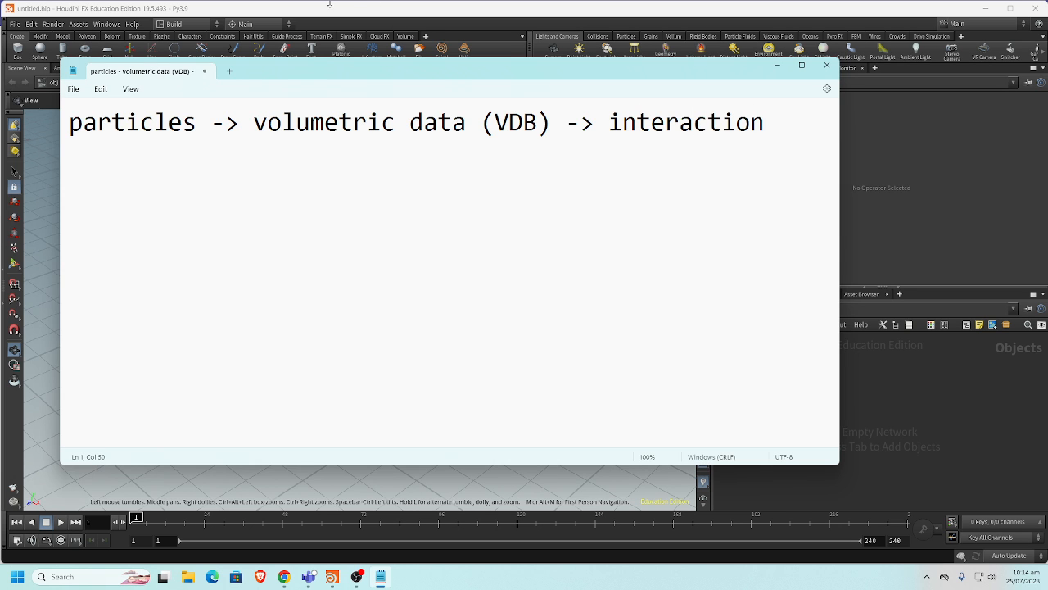
Switch to Houdini, enlarge the network editor, create a Geometry object and go inside its network
{"action": "left_click", "coordinate": [334, 9]}
{"action": "left_click_drag", "start_coordinate": [800, 289], "coordinate": [794, 199]}
{"action": "key", "text": "Tab"}
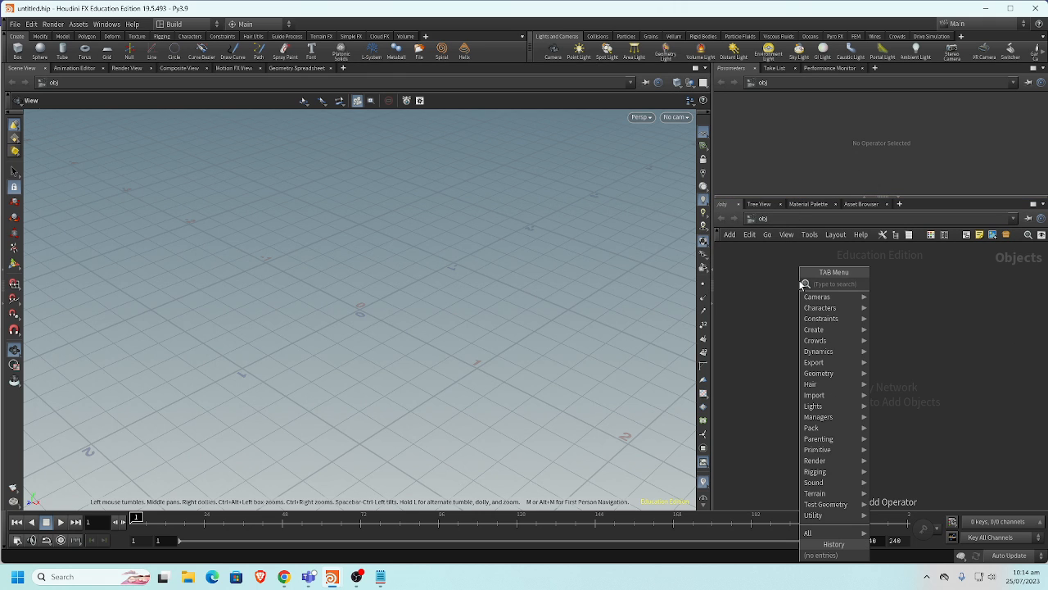
{"action": "type", "text": "geo"}
{"action": "key", "text": "Return"}
{"action": "left_click", "coordinate": [800, 283]}
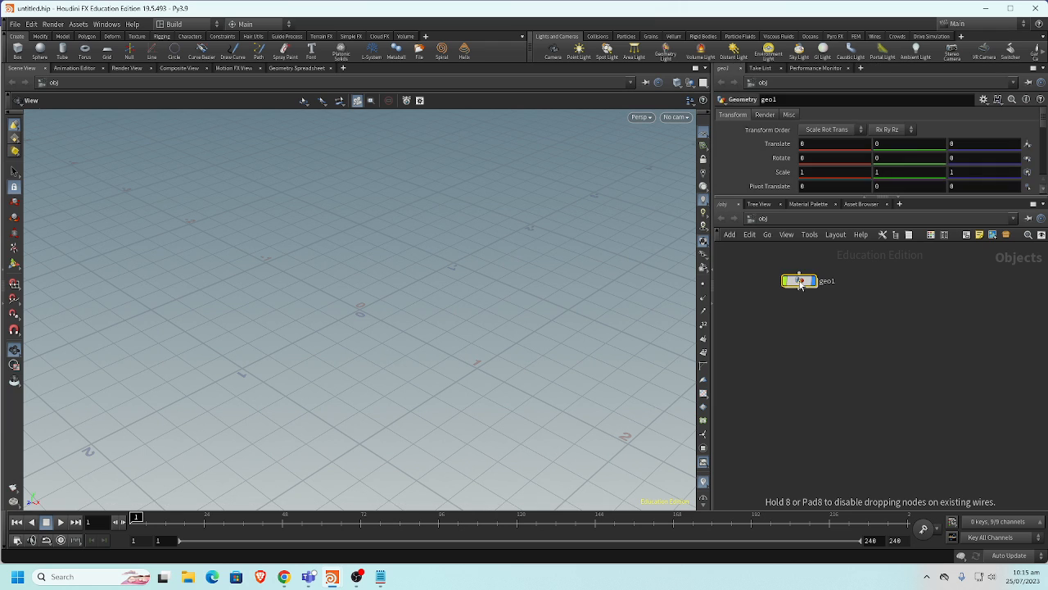
{"action": "key", "text": "Return"}
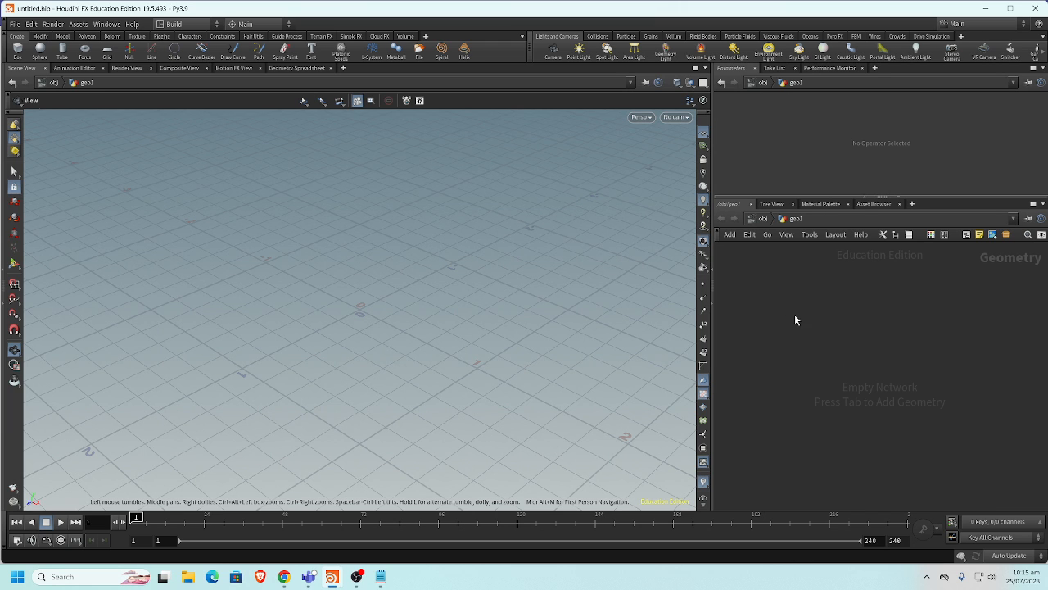
Add a Sphere node to the empty geometry network
{"action": "key", "text": "Tab"}
{"action": "mouse_move", "coordinate": [791, 315]}
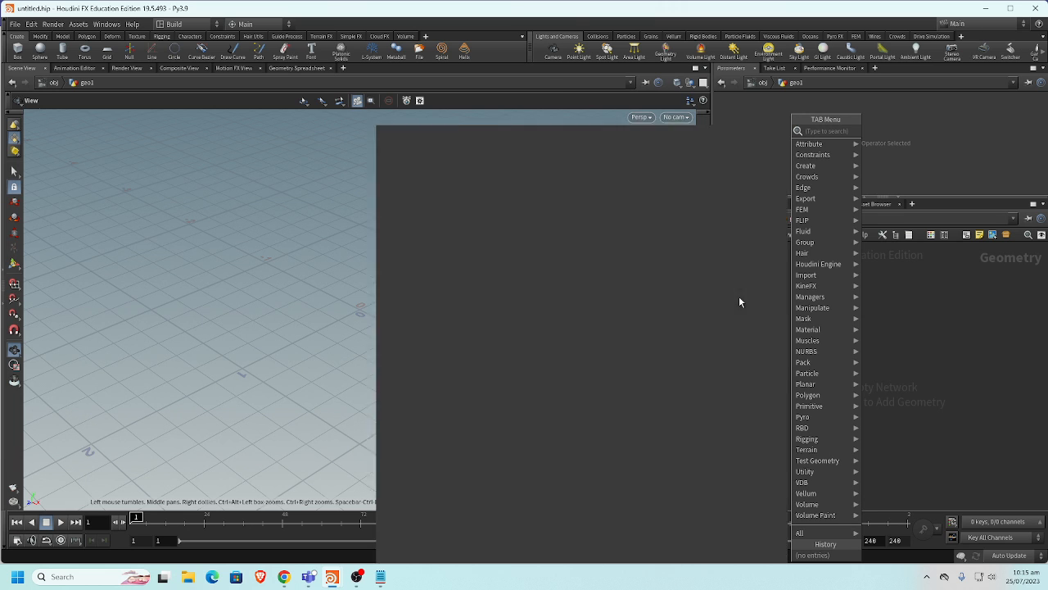
{"action": "key", "text": "Escape"}
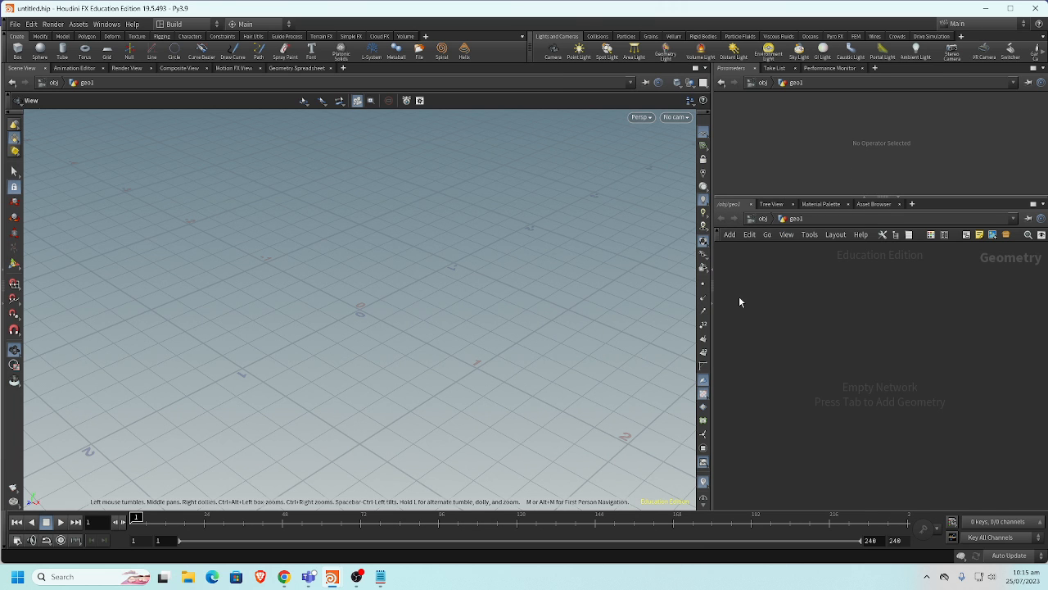
{"action": "left_click_drag", "start_coordinate": [740, 301], "coordinate": [792, 284]}
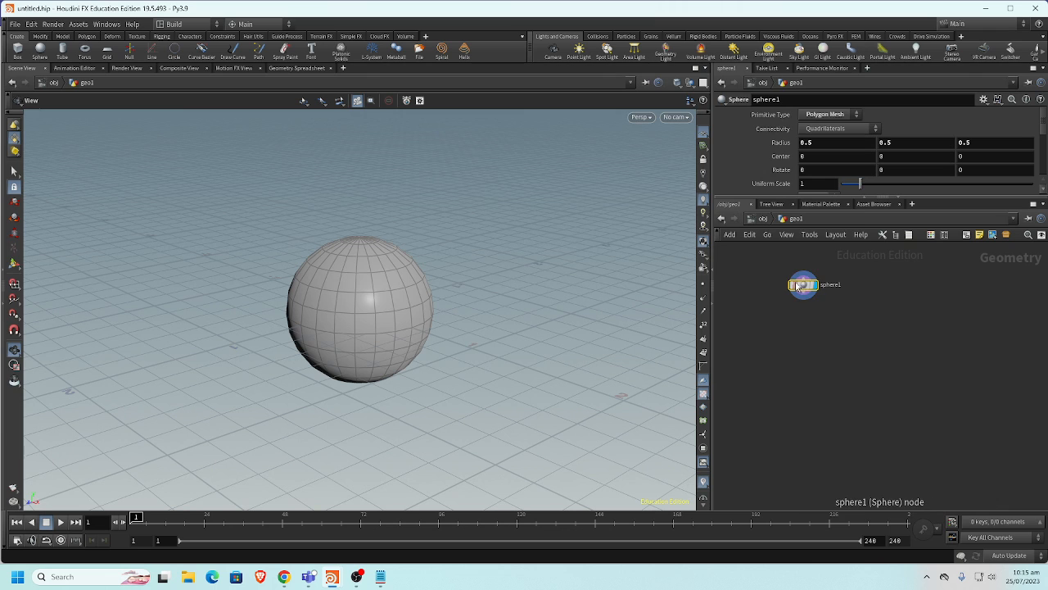
Add a Mountain node connected below the sphere and display its deformed result
{"action": "key", "text": "Tab"}
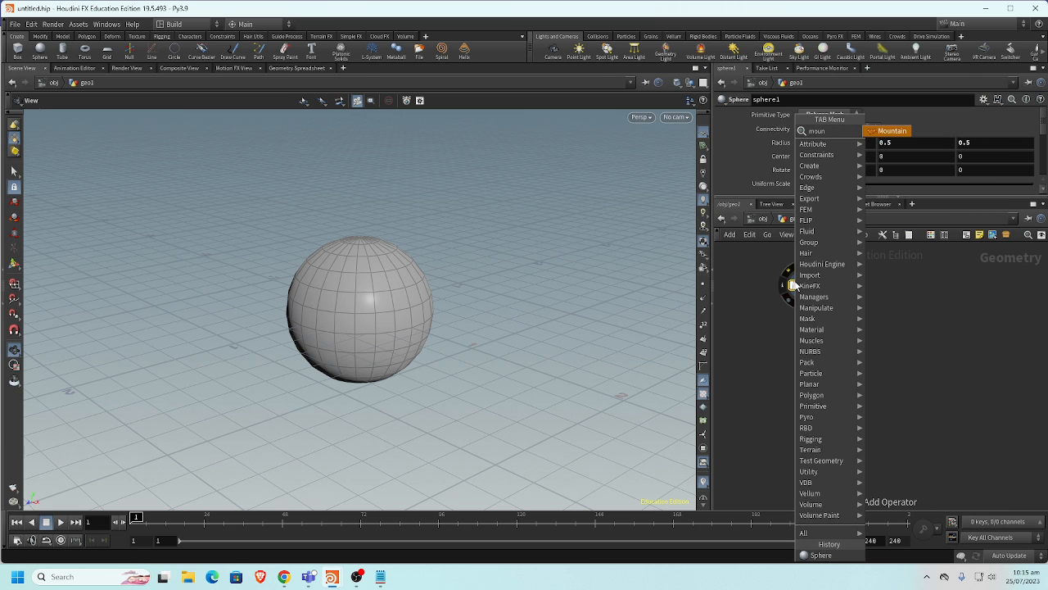
{"action": "left_click", "coordinate": [792, 285]}
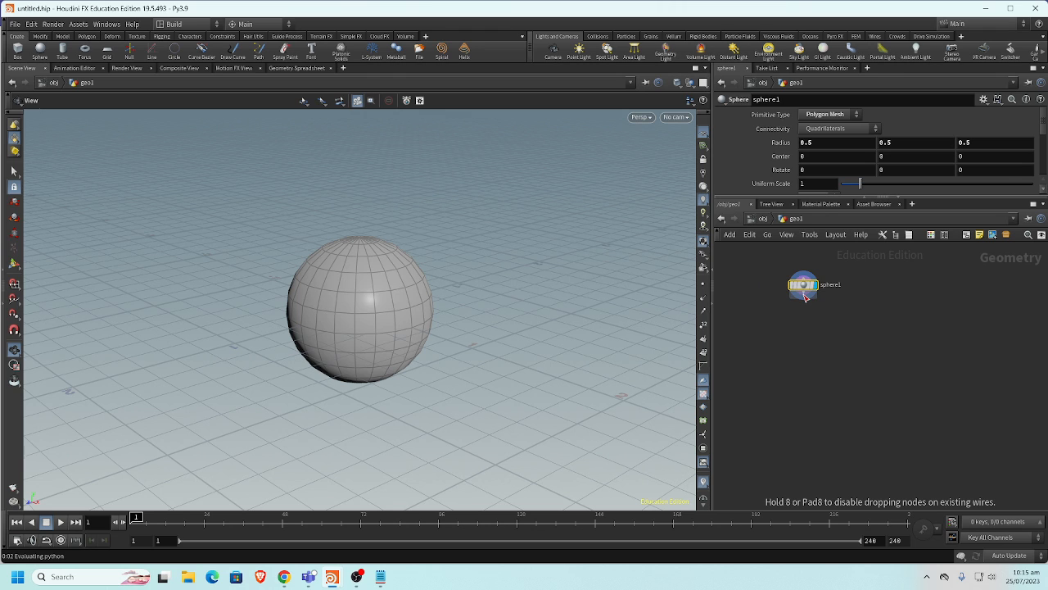
{"action": "left_click", "coordinate": [801, 289]}
{"action": "left_click", "coordinate": [815, 313]}
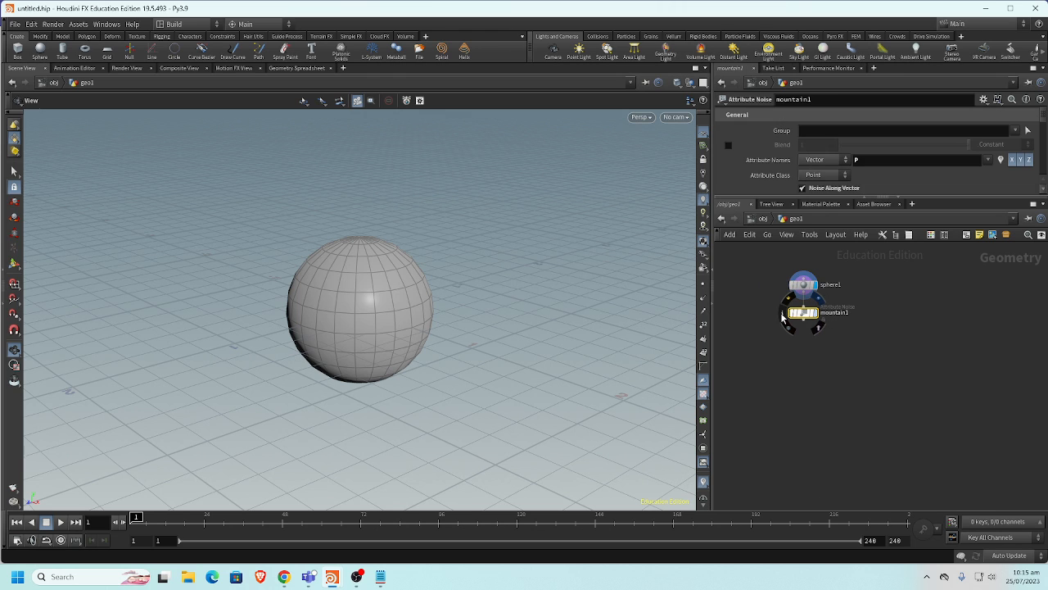
{"action": "left_click_drag", "start_coordinate": [376, 323], "coordinate": [435, 308]}
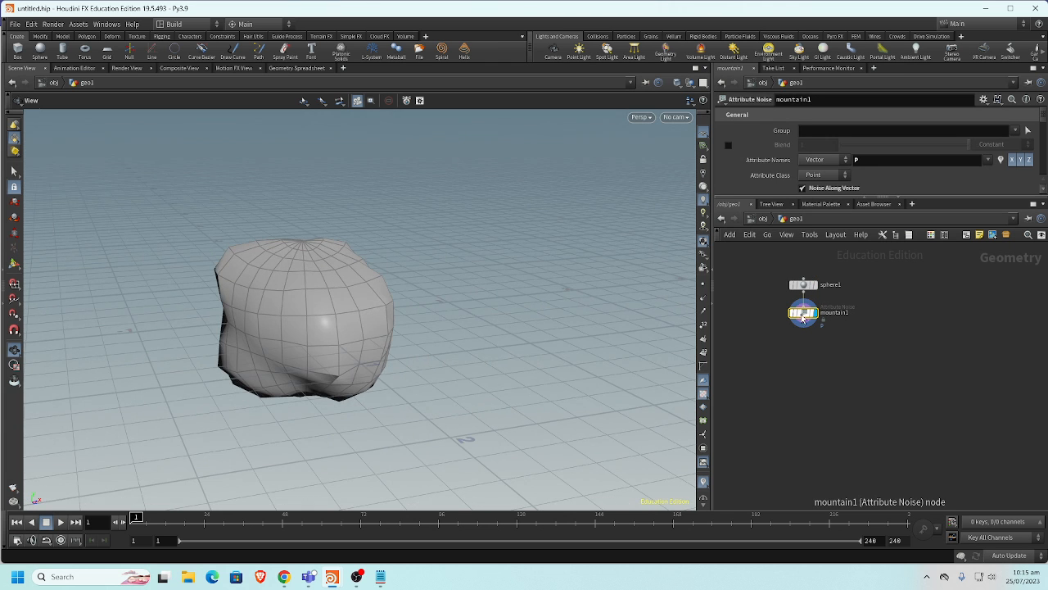
Set the mountain node's noise amplitude to 0.4
{"action": "scroll", "coordinate": [860, 174], "scroll_direction": "down", "scroll_amount": 3}
{"action": "scroll", "coordinate": [860, 172], "scroll_direction": "down", "scroll_amount": 2}
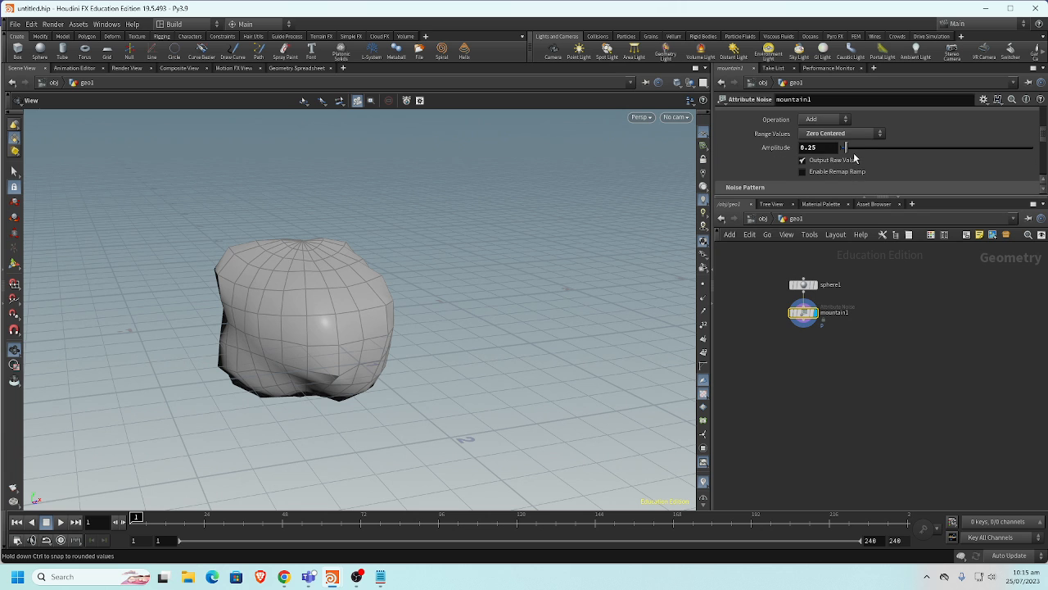
{"action": "left_click_drag", "start_coordinate": [854, 152], "coordinate": [850, 149]}
{"action": "left_click_drag", "start_coordinate": [491, 286], "coordinate": [451, 316]}
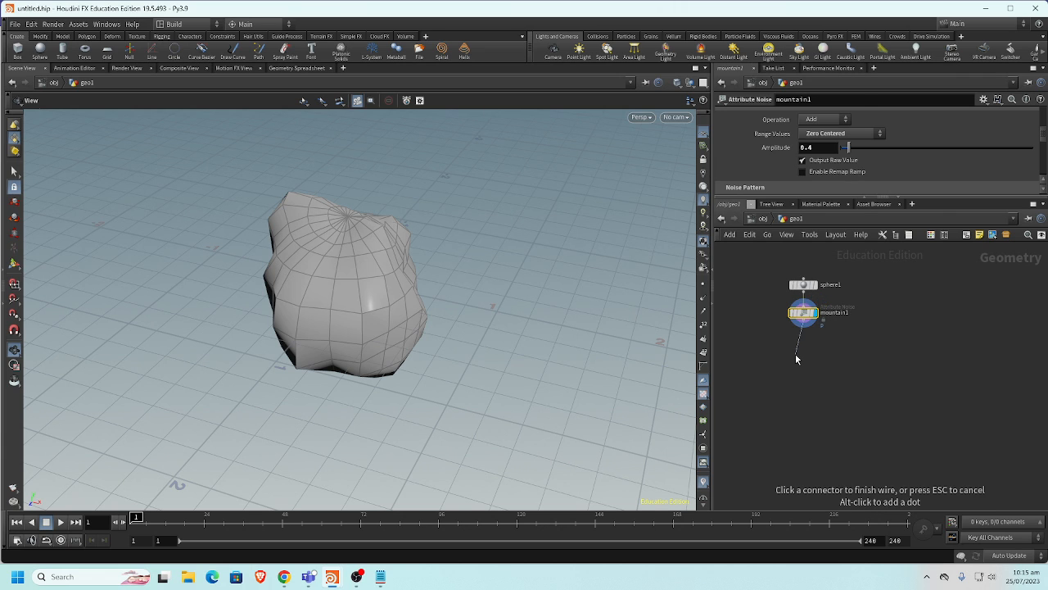
{"action": "key", "text": "Tab"}
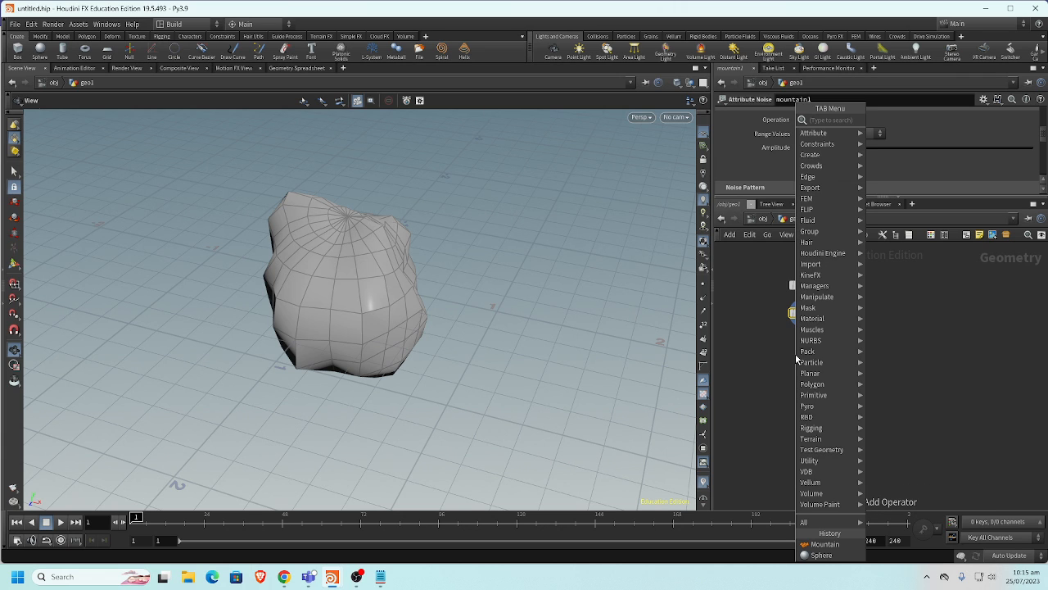
{"action": "key", "text": "Escape"}
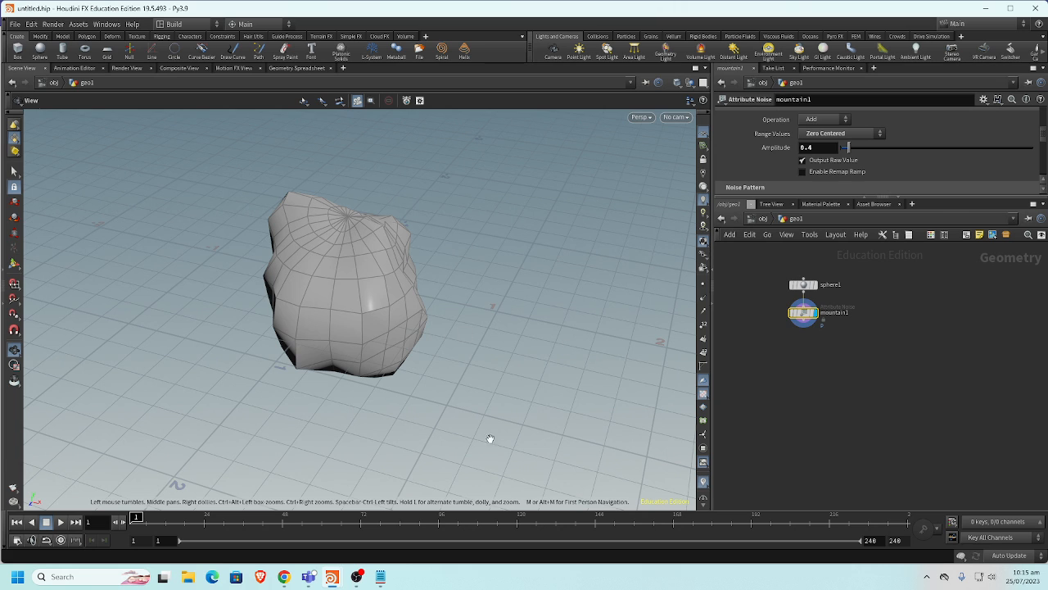
Switch to the Notepad note and insert "(points)" after the word "particles"
{"action": "left_click", "coordinate": [380, 576]}
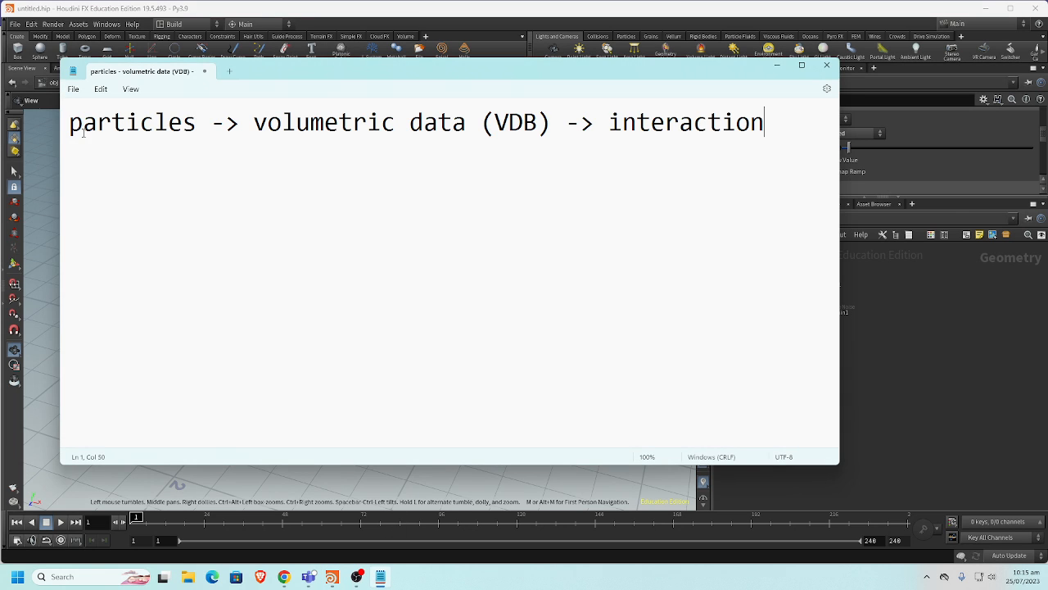
{"action": "left_click", "coordinate": [194, 124]}
{"action": "type", "text": "(po"}
{"action": "type", "text": "ints"}
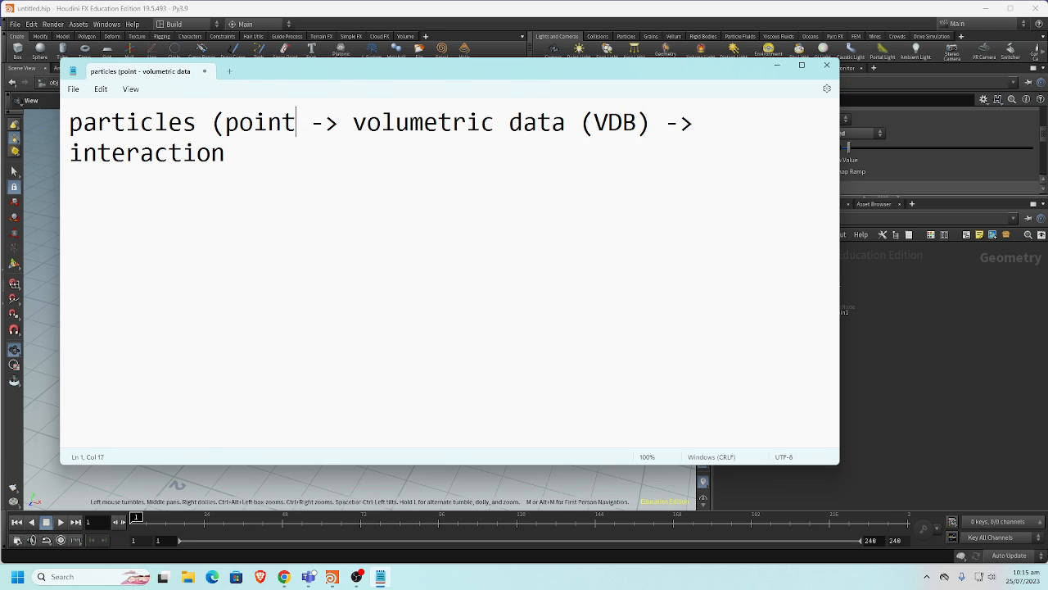
{"action": "type", "text": ")"}
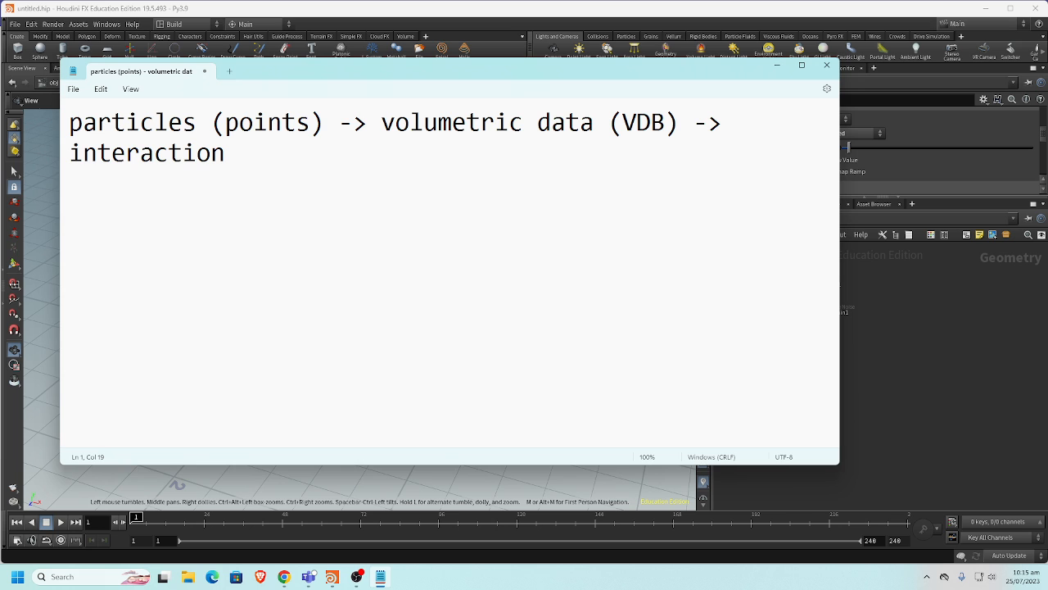
Back in Houdini, add a Scatter node connected below the mountain node and display its scattered points
{"action": "left_click", "coordinate": [913, 299]}
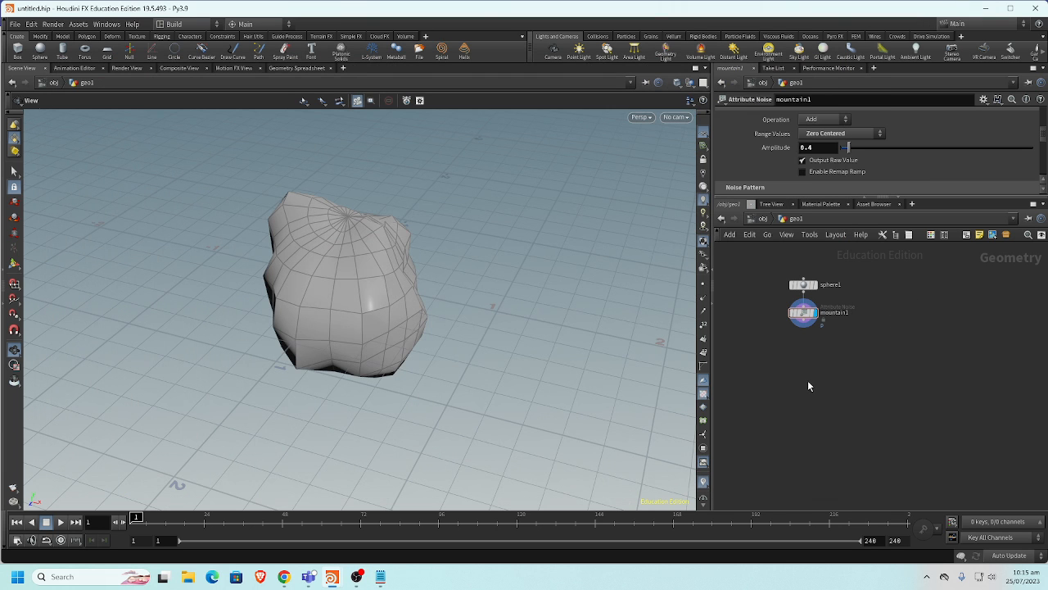
{"action": "left_click_drag", "start_coordinate": [402, 311], "coordinate": [466, 292]}
{"action": "key", "text": "Tab"}
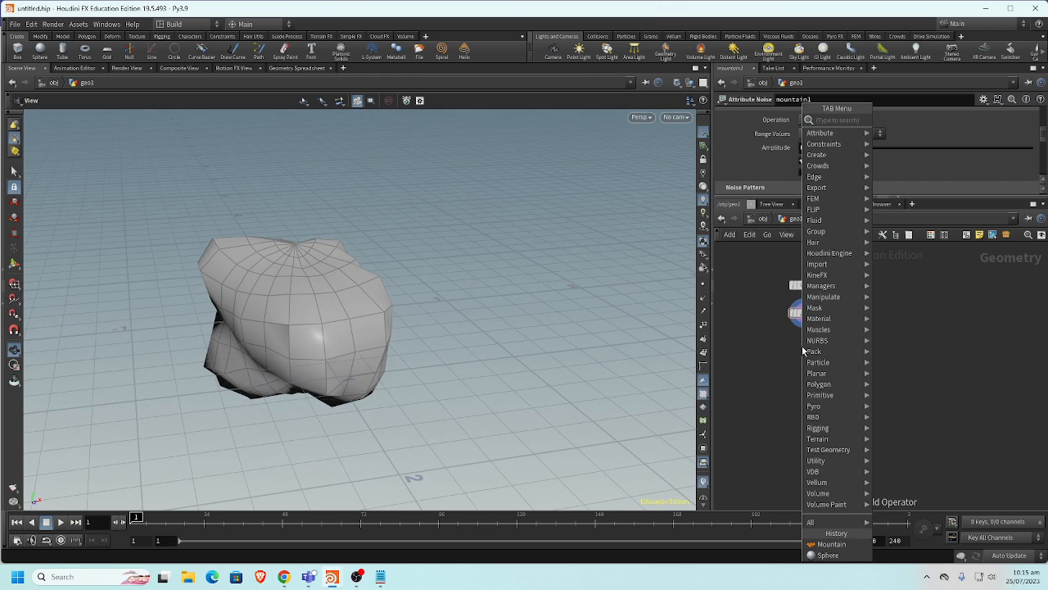
{"action": "type", "text": "scat"}
{"action": "key", "text": "Return"}
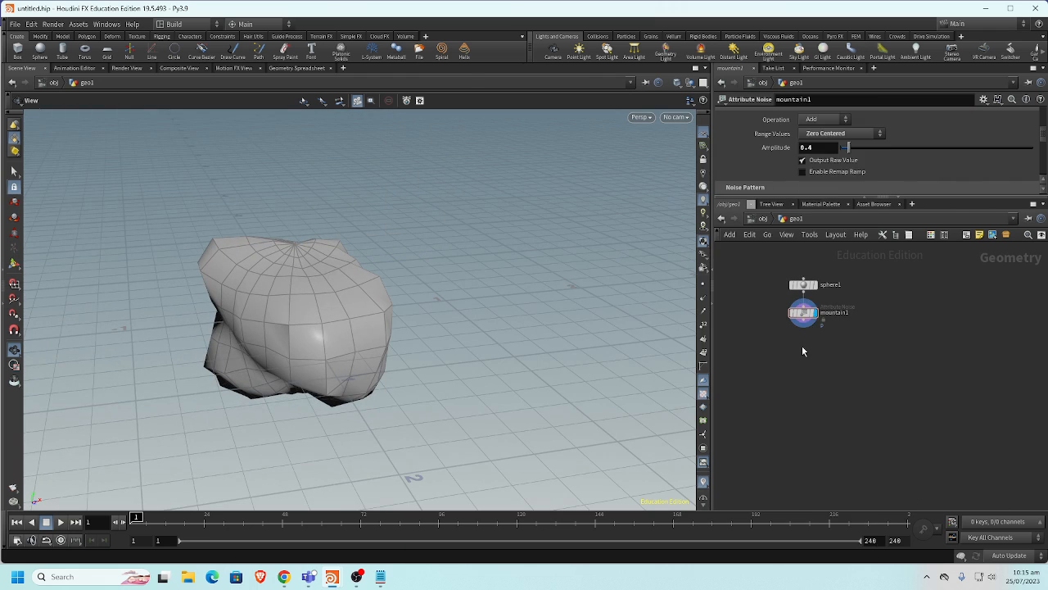
{"action": "left_click", "coordinate": [801, 346]}
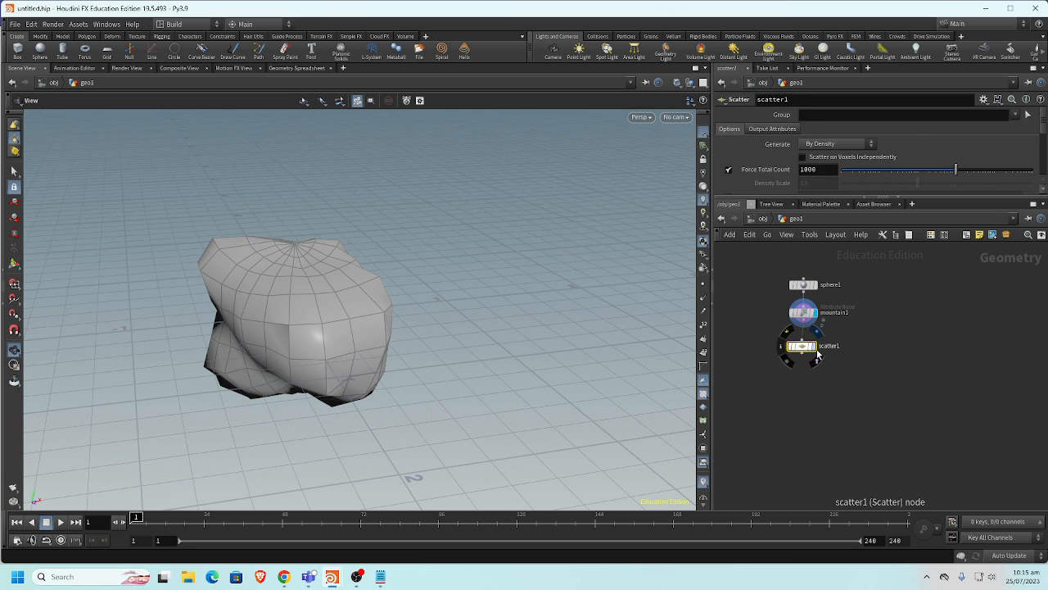
{"action": "left_click_drag", "start_coordinate": [451, 346], "coordinate": [440, 316]}
{"action": "key", "text": "super"}
{"action": "key", "text": "super"}
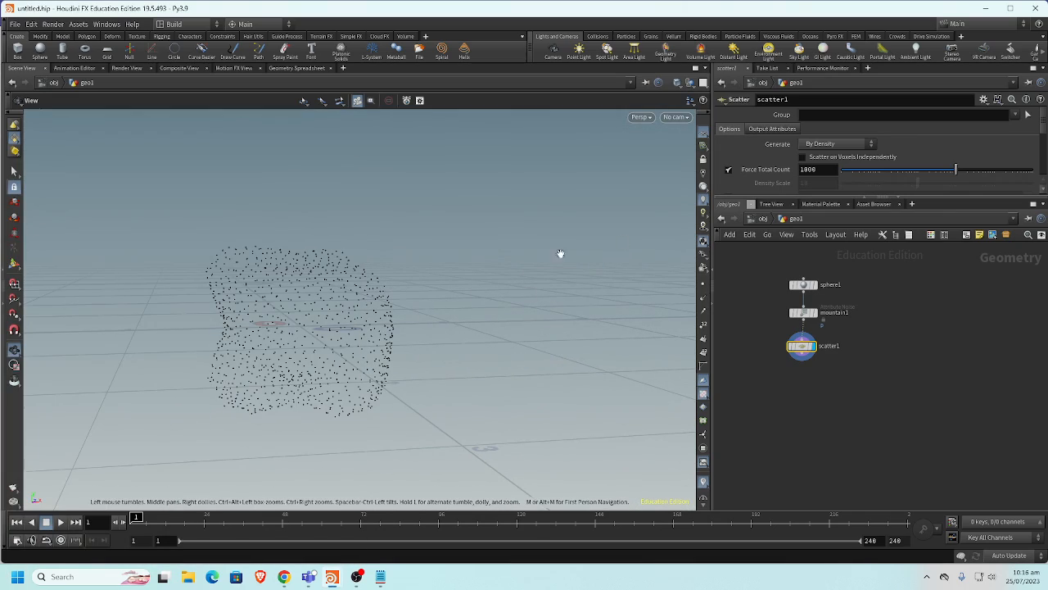
{"action": "left_click_drag", "start_coordinate": [508, 283], "coordinate": [371, 313]}
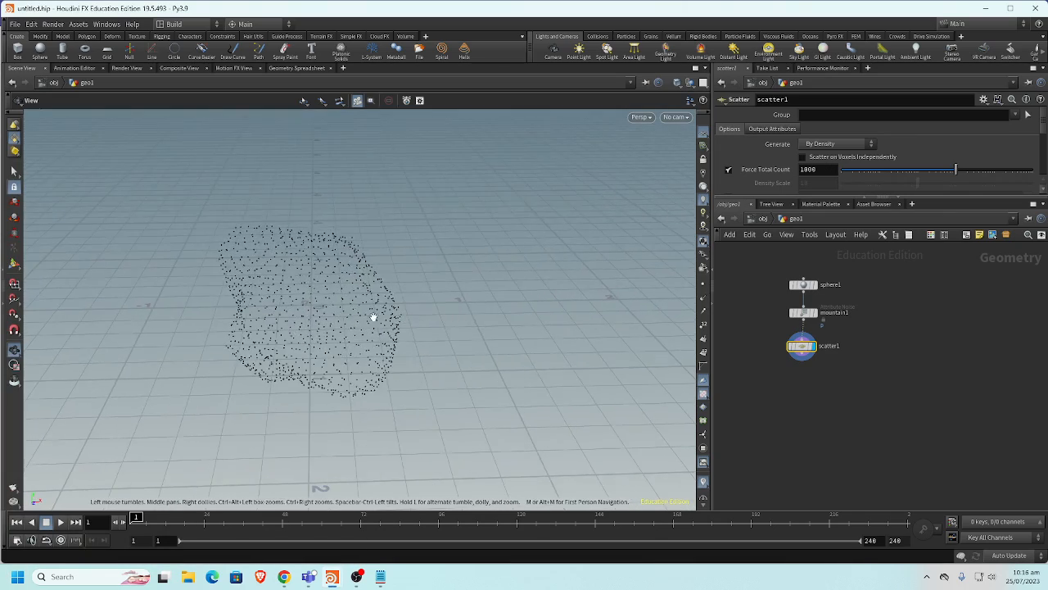
{"action": "right_click_drag", "start_coordinate": [371, 314], "coordinate": [347, 298]}
{"action": "left_click_drag", "start_coordinate": [347, 297], "coordinate": [347, 319]}
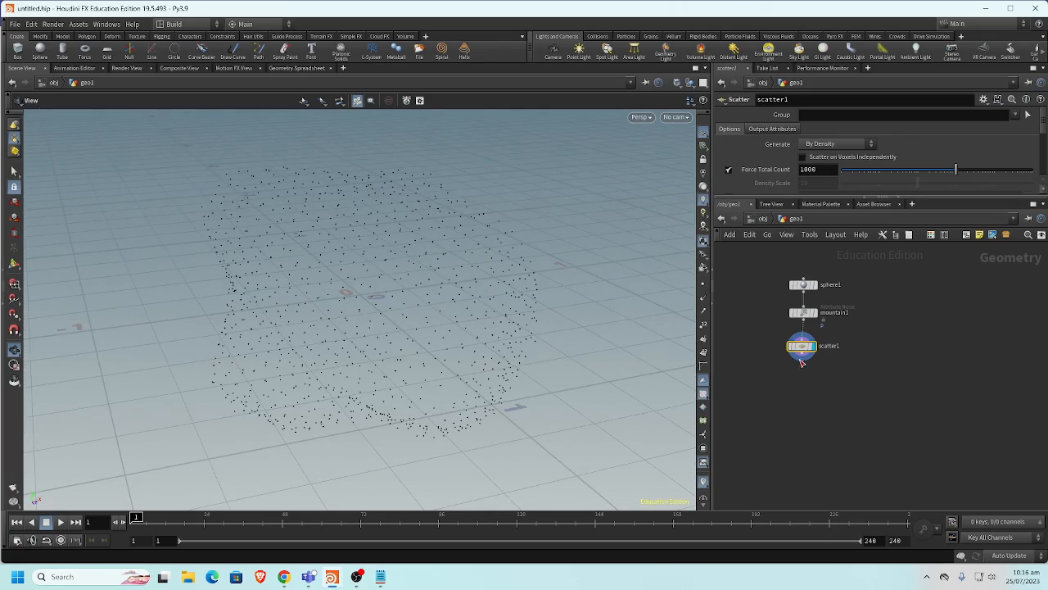
Insert an IsoOffset node into the connection between the mountain and scatter nodes, shifting the scatter node aside
{"action": "left_click_drag", "start_coordinate": [801, 348], "coordinate": [839, 375]}
{"action": "key", "text": "Tab"}
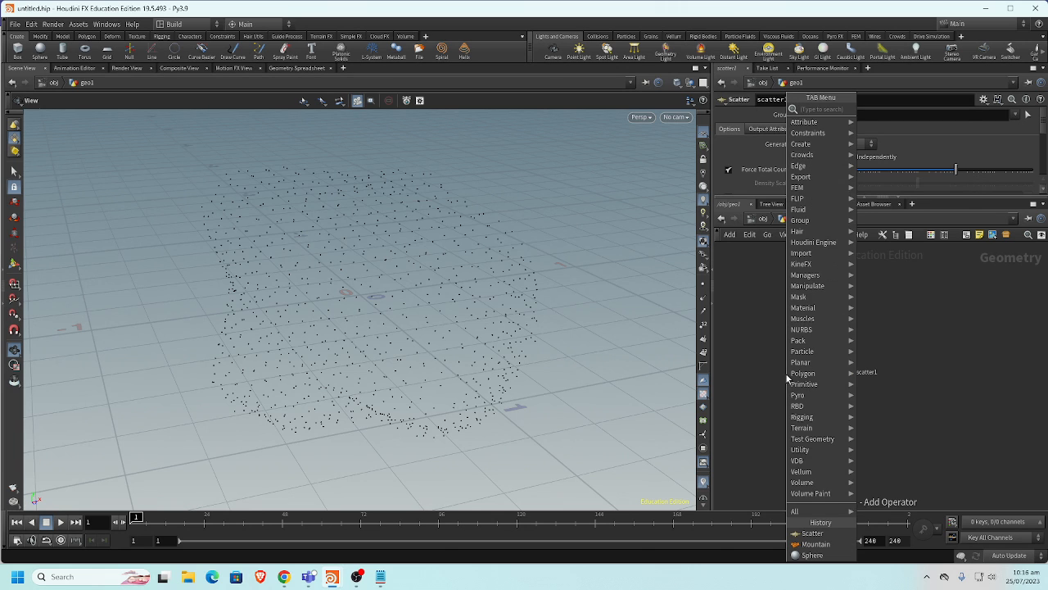
{"action": "type", "text": "iso"}
{"action": "key", "text": "Return"}
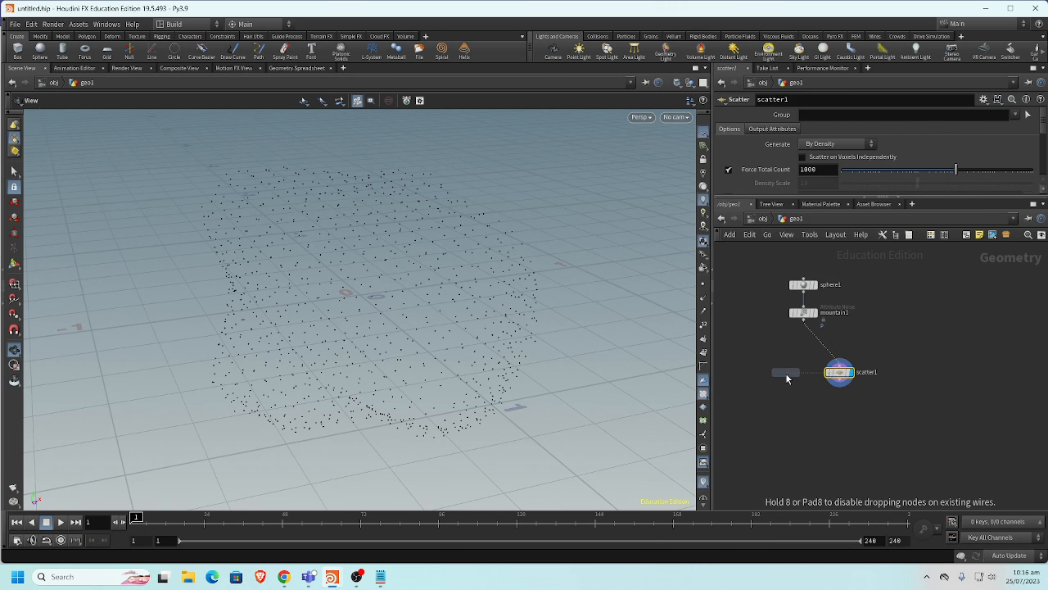
{"action": "left_click", "coordinate": [822, 346]}
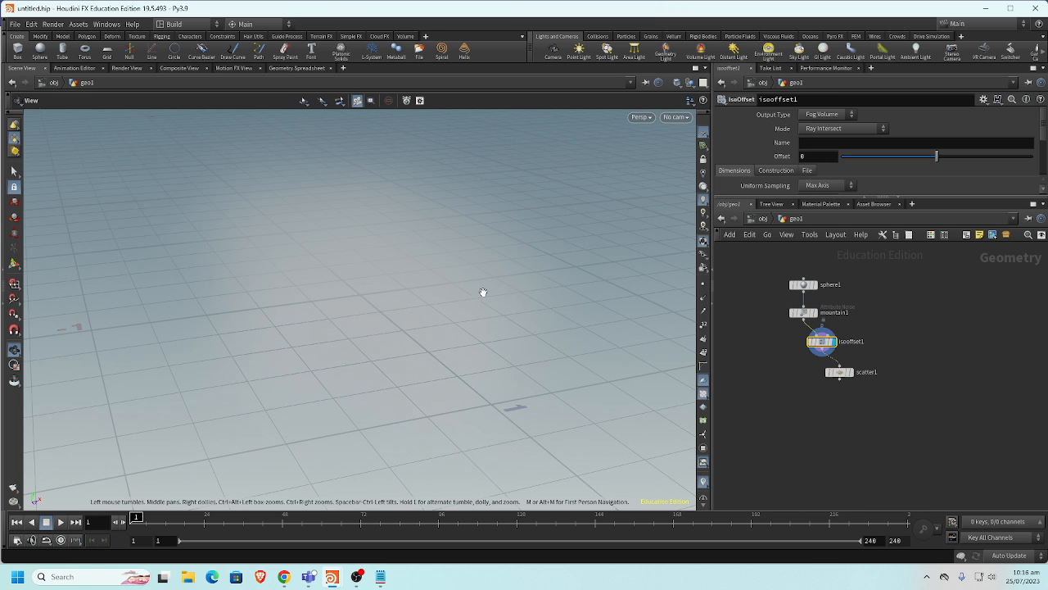
Display the mountain, IsoOffset and scatter nodes in turn to compare the surface, volume and scattered points
{"action": "left_click", "coordinate": [813, 312]}
{"action": "left_click_drag", "start_coordinate": [530, 287], "coordinate": [573, 283]}
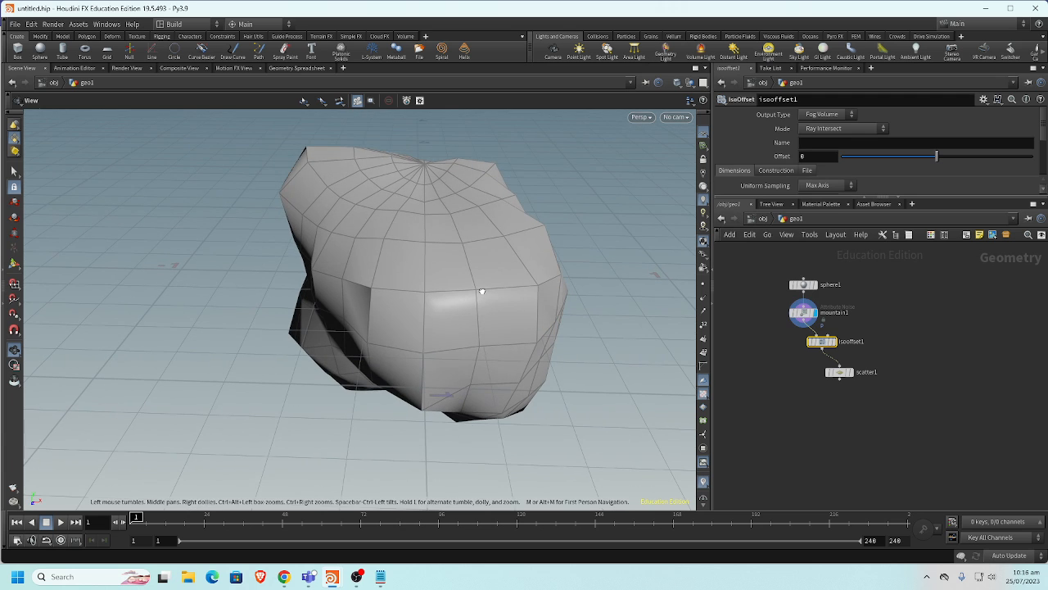
{"action": "left_click", "coordinate": [837, 348]}
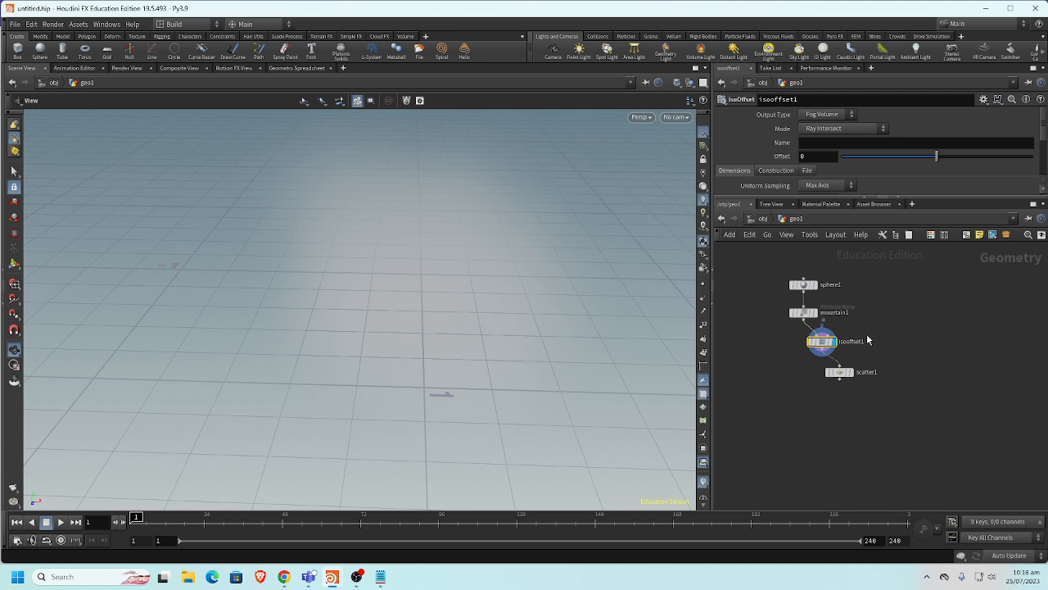
{"action": "left_click_drag", "start_coordinate": [445, 280], "coordinate": [501, 260]}
{"action": "left_click", "coordinate": [852, 374]}
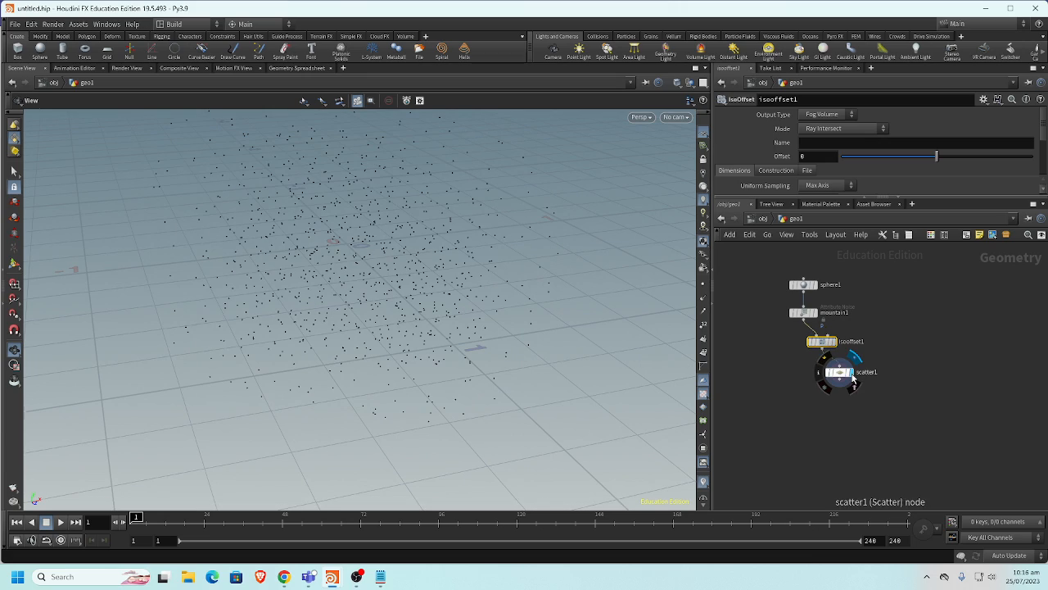
{"action": "left_click_drag", "start_coordinate": [434, 358], "coordinate": [662, 215]}
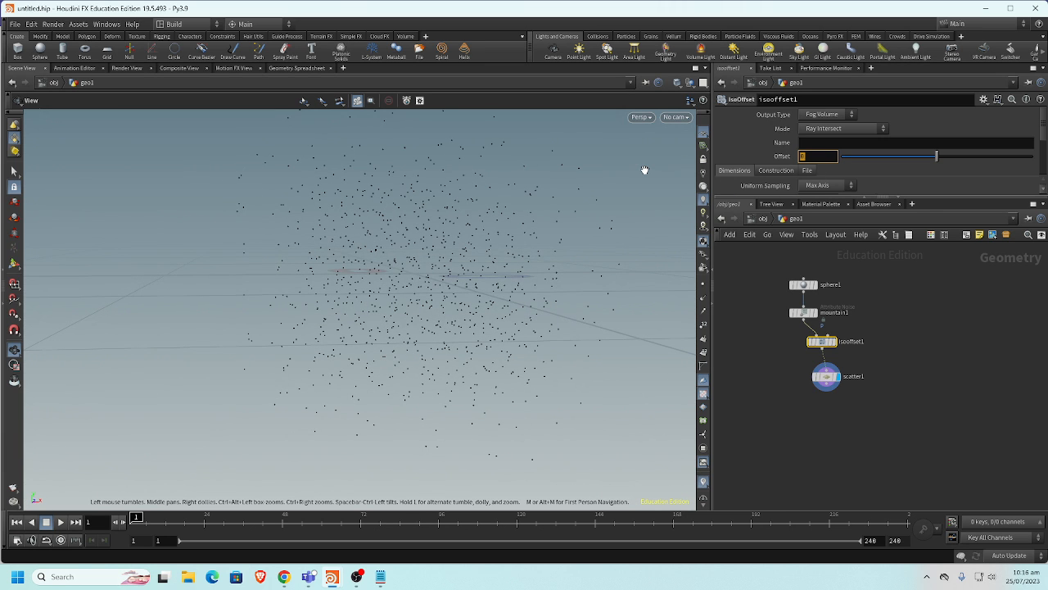
{"action": "scroll", "coordinate": [958, 154], "scroll_direction": "down", "scroll_amount": 3}
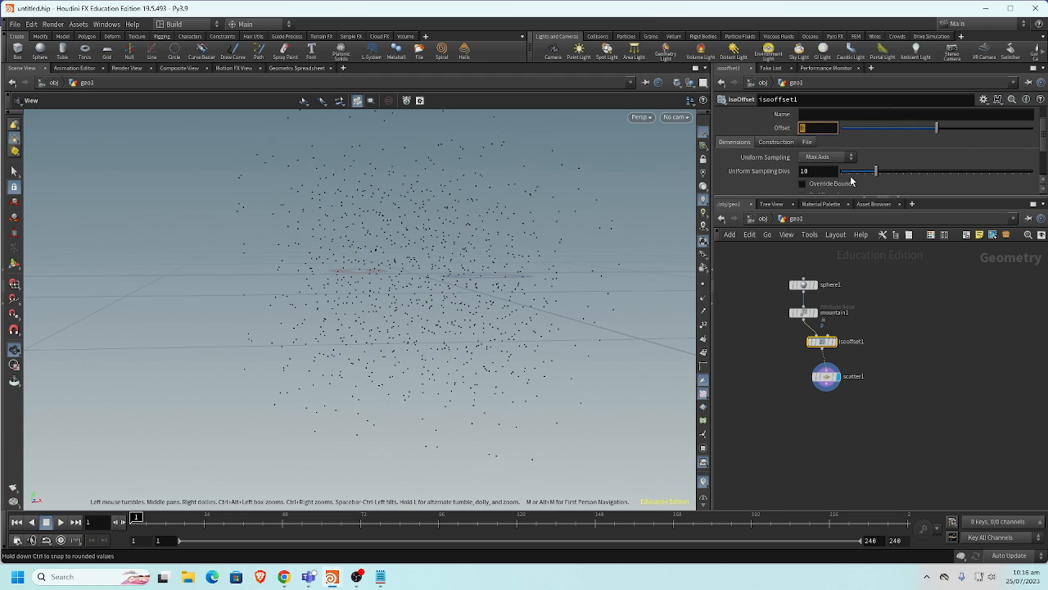
Set the scatter node's Force Total Count to 100
{"action": "left_click", "coordinate": [821, 376]}
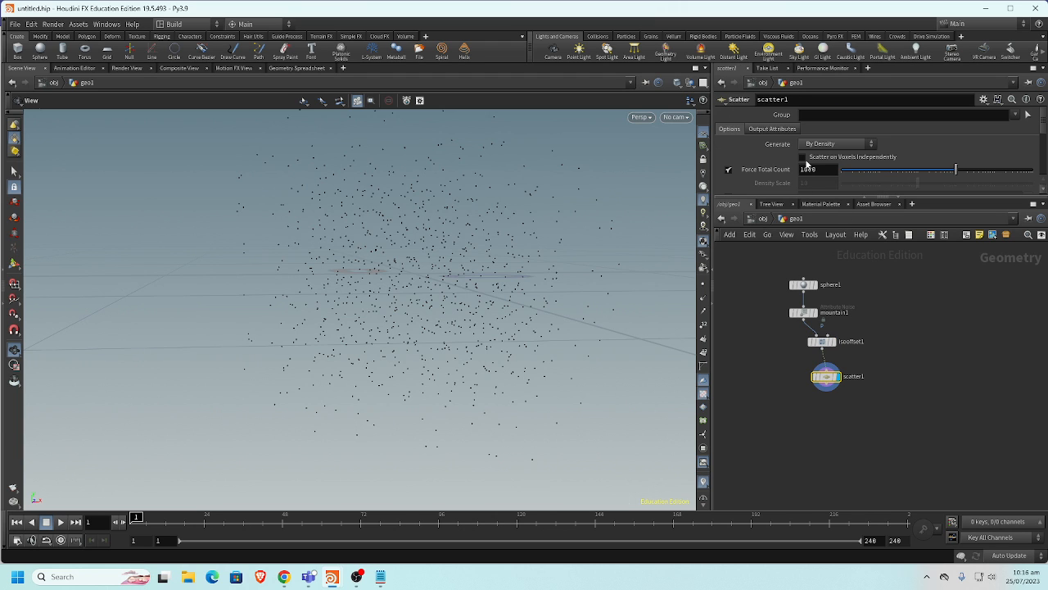
{"action": "left_click", "coordinate": [826, 168]}
{"action": "type", "text": "100"}
{"action": "key", "text": "Return"}
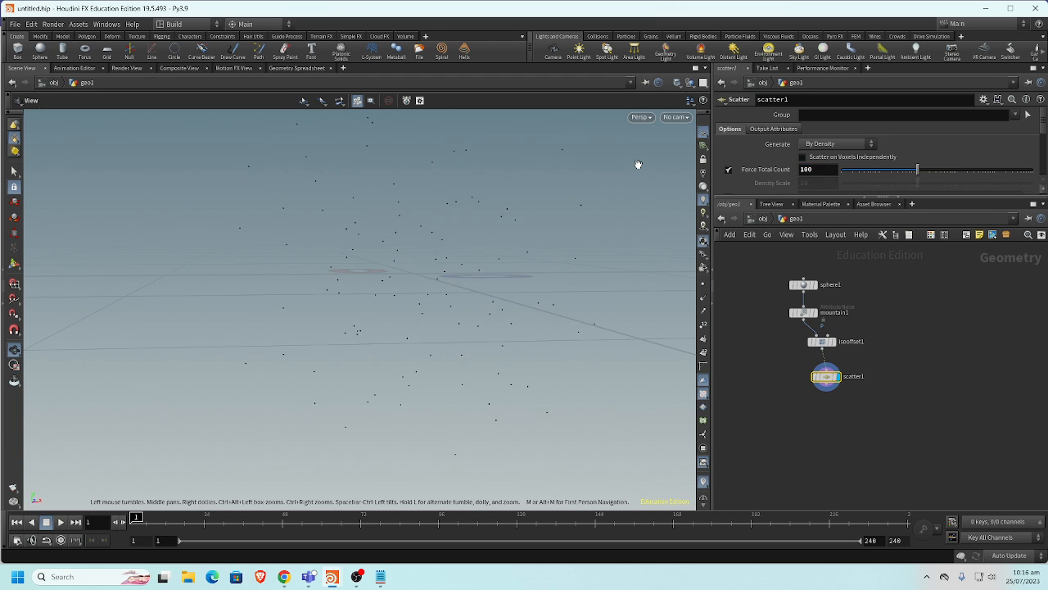
{"action": "left_click_drag", "start_coordinate": [540, 293], "coordinate": [529, 320]}
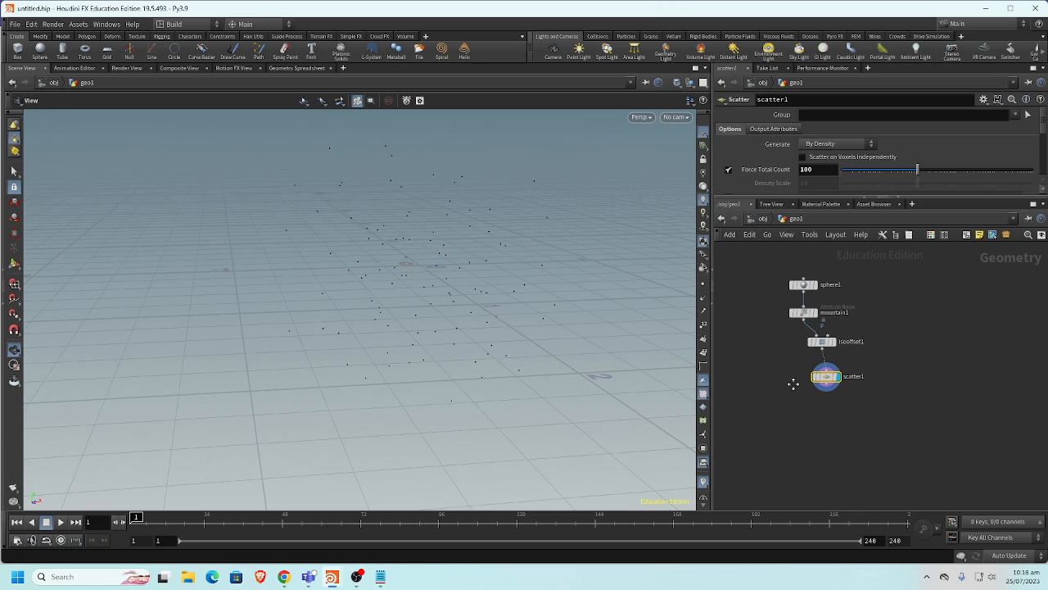
Move the sphere and mountain nodes so they line up above the IsoOffset and scatter nodes
{"action": "middle_click_drag", "start_coordinate": [795, 374], "coordinate": [856, 387]}
{"action": "left_click_drag", "start_coordinate": [859, 283], "coordinate": [925, 375]}
{"action": "left_click_drag", "start_coordinate": [827, 271], "coordinate": [915, 325]}
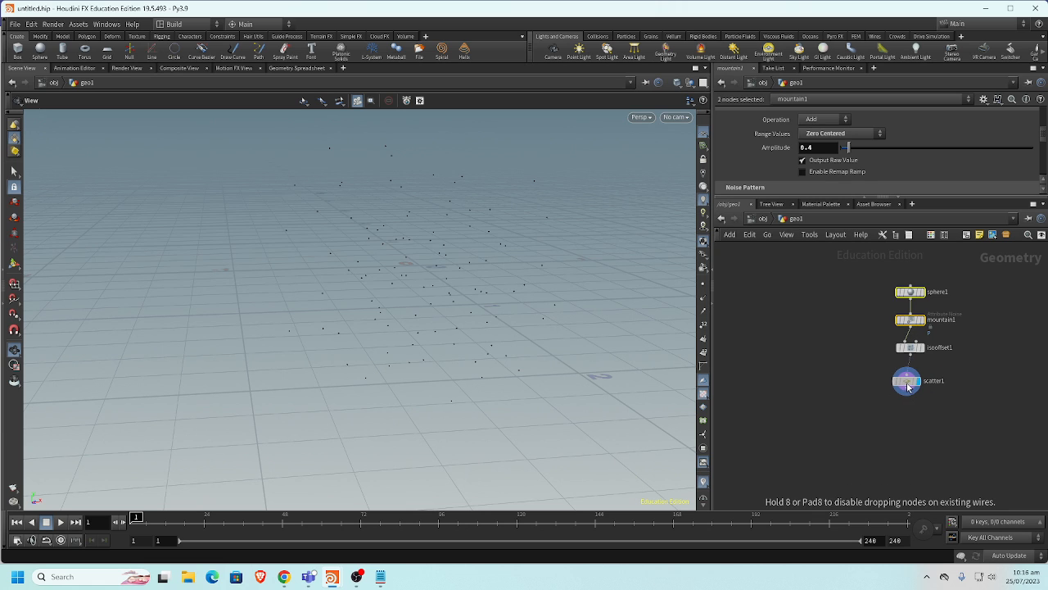
Enclose all four nodes in a network box titled "shape" and extend the box below the scatter node
{"action": "left_click_drag", "start_coordinate": [881, 272], "coordinate": [985, 448]}
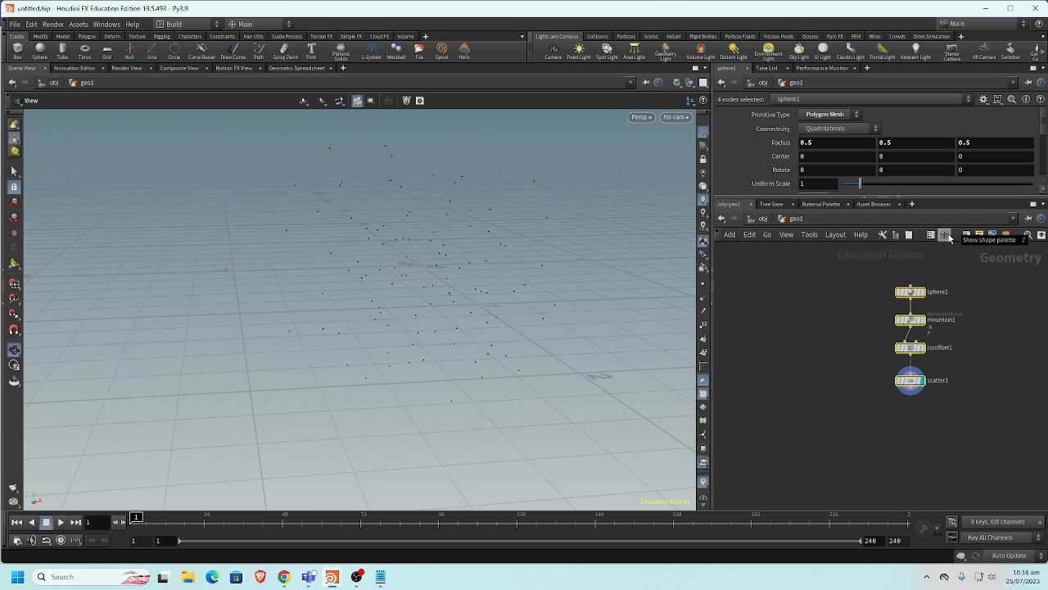
{"action": "left_click", "coordinate": [945, 235]}
{"action": "double_click", "coordinate": [943, 281]}
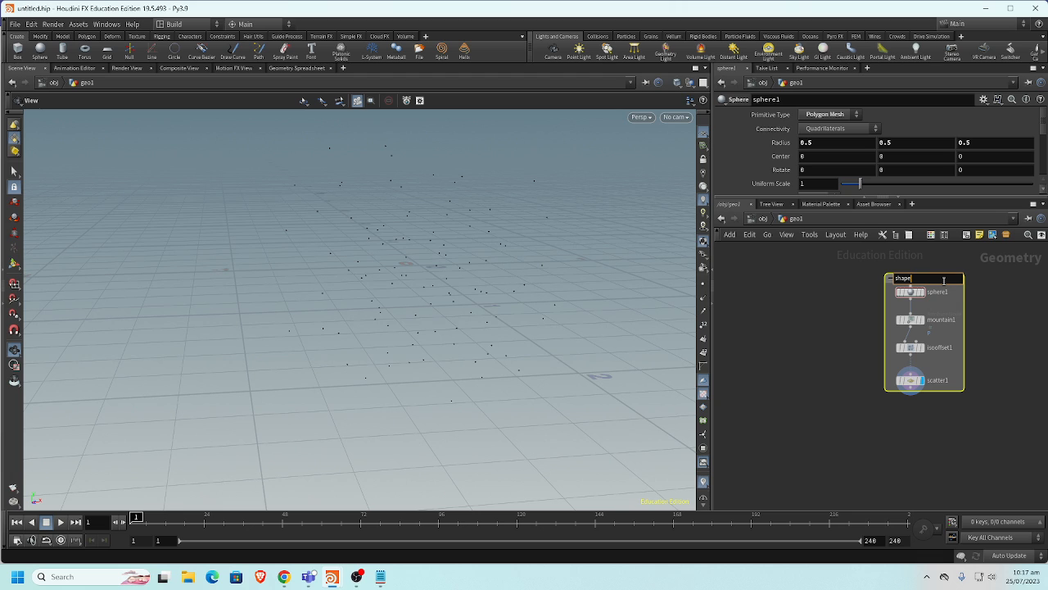
{"action": "key", "text": "Return"}
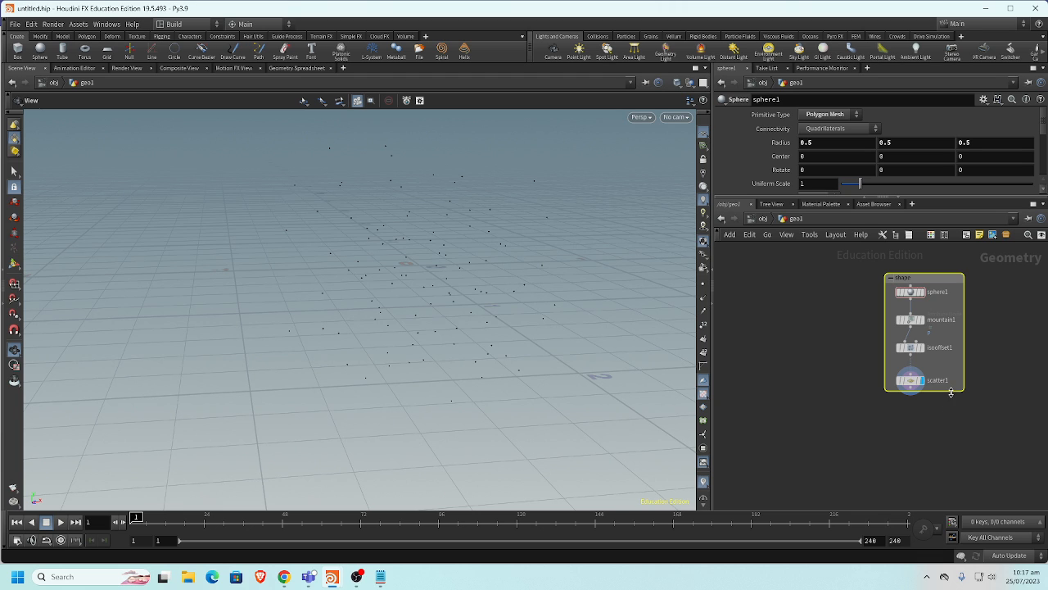
{"action": "left_click_drag", "start_coordinate": [951, 392], "coordinate": [947, 420]}
{"action": "middle_click_drag", "start_coordinate": [844, 362], "coordinate": [910, 378]}
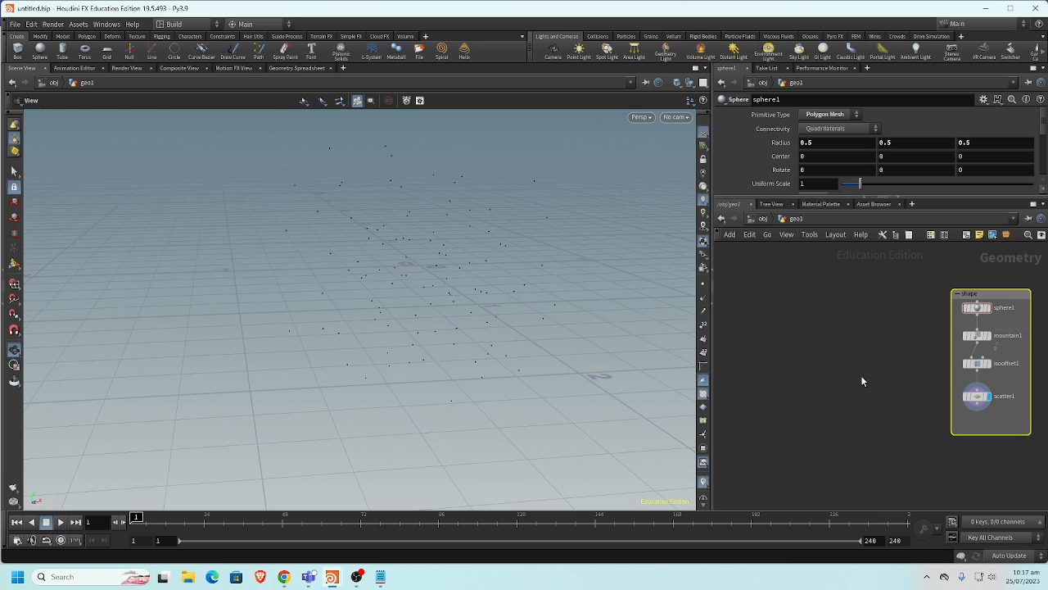
{"action": "middle_click_drag", "start_coordinate": [860, 349], "coordinate": [814, 323]}
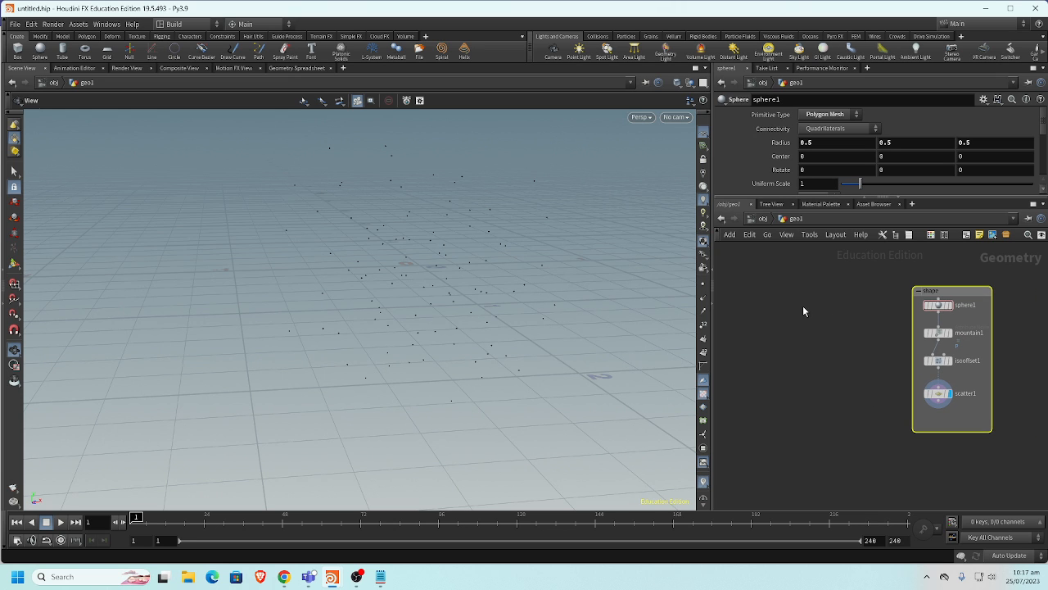
{"action": "left_click", "coordinate": [801, 311]}
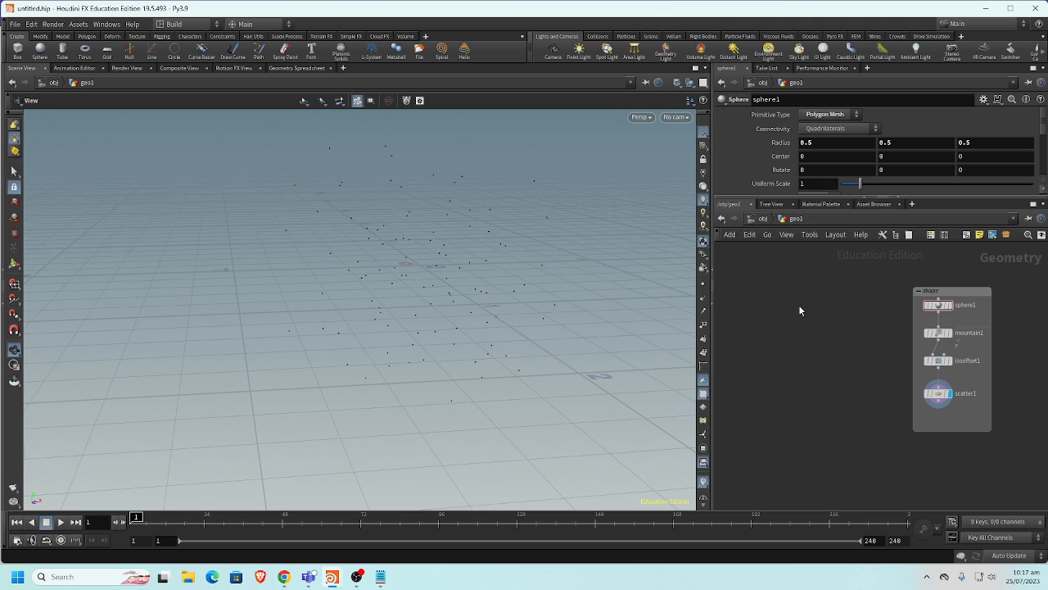
Add a Pyro Configure Bonfire setup to the network beside the shape box
{"action": "key", "text": "Tab"}
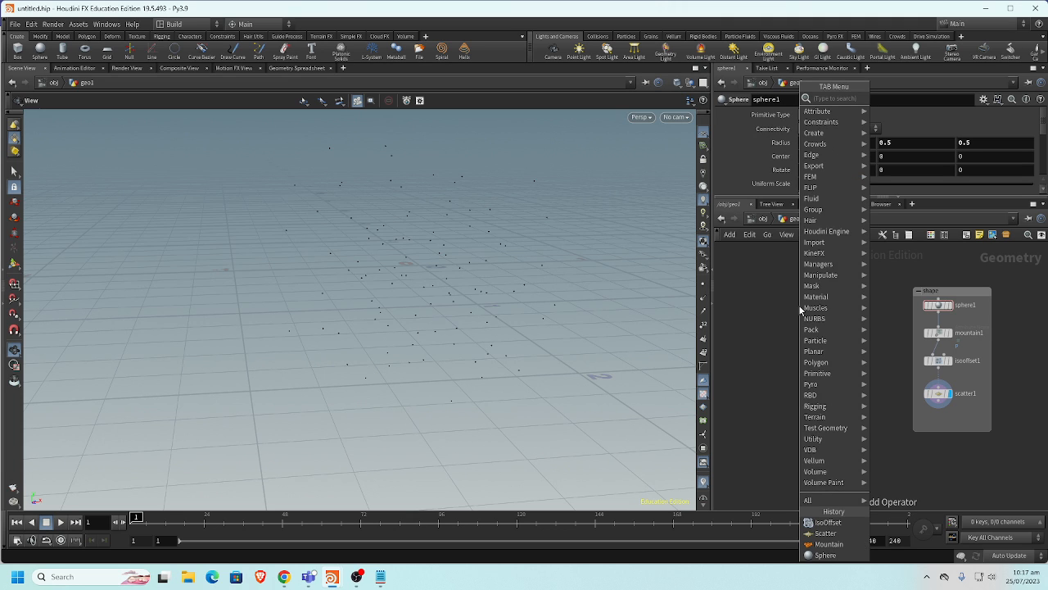
{"action": "type", "text": "pyro"}
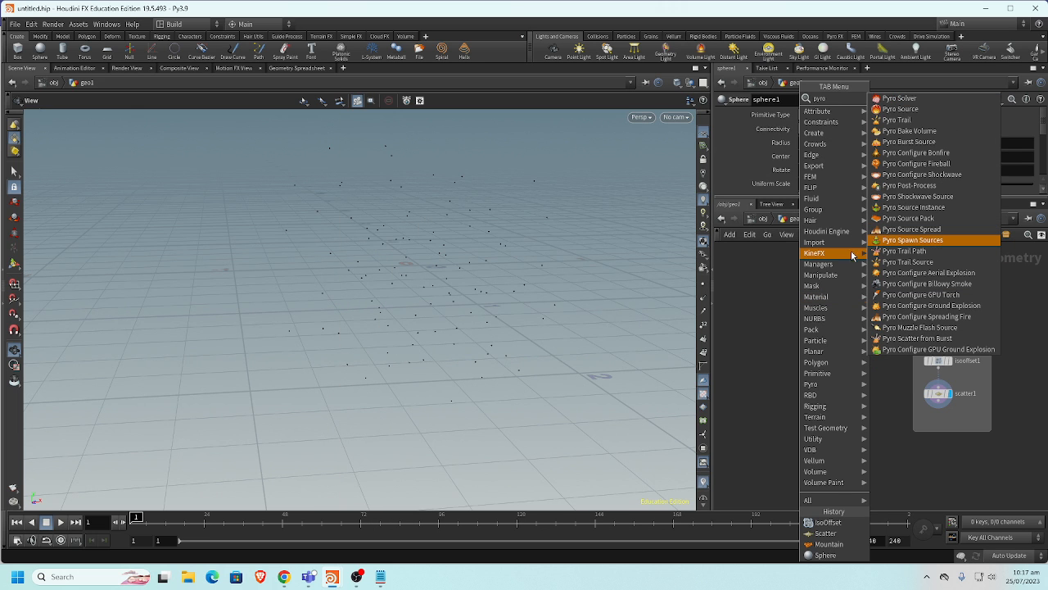
{"action": "left_click", "coordinate": [961, 154]}
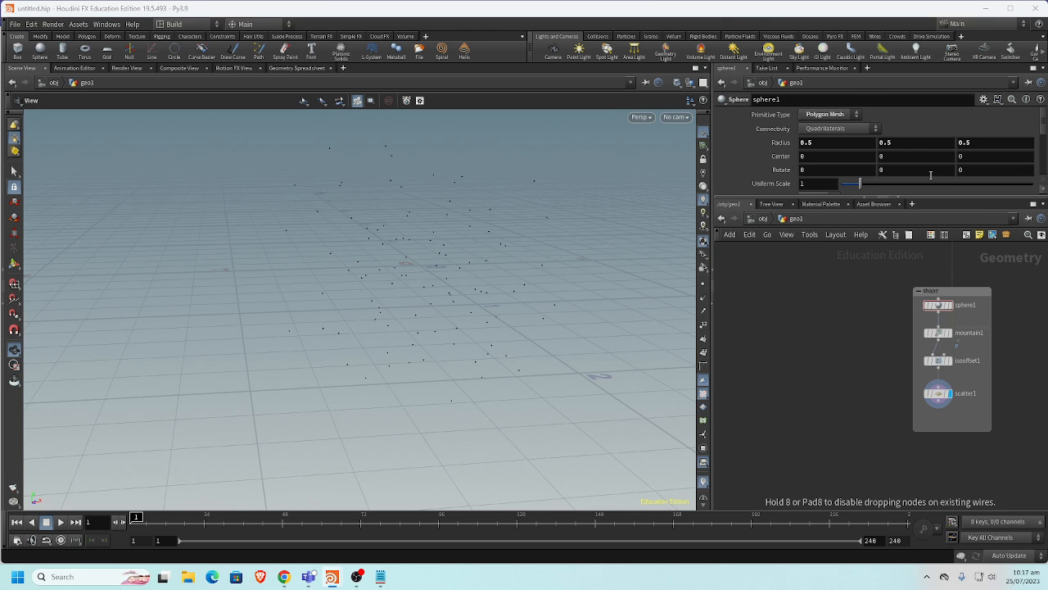
{"action": "left_click", "coordinate": [794, 321]}
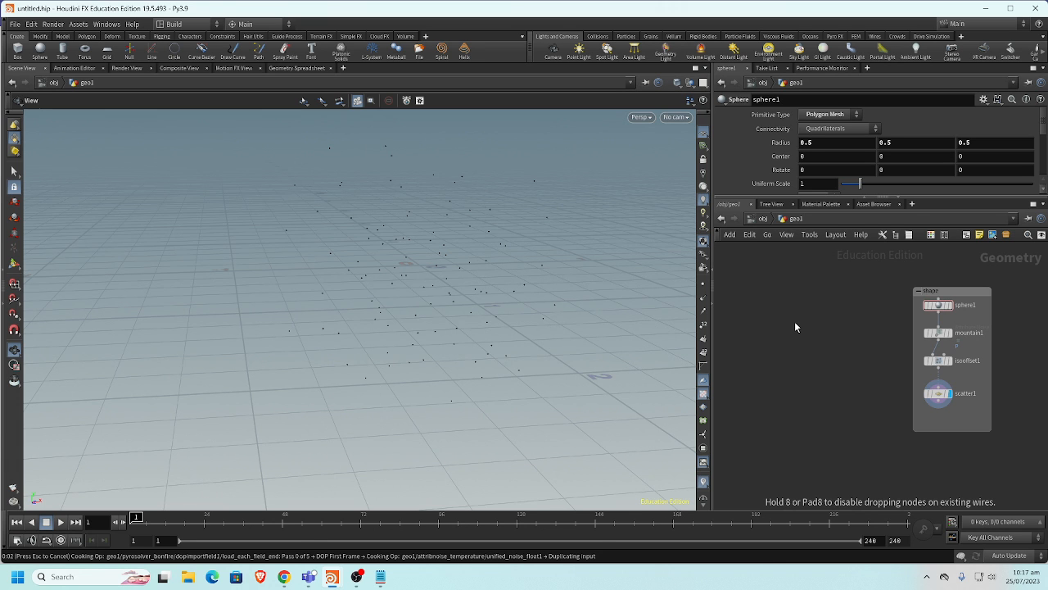
{"action": "scroll", "coordinate": [893, 313], "scroll_direction": "down", "scroll_amount": 5}
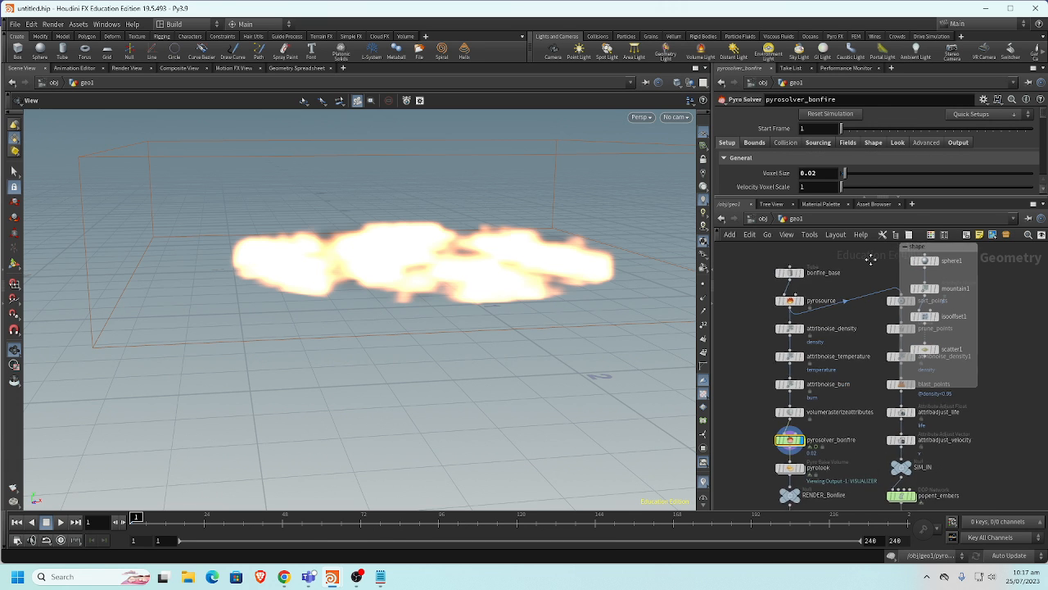
{"action": "scroll", "coordinate": [884, 286], "scroll_direction": "up", "scroll_amount": 2}
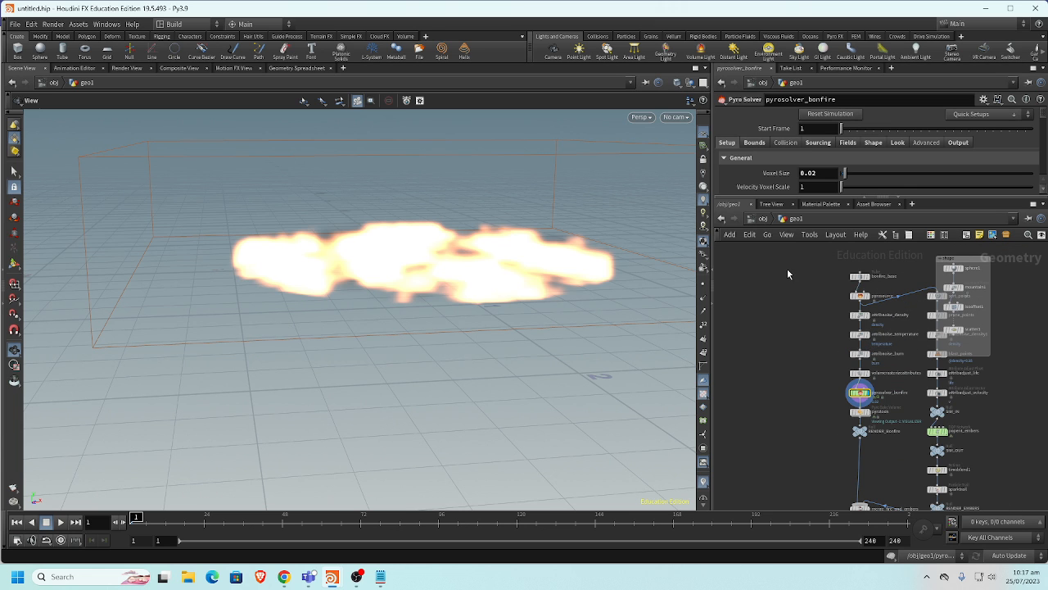
Move the shape box clear of the bonfire setup and delete all the bonfire nodes
{"action": "left_click_drag", "start_coordinate": [964, 257], "coordinate": [1024, 262]}
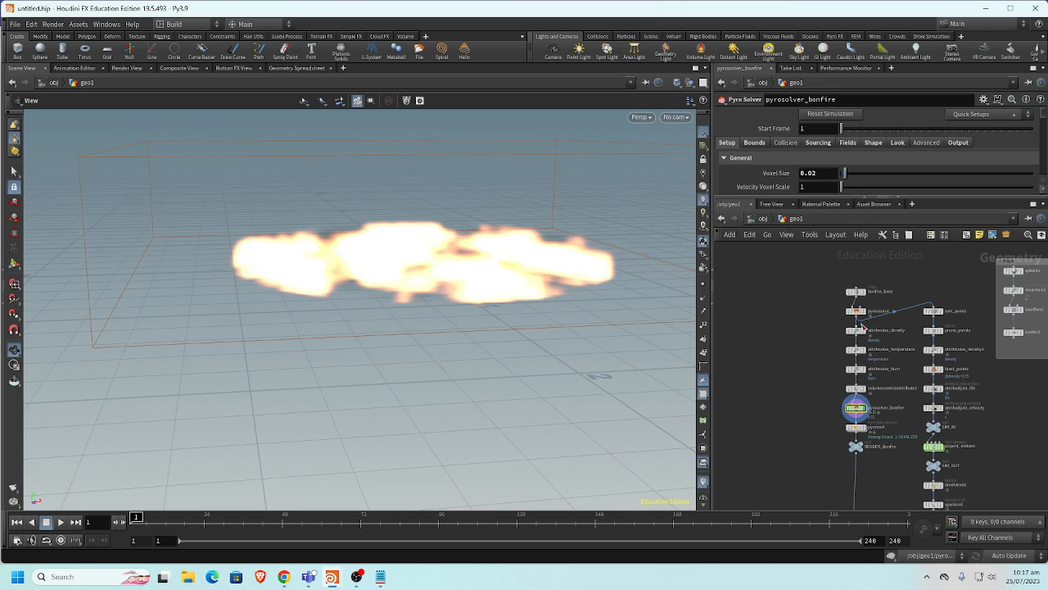
{"action": "scroll", "coordinate": [802, 307], "scroll_direction": "down", "scroll_amount": 2}
{"action": "left_click_drag", "start_coordinate": [769, 292], "coordinate": [916, 499]}
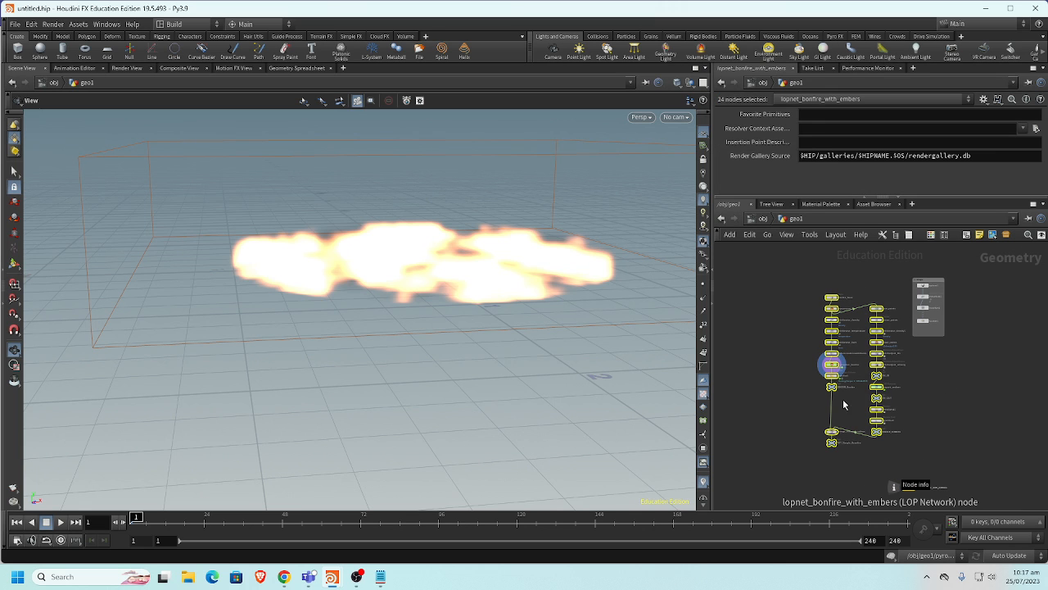
{"action": "key", "text": "Delete"}
{"action": "key", "text": "Tab"}
{"action": "type", "text": "pyro"}
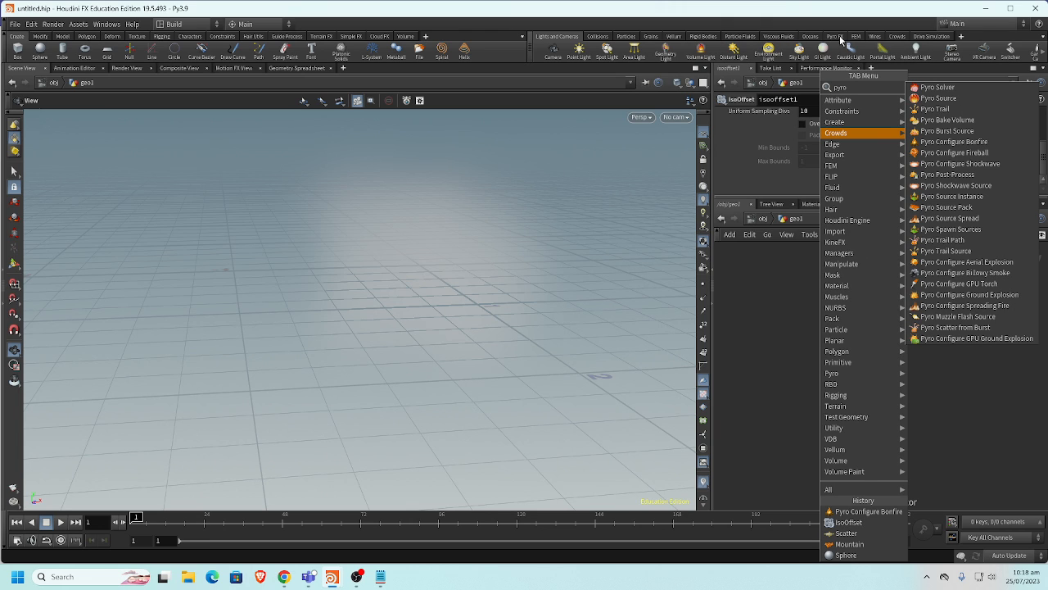
{"action": "left_click", "coordinate": [833, 37]}
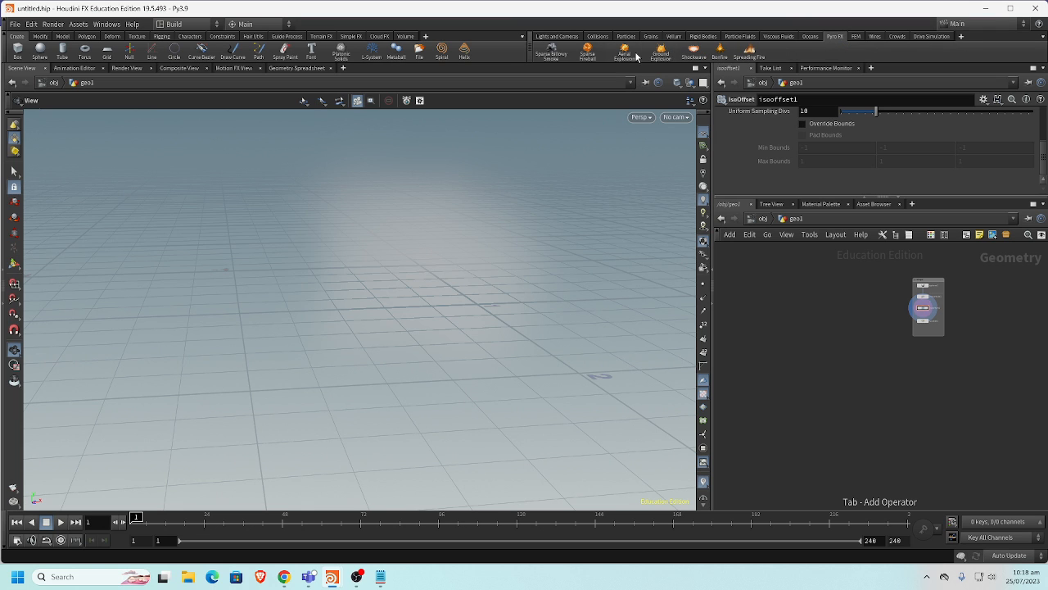
{"action": "left_click", "coordinate": [553, 54]}
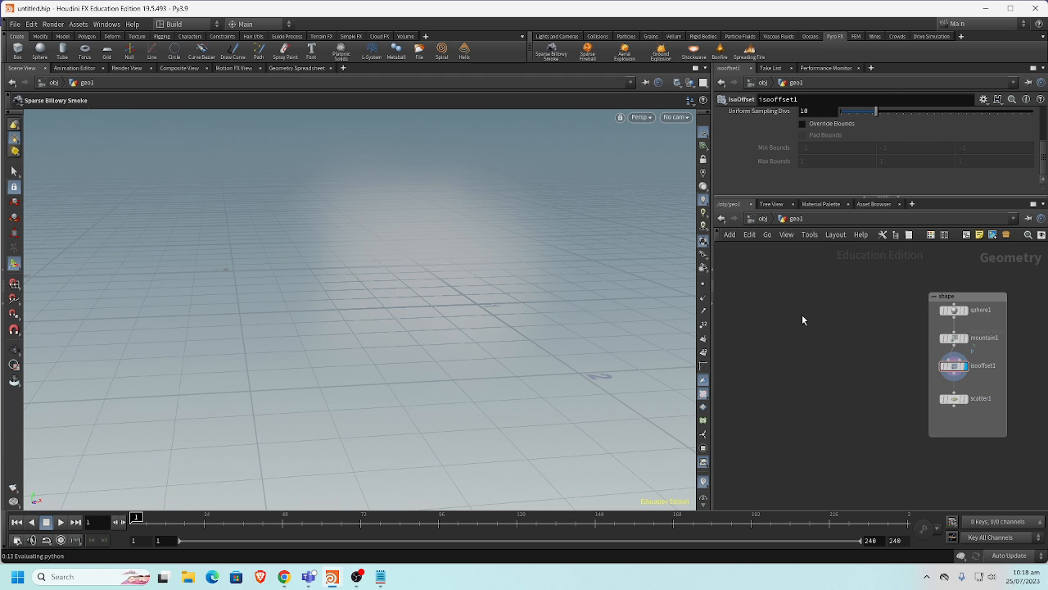
Add a Pyro Configure Billowy Smoke setup to the network beside the shape box
{"action": "key", "text": "Tab"}
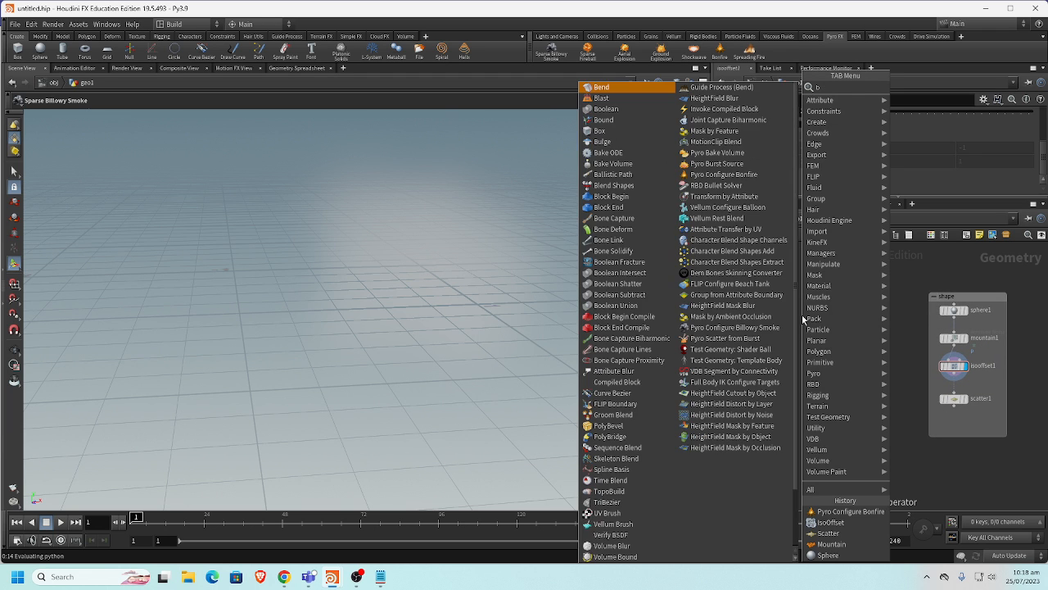
{"action": "type", "text": "bil"}
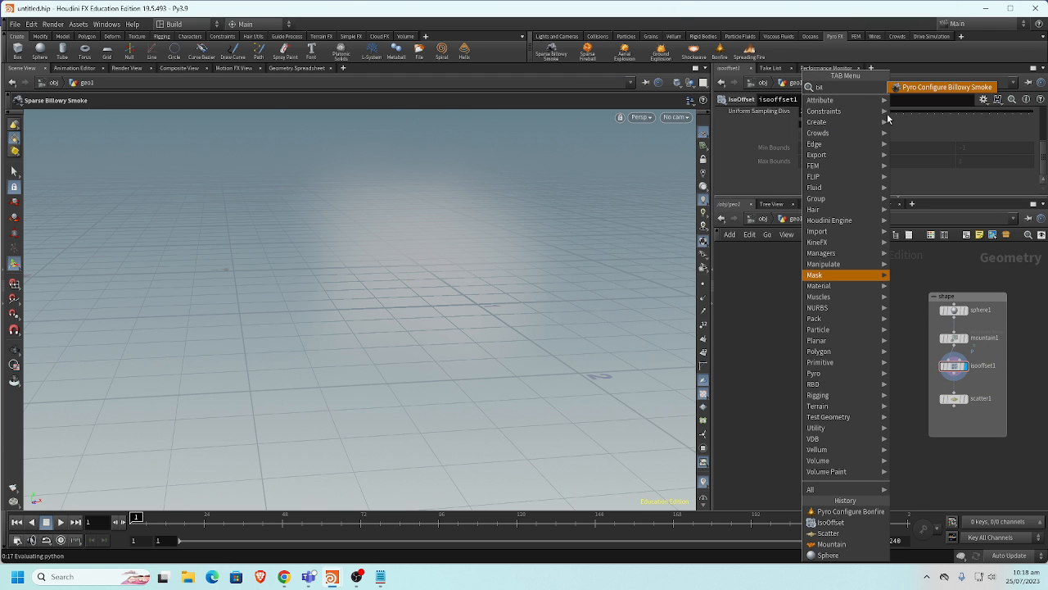
{"action": "key", "text": "Return"}
{"action": "left_click", "coordinate": [786, 368]}
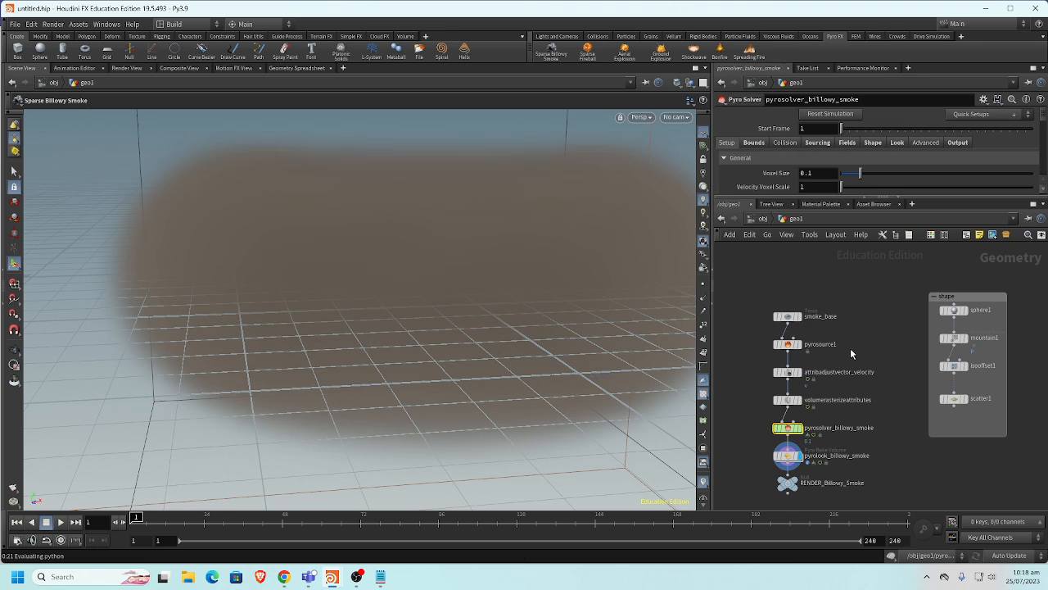
{"action": "middle_click_drag", "start_coordinate": [855, 352], "coordinate": [897, 306]}
{"action": "scroll", "coordinate": [896, 307], "scroll_direction": "down", "scroll_amount": 3}
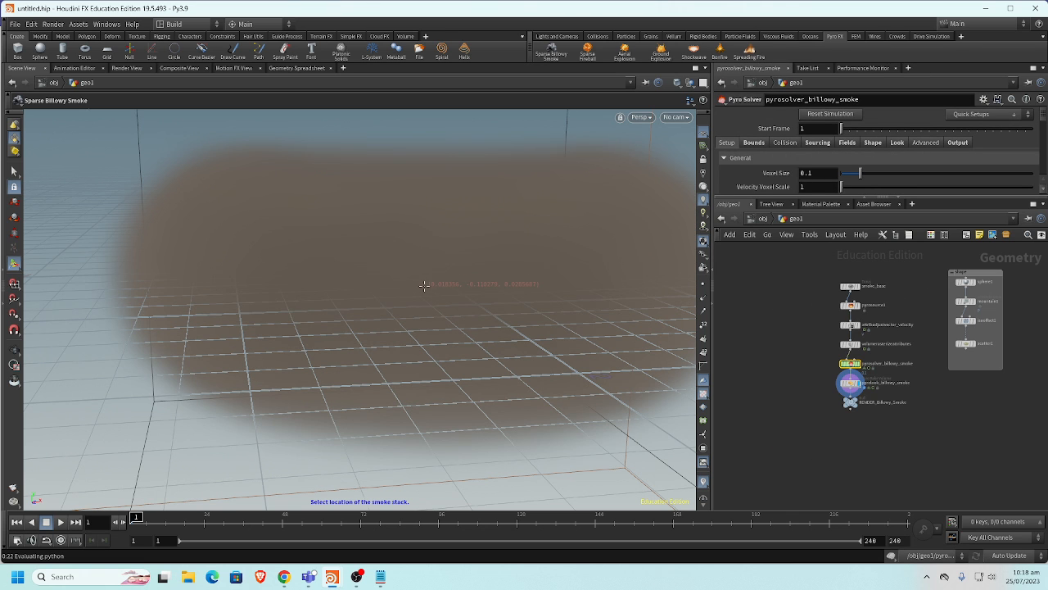
{"action": "key", "text": "Escape"}
Display the billowy smoke setup's smoke_base torus to examine its source geometry
{"action": "scroll", "coordinate": [173, 236], "scroll_direction": "down", "scroll_amount": 5}
{"action": "left_click_drag", "start_coordinate": [173, 236], "coordinate": [505, 352]}
{"action": "scroll", "coordinate": [835, 321], "scroll_direction": "up", "scroll_amount": 4}
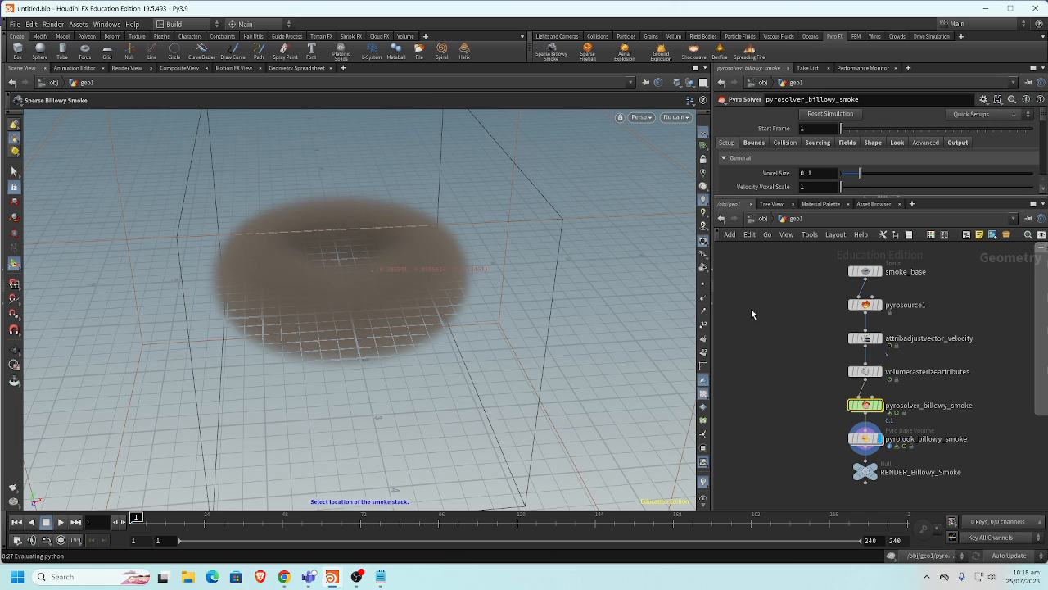
{"action": "left_click", "coordinate": [881, 281]}
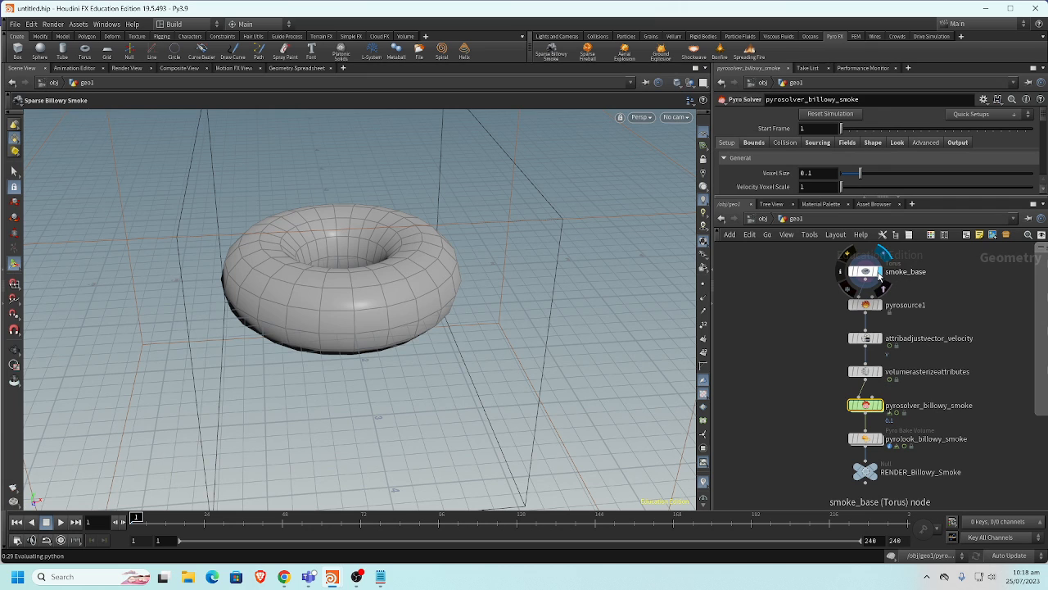
Display the pyrosource1 node and inspect the points it scatters through the torus volume
{"action": "mouse_move", "coordinate": [882, 314]}
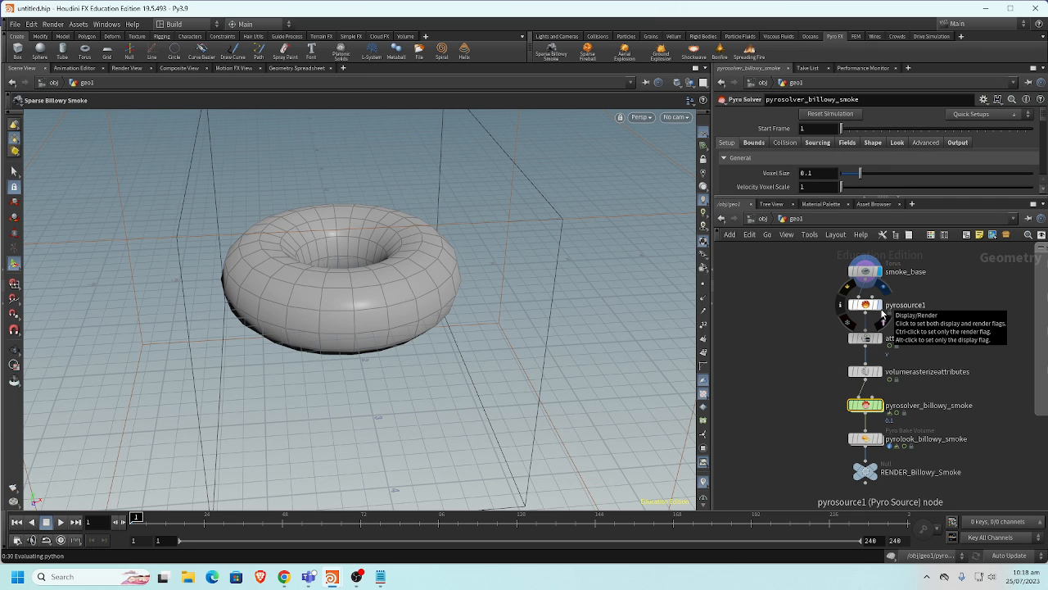
{"action": "left_click", "coordinate": [882, 309]}
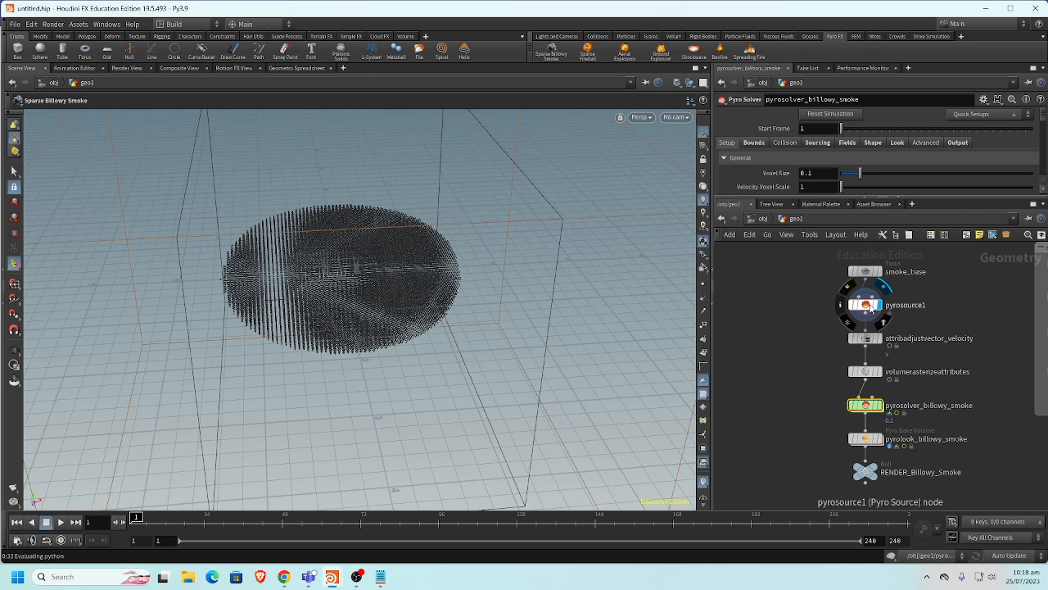
{"action": "left_click", "coordinate": [870, 310]}
{"action": "left_click_drag", "start_coordinate": [399, 270], "coordinate": [402, 316]}
{"action": "scroll", "coordinate": [491, 327], "scroll_direction": "up", "scroll_amount": 8}
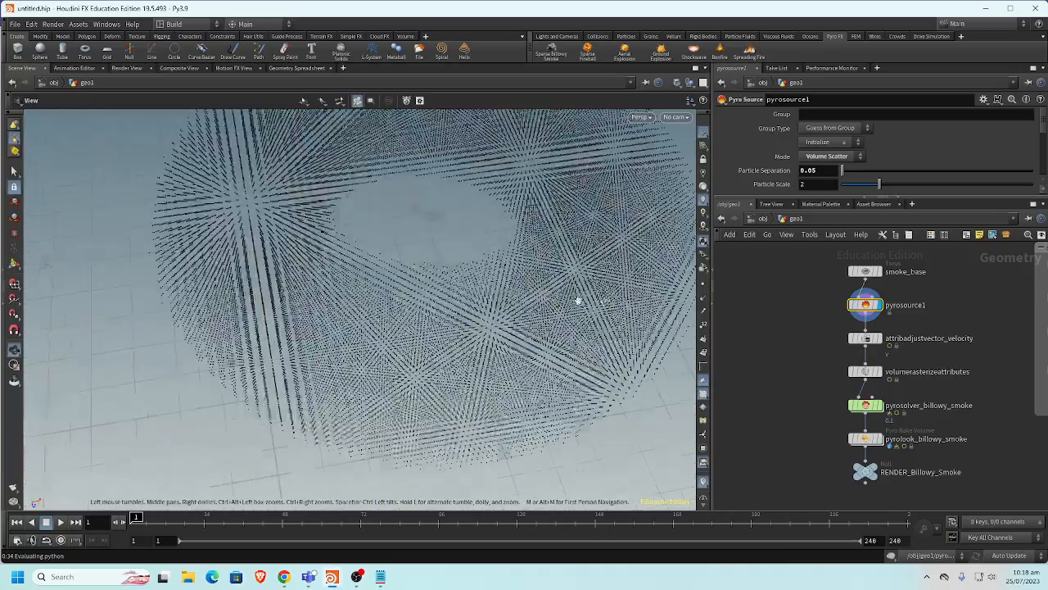
{"action": "left_click_drag", "start_coordinate": [320, 377], "coordinate": [437, 253]}
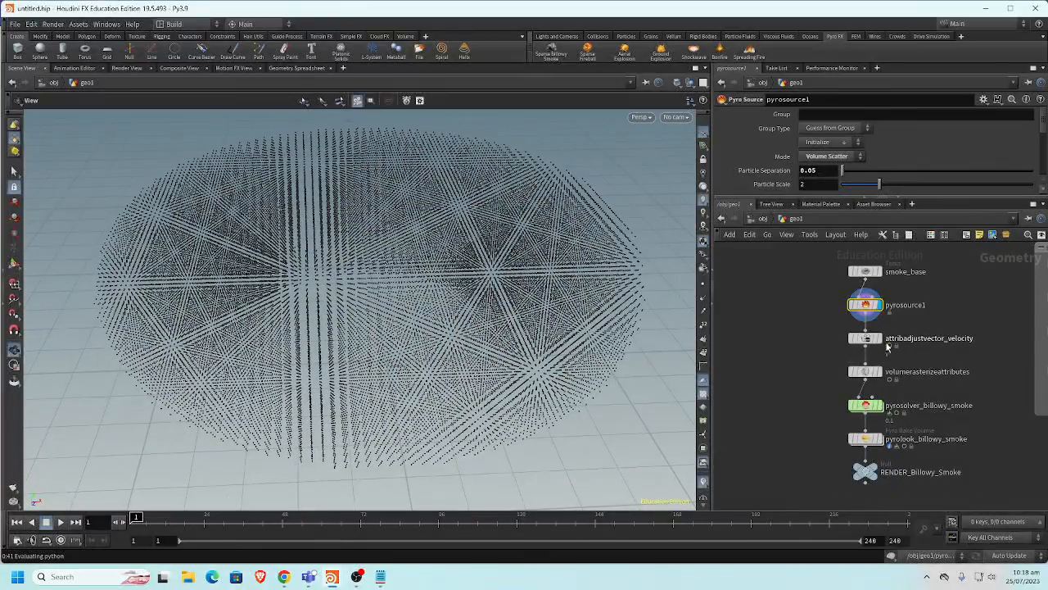
Display the attribadjustvector_velocity node and review its attribute and pre-process initial vector settings
{"action": "left_click", "coordinate": [876, 340]}
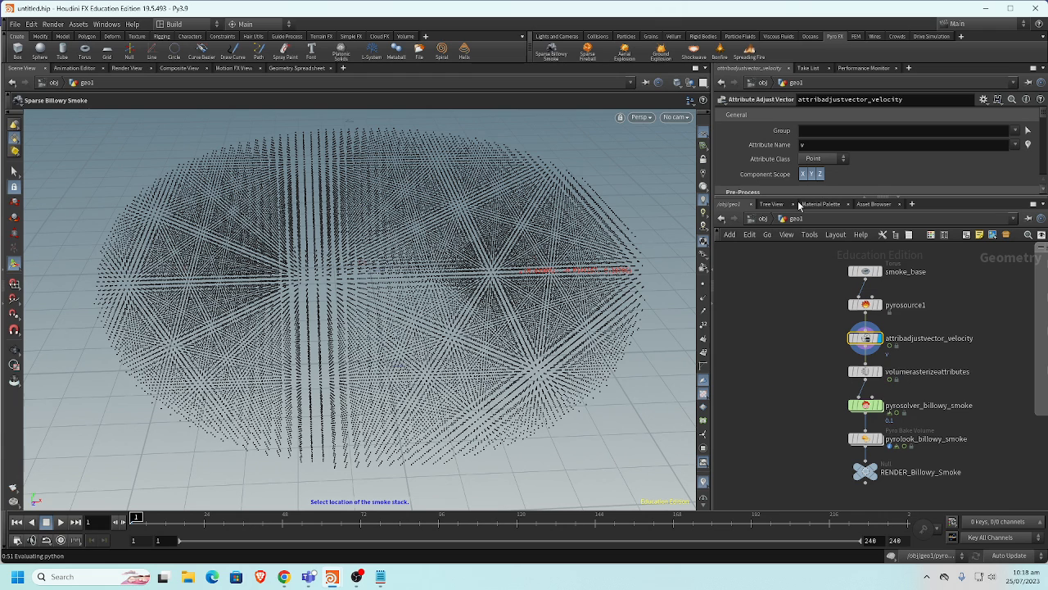
{"action": "left_click_drag", "start_coordinate": [801, 197], "coordinate": [800, 273]}
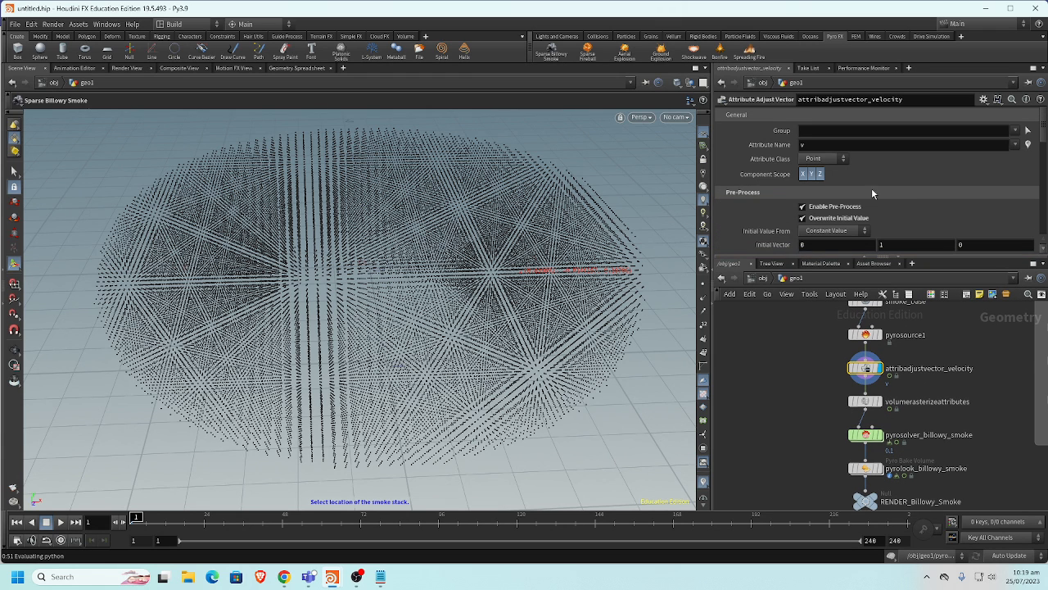
{"action": "scroll", "coordinate": [871, 187], "scroll_direction": "down", "scroll_amount": 2}
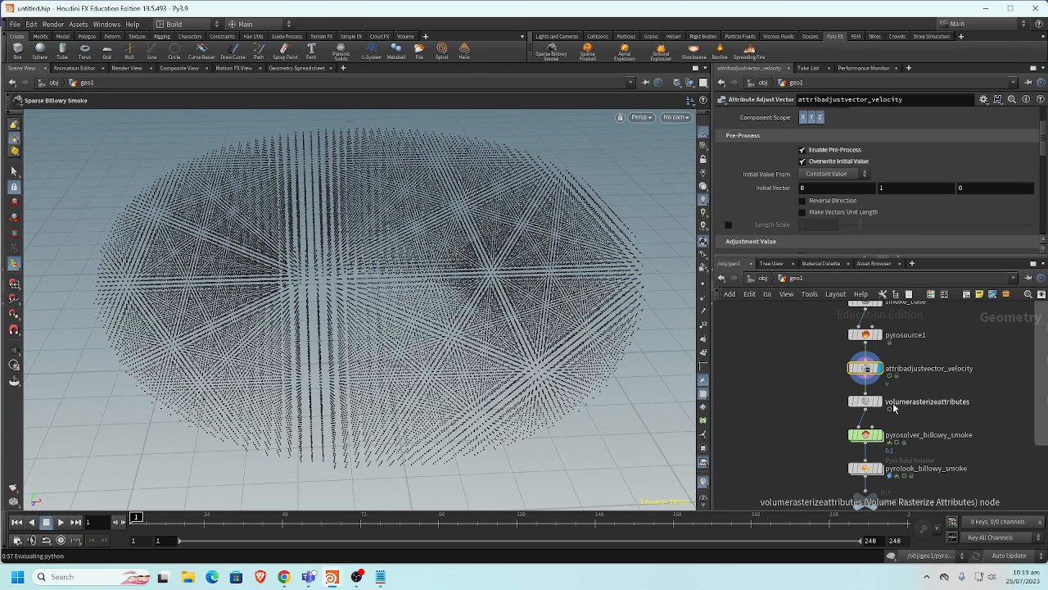
Display the volumerasterizeattributes node and review its rasterized attributes and filter settings
{"action": "left_click", "coordinate": [878, 403]}
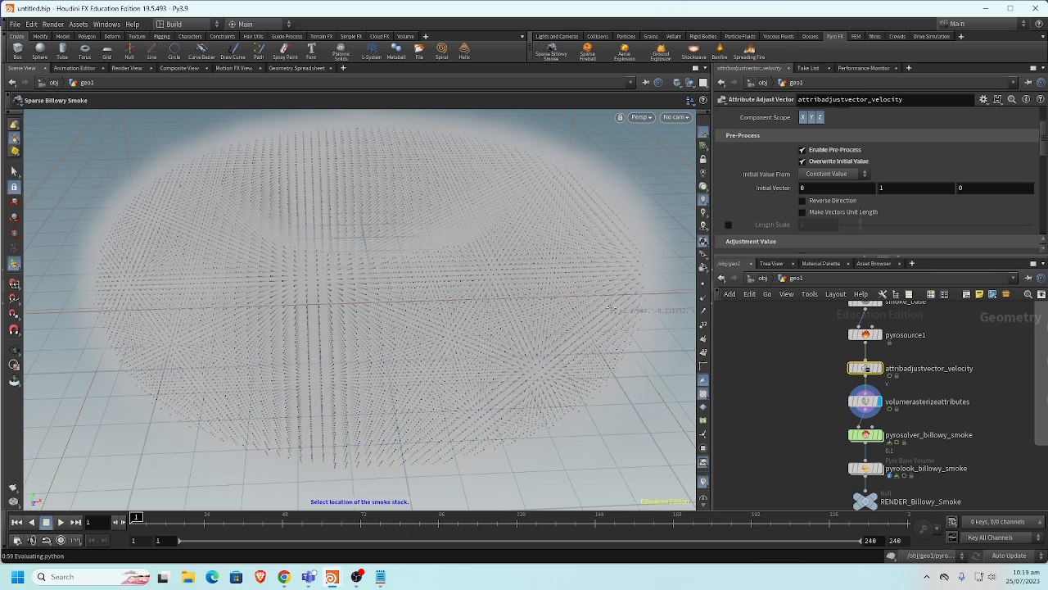
{"action": "left_click", "coordinate": [865, 403]}
{"action": "scroll", "coordinate": [774, 396], "scroll_direction": "down", "scroll_amount": 2}
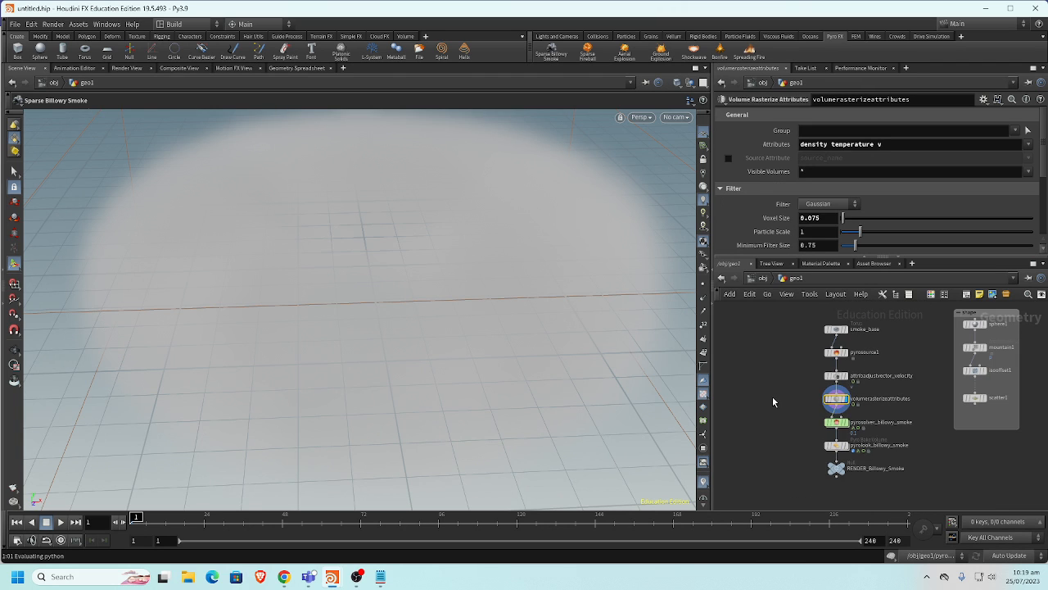
Display the pyrosolver_billowy_smoke node and review its setup parameters and the density, temperature and velocity source volumes
{"action": "middle_click_drag", "start_coordinate": [773, 398], "coordinate": [758, 374]}
{"action": "scroll", "coordinate": [761, 374], "scroll_direction": "up", "scroll_amount": 2}
{"action": "scroll", "coordinate": [813, 395], "scroll_direction": "up", "scroll_amount": 2}
{"action": "left_click", "coordinate": [849, 393]}
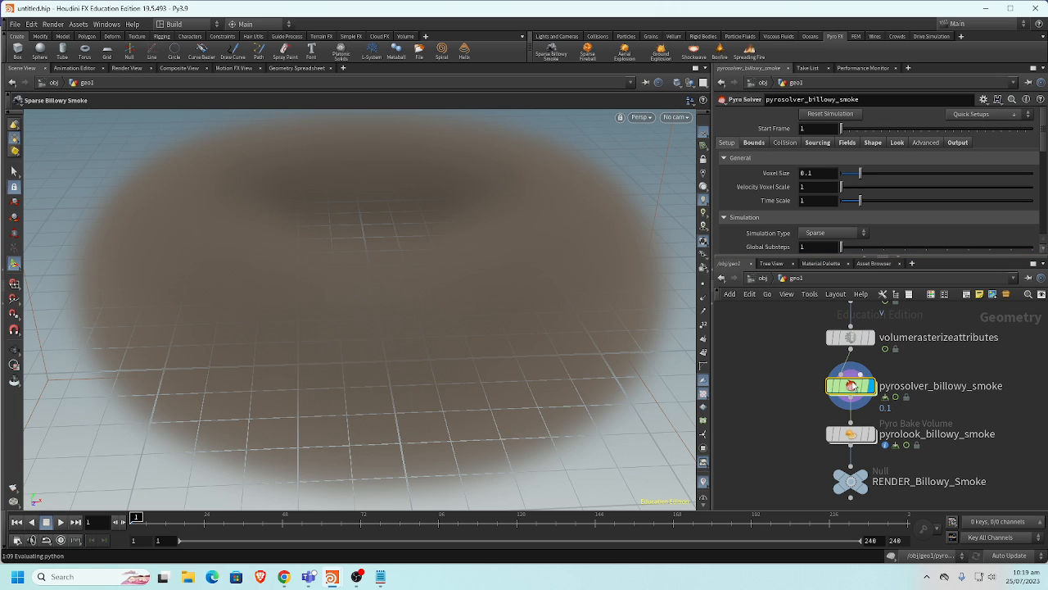
{"action": "scroll", "coordinate": [852, 391], "scroll_direction": "up", "scroll_amount": 3}
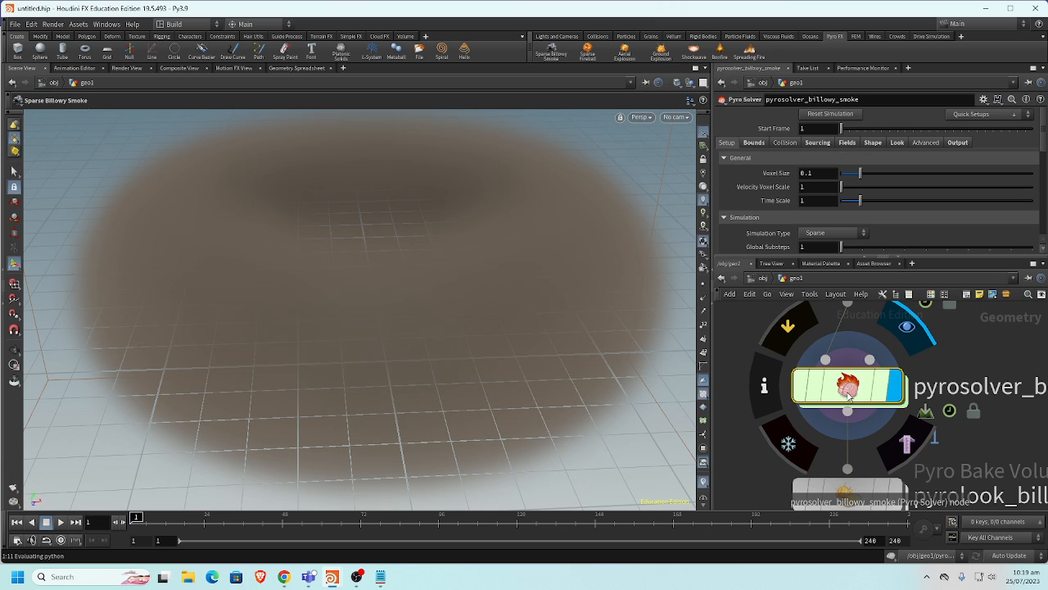
{"action": "scroll", "coordinate": [850, 399], "scroll_direction": "down", "scroll_amount": 4}
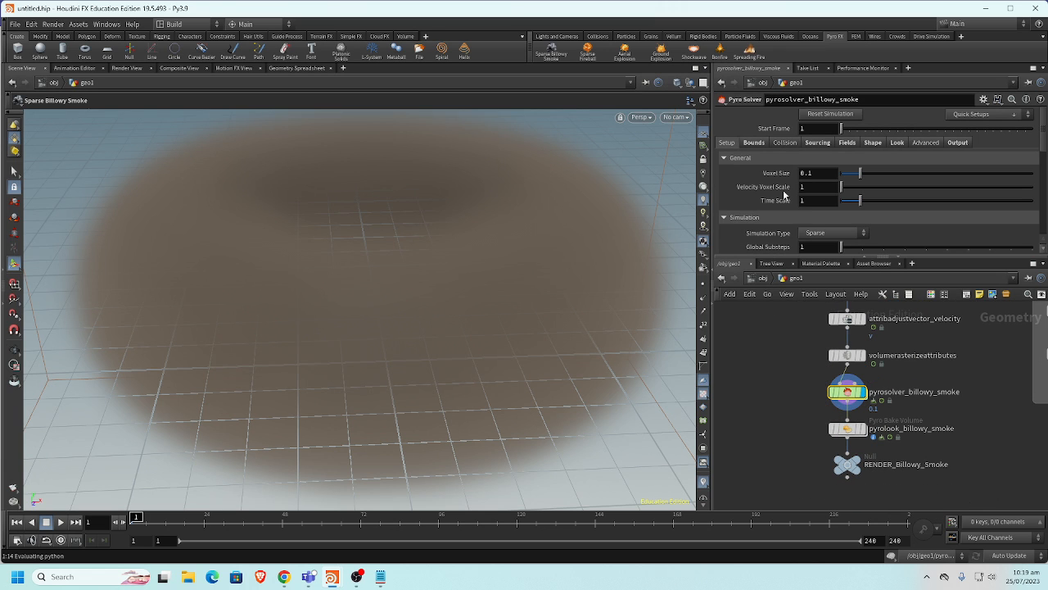
{"action": "left_click_drag", "start_coordinate": [805, 257], "coordinate": [796, 384]}
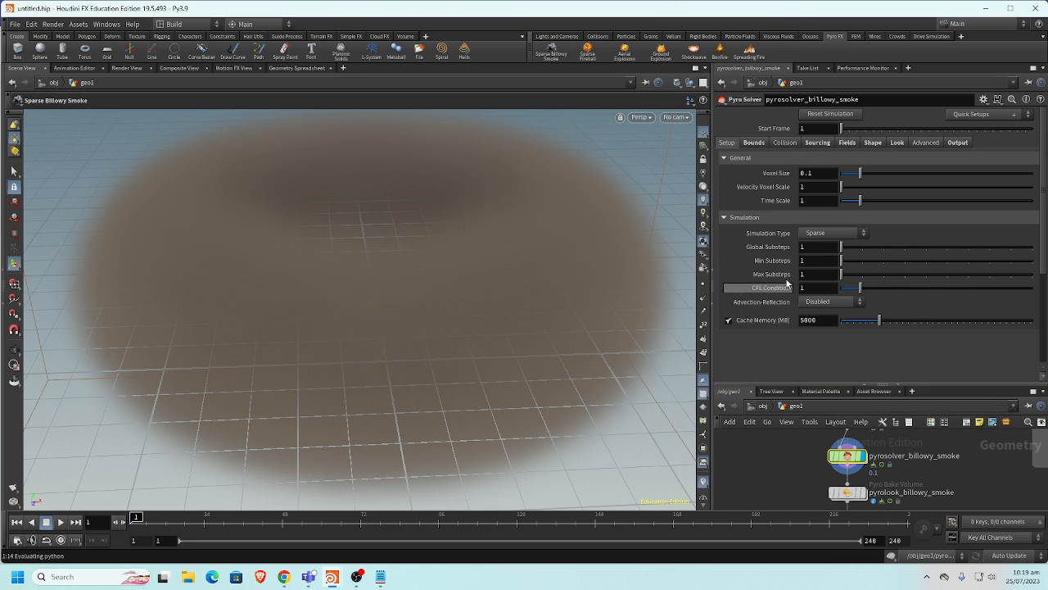
{"action": "left_click", "coordinate": [755, 144]}
{"action": "left_click", "coordinate": [814, 144]}
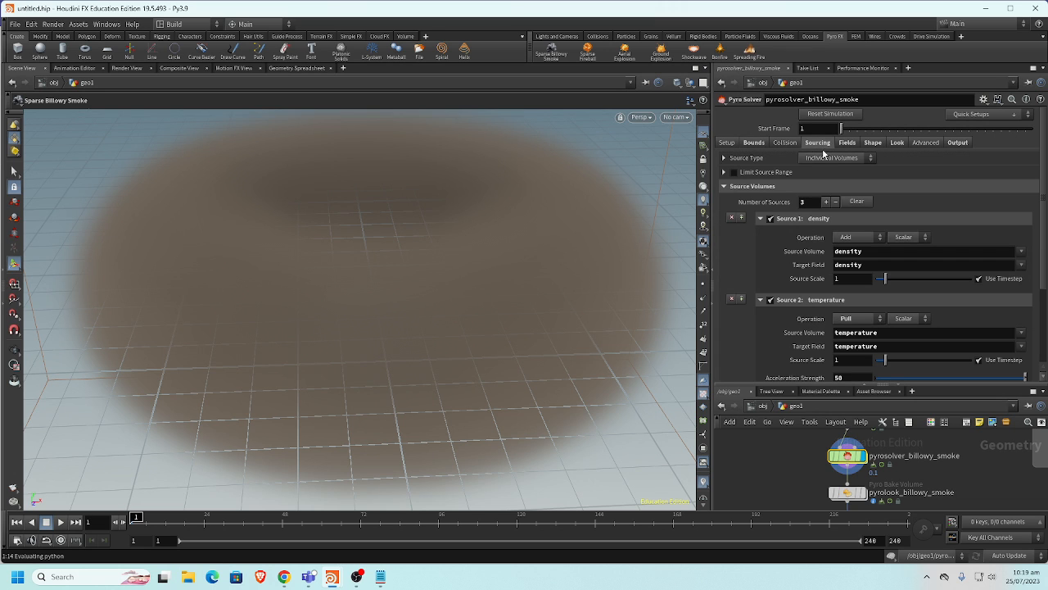
{"action": "scroll", "coordinate": [956, 201], "scroll_direction": "down", "scroll_amount": 3}
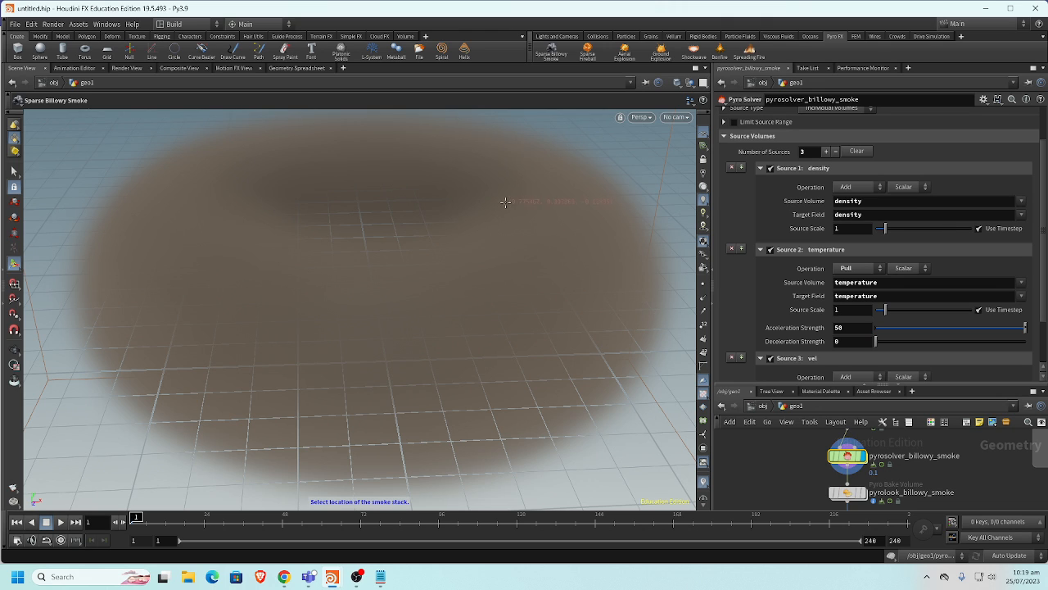
{"action": "left_click", "coordinate": [307, 177]}
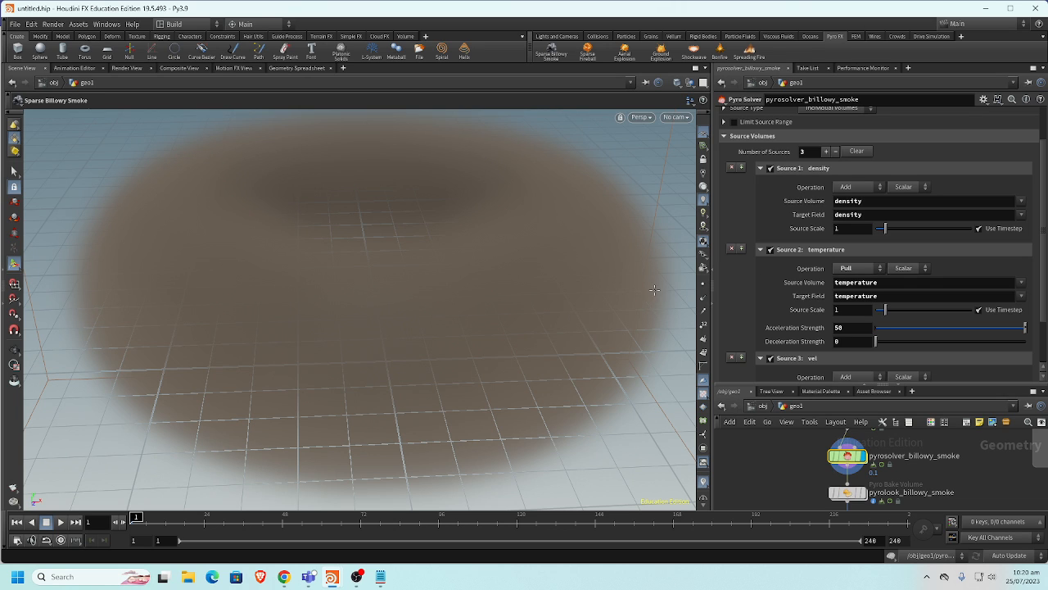
{"action": "left_click", "coordinate": [567, 318]}
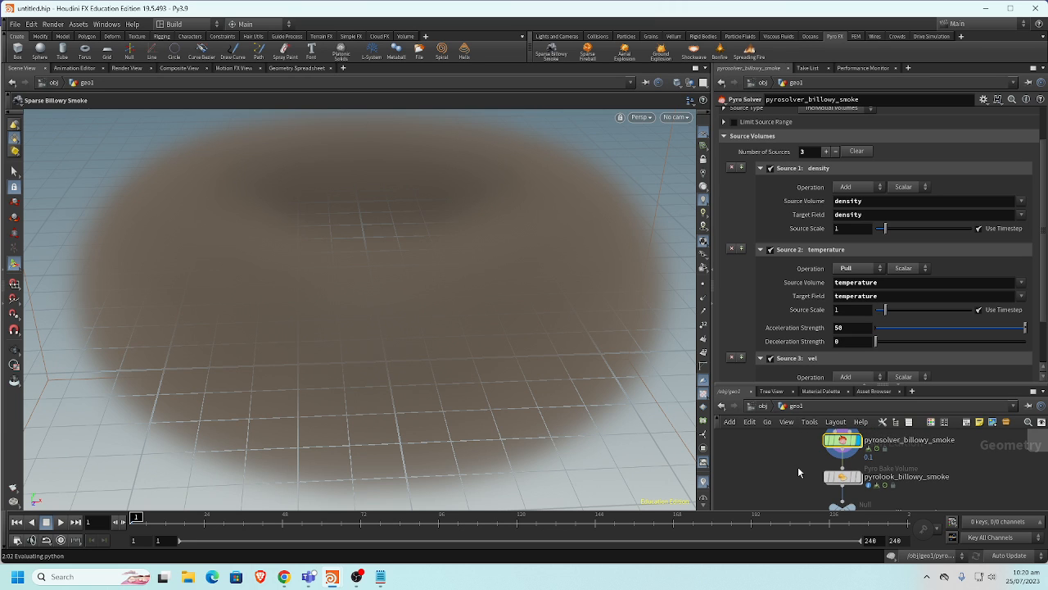
Select the pyrolook_billowy_smoke node, then play the smoke simulation to frame 37 and inspect the whole plume
{"action": "left_click", "coordinate": [845, 481]}
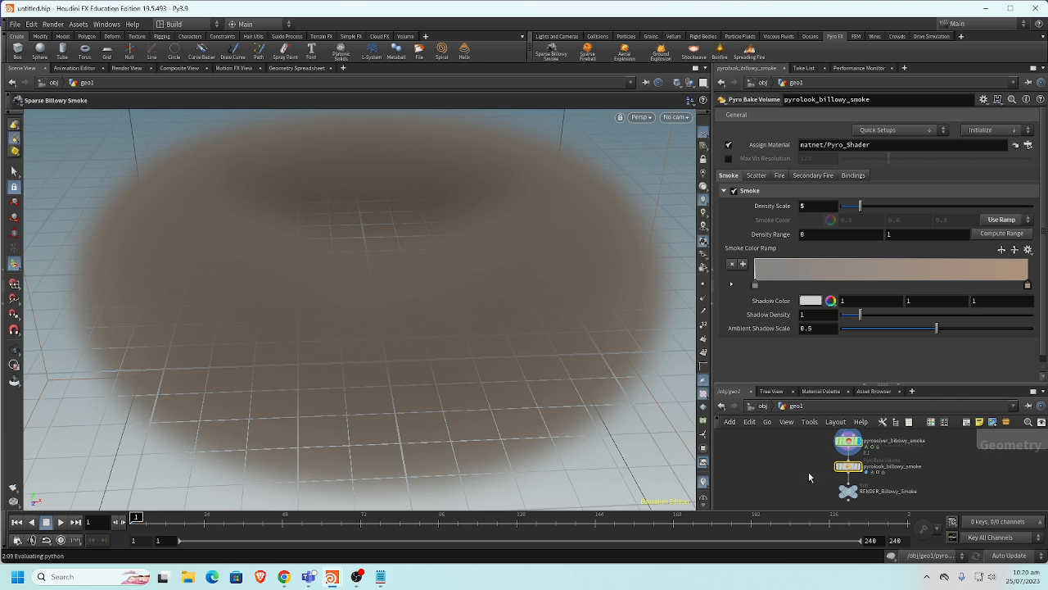
{"action": "left_click", "coordinate": [61, 522]}
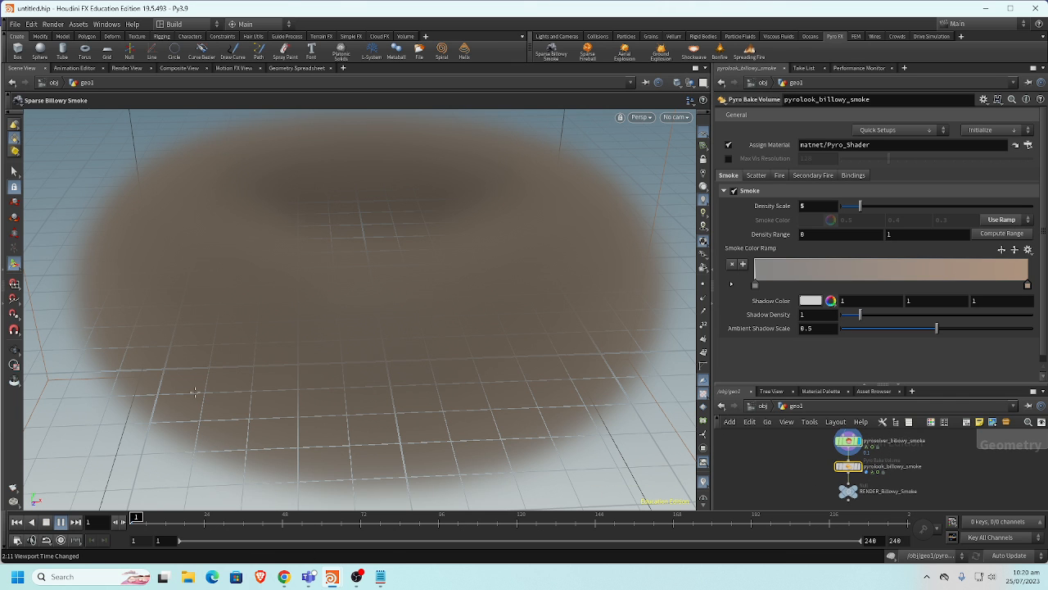
{"action": "key", "text": "Escape"}
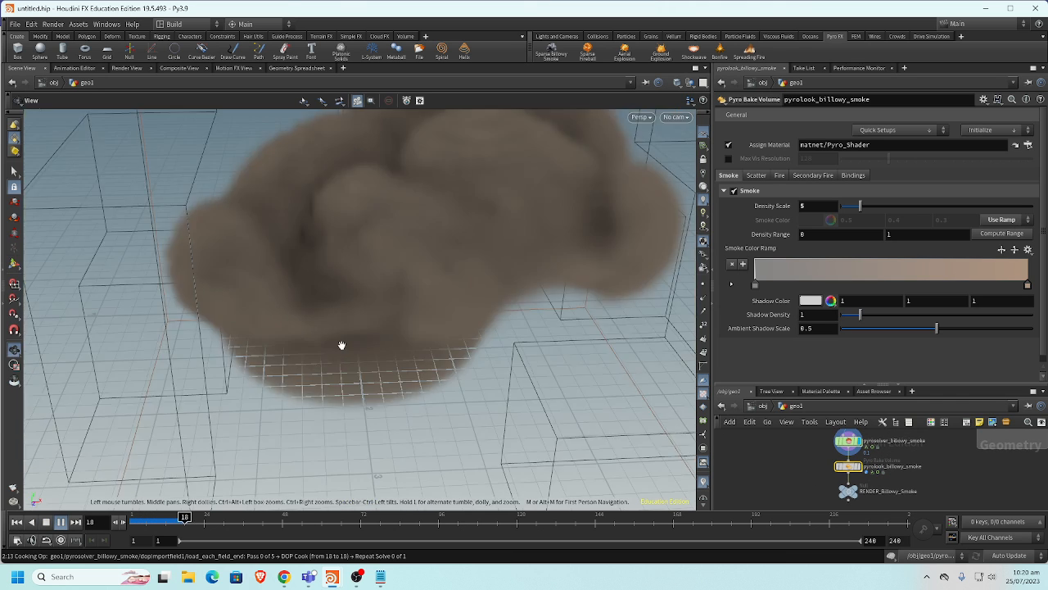
{"action": "right_click_drag", "start_coordinate": [341, 344], "coordinate": [112, 483], "text": "alt"}
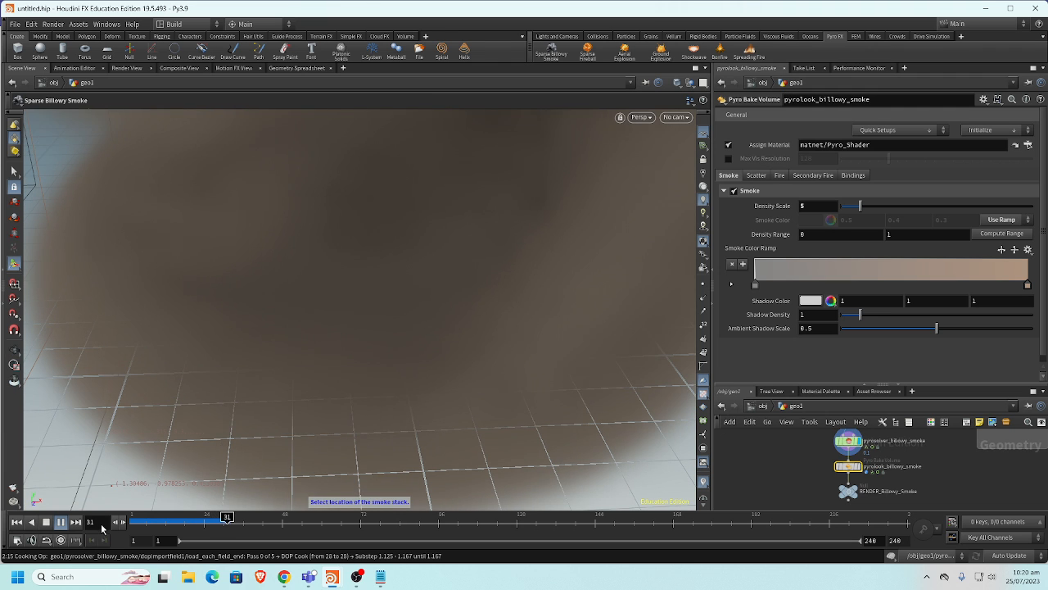
{"action": "left_click", "coordinate": [61, 521]}
{"action": "right_click_drag", "start_coordinate": [532, 355], "coordinate": [177, 327], "text": "alt"}
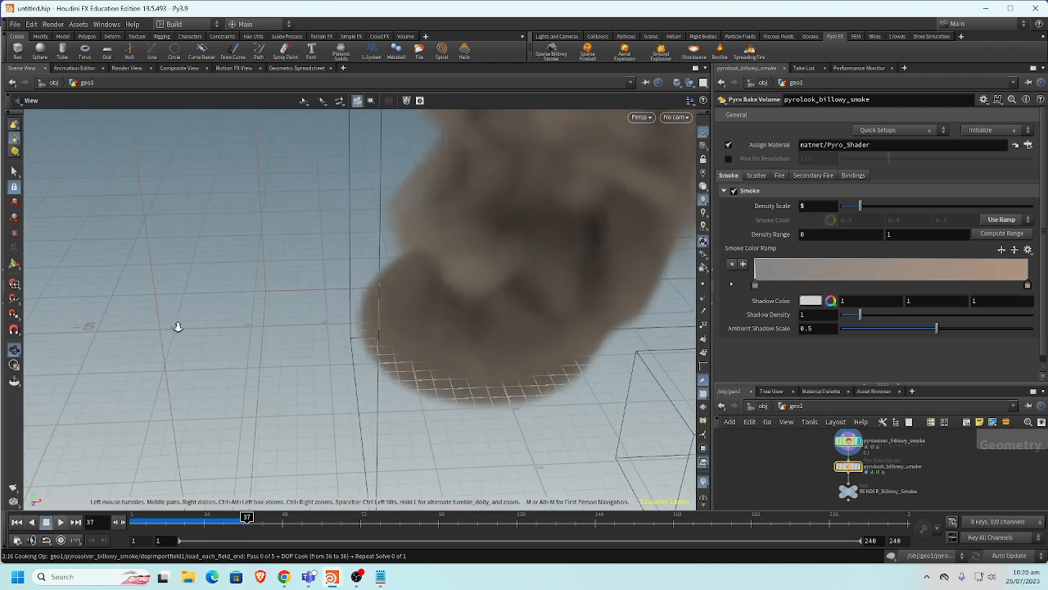
{"action": "middle_click_drag", "start_coordinate": [396, 358], "coordinate": [297, 445], "text": "alt"}
{"action": "right_click_drag", "start_coordinate": [297, 444], "coordinate": [211, 335], "text": "alt"}
{"action": "middle_click_drag", "start_coordinate": [409, 362], "coordinate": [339, 368], "text": "alt"}
{"action": "left_click_drag", "start_coordinate": [339, 368], "coordinate": [345, 322], "text": "alt"}
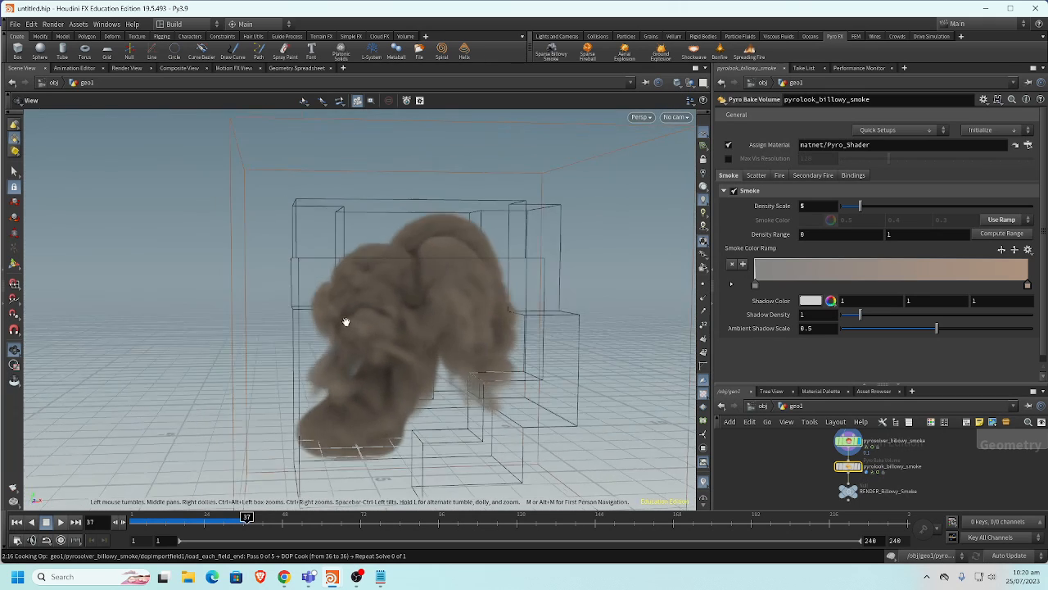
{"action": "right_click_drag", "start_coordinate": [346, 322], "coordinate": [437, 382], "text": "alt"}
{"action": "middle_click_drag", "start_coordinate": [438, 382], "coordinate": [393, 350], "text": "alt"}
Select the billowy smoke pyro solver and examine its sourcing and collision geometry inputs
{"action": "middle_click_drag", "start_coordinate": [800, 463], "coordinate": [779, 494]}
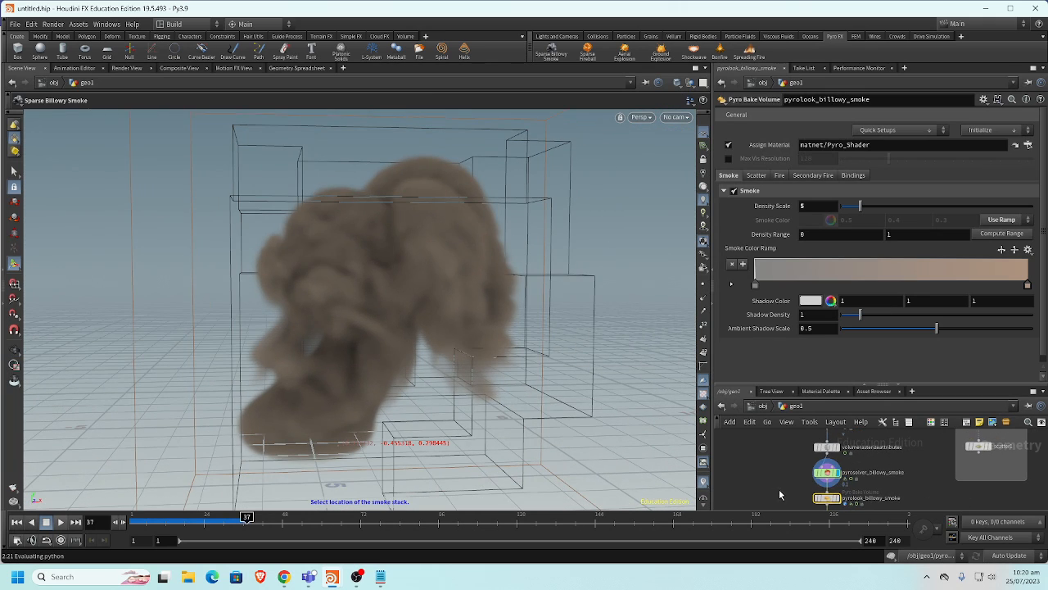
{"action": "left_click", "coordinate": [830, 478]}
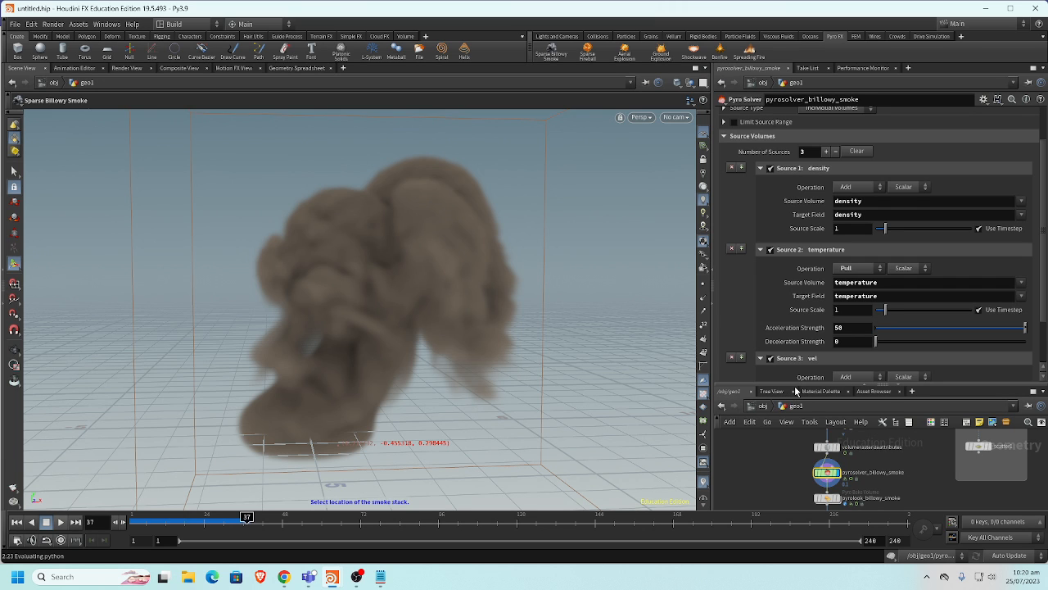
{"action": "left_click_drag", "start_coordinate": [796, 386], "coordinate": [808, 281]}
{"action": "scroll", "coordinate": [828, 378], "scroll_direction": "up", "scroll_amount": 8}
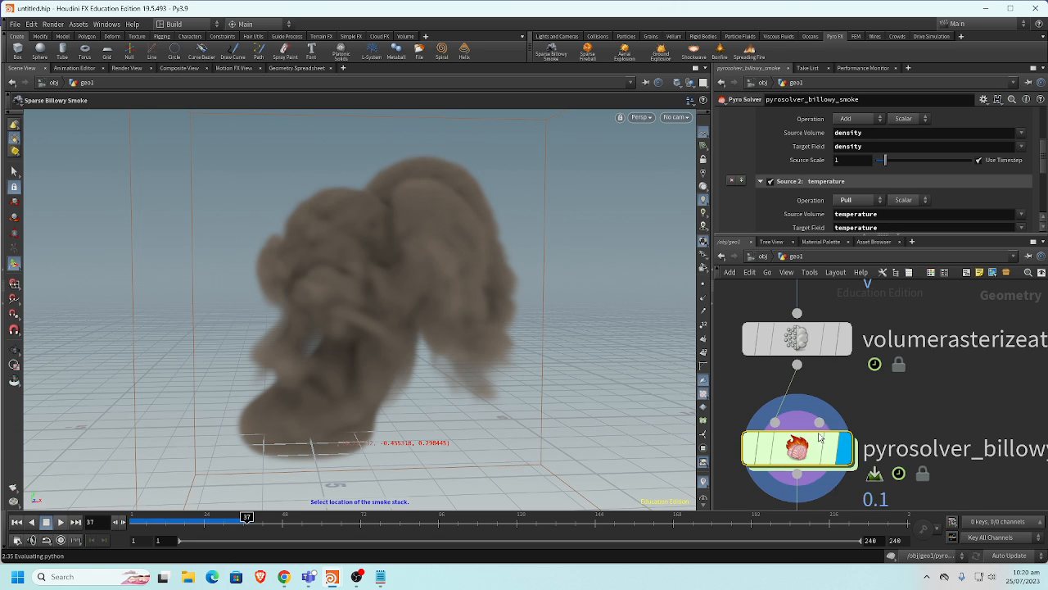
{"action": "mouse_move", "coordinate": [790, 450]}
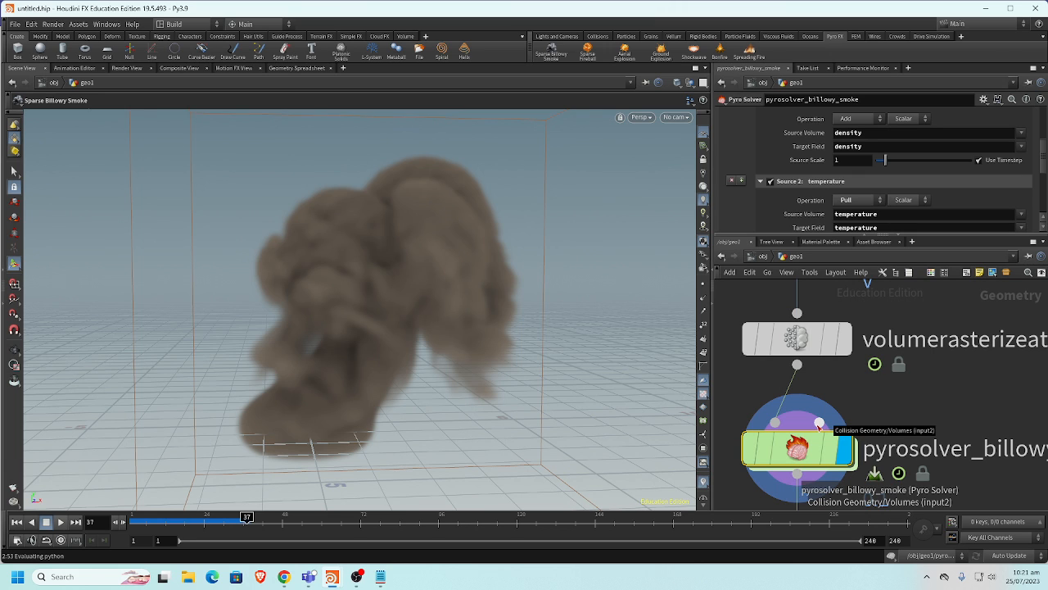
{"action": "scroll", "coordinate": [821, 427], "scroll_direction": "down", "scroll_amount": 8}
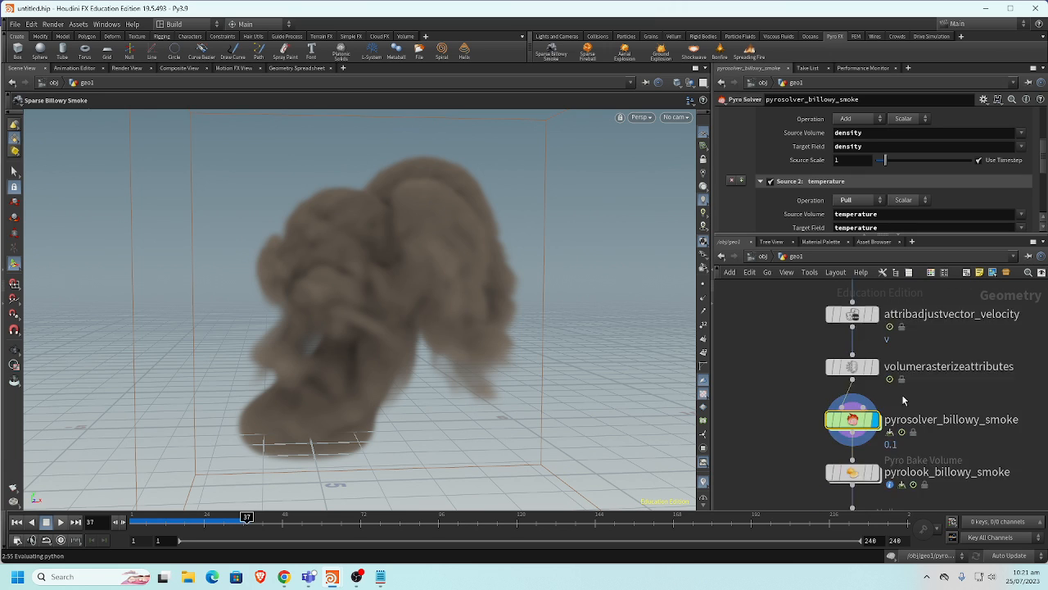
Display the scatter1 node in the shape box and set its Force Total Count to 1000 points
{"action": "middle_click_drag", "start_coordinate": [796, 401], "coordinate": [770, 395]}
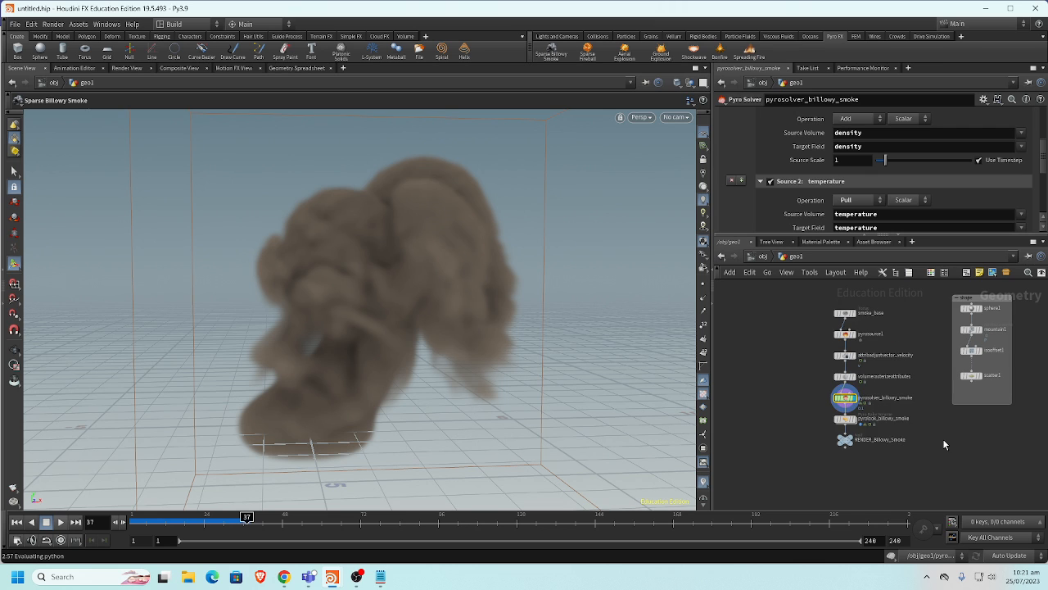
{"action": "middle_click_drag", "start_coordinate": [943, 438], "coordinate": [900, 461]}
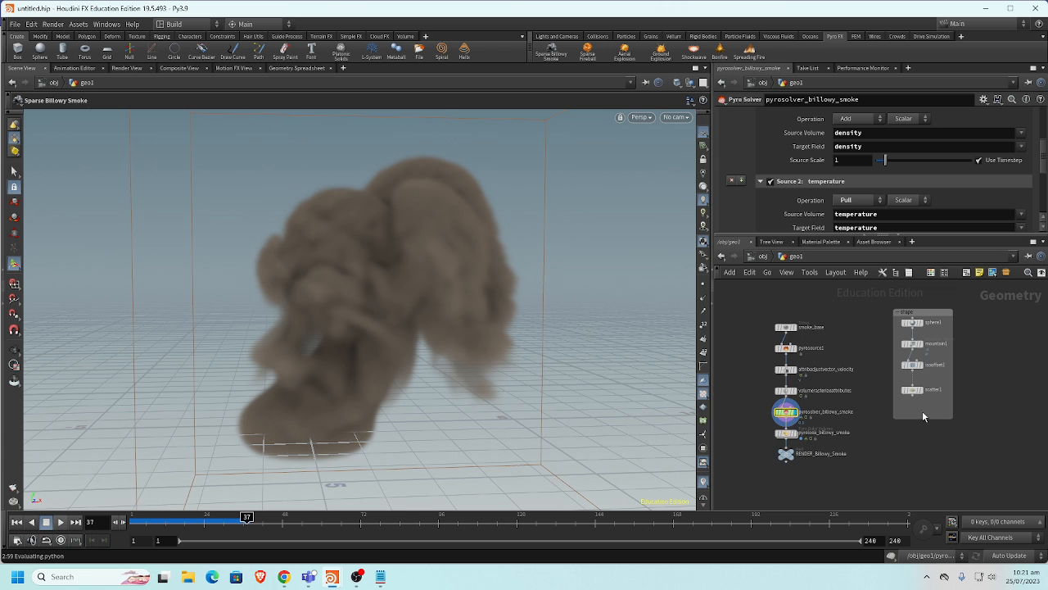
{"action": "scroll", "coordinate": [922, 417], "scroll_direction": "up", "scroll_amount": 2}
{"action": "left_click", "coordinate": [919, 385]}
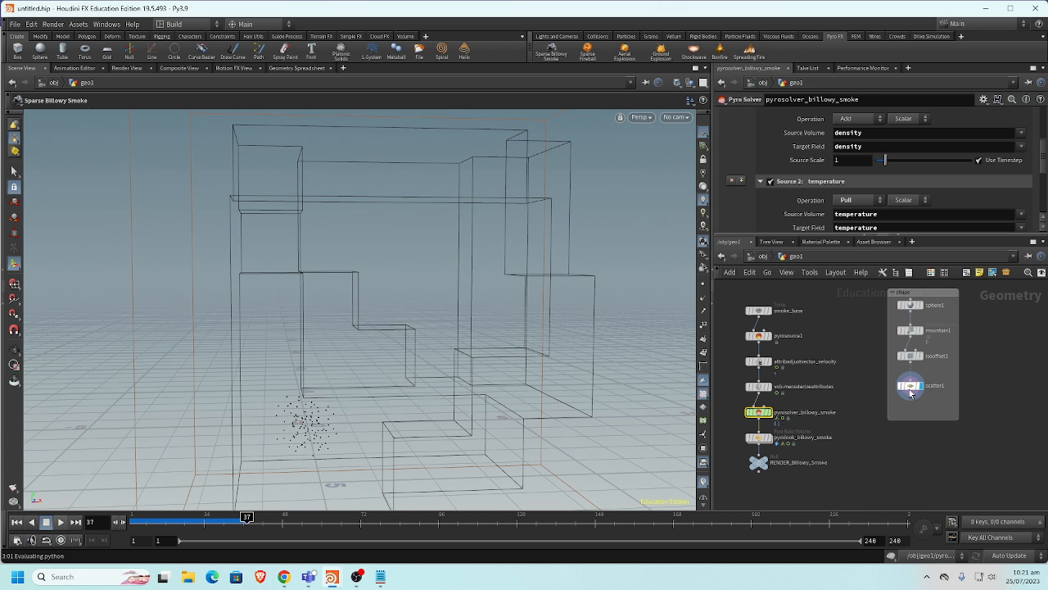
{"action": "left_click", "coordinate": [910, 386]}
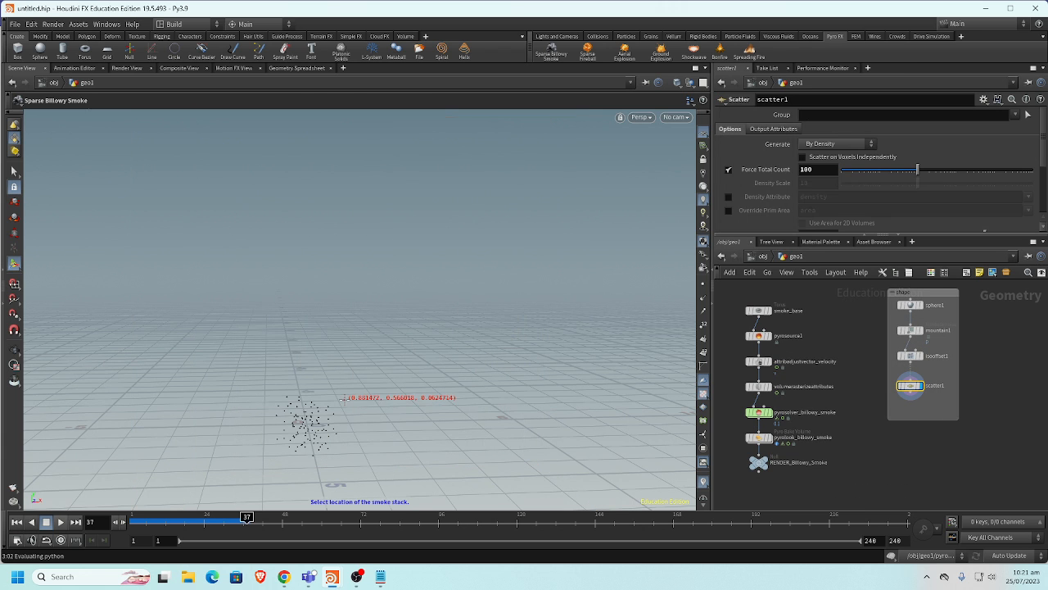
{"action": "middle_click_drag", "start_coordinate": [343, 399], "coordinate": [416, 297]}
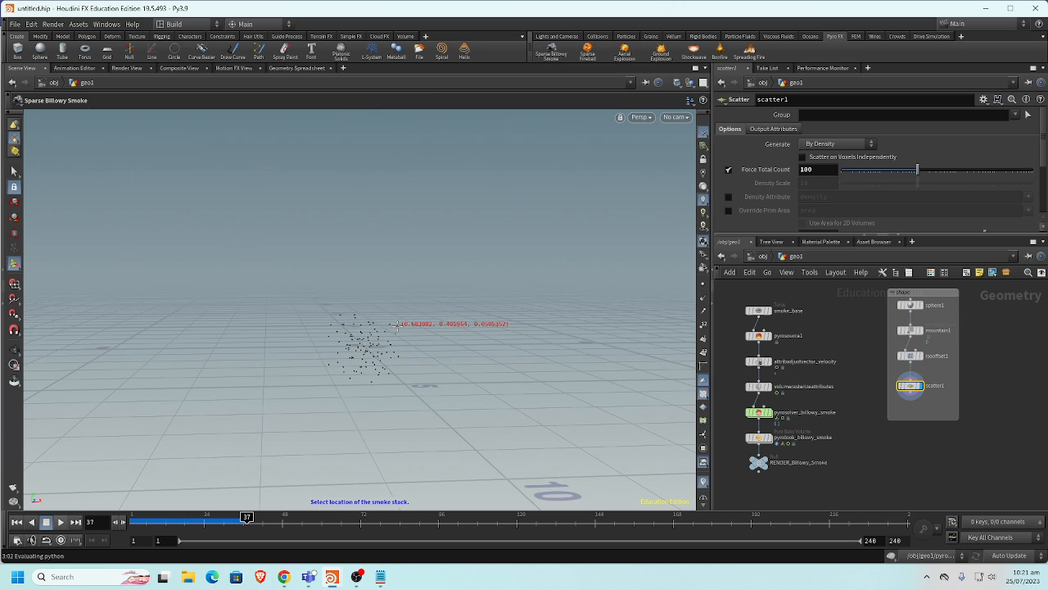
{"action": "left_click", "coordinate": [826, 168]}
{"action": "type", "text": "0"}
{"action": "key", "text": "Return"}
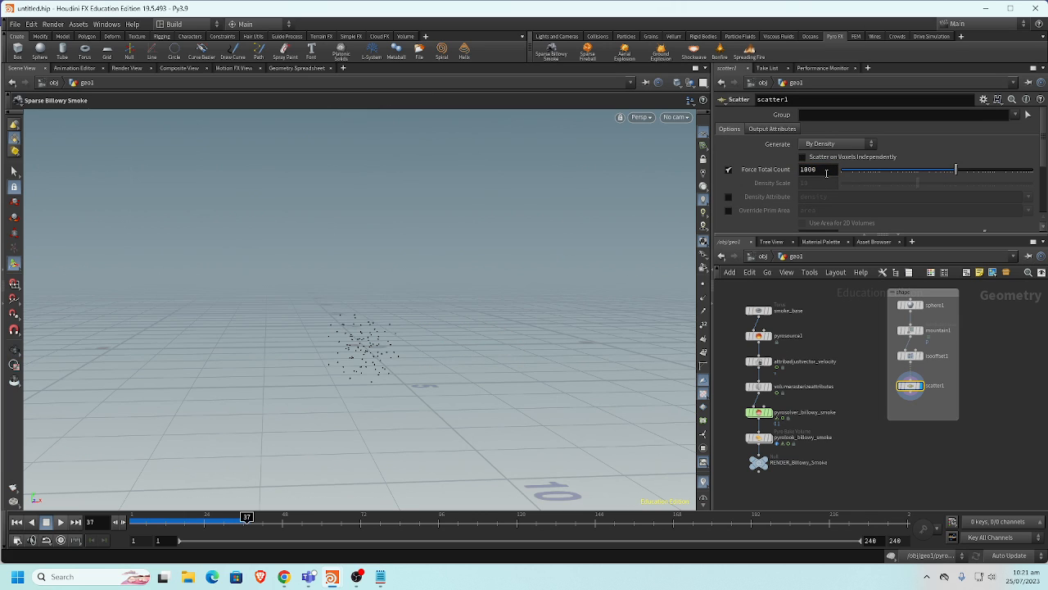
{"action": "key", "text": "Escape"}
{"action": "left_click_drag", "start_coordinate": [433, 346], "coordinate": [458, 385]}
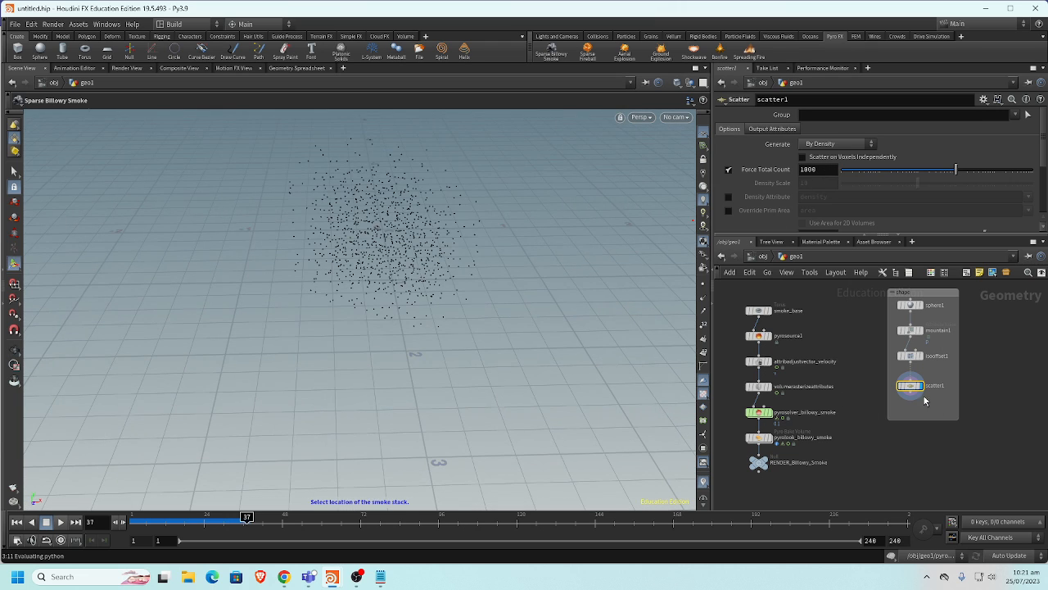
Add a Pyro Source node fed by scatter1 and display its output
{"action": "scroll", "coordinate": [933, 394], "scroll_direction": "down", "scroll_amount": 2}
{"action": "left_click", "coordinate": [914, 344]}
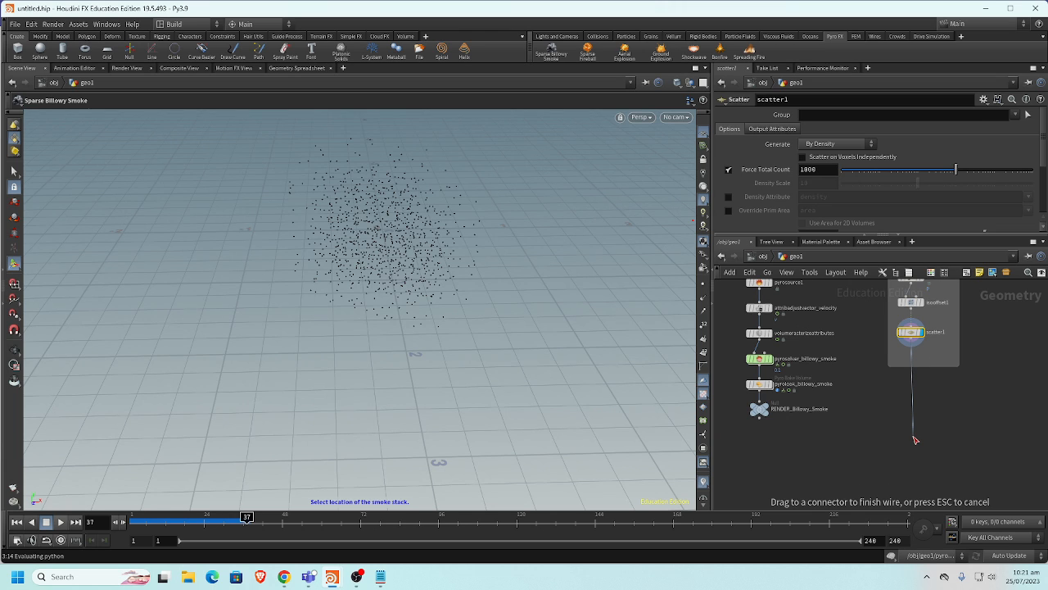
{"action": "key", "text": "Tab"}
{"action": "type", "text": "py"}
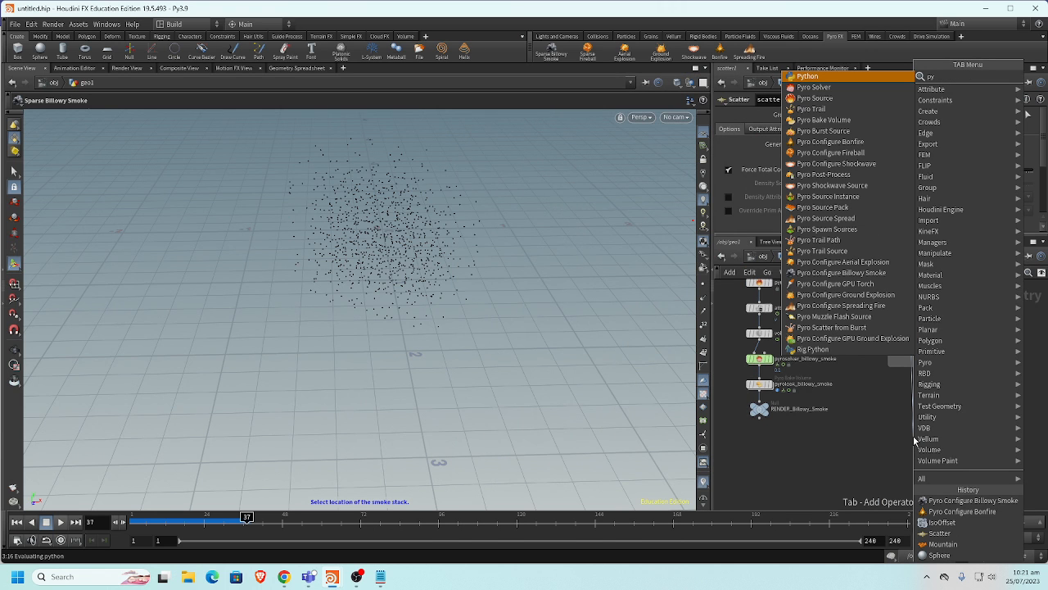
{"action": "key", "text": "Down"}
{"action": "key", "text": "Down"}
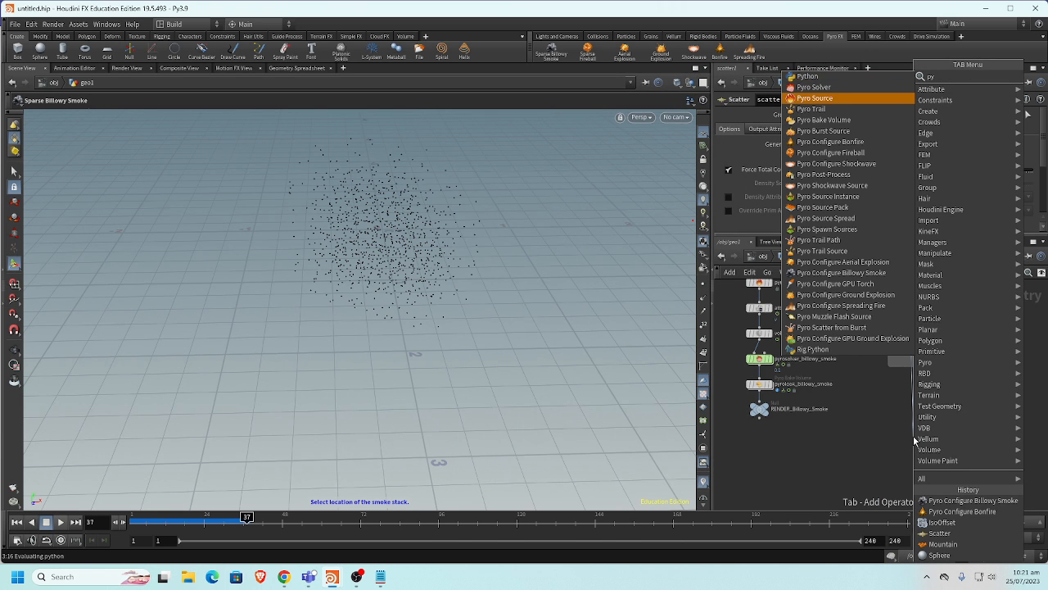
{"action": "key", "text": "Return"}
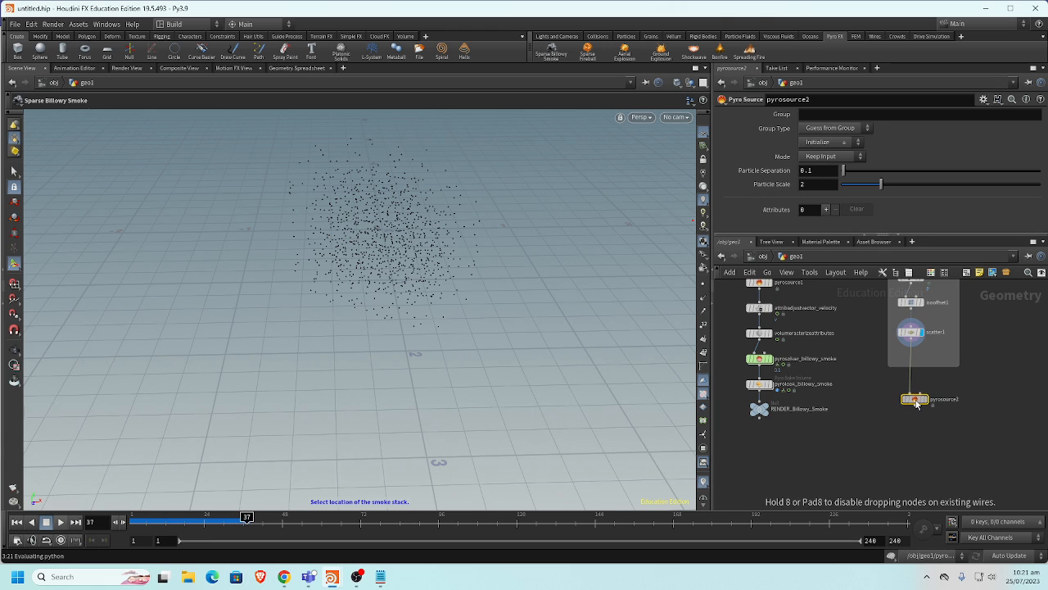
{"action": "left_click", "coordinate": [915, 401]}
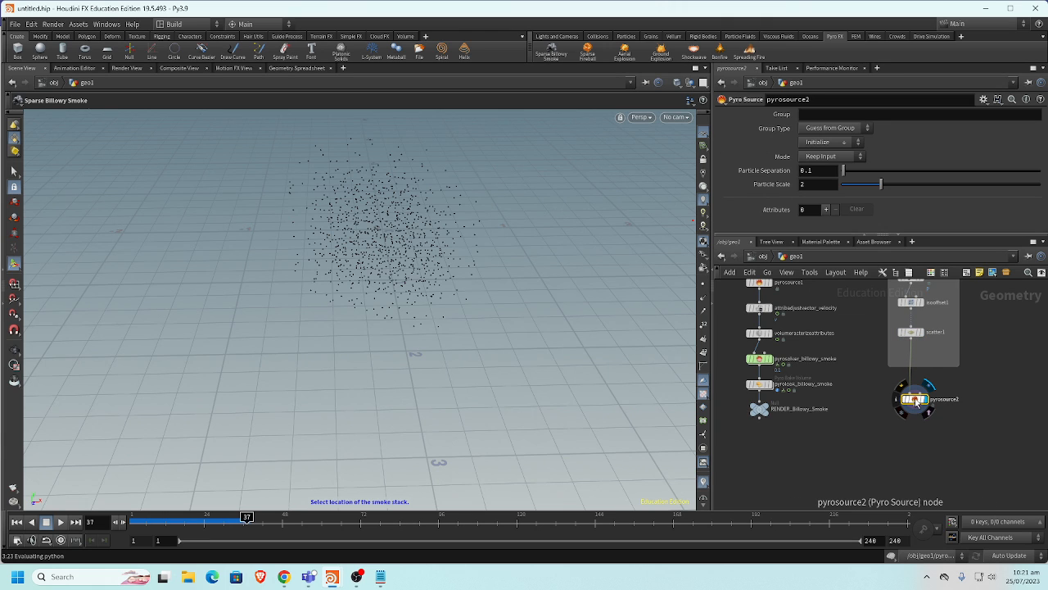
Check the mode used by pyrosource1, and set the Mode of pyrosource2 to Volume Scatter
{"action": "key", "text": "h"}
{"action": "left_click", "coordinate": [773, 325]}
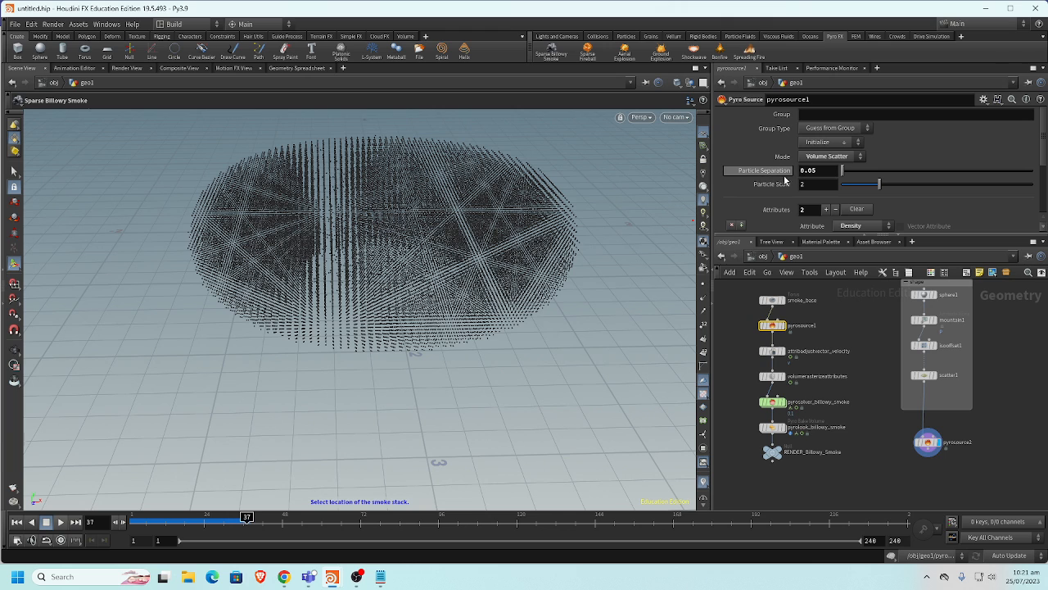
{"action": "left_click", "coordinate": [924, 442]}
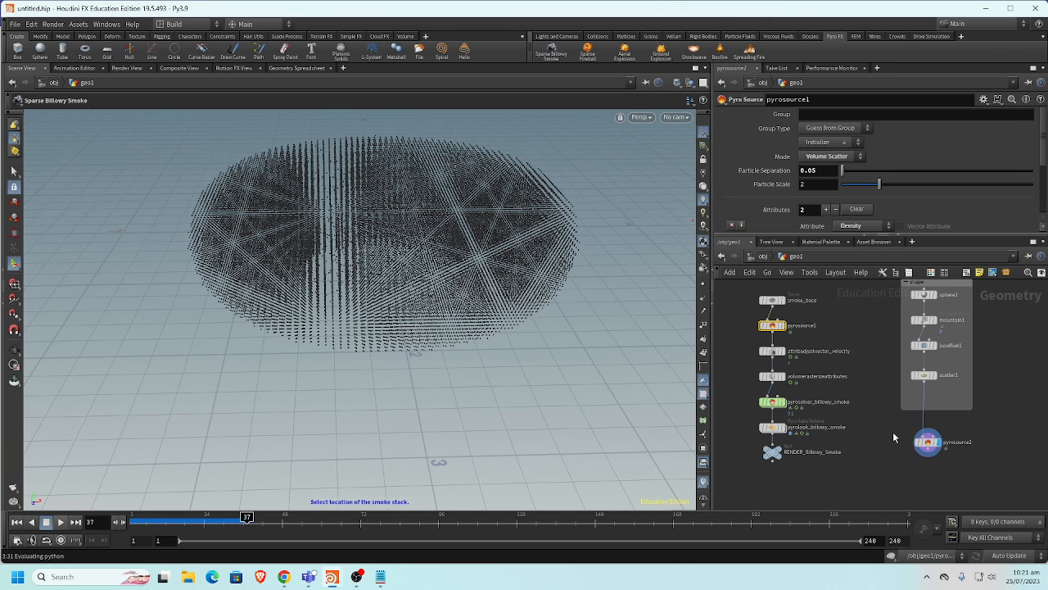
{"action": "left_click", "coordinate": [847, 158]}
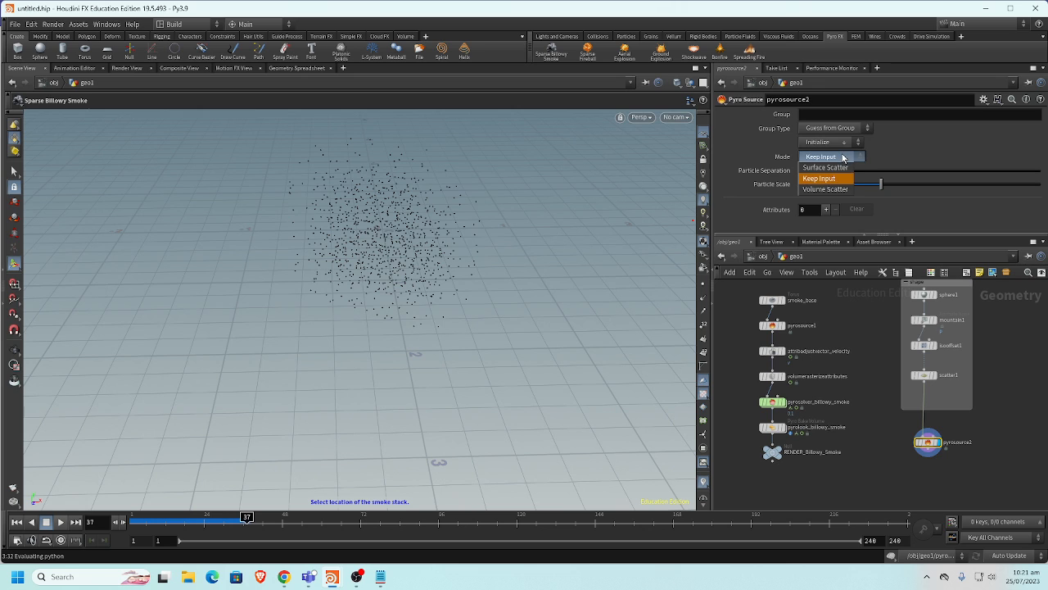
{"action": "left_click", "coordinate": [845, 190]}
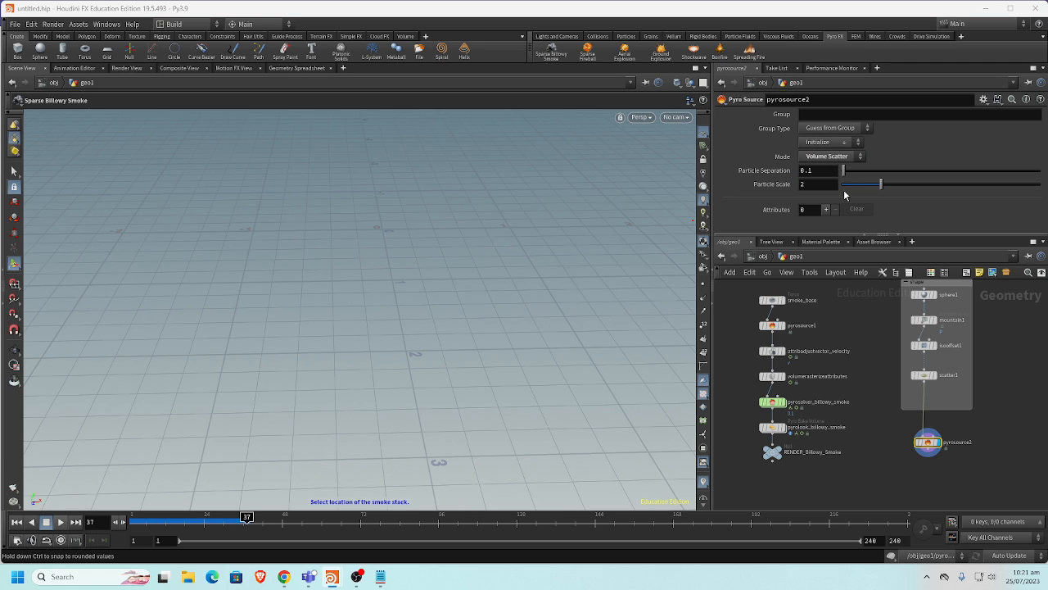
Bypass the isooffset1 and scatter1 nodes and inspect the points pyrosource2 generates directly from the deformed sphere
{"action": "scroll", "coordinate": [983, 378], "scroll_direction": "up", "scroll_amount": 4}
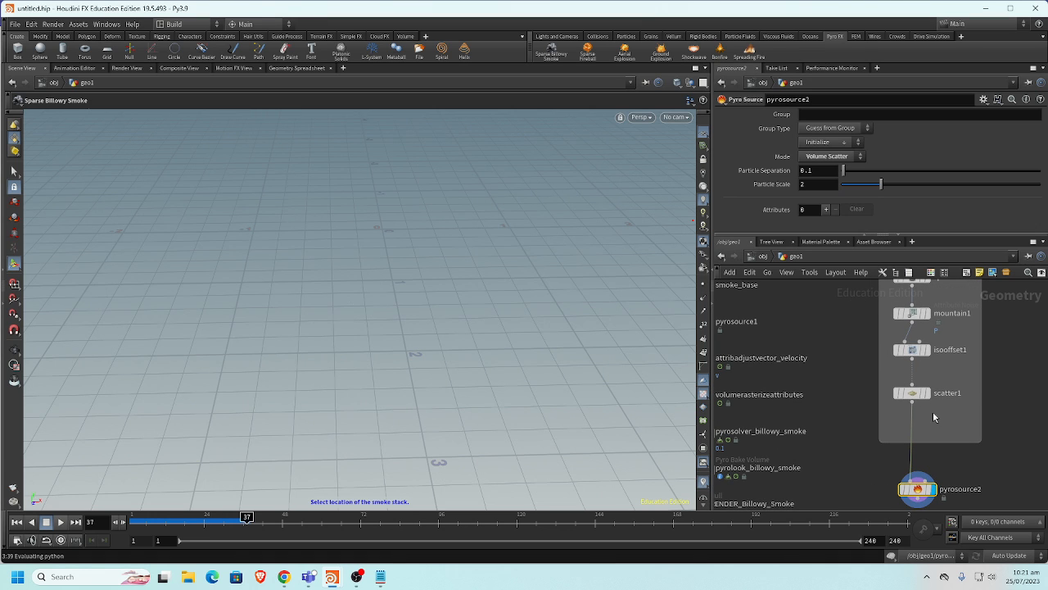
{"action": "left_click_drag", "start_coordinate": [933, 411], "coordinate": [889, 340]}
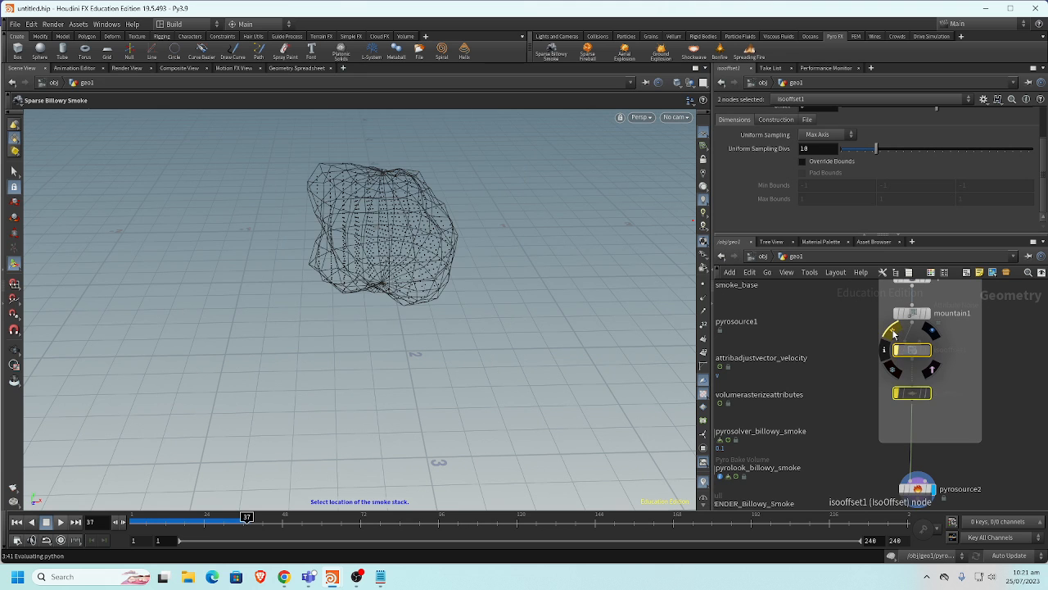
{"action": "left_click", "coordinate": [917, 489]}
{"action": "left_click_drag", "start_coordinate": [395, 300], "coordinate": [372, 290]}
{"action": "right_click_drag", "start_coordinate": [373, 290], "coordinate": [410, 363]}
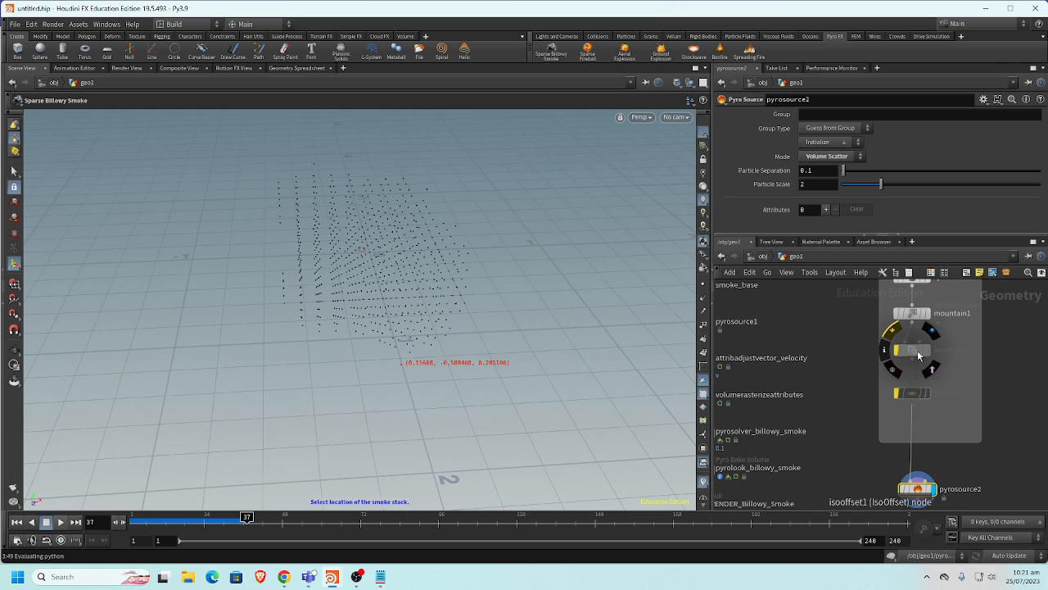
Re-enable isooffset1 and scatter1, and set the Mode of pyrosource2 to Keep Input
{"action": "left_click", "coordinate": [891, 331]}
{"action": "left_click", "coordinate": [912, 393]}
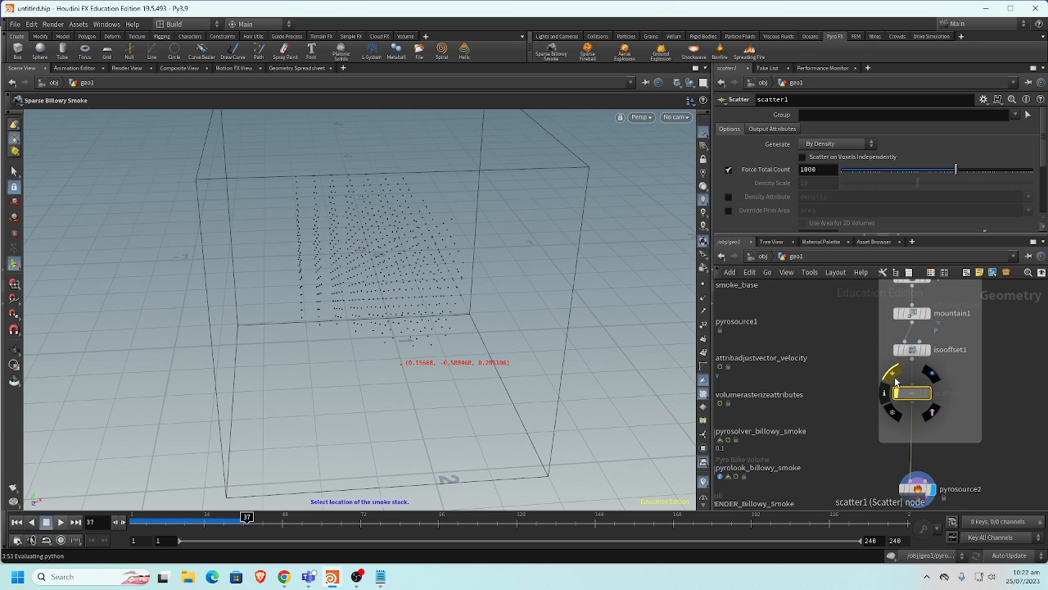
{"action": "left_click", "coordinate": [917, 489]}
{"action": "left_click", "coordinate": [829, 157]}
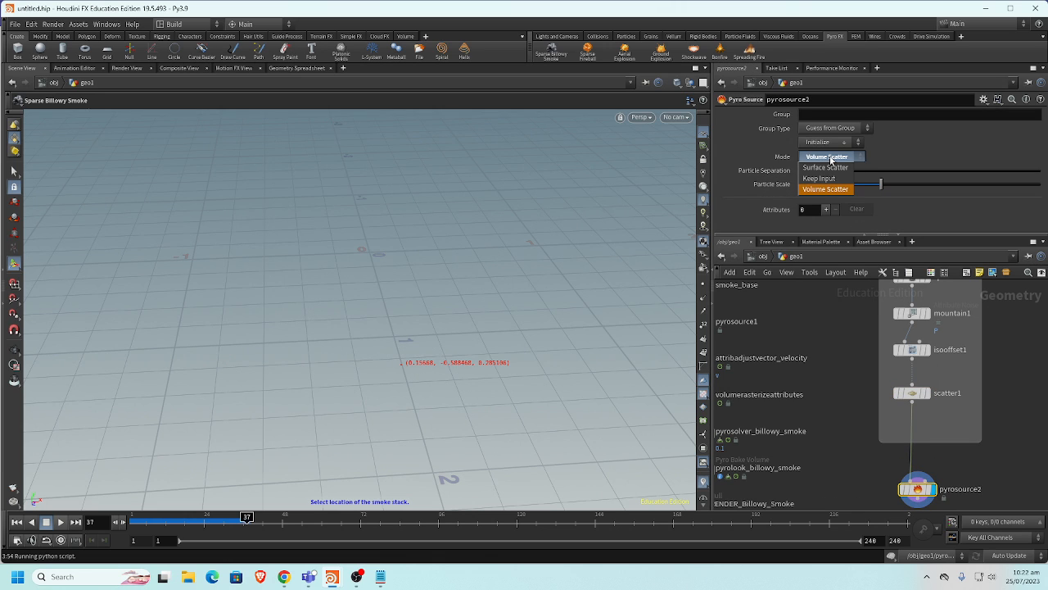
{"action": "left_click", "coordinate": [835, 178]}
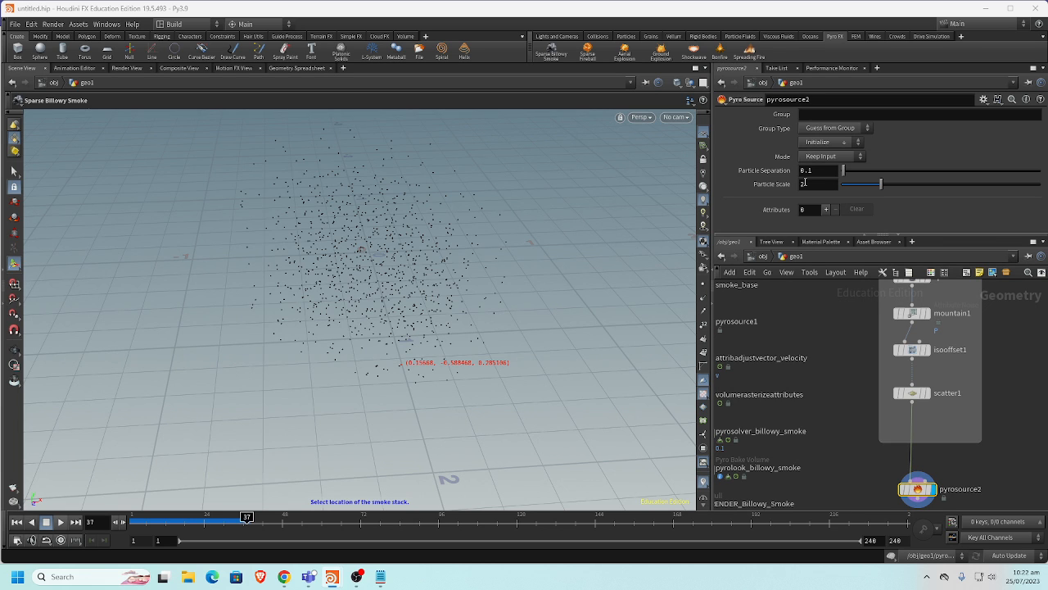
Select the attribadjustvector_velocity node in the billowy smoke chain and review its initial vector settings
{"action": "middle_click_drag", "start_coordinate": [872, 432], "coordinate": [866, 354]}
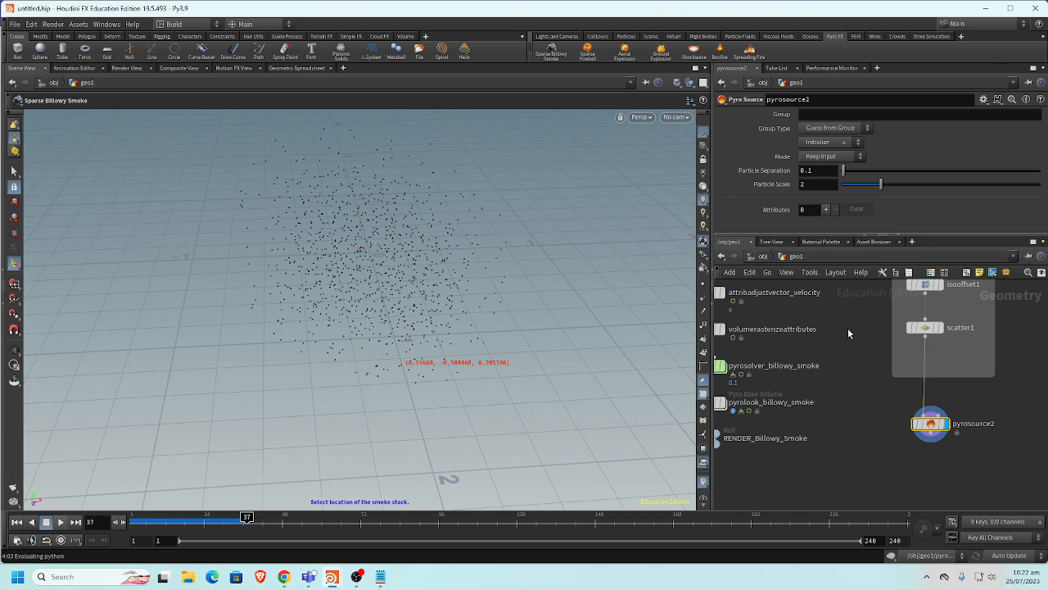
{"action": "key", "text": "h"}
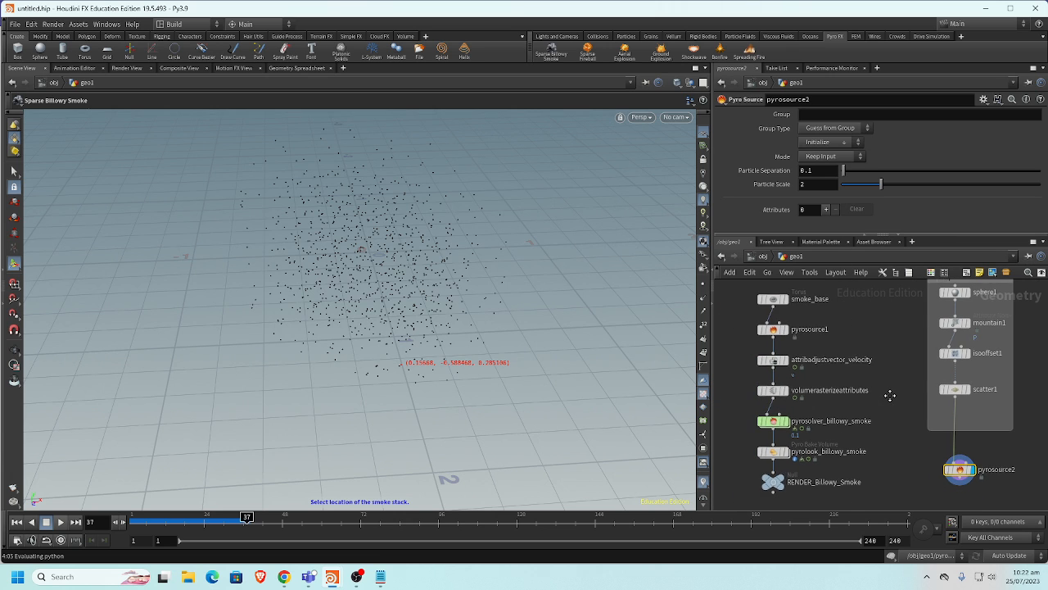
{"action": "left_click", "coordinate": [783, 353]}
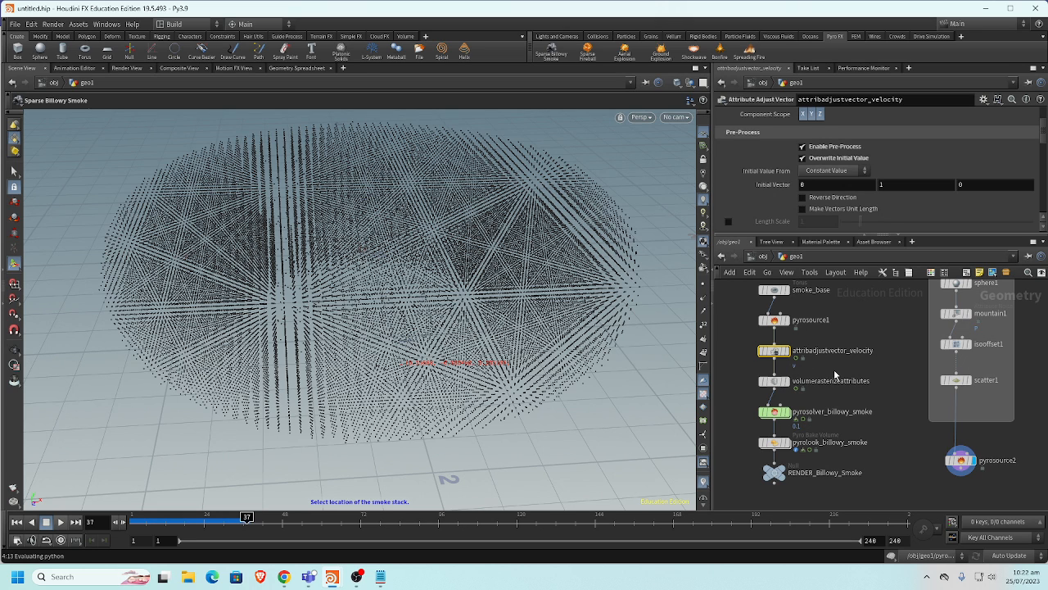
Add a Volume Rasterize Attributes node below pyrosource2, align it under that node and display its output
{"action": "scroll", "coordinate": [864, 429], "scroll_direction": "up", "scroll_amount": 3}
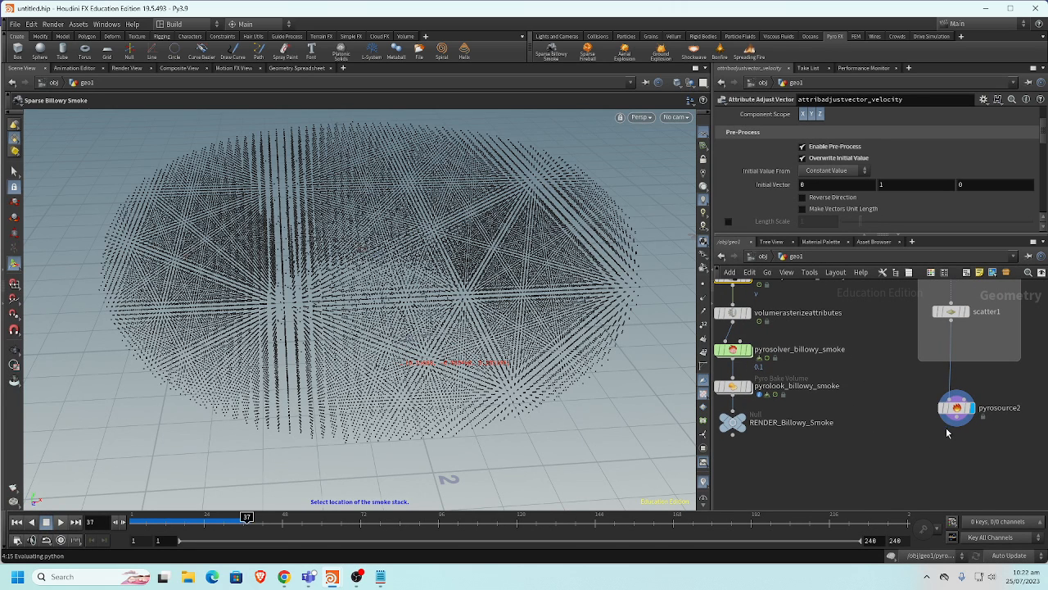
{"action": "left_click", "coordinate": [952, 425]}
{"action": "key", "text": "Tab"}
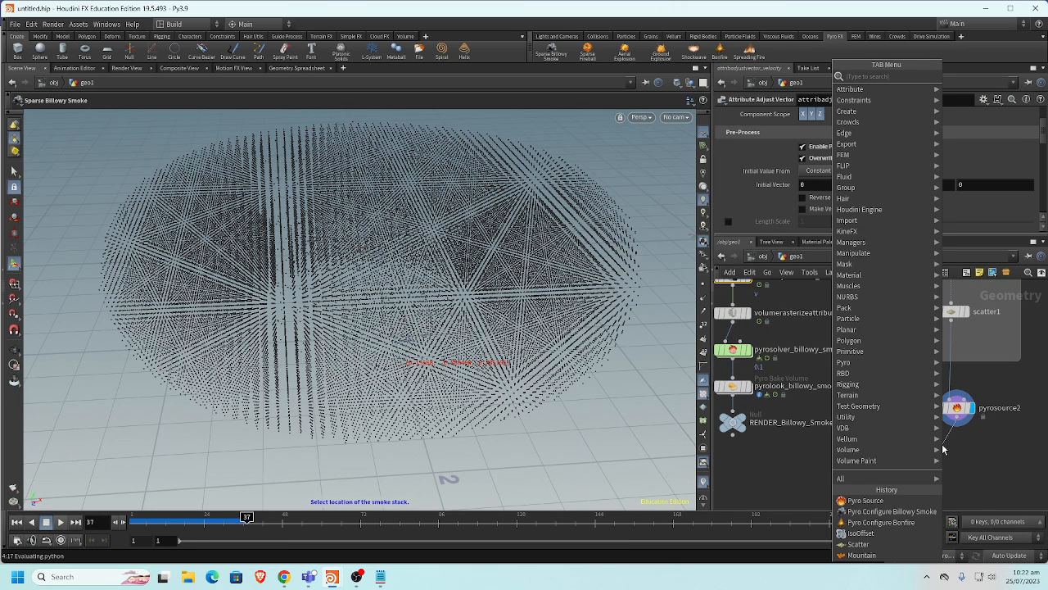
{"action": "type", "text": "rast"}
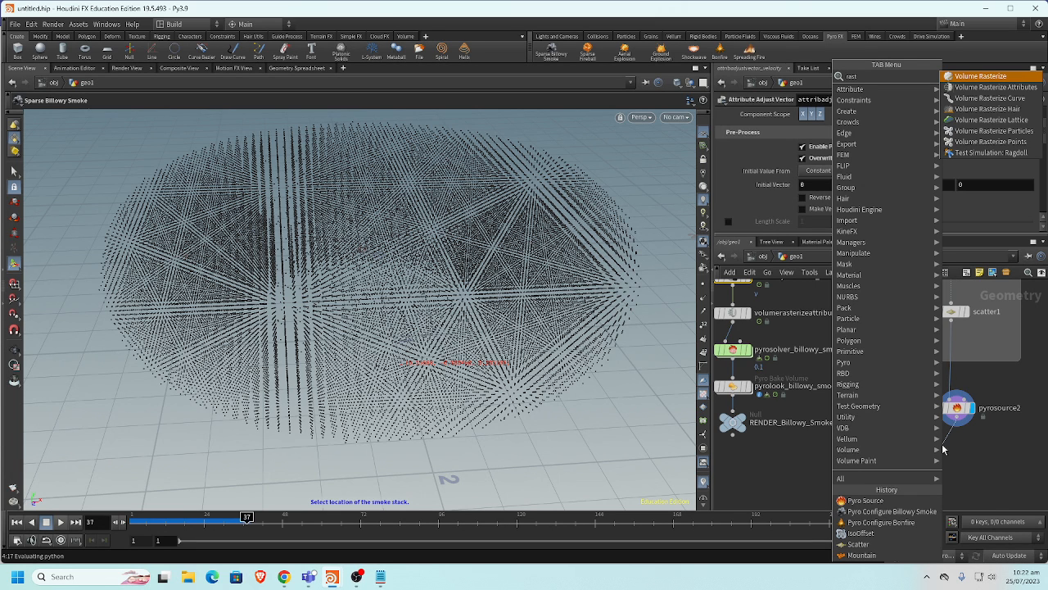
{"action": "key", "text": "Down"}
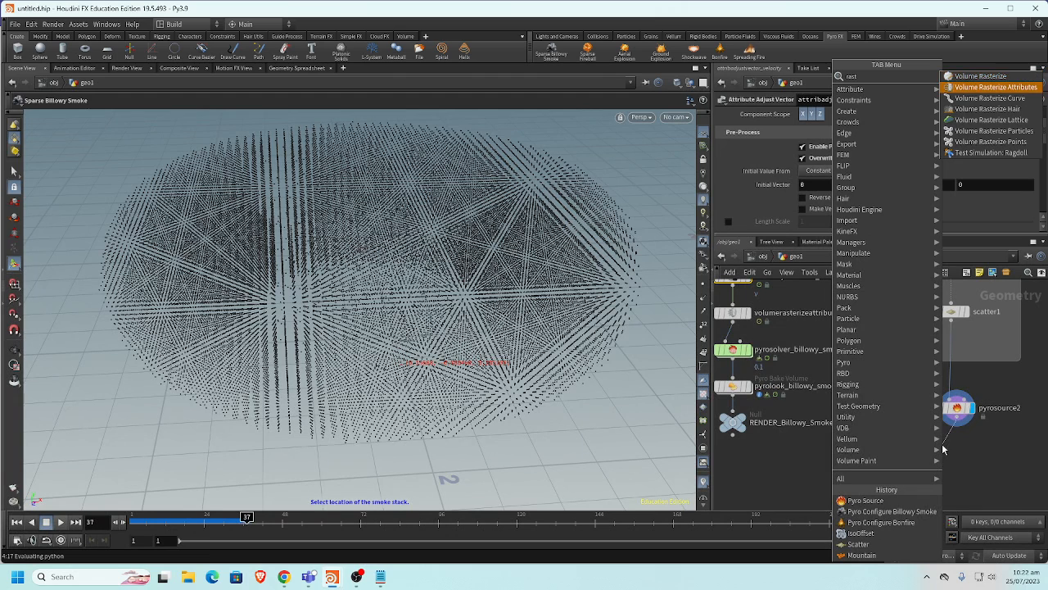
{"action": "key", "text": "Return"}
{"action": "left_click", "coordinate": [941, 444]}
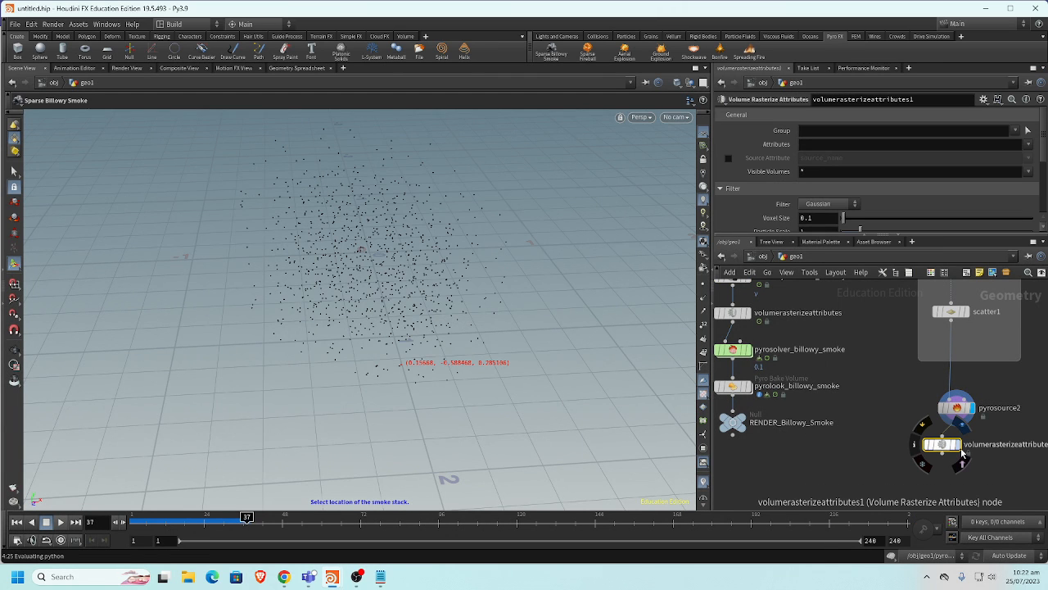
{"action": "left_click_drag", "start_coordinate": [938, 446], "coordinate": [952, 450]}
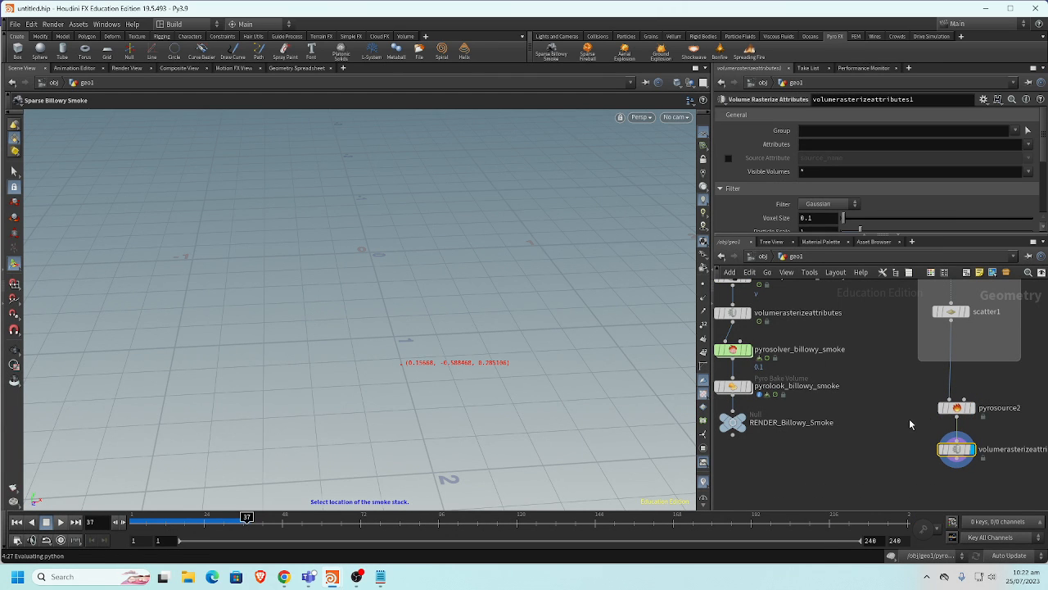
Display the billowy smoke chain's volumerasterizeattributes node and review its attribute list and voxel size
{"action": "middle_click_drag", "start_coordinate": [872, 382], "coordinate": [931, 422]}
{"action": "left_click", "coordinate": [790, 351]}
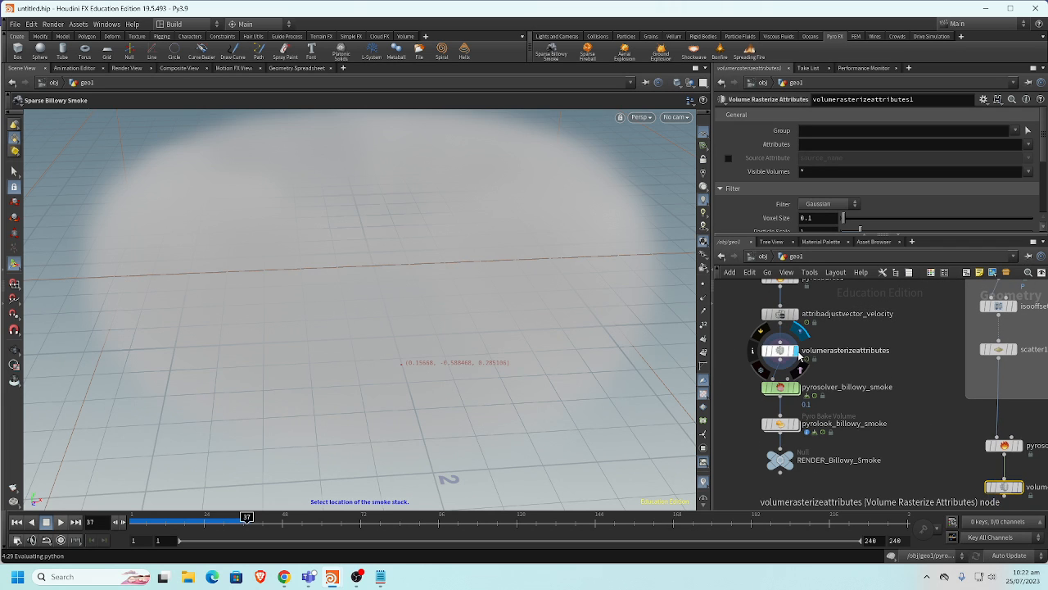
{"action": "left_click", "coordinate": [788, 352]}
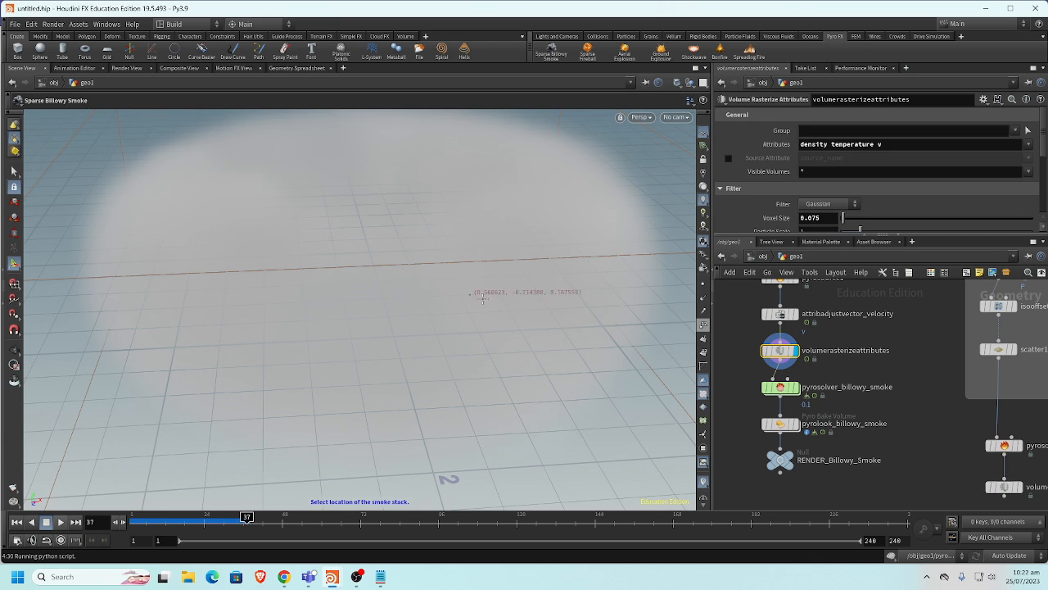
{"action": "middle_click_drag", "start_coordinate": [946, 364], "coordinate": [938, 391]}
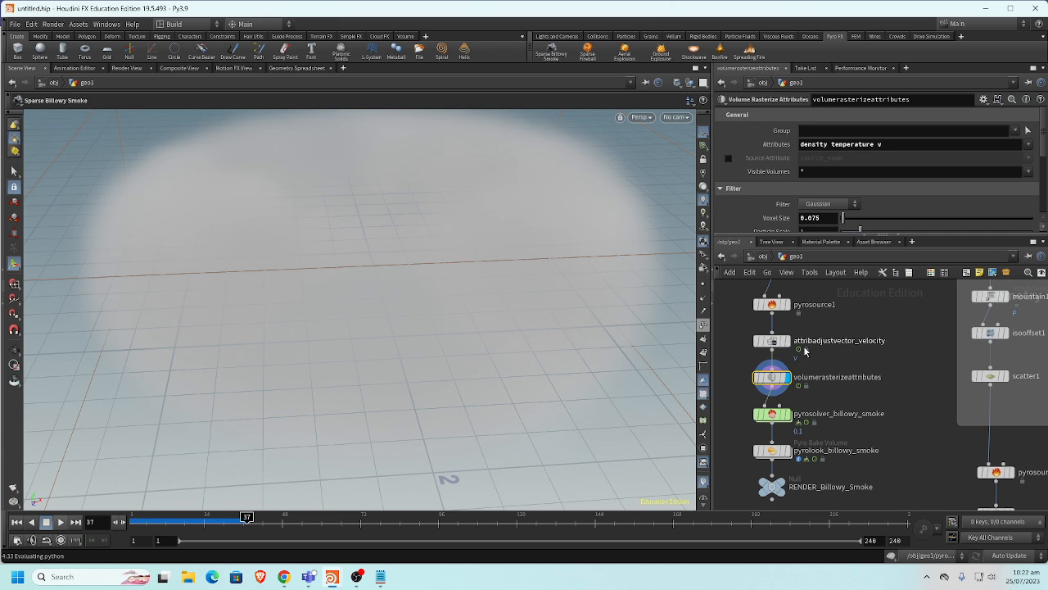
{"action": "middle_click_drag", "start_coordinate": [735, 336], "coordinate": [751, 371]}
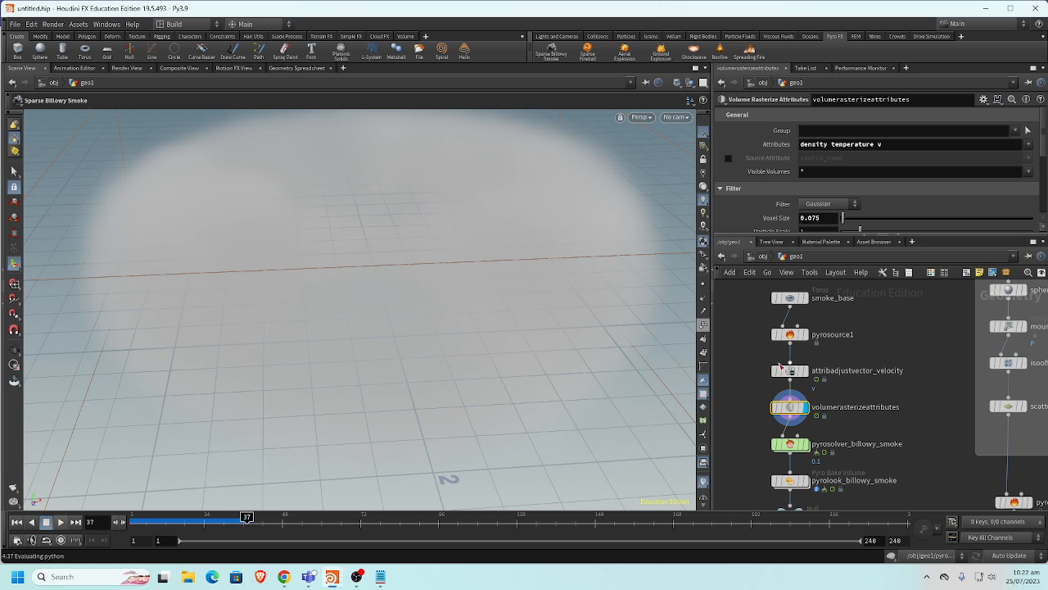
{"action": "mouse_move", "coordinate": [935, 424]}
{"action": "middle_mouse_down"}
{"action": "mouse_move", "coordinate": [912, 402]}
{"action": "mouse_move", "coordinate": [924, 429]}
{"action": "middle_mouse_up"}
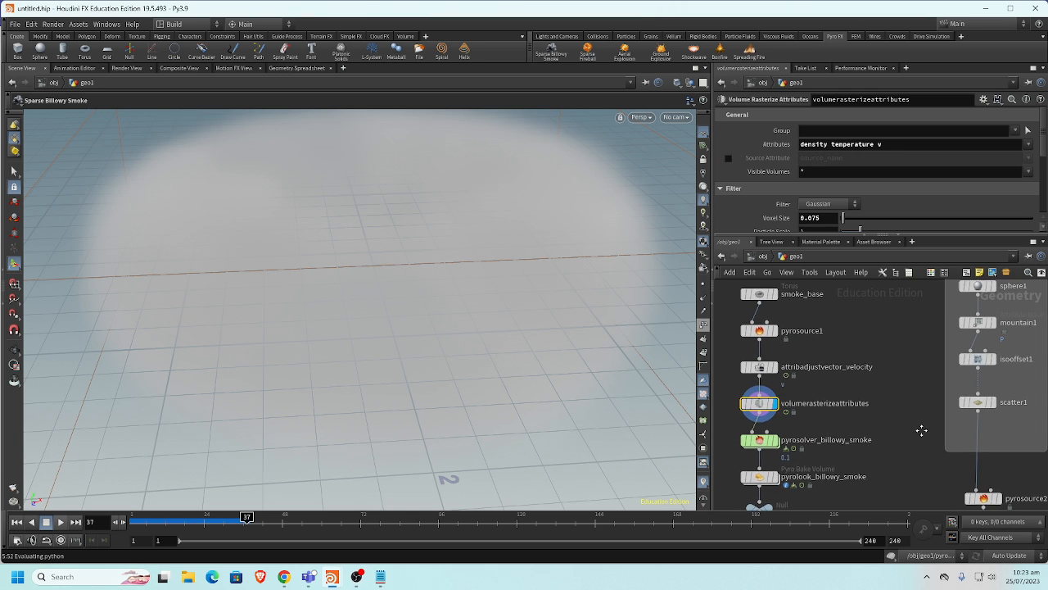
Bypass the attribadjustvector_velocity node above volumerasterizeattributes in the billowy smoke chain
{"action": "scroll", "coordinate": [921, 434], "scroll_direction": "down", "scroll_amount": 2}
{"action": "scroll", "coordinate": [885, 434], "scroll_direction": "up", "scroll_amount": 3}
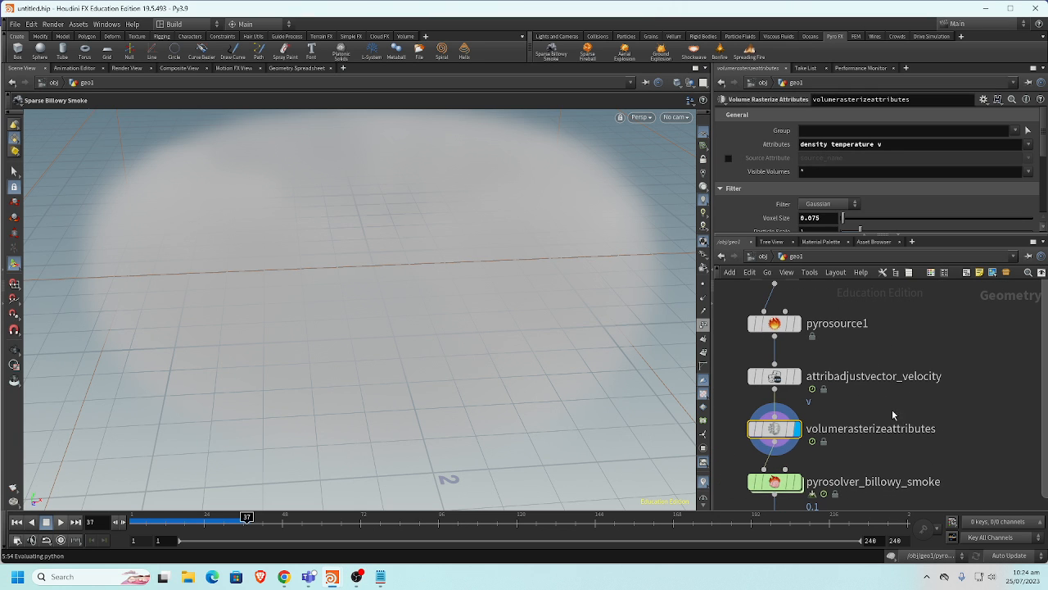
{"action": "mouse_move", "coordinate": [775, 429]}
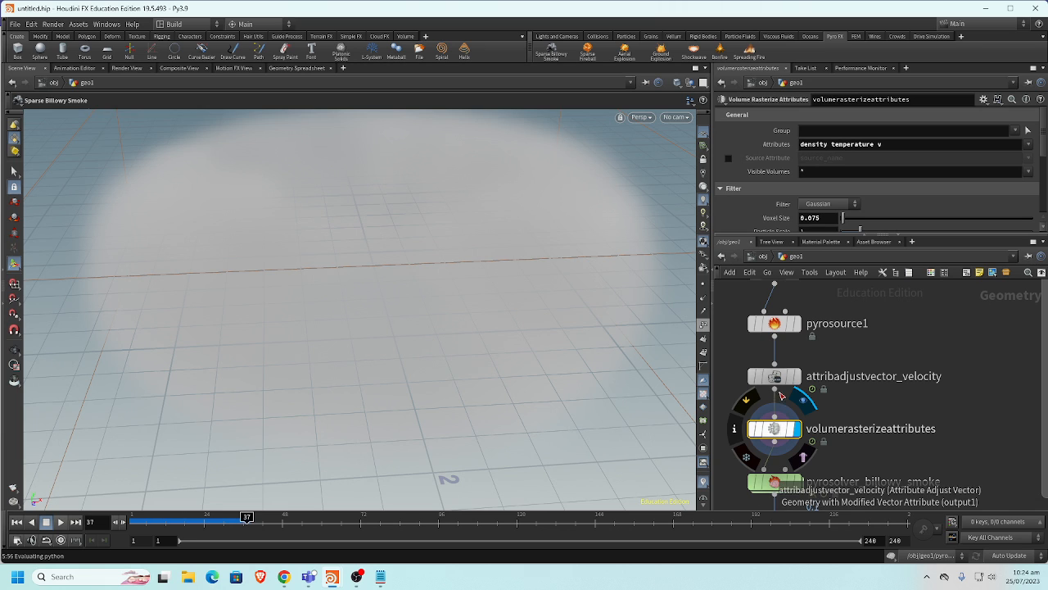
{"action": "mouse_move", "coordinate": [782, 380]}
{"action": "left_click", "coordinate": [746, 348]}
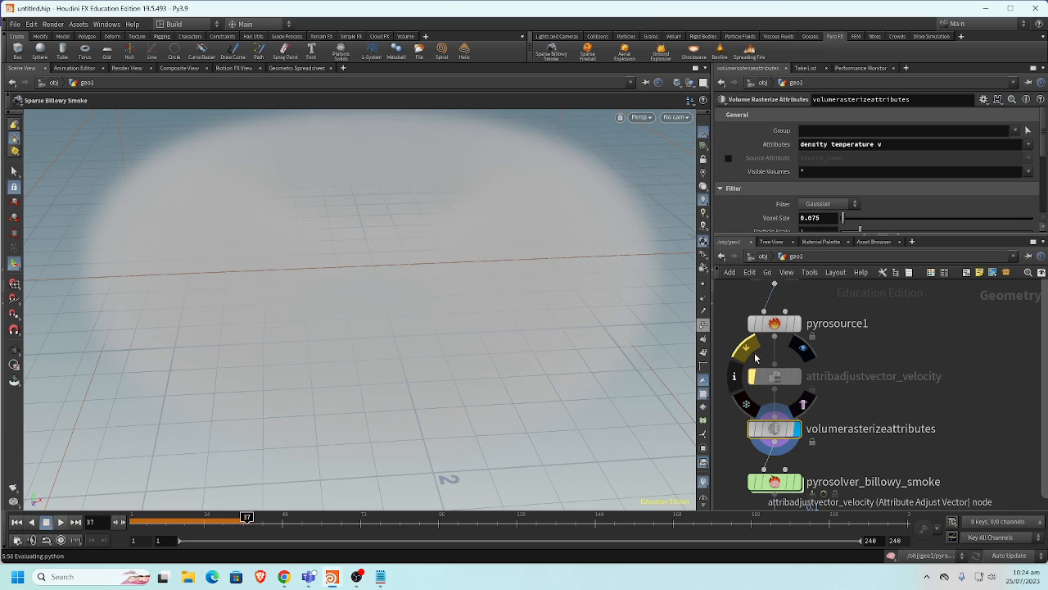
Select pyrosource1 and examine its mode, particle separation and attribute settings
{"action": "left_click", "coordinate": [787, 325]}
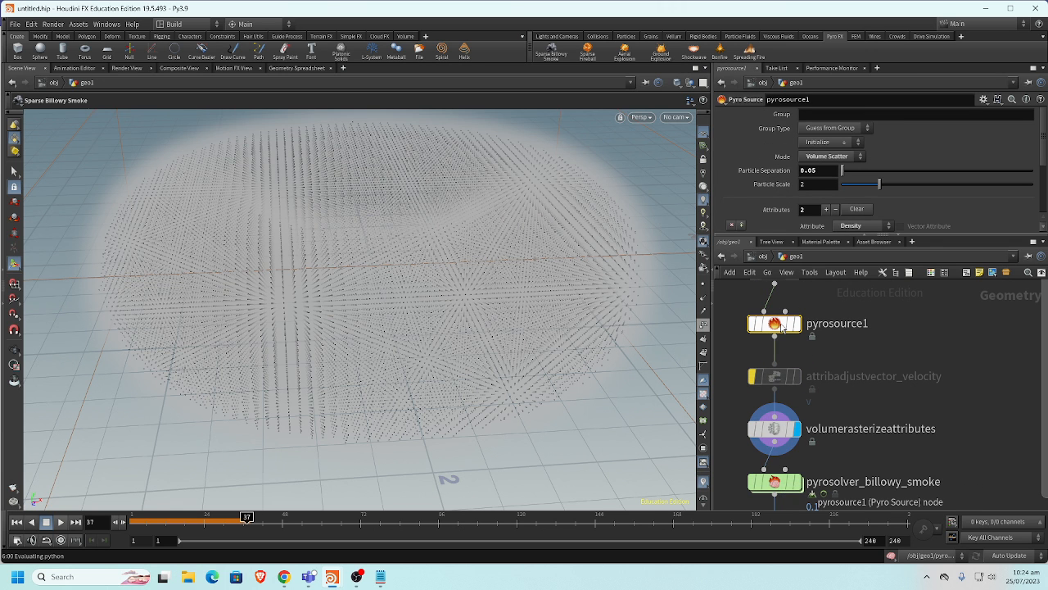
{"action": "middle_click_drag", "start_coordinate": [911, 403], "coordinate": [852, 376]}
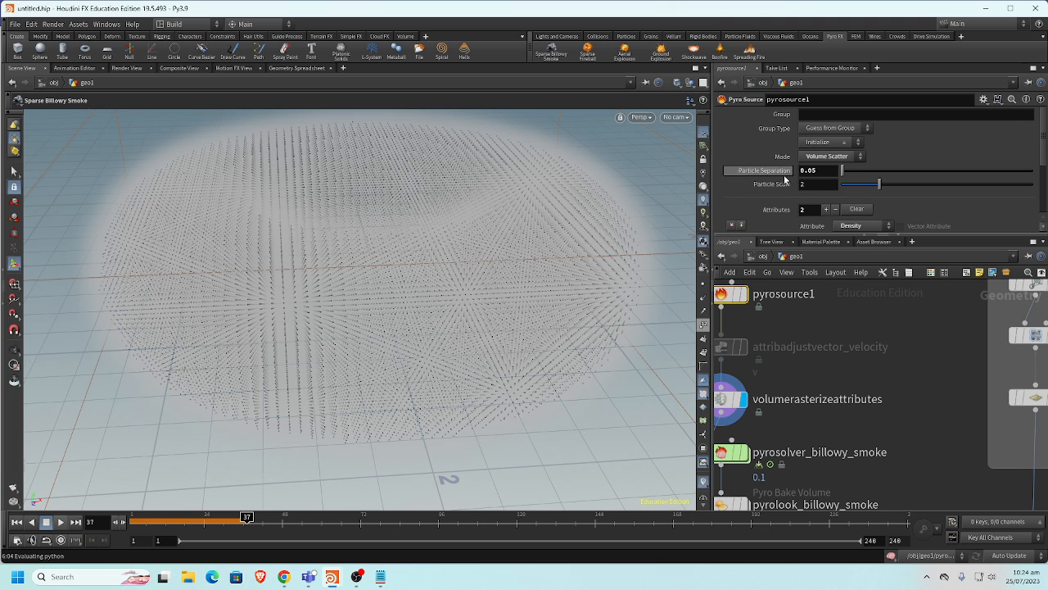
{"action": "middle_click_drag", "start_coordinate": [917, 299], "coordinate": [955, 351]}
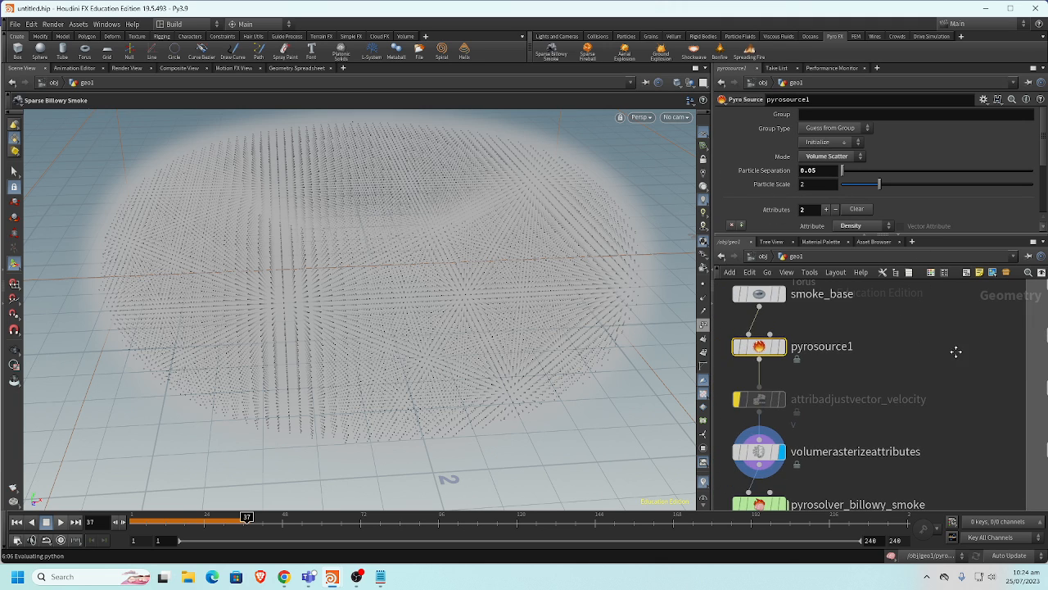
Display pyrosource1's scattered points for comparison and switch the selection and display back to pyrosource2
{"action": "left_click", "coordinate": [784, 347]}
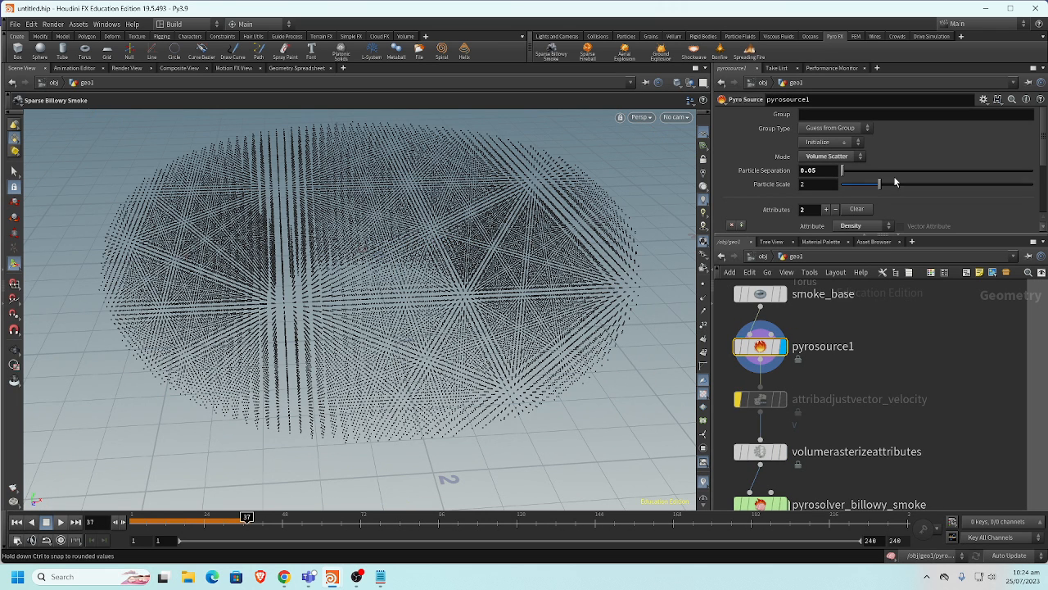
{"action": "middle_click_drag", "start_coordinate": [976, 367], "coordinate": [816, 401]}
{"action": "middle_click_drag", "start_coordinate": [891, 507], "coordinate": [869, 428]}
{"action": "middle_click_drag", "start_coordinate": [949, 467], "coordinate": [954, 325]}
{"action": "left_click", "coordinate": [923, 398]}
{"action": "middle_click_drag", "start_coordinate": [971, 368], "coordinate": [959, 451]}
{"action": "left_click", "coordinate": [888, 479]}
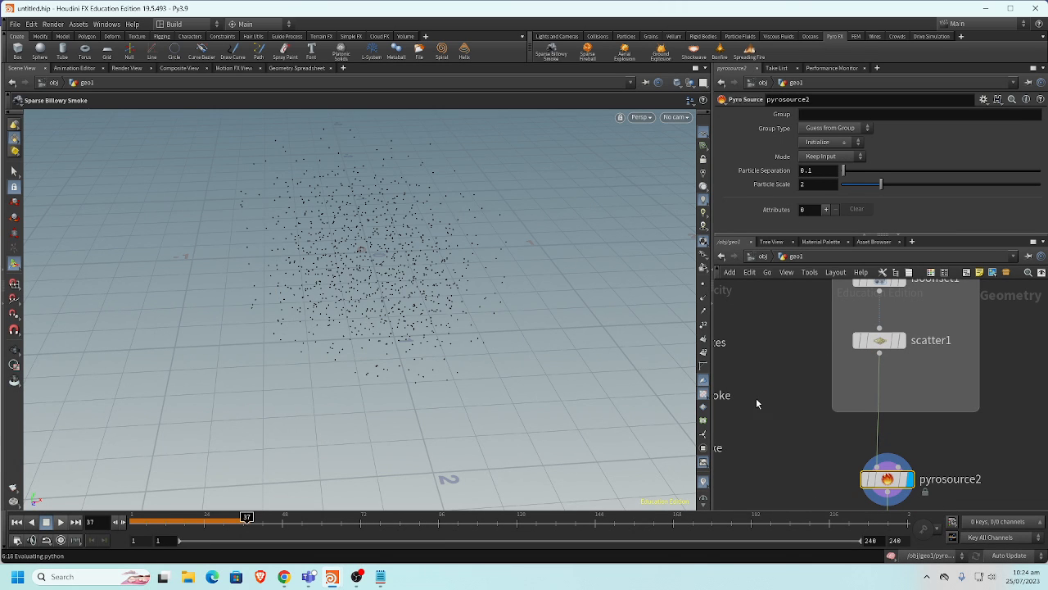
Set pyrosource2's particle separation to 0.01
{"action": "left_click", "coordinate": [809, 169]}
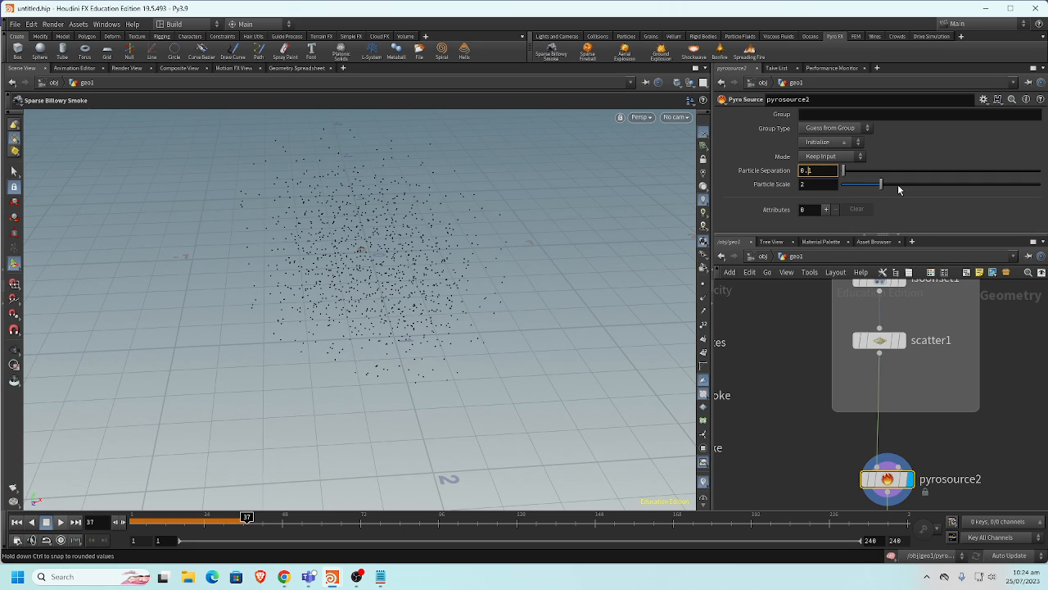
{"action": "type", "text": "0"}
{"action": "key", "text": "Return"}
Bypass the isooffset1 and scatter1 nodes above pyrosource2 and inspect the remaining points of the deformed sphere
{"action": "middle_click_drag", "start_coordinate": [903, 379], "coordinate": [902, 432]}
{"action": "scroll", "coordinate": [901, 425], "scroll_direction": "down", "scroll_amount": 1}
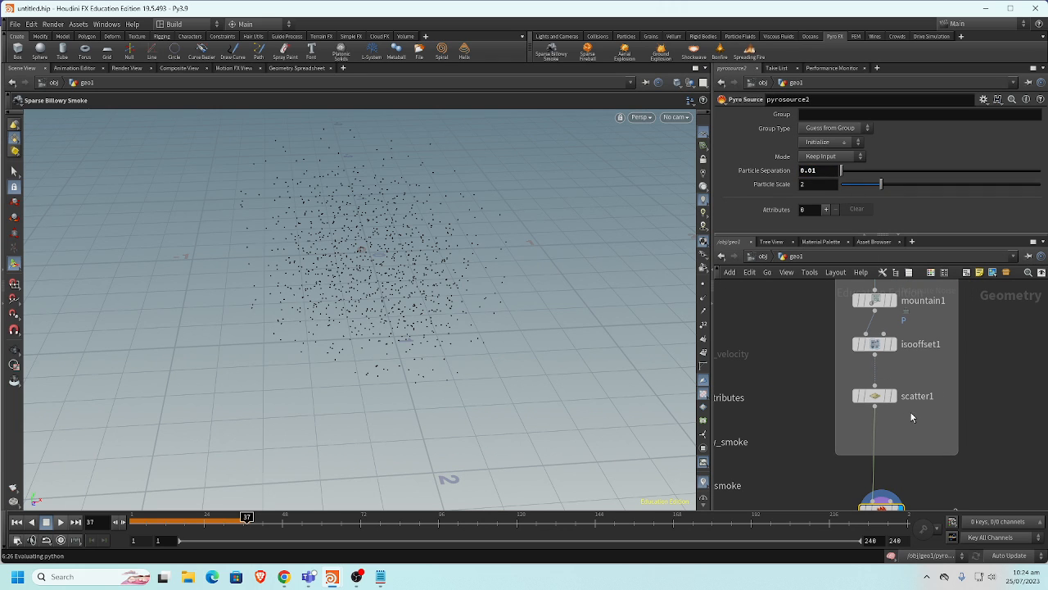
{"action": "left_click_drag", "start_coordinate": [914, 406], "coordinate": [849, 336]}
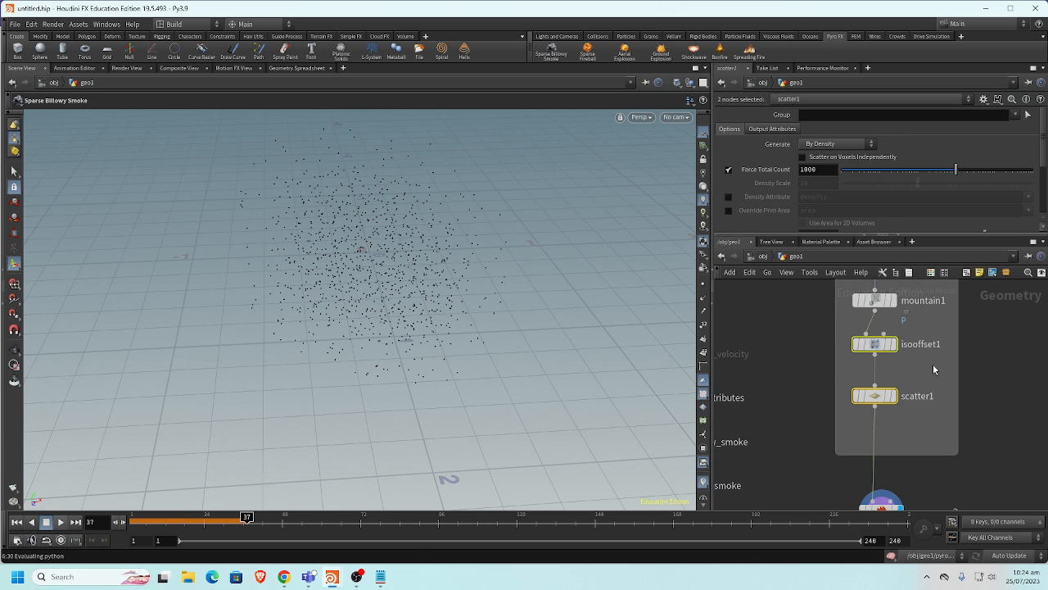
{"action": "middle_click_drag", "start_coordinate": [885, 355], "coordinate": [870, 404]}
{"action": "key", "text": "Return"}
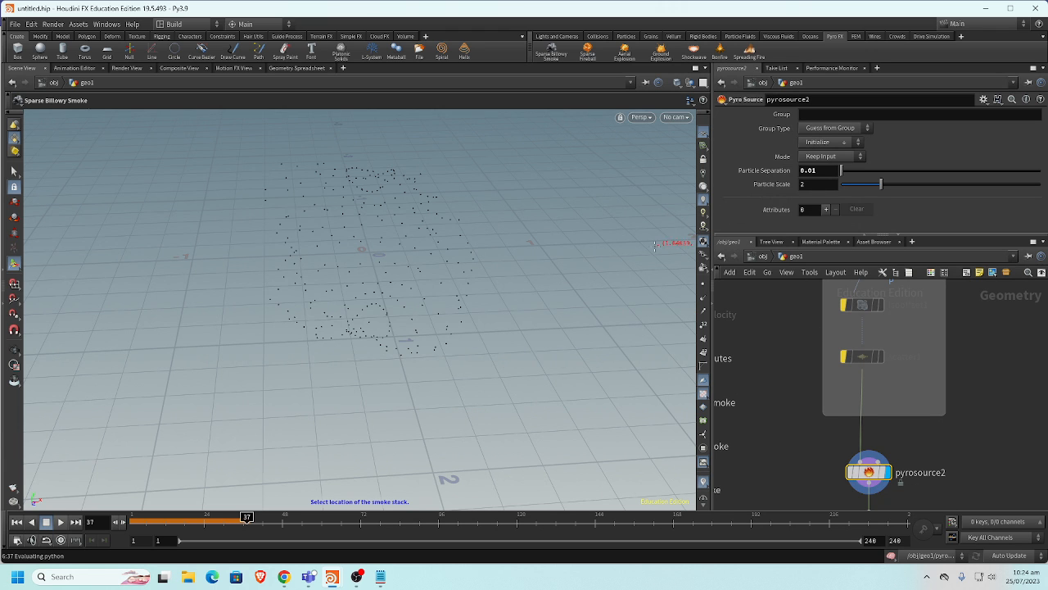
{"action": "key", "text": "Escape"}
{"action": "left_click_drag", "start_coordinate": [573, 253], "coordinate": [511, 284]}
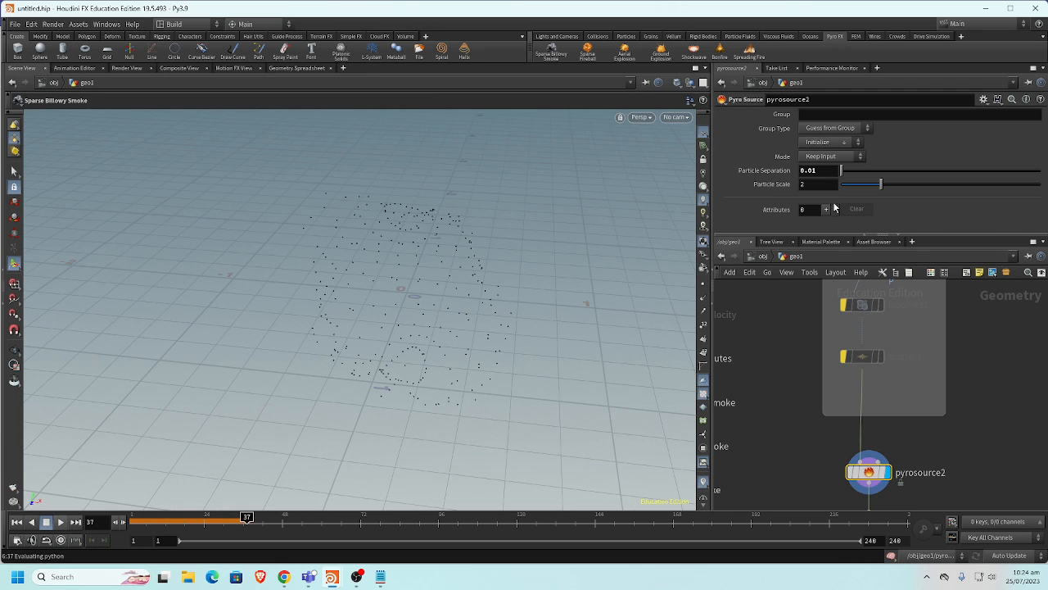
Set pyrosource2's mode to Volume Scatter and its particle separation to 0.05
{"action": "left_click", "coordinate": [828, 155]}
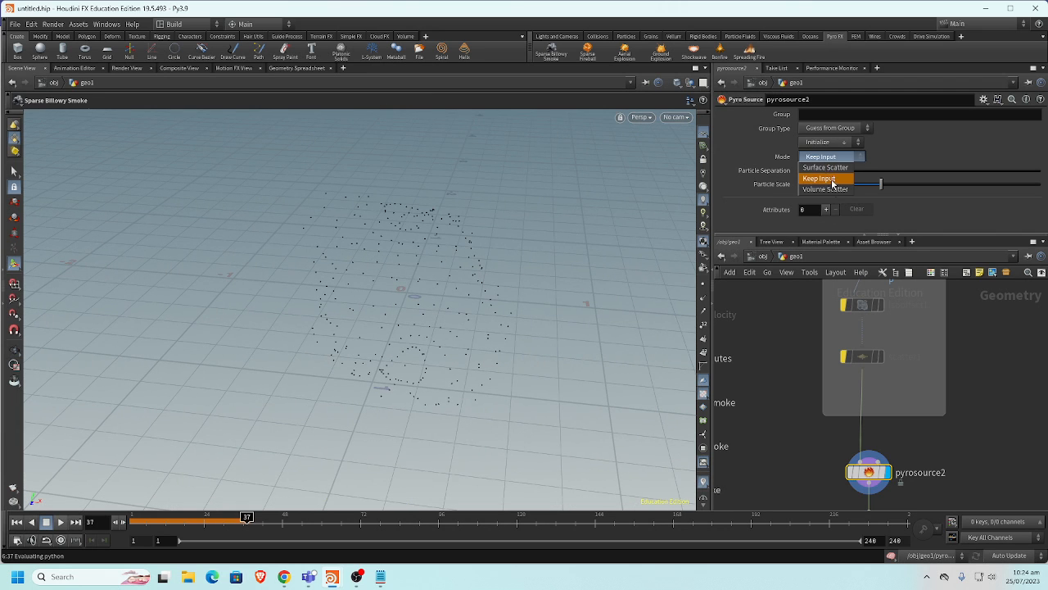
{"action": "left_click", "coordinate": [831, 187]}
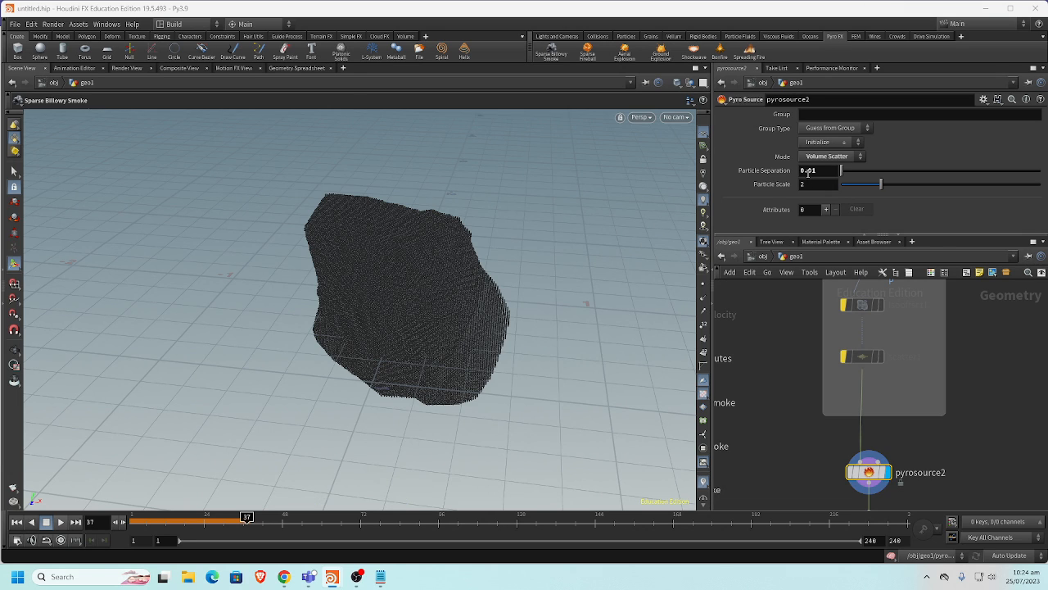
{"action": "left_click", "coordinate": [817, 171]}
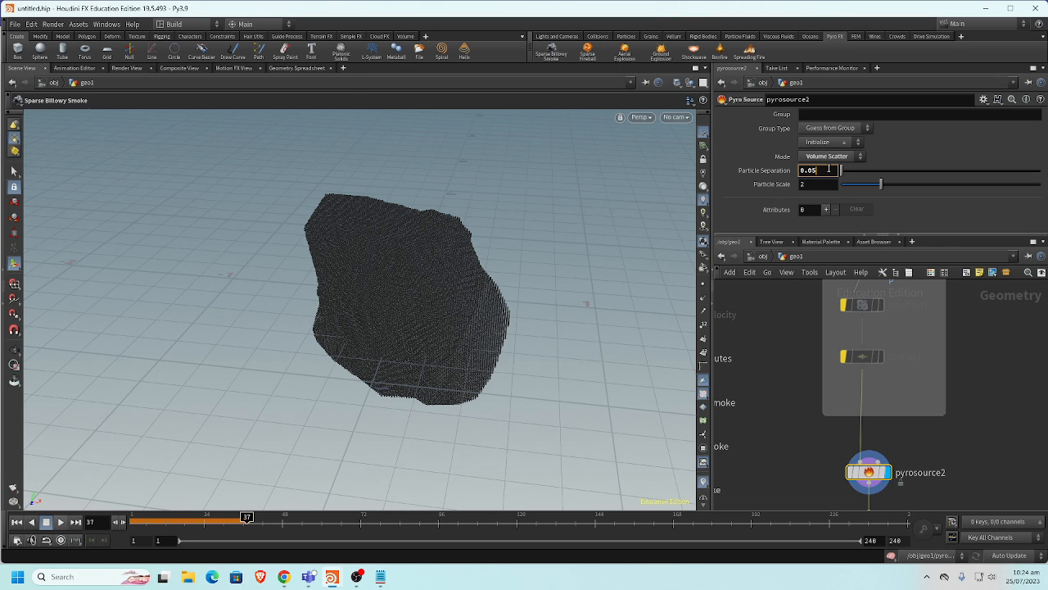
{"action": "type", "text": "0.05"}
{"action": "key", "text": "Return"}
{"action": "left_click_drag", "start_coordinate": [493, 323], "coordinate": [607, 366], "text": "alt"}
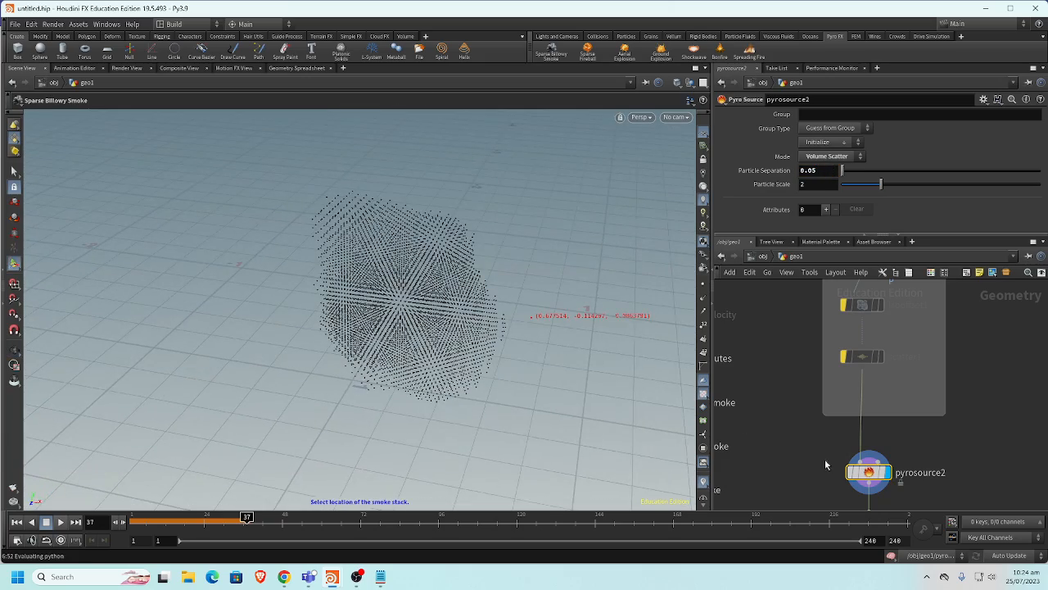
Review the bypassed isooffset1 and scatter1 nodes and reselect pyrosource2
{"action": "middle_click_drag", "start_coordinate": [825, 459], "coordinate": [812, 338]}
{"action": "middle_click_drag", "start_coordinate": [820, 378], "coordinate": [779, 398]}
{"action": "scroll", "coordinate": [788, 415], "scroll_direction": "up", "scroll_amount": 5}
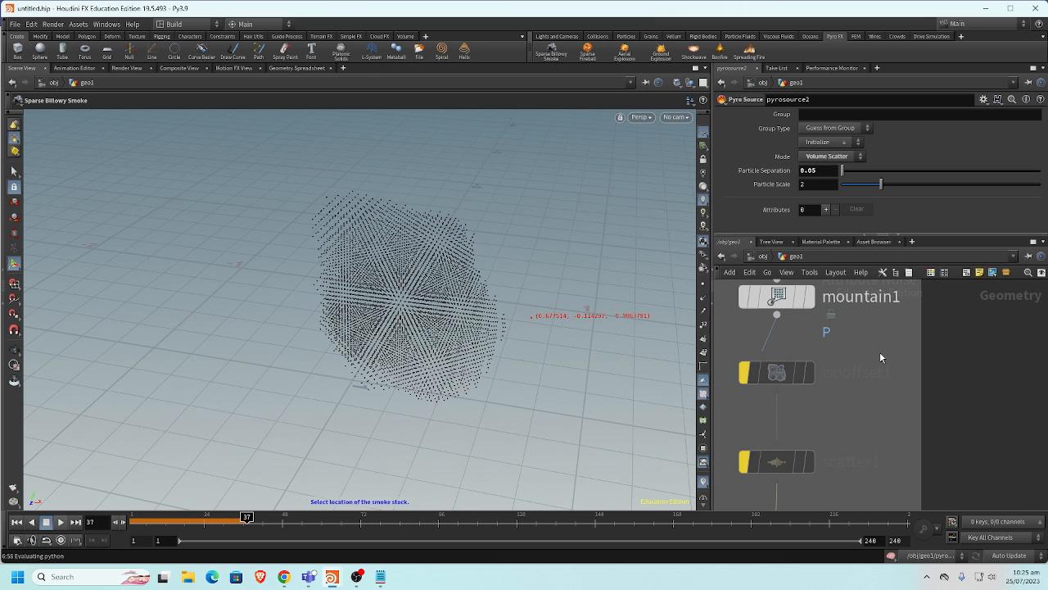
{"action": "left_click_drag", "start_coordinate": [879, 352], "coordinate": [740, 498]}
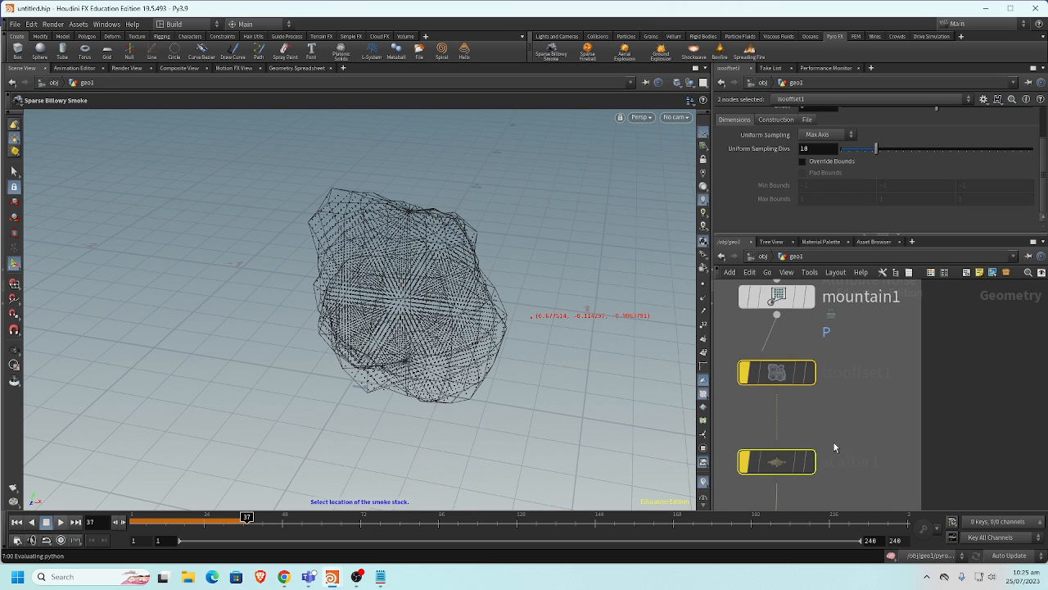
{"action": "middle_click_drag", "start_coordinate": [836, 447], "coordinate": [891, 282]}
{"action": "middle_click_drag", "start_coordinate": [896, 447], "coordinate": [895, 315]}
{"action": "left_click", "coordinate": [870, 388]}
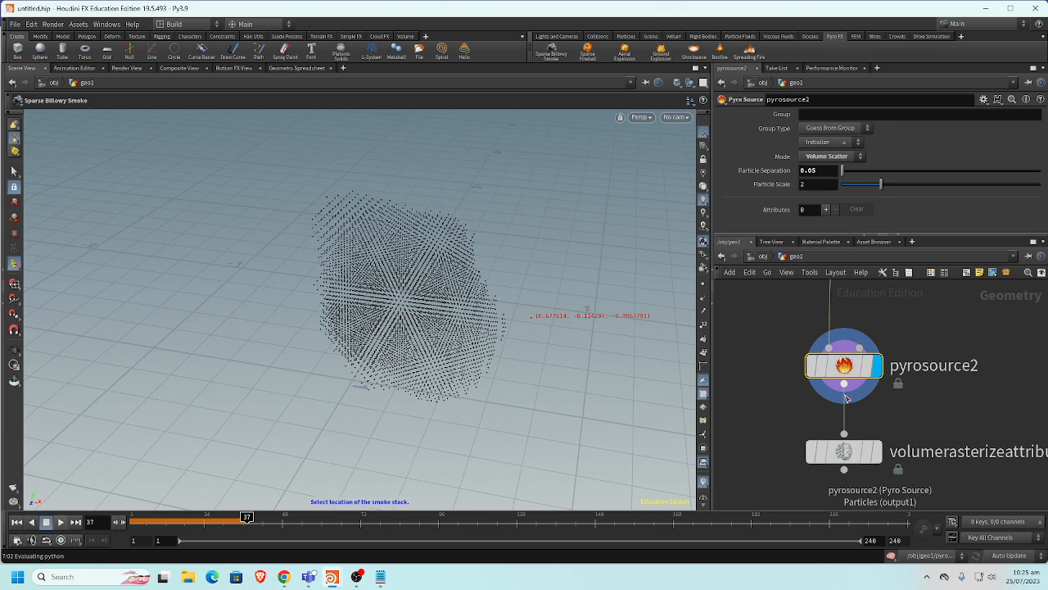
Consult the workflow note in Notepad, return to Houdini and display and select volumerasterizeattributes1 below pyrosource2
{"action": "middle_click_drag", "start_coordinate": [940, 451], "coordinate": [940, 412]}
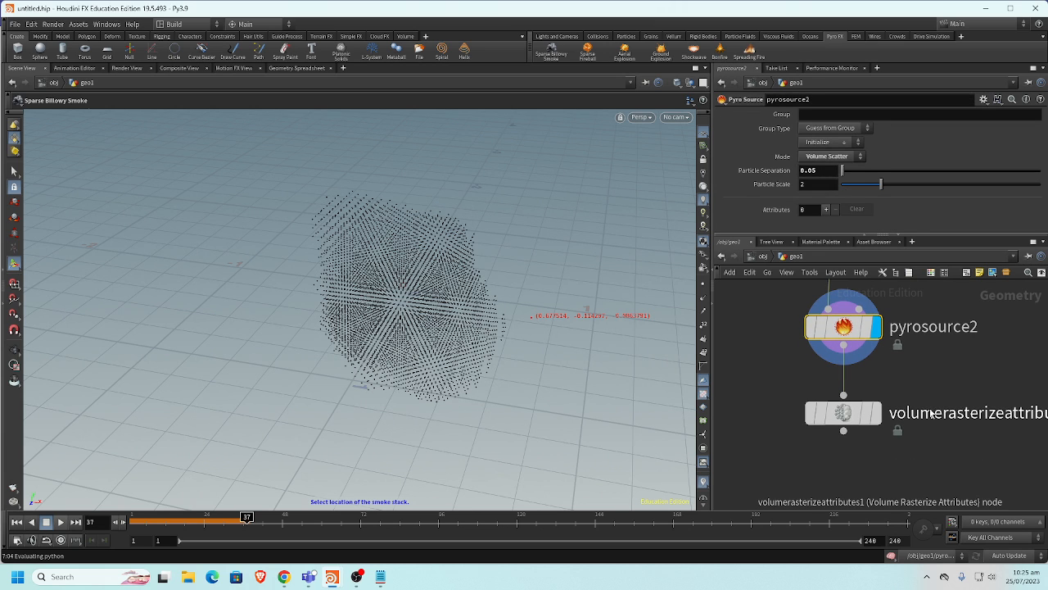
{"action": "left_click", "coordinate": [380, 577]}
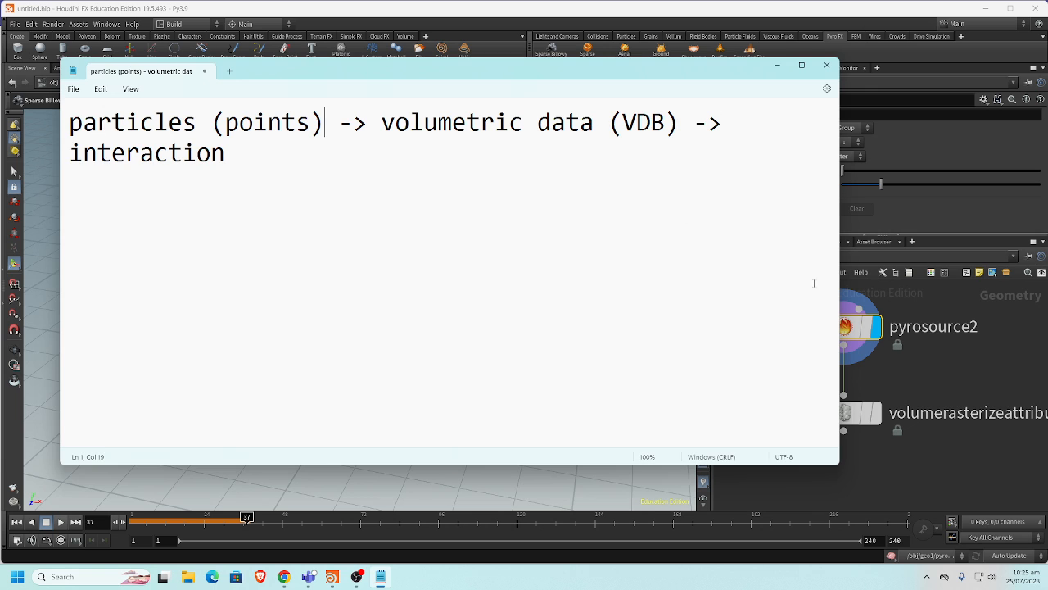
{"action": "left_click", "coordinate": [921, 444]}
{"action": "left_click", "coordinate": [885, 371]}
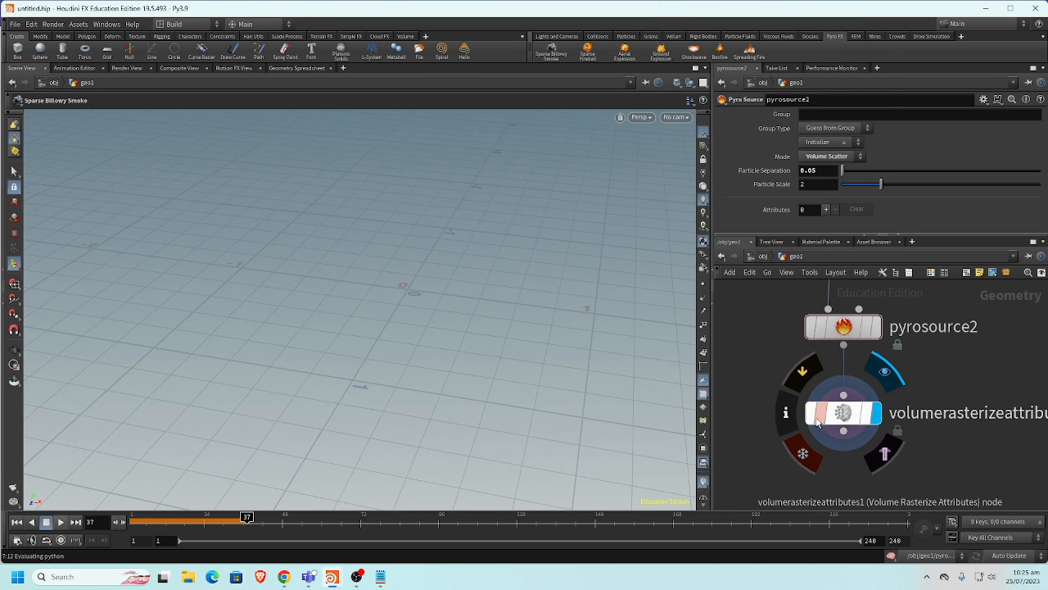
{"action": "left_click", "coordinate": [817, 421]}
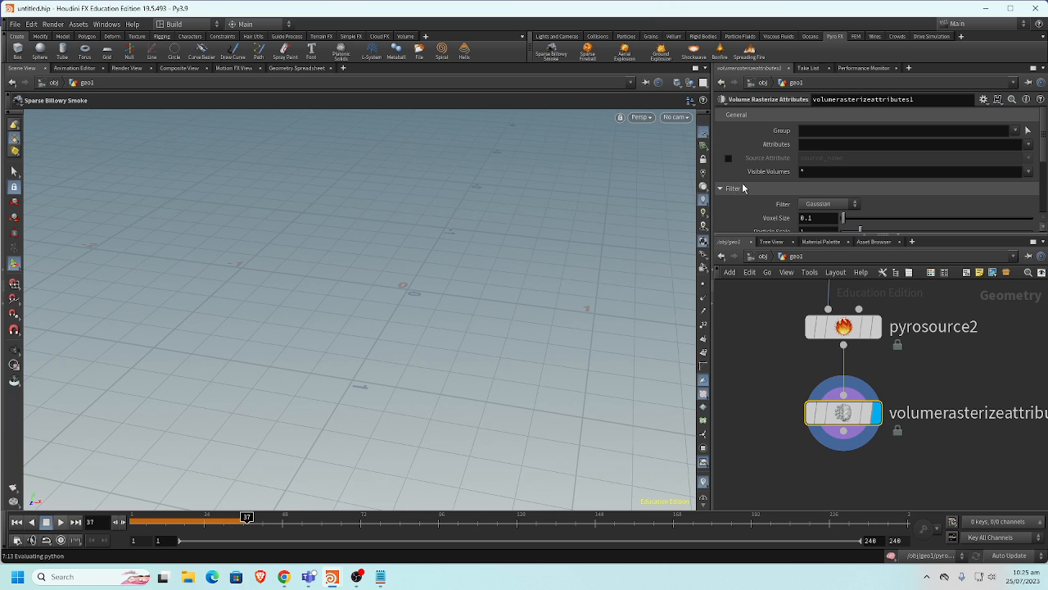
Compare volumerasterizeattributes1's filter and coverage settings with the attributes and voxel size of the billowy smoke chain's volumerasterizeattributes node
{"action": "scroll", "coordinate": [955, 184], "scroll_direction": "down", "scroll_amount": 5}
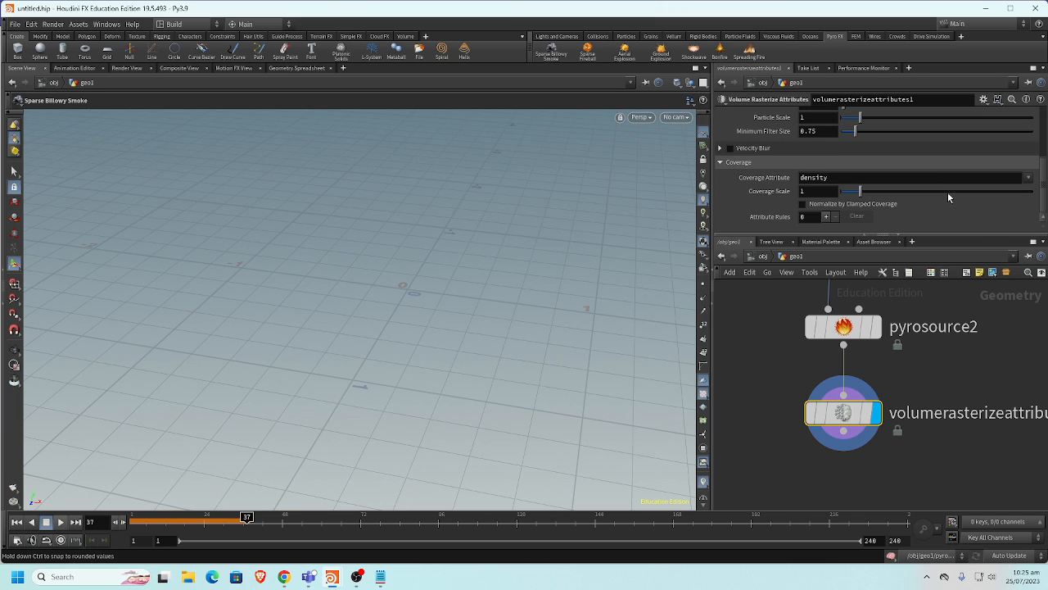
{"action": "middle_click_drag", "start_coordinate": [798, 373], "coordinate": [878, 424]}
{"action": "scroll", "coordinate": [867, 370], "scroll_direction": "down", "scroll_amount": 3}
{"action": "scroll", "coordinate": [868, 376], "scroll_direction": "down", "scroll_amount": 1}
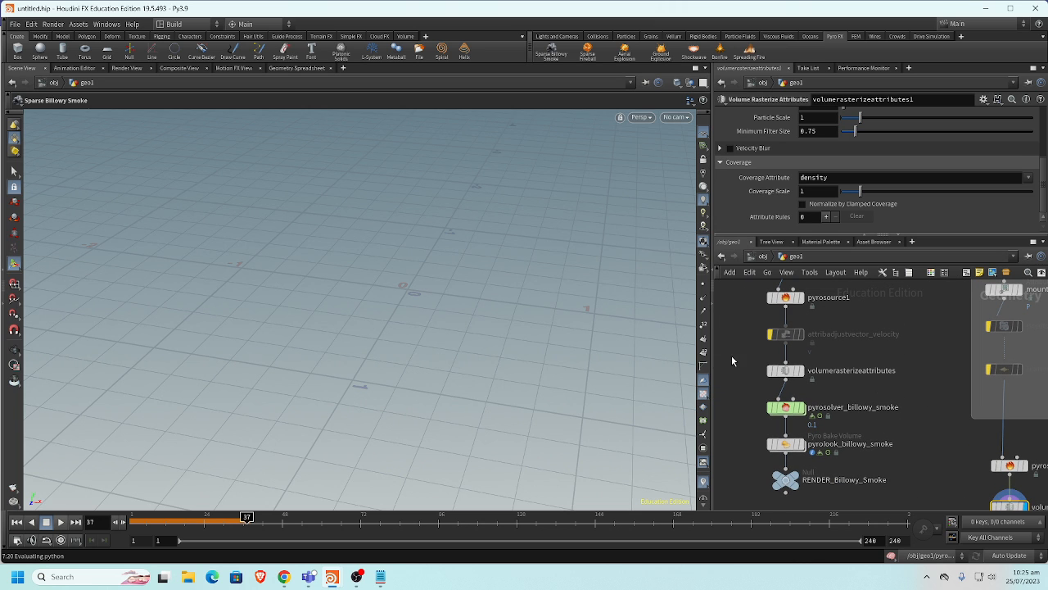
{"action": "left_click", "coordinate": [786, 370]}
{"action": "scroll", "coordinate": [888, 192], "scroll_direction": "up", "scroll_amount": 3}
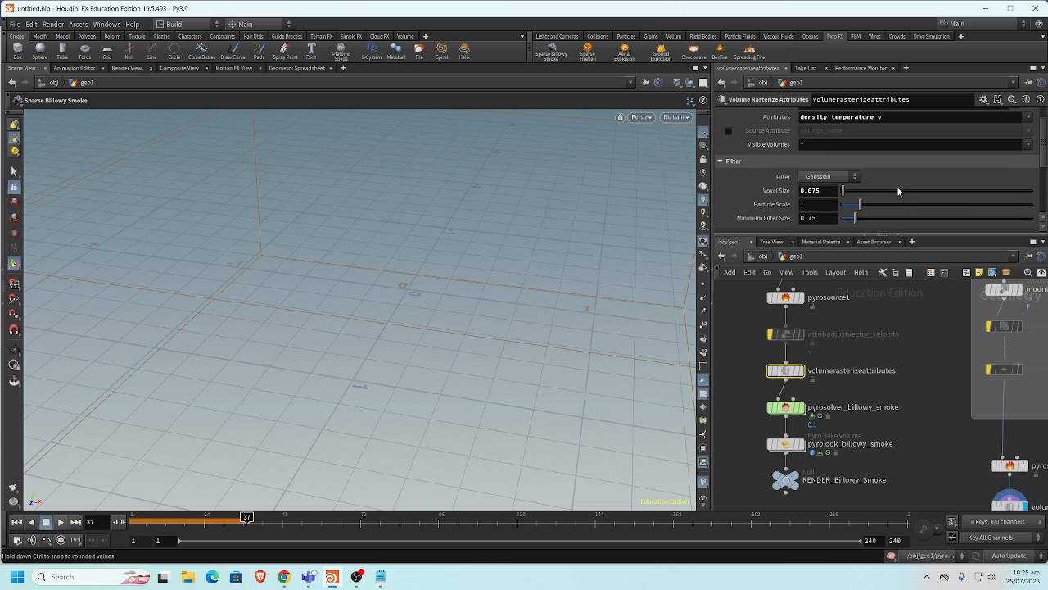
{"action": "scroll", "coordinate": [897, 191], "scroll_direction": "up", "scroll_amount": 2}
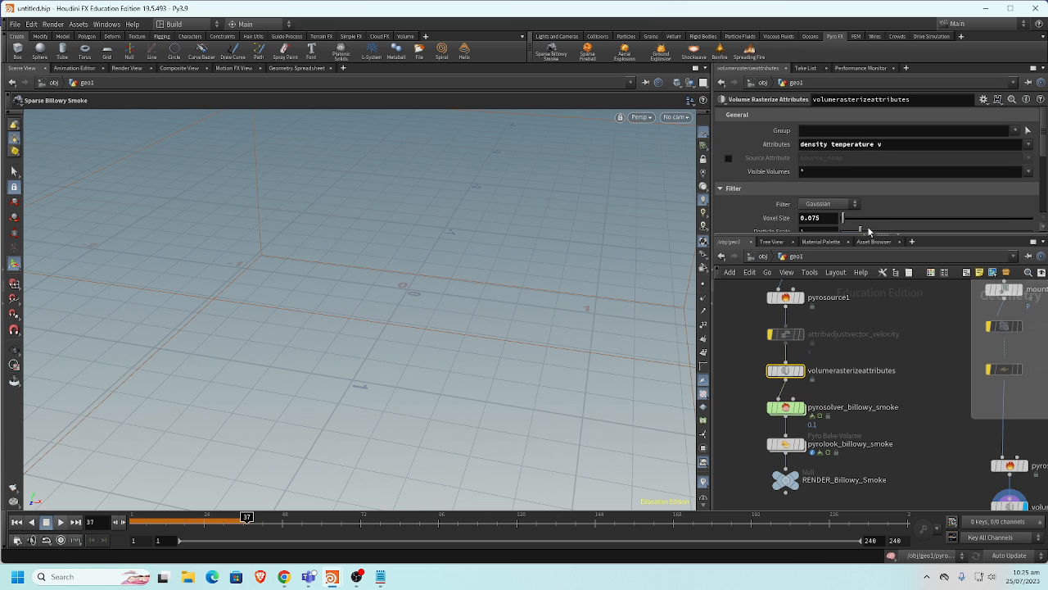
Select pyrosource2, return the timeline to frame 1 and inspect the volume-scattered points
{"action": "middle_click_drag", "start_coordinate": [911, 358], "coordinate": [830, 320]}
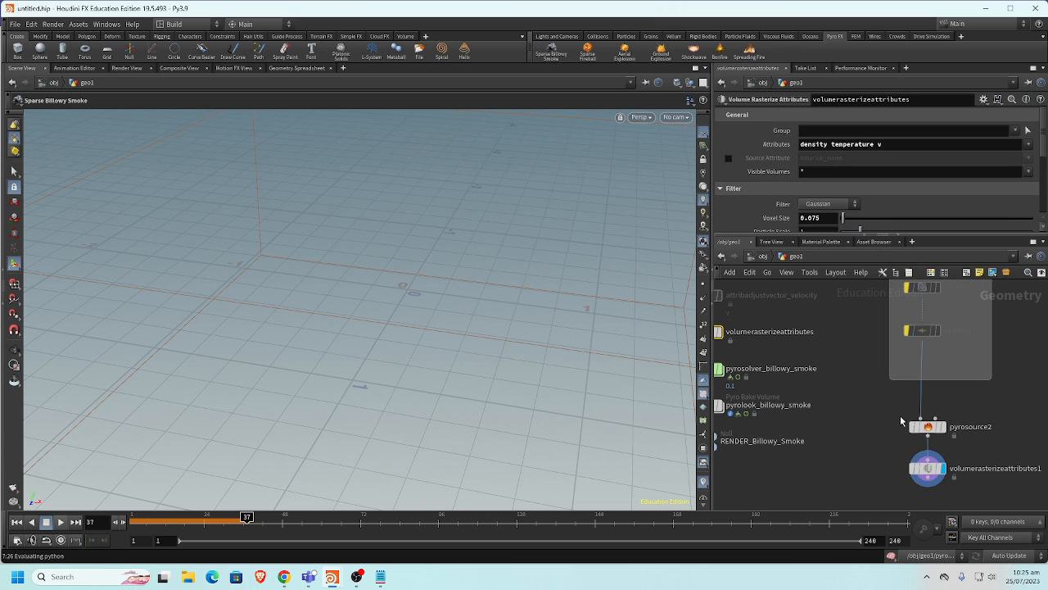
{"action": "left_click", "coordinate": [928, 427]}
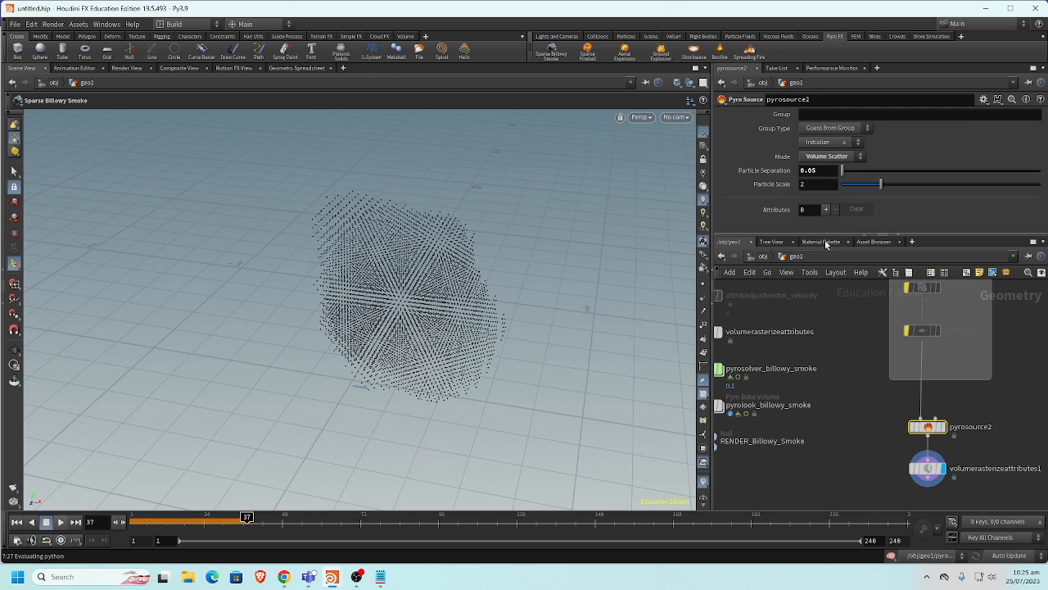
{"action": "left_click_drag", "start_coordinate": [830, 235], "coordinate": [829, 236]}
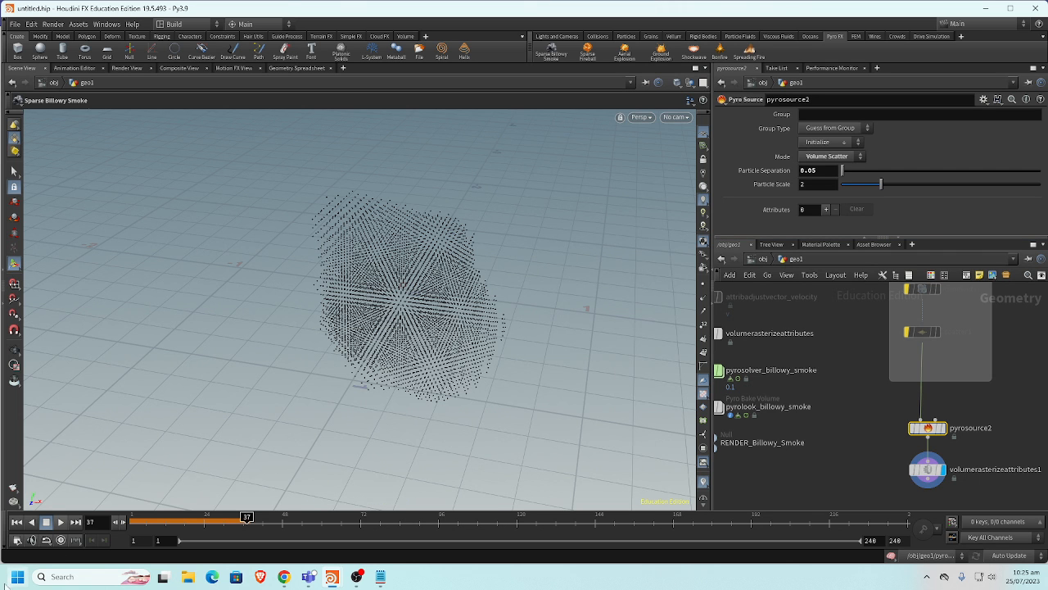
{"action": "left_click", "coordinate": [16, 522]}
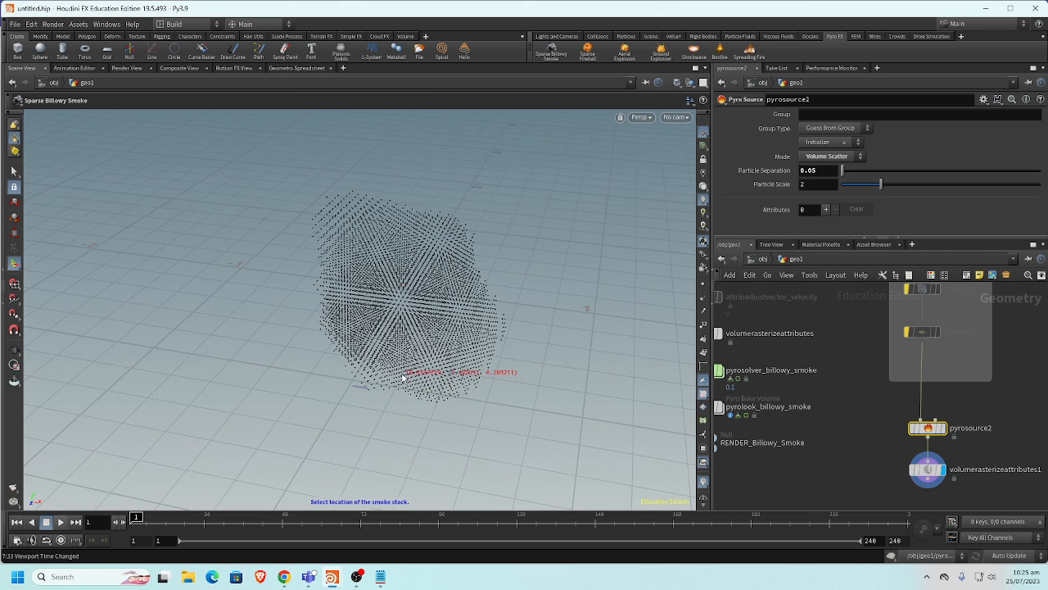
{"action": "left_click_drag", "start_coordinate": [405, 377], "coordinate": [375, 386], "text": "alt"}
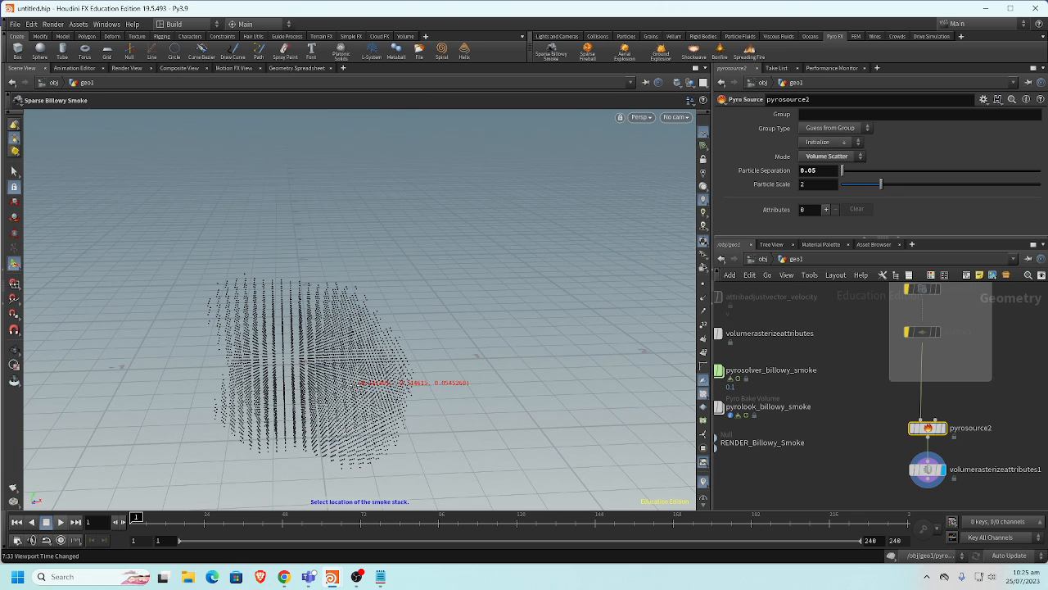
Select volumerasterizeattributes1, recheck the workflow note in Notepad, and set the node's Attributes to density in Houdini
{"action": "middle_click_drag", "start_coordinate": [870, 470], "coordinate": [873, 430]}
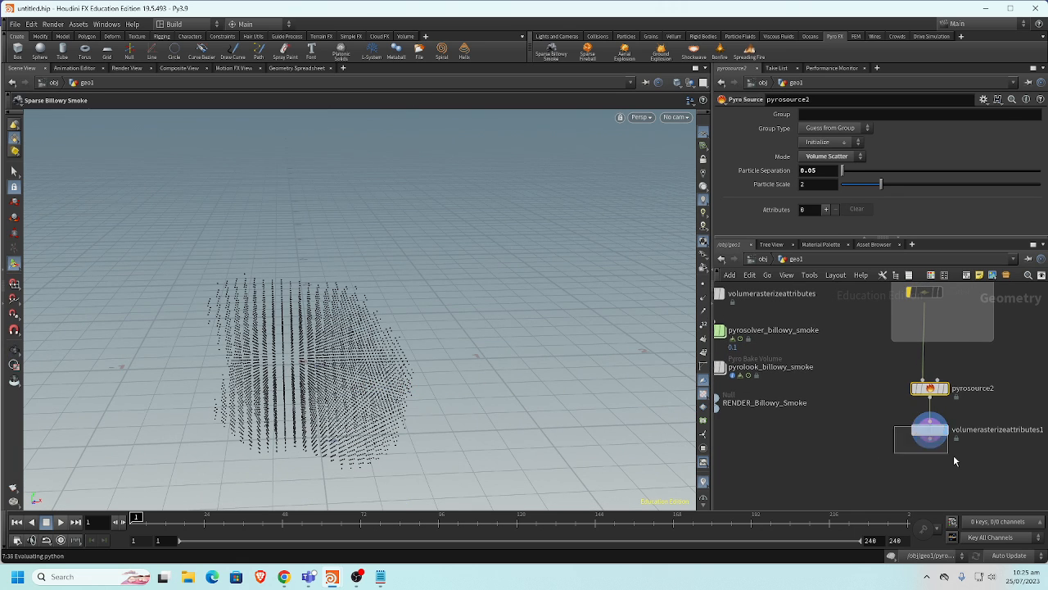
{"action": "left_click", "coordinate": [936, 442]}
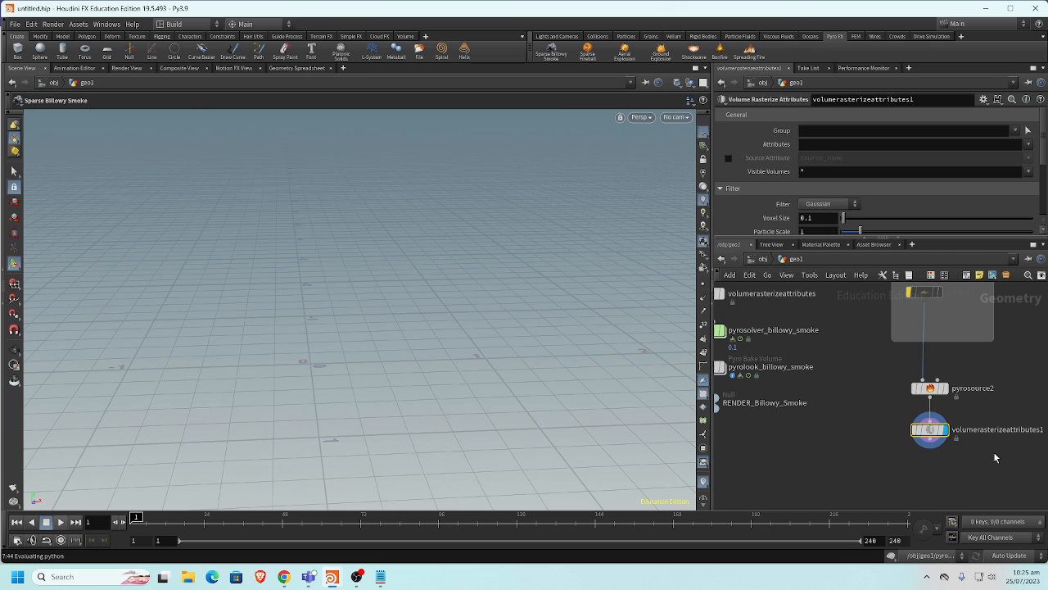
{"action": "left_click", "coordinate": [380, 577]}
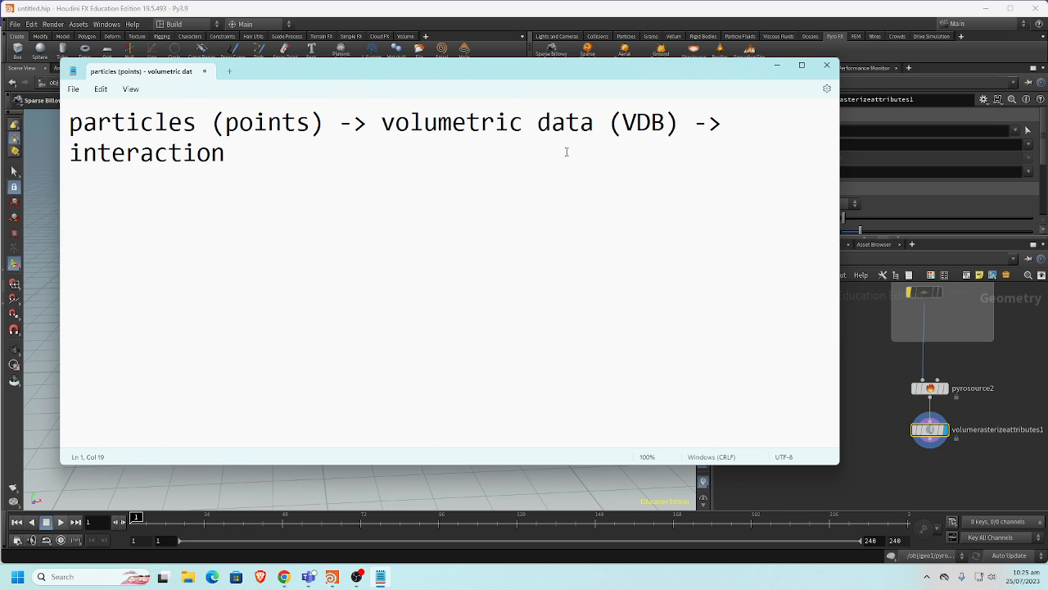
{"action": "left_click", "coordinate": [960, 146]}
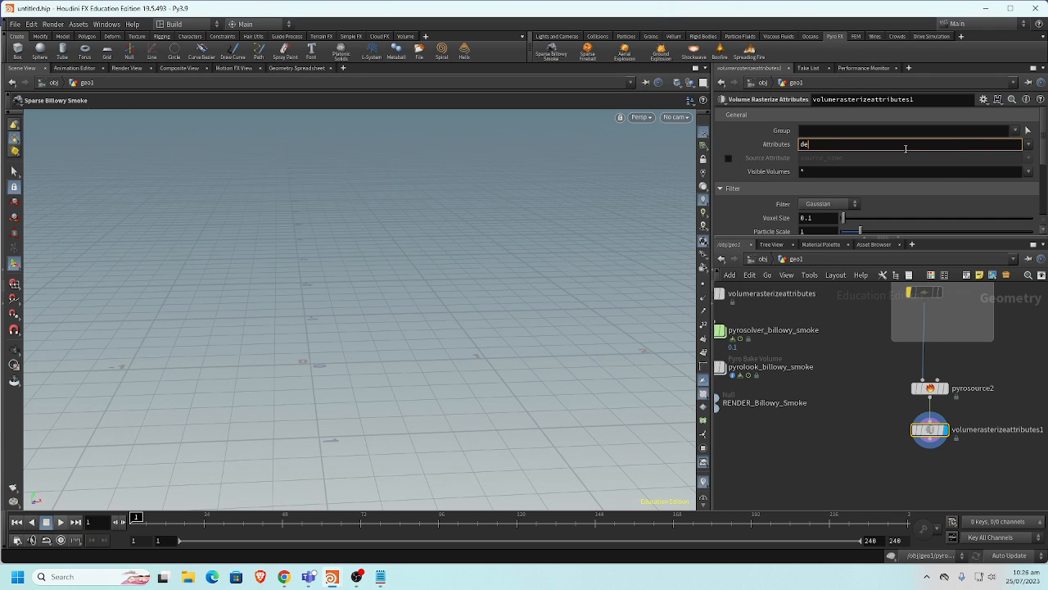
{"action": "key", "text": "Return"}
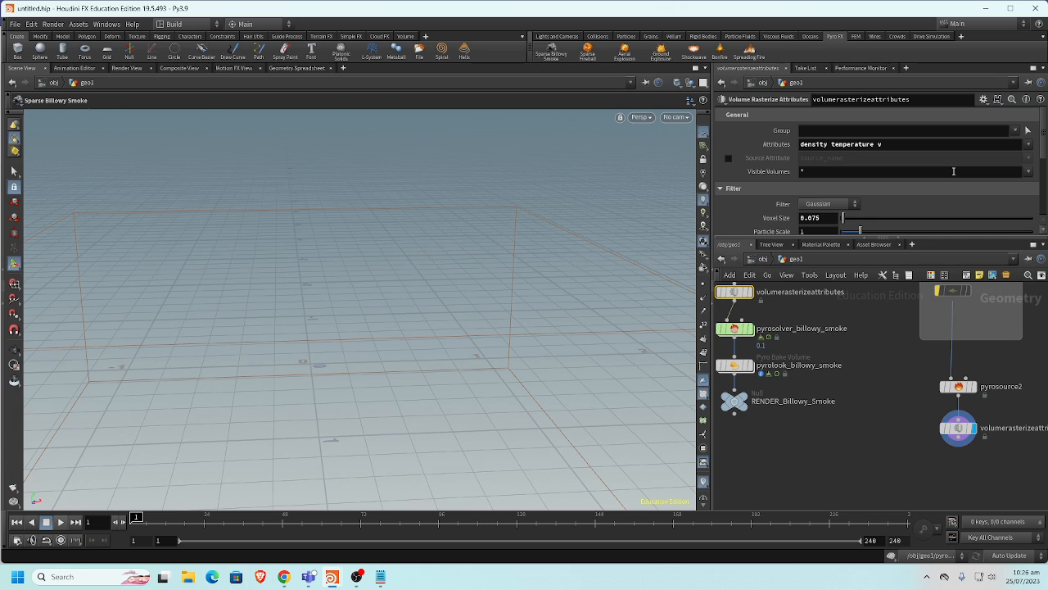
Reselect volumerasterizeattributes1 and set its voxel size to 0.05
{"action": "left_click", "coordinate": [958, 428]}
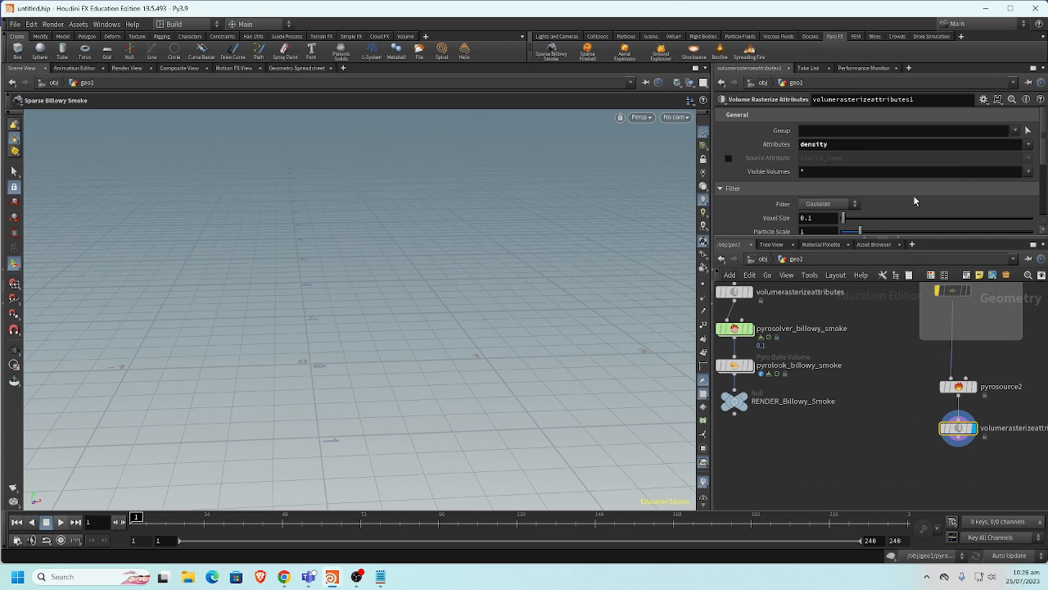
{"action": "left_click", "coordinate": [810, 218]}
{"action": "key", "text": "BackSpace"}
{"action": "type", "text": "05"}
{"action": "key", "text": "Return"}
{"action": "scroll", "coordinate": [962, 198], "scroll_direction": "down", "scroll_amount": 1}
{"action": "scroll", "coordinate": [956, 199], "scroll_direction": "down", "scroll_amount": 1}
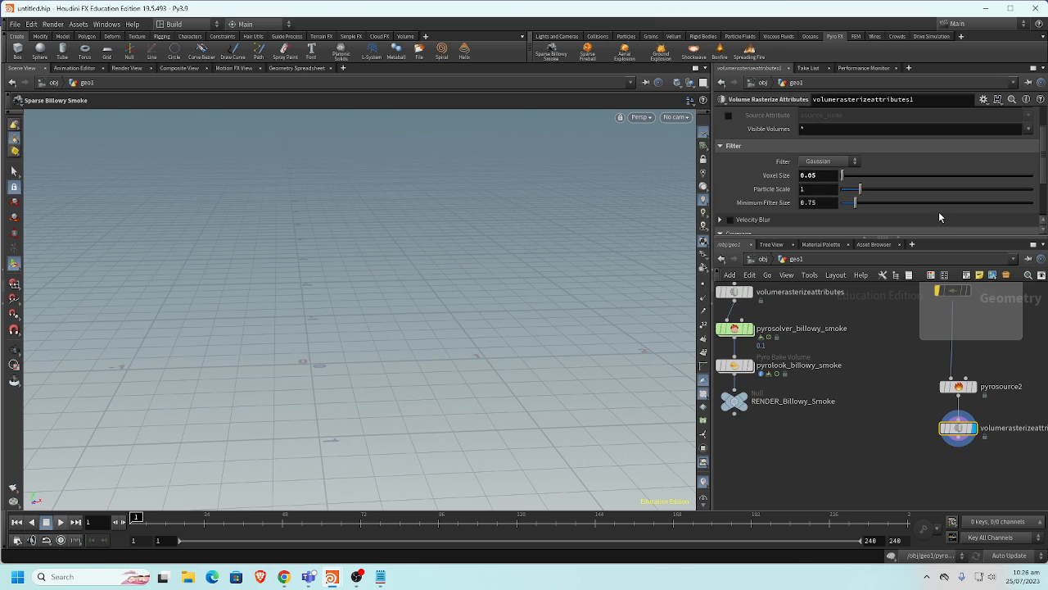
{"action": "middle_click_drag", "start_coordinate": [911, 373], "coordinate": [915, 427]}
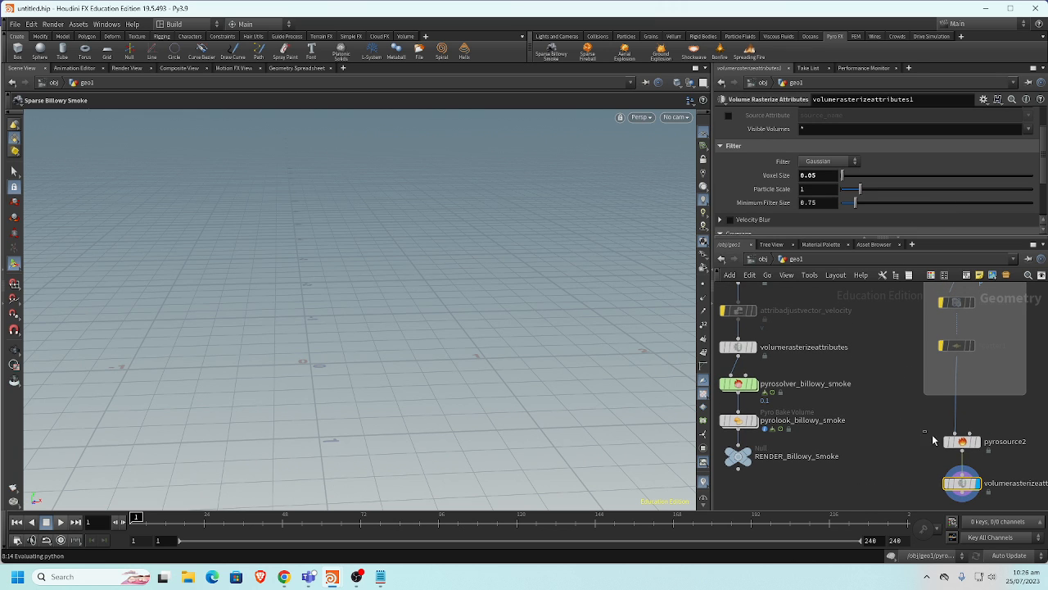
Compare pyrosource2's settings with the attribute setup of pyrosource1 in the billowy smoke chain
{"action": "left_click", "coordinate": [959, 441]}
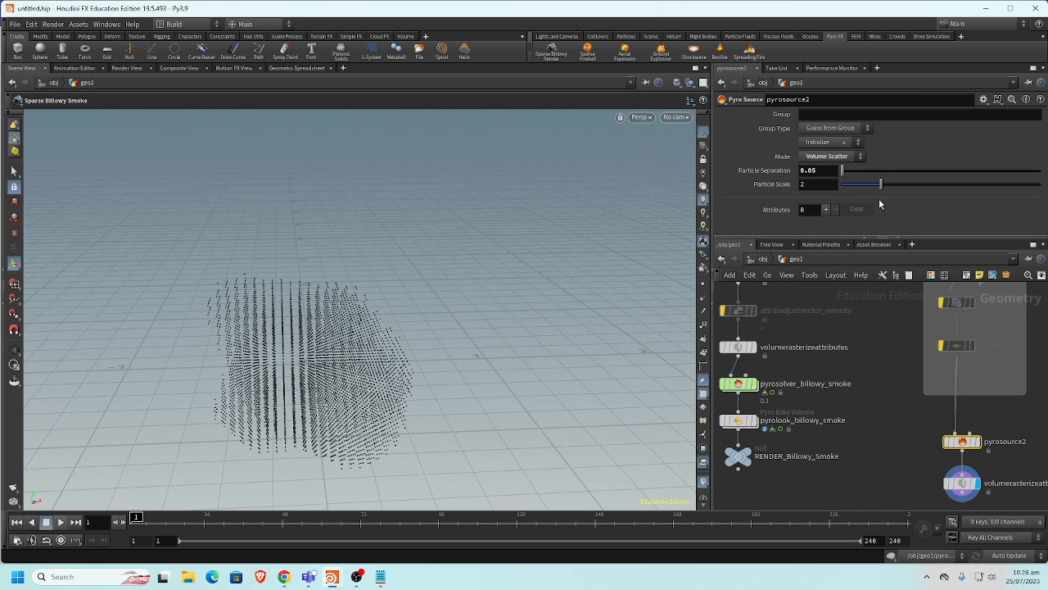
{"action": "middle_click_drag", "start_coordinate": [860, 328], "coordinate": [912, 349]}
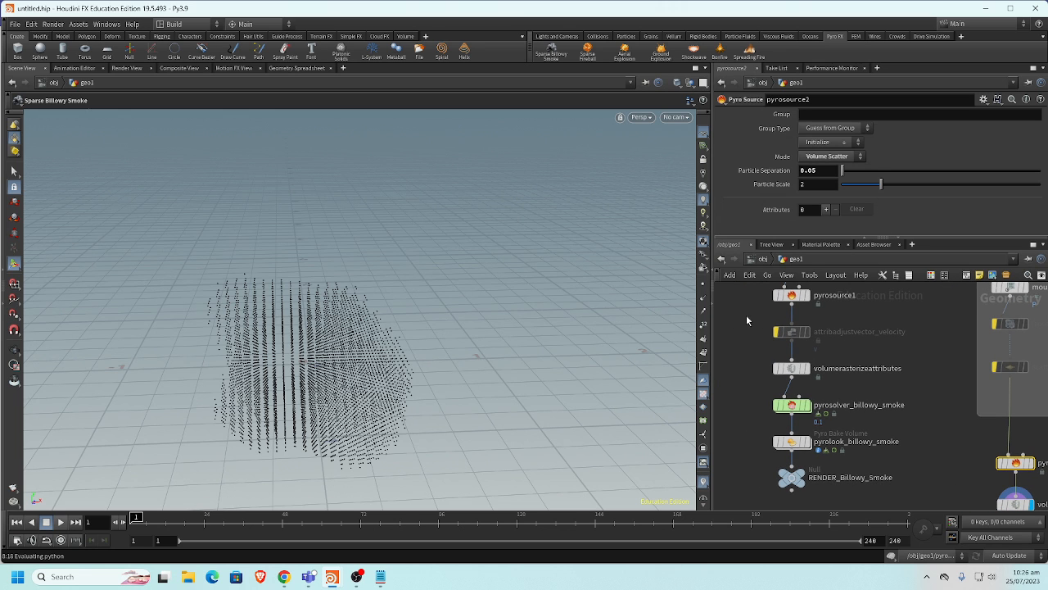
{"action": "left_click", "coordinate": [788, 295]}
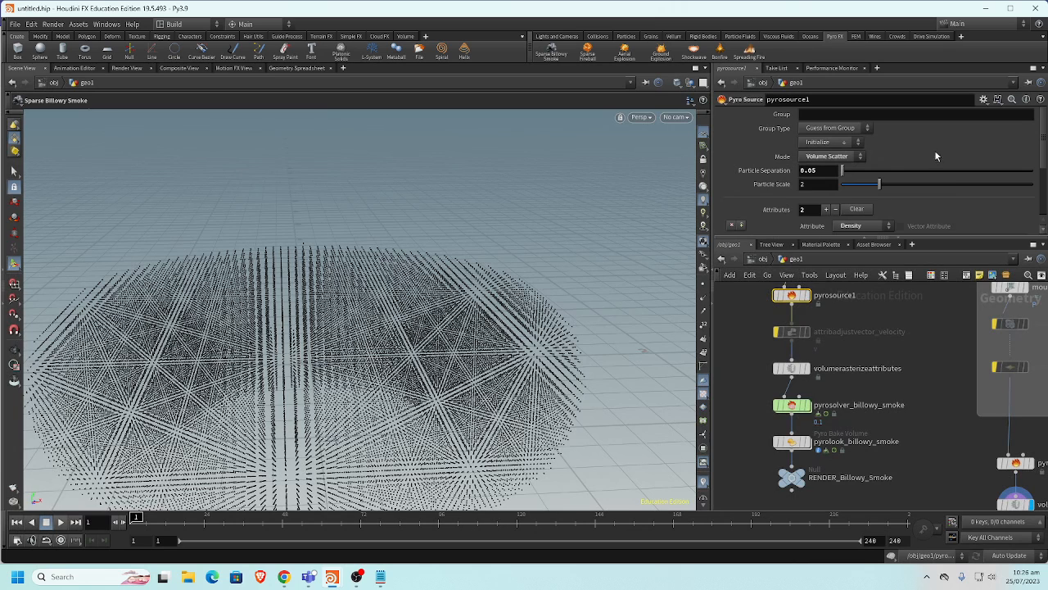
{"action": "scroll", "coordinate": [953, 186], "scroll_direction": "down", "scroll_amount": 2}
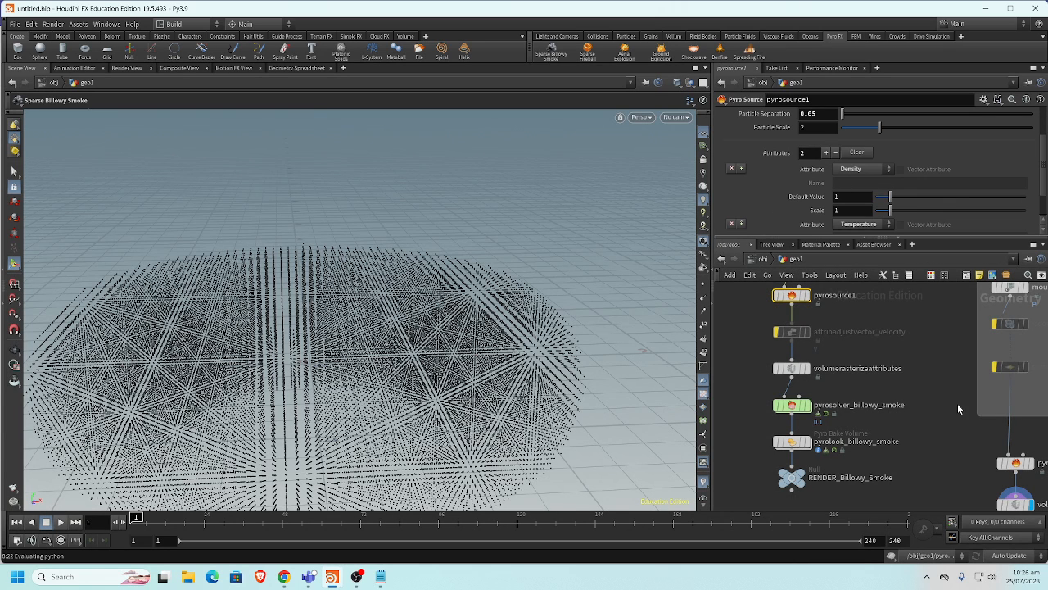
Add one attribute entry to pyrosource2
{"action": "middle_click_drag", "start_coordinate": [975, 433], "coordinate": [878, 378]}
{"action": "left_click", "coordinate": [918, 407]}
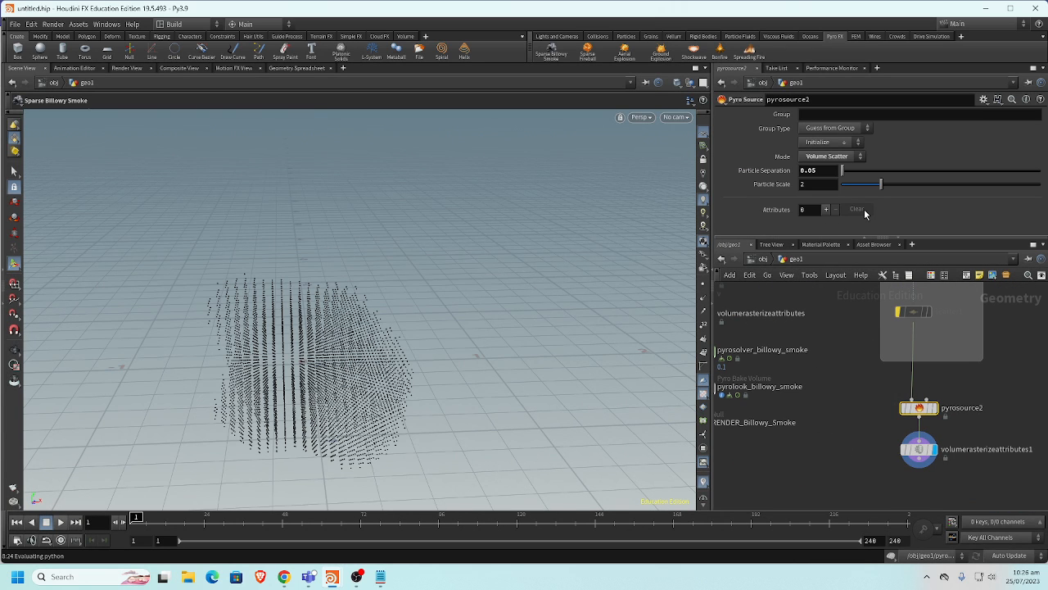
{"action": "left_click", "coordinate": [826, 210]}
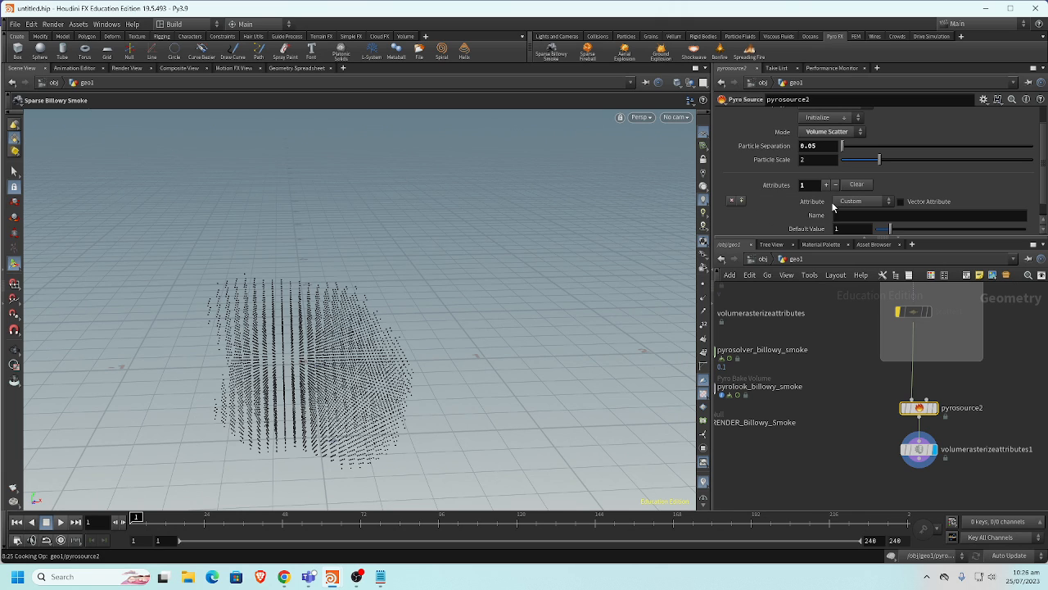
{"action": "scroll", "coordinate": [937, 182], "scroll_direction": "down", "scroll_amount": 2}
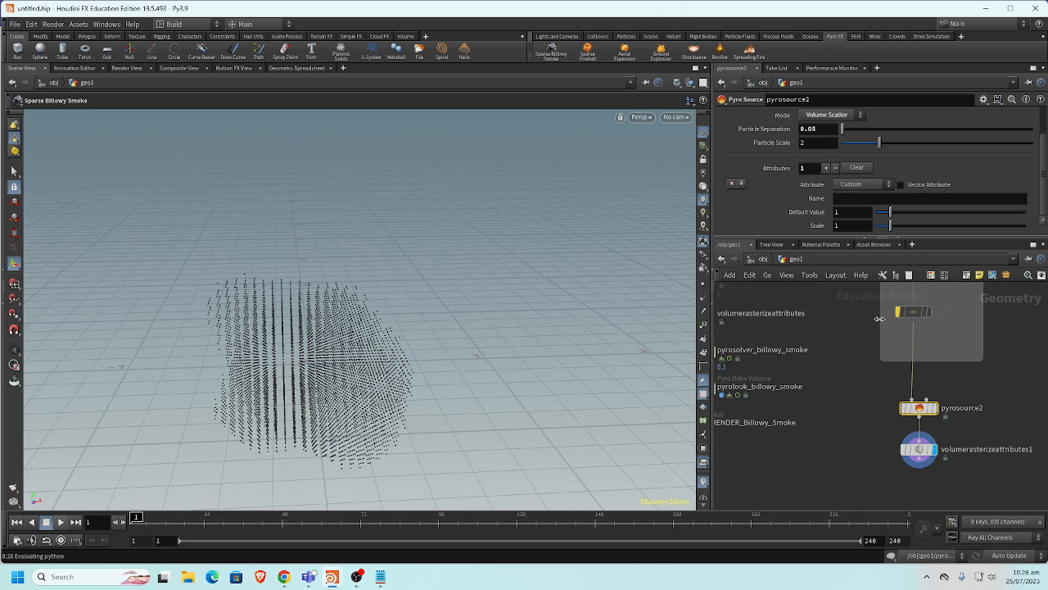
Recheck pyrosource1's attributes and set pyrosource2's new attribute to Density
{"action": "middle_click_drag", "start_coordinate": [844, 326], "coordinate": [928, 391]}
{"action": "left_click", "coordinate": [784, 306]}
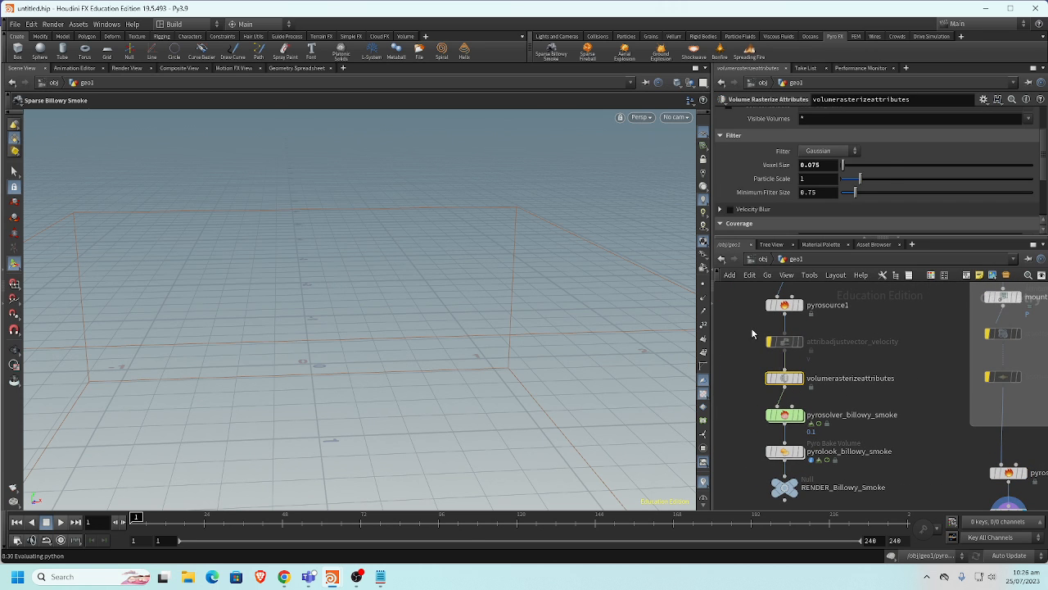
{"action": "scroll", "coordinate": [918, 193], "scroll_direction": "up", "scroll_amount": 1}
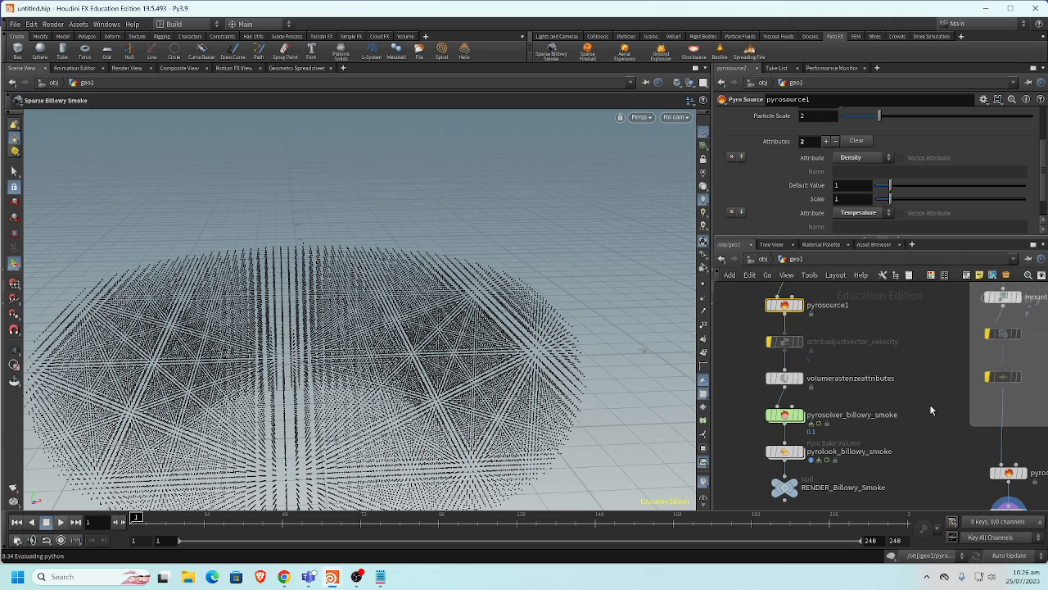
{"action": "middle_click_drag", "start_coordinate": [954, 427], "coordinate": [776, 315]}
{"action": "left_click", "coordinate": [830, 361]}
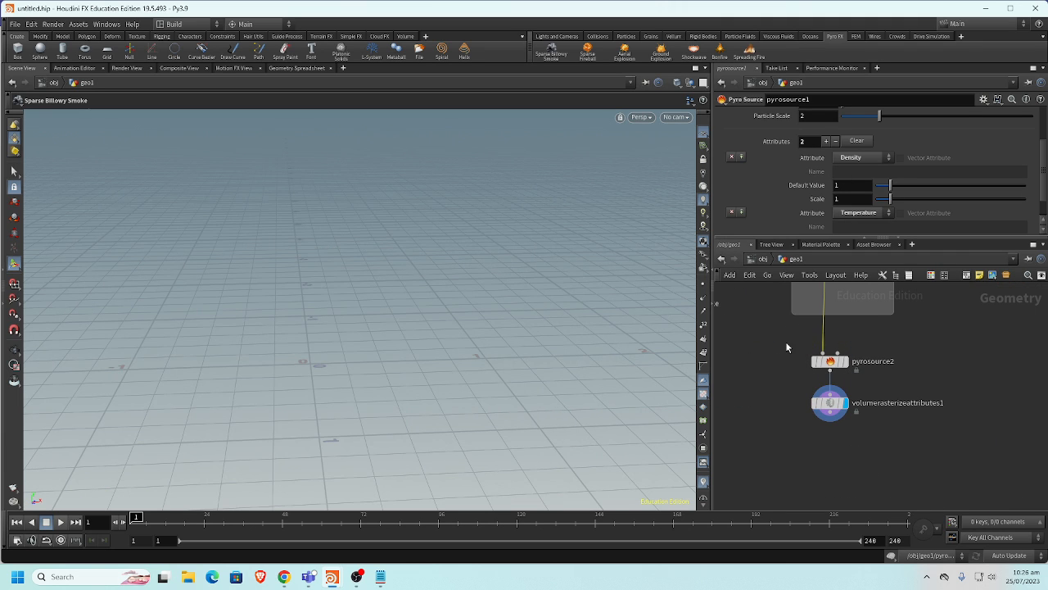
{"action": "left_click", "coordinate": [866, 196]}
{"action": "left_click", "coordinate": [867, 204]}
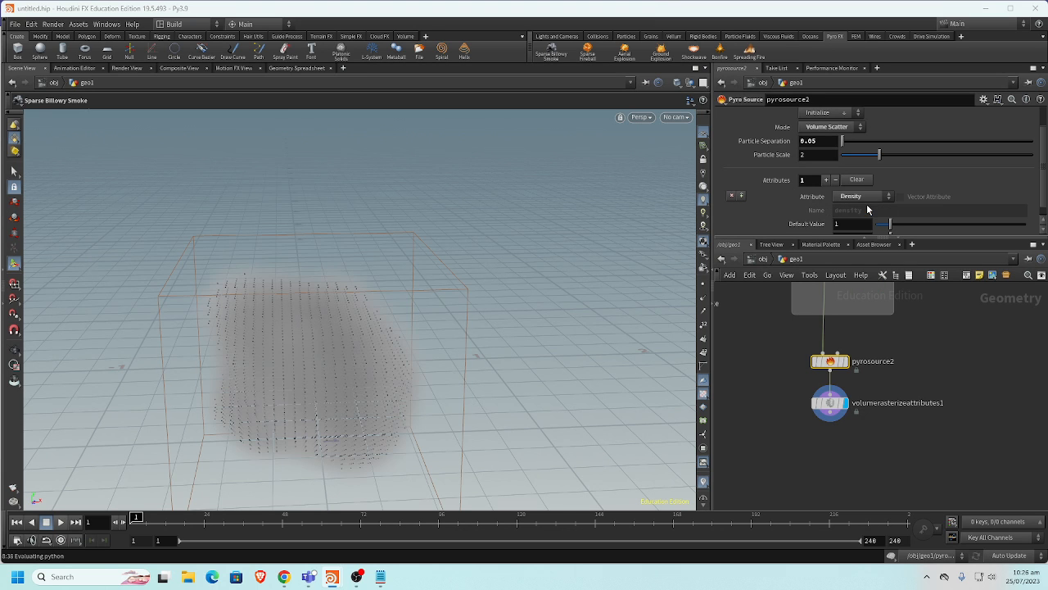
Delete pyrosource2, volumerasterizeattributes1, isooffset1 and scatter1, and shrink the shape network box around sphere1 and mountain1
{"action": "middle_click_drag", "start_coordinate": [911, 382], "coordinate": [954, 403]}
{"action": "left_click_drag", "start_coordinate": [823, 371], "coordinate": [937, 437]}
{"action": "key", "text": "Delete"}
{"action": "key", "text": "h"}
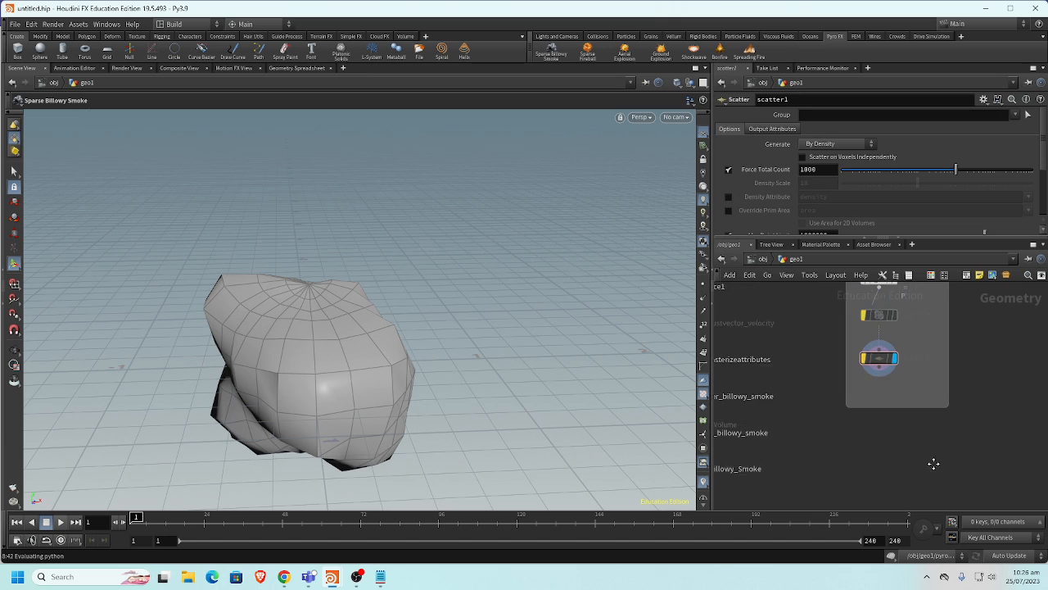
{"action": "left_click_drag", "start_coordinate": [927, 457], "coordinate": [870, 382]}
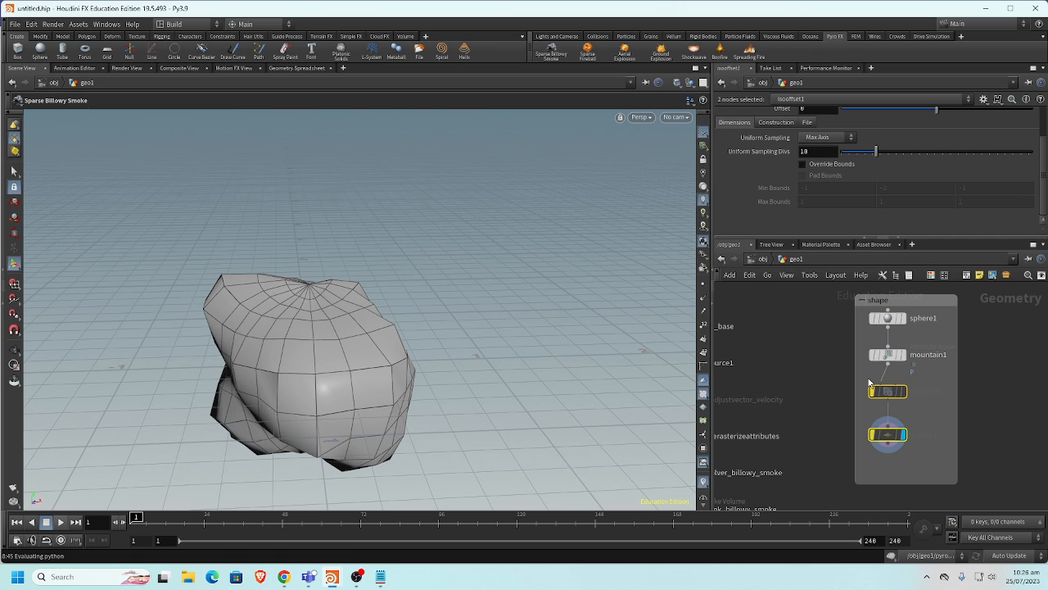
{"action": "key", "text": "Delete"}
{"action": "left_click_drag", "start_coordinate": [957, 484], "coordinate": [964, 442]}
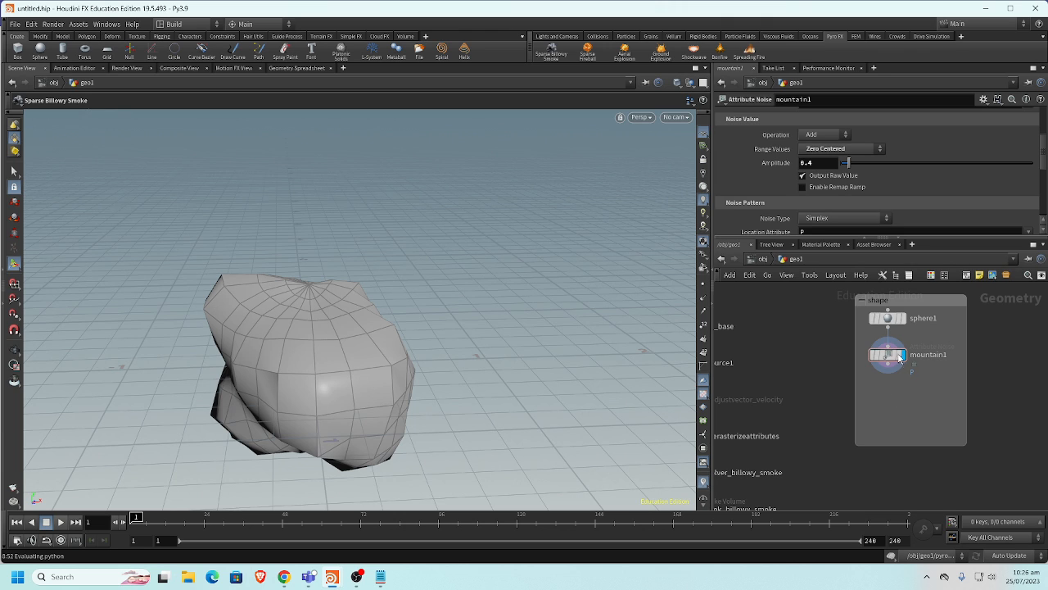
Add a Test Geometry: Rubber Toy node inside the shape network box beside sphere1
{"action": "key", "text": "Tab"}
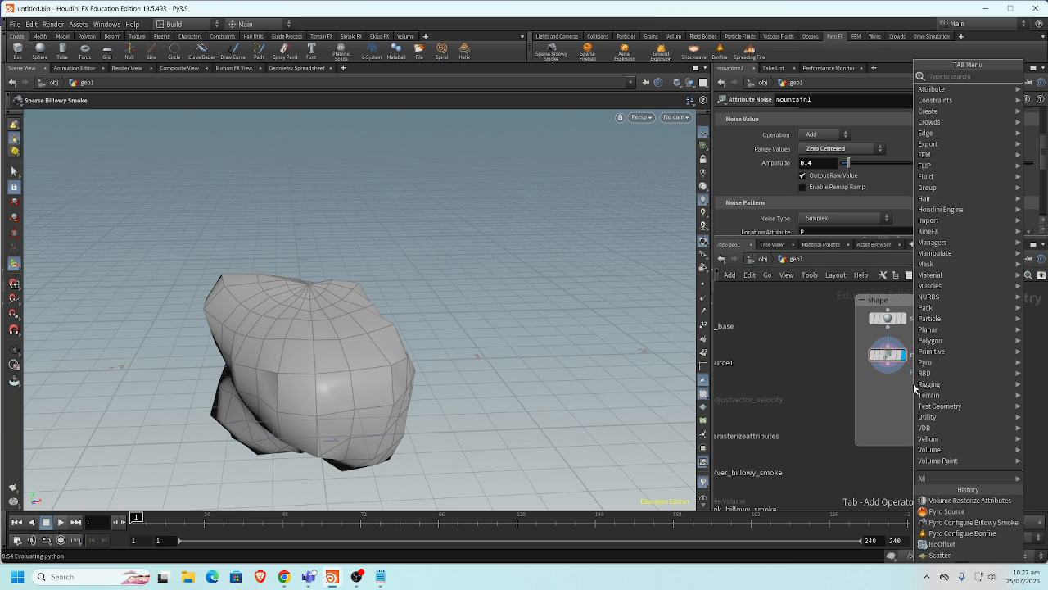
{"action": "type", "text": "test"}
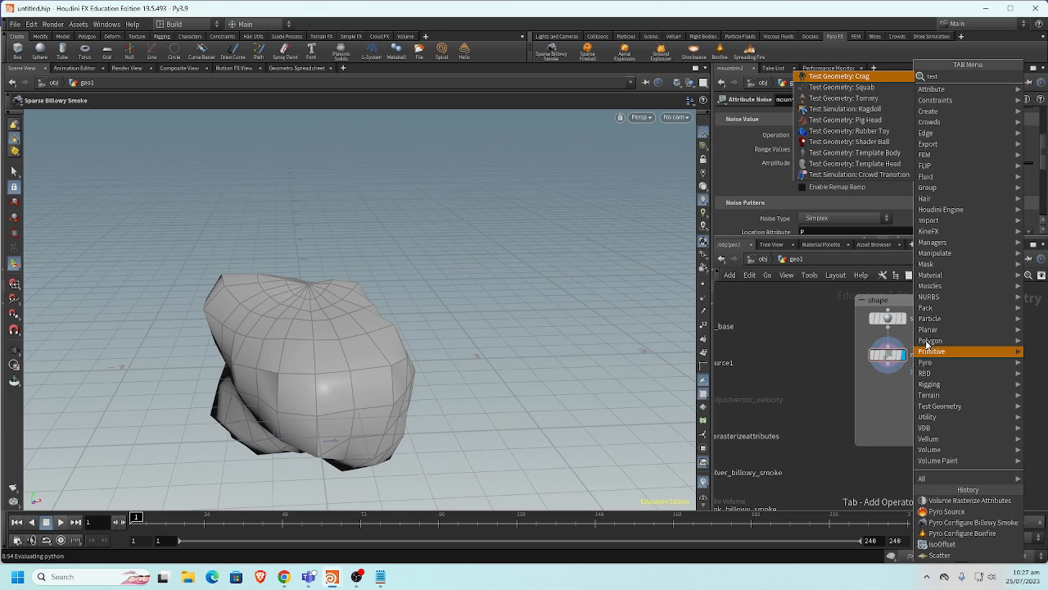
{"action": "left_click", "coordinate": [852, 131]}
{"action": "left_click", "coordinate": [945, 337]}
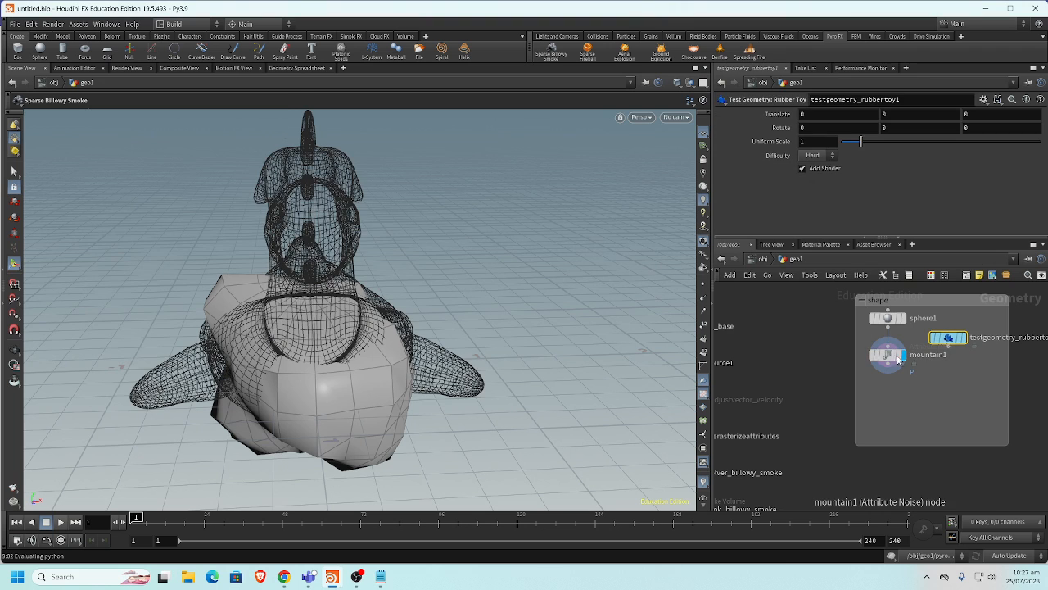
Move mountain1 lower in the shape box and feed it from the rubber toy instead of sphere1
{"action": "left_click_drag", "start_coordinate": [889, 359], "coordinate": [896, 411]}
{"action": "left_click_drag", "start_coordinate": [949, 347], "coordinate": [894, 412]}
{"action": "left_click", "coordinate": [902, 407]}
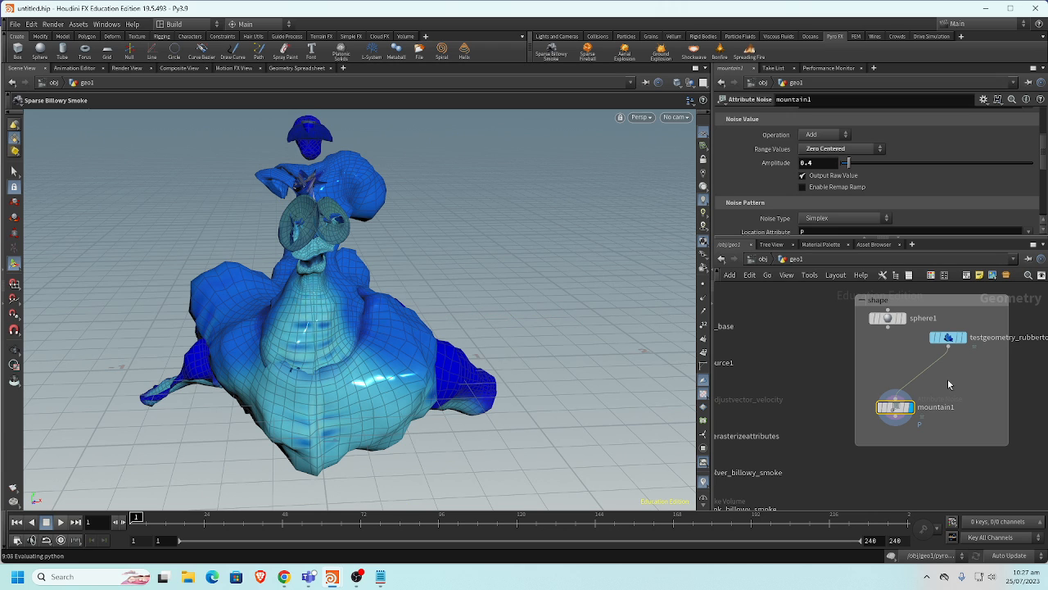
Set mountain1's noise amplitude to 0 to remove the rubber toy's deformation
{"action": "middle_click_drag", "start_coordinate": [949, 381], "coordinate": [962, 315]}
{"action": "left_click", "coordinate": [887, 336]}
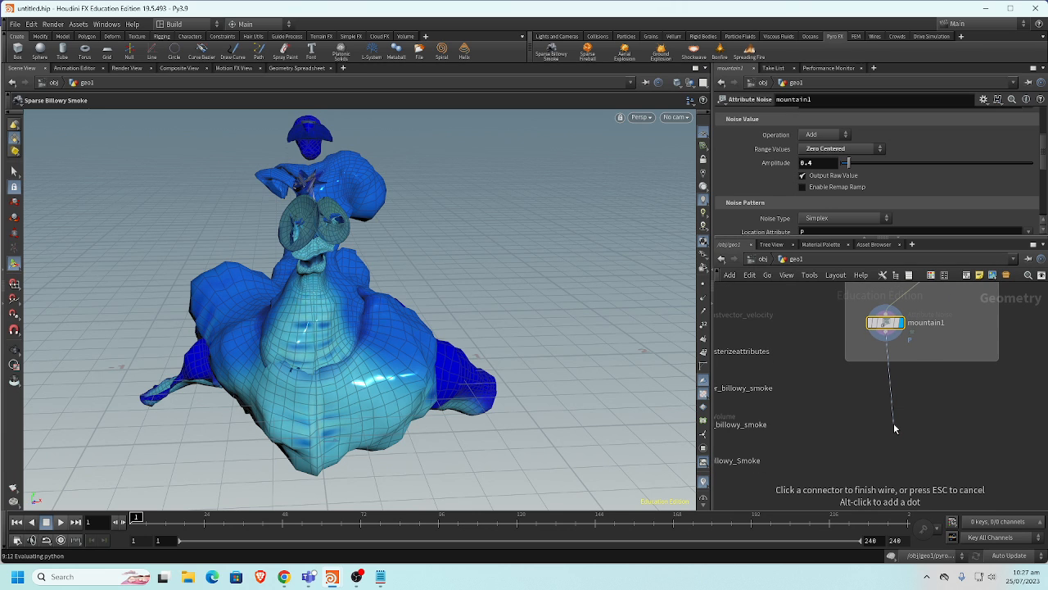
{"action": "key", "text": "Escape"}
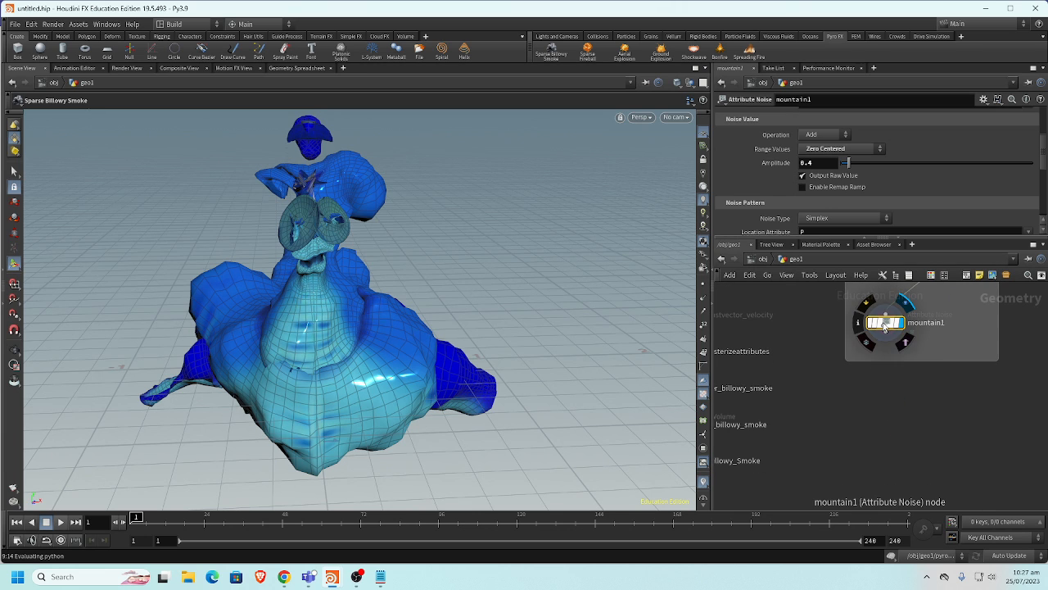
{"action": "left_click_drag", "start_coordinate": [849, 163], "coordinate": [842, 165]}
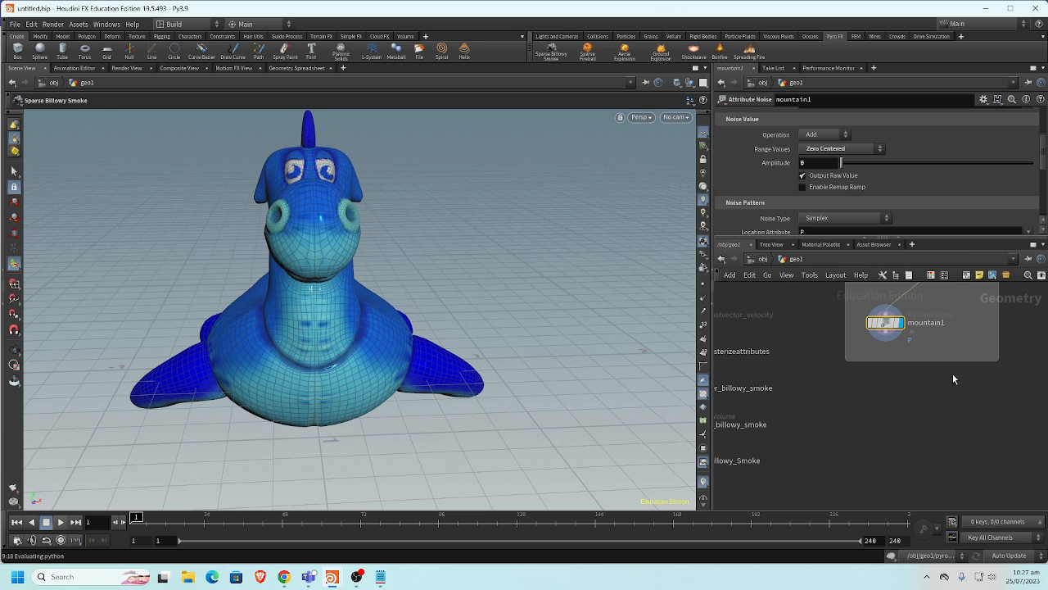
Add a Pyro Source node fed by mountain1 below the shape box and display its output
{"action": "left_click", "coordinate": [886, 333]}
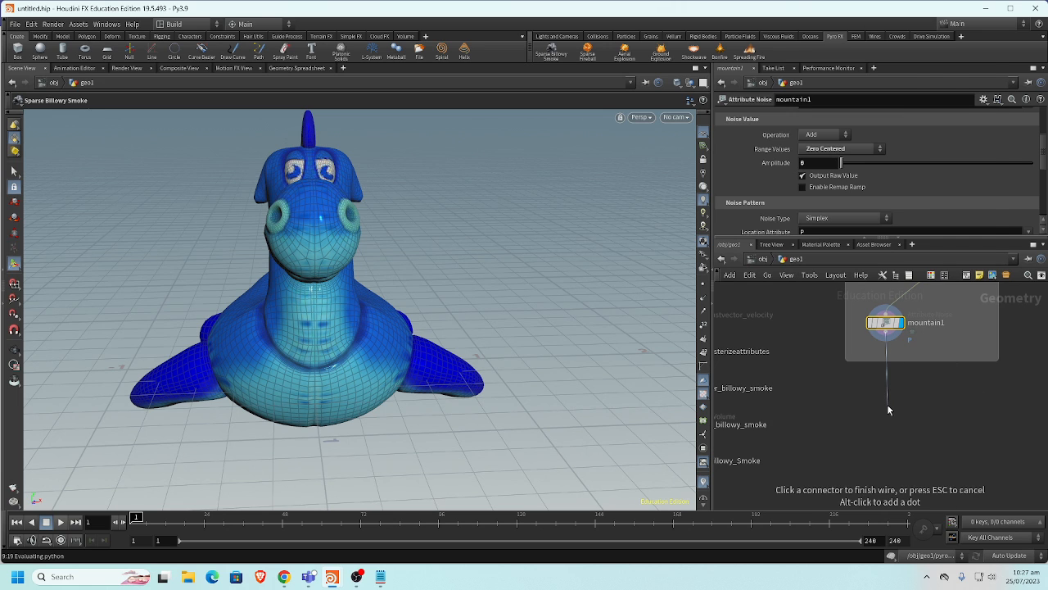
{"action": "left_click", "coordinate": [888, 410]}
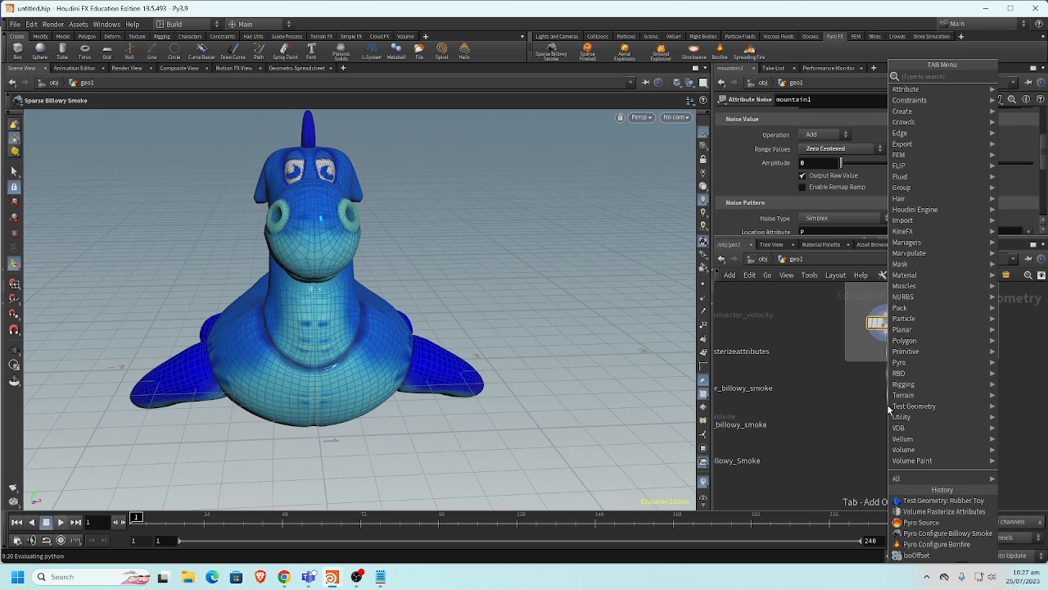
{"action": "type", "text": "pyro"}
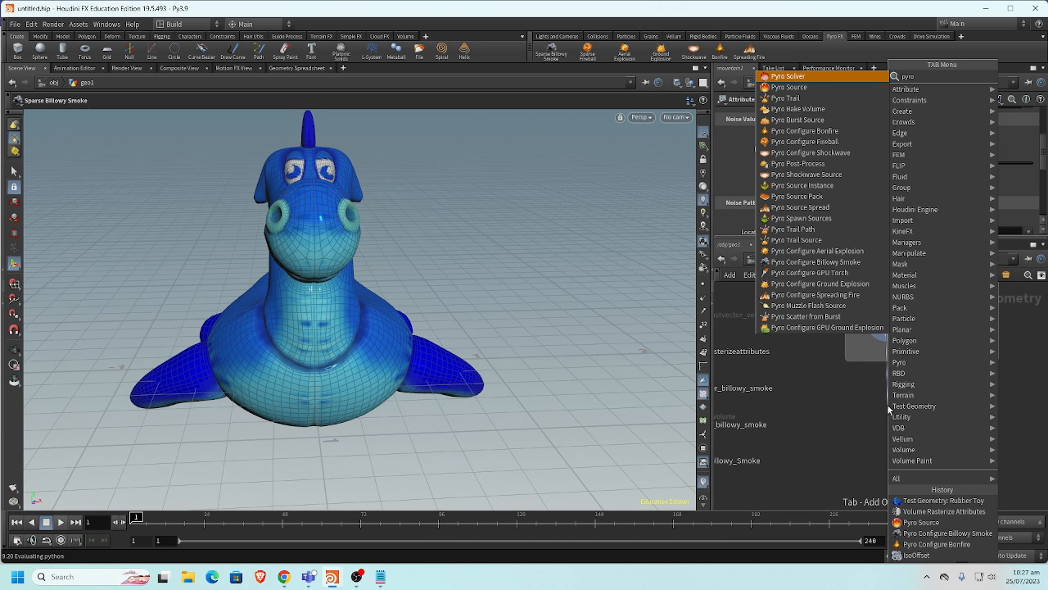
{"action": "key", "text": "Down"}
{"action": "key", "text": "Return"}
{"action": "left_click", "coordinate": [889, 407]}
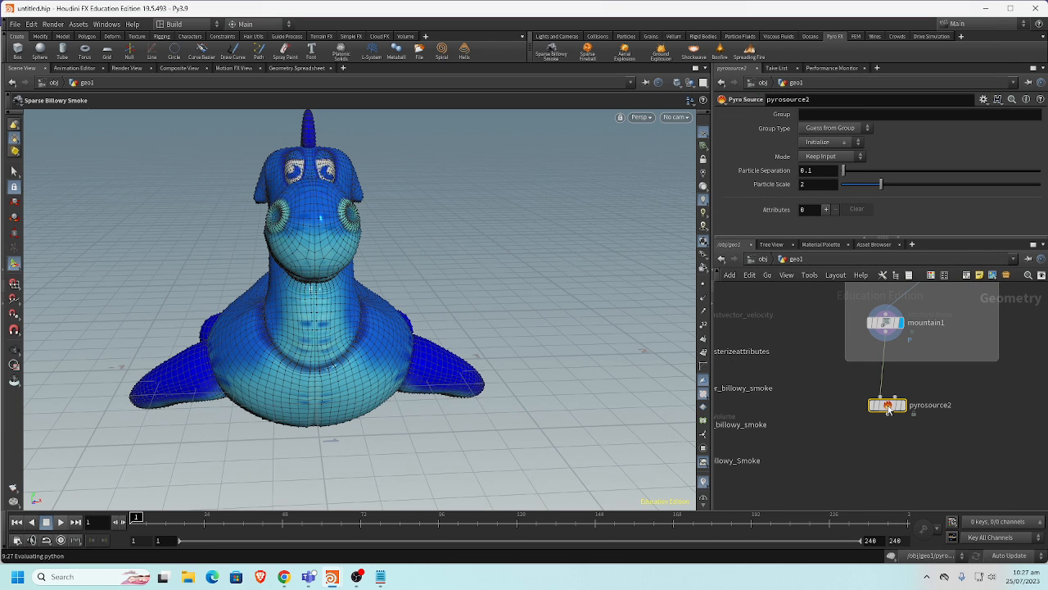
{"action": "left_click", "coordinate": [903, 409]}
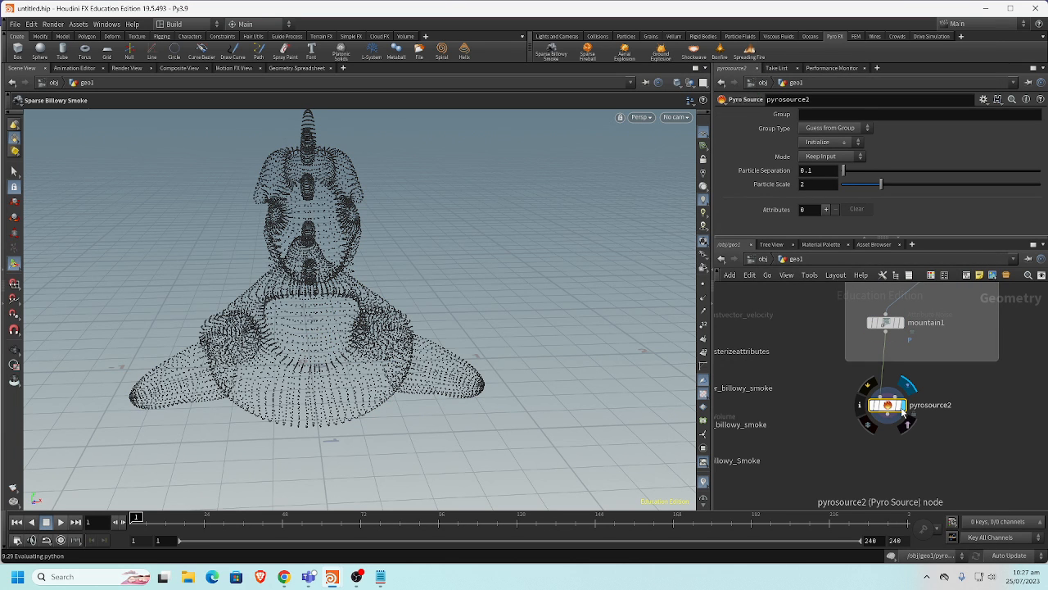
Set pyrosource2's mode to Volume Scatter and its particle separation to 0.05
{"action": "left_click", "coordinate": [833, 156]}
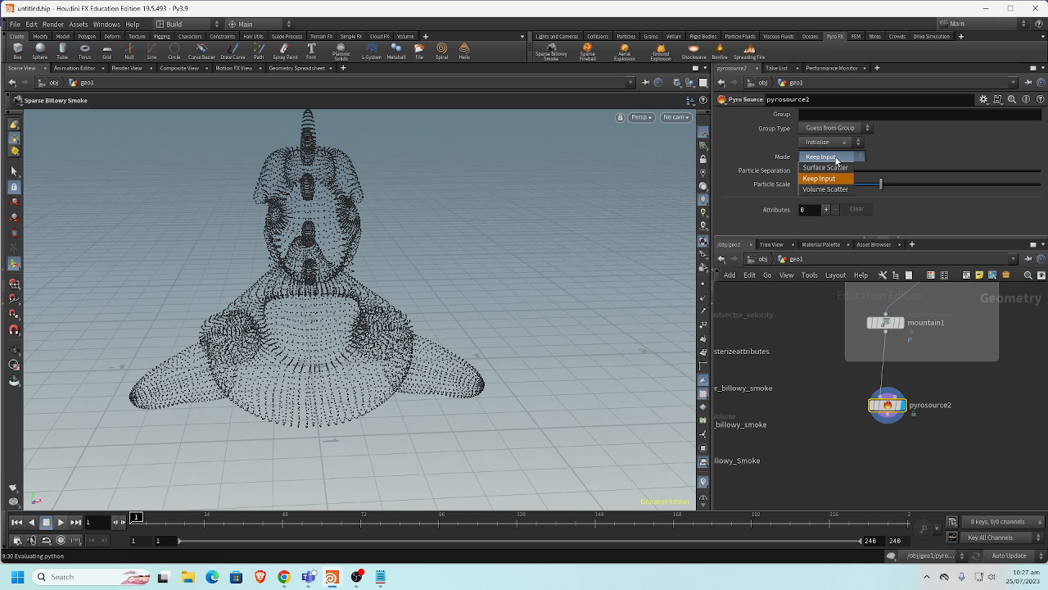
{"action": "left_click", "coordinate": [830, 189]}
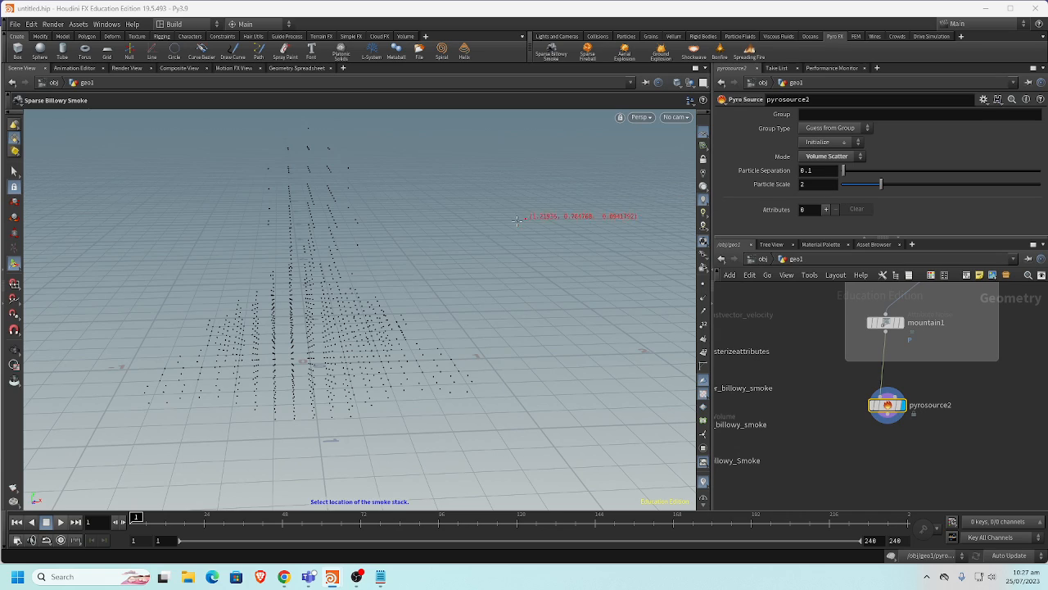
{"action": "key", "text": "Escape"}
{"action": "left_click_drag", "start_coordinate": [367, 239], "coordinate": [348, 261]}
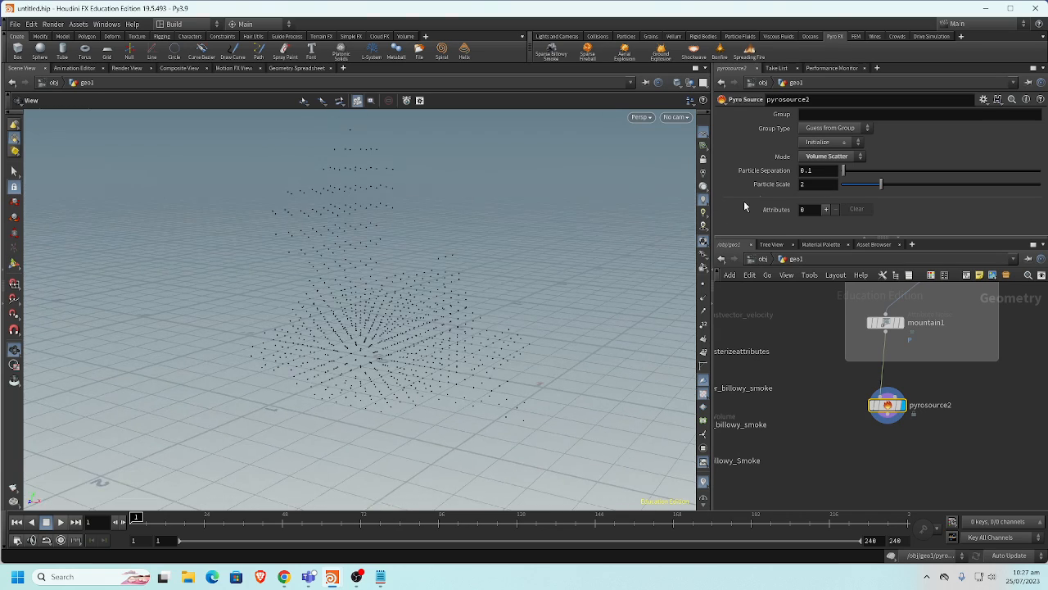
{"action": "left_click", "coordinate": [810, 170]}
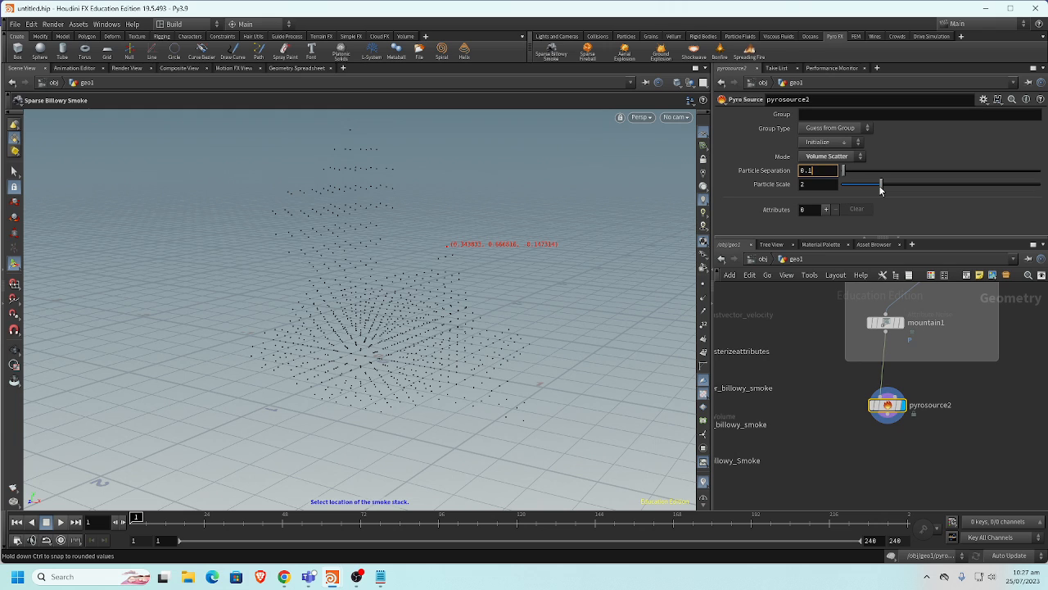
{"action": "type", "text": "0.05"}
{"action": "key", "text": "Return"}
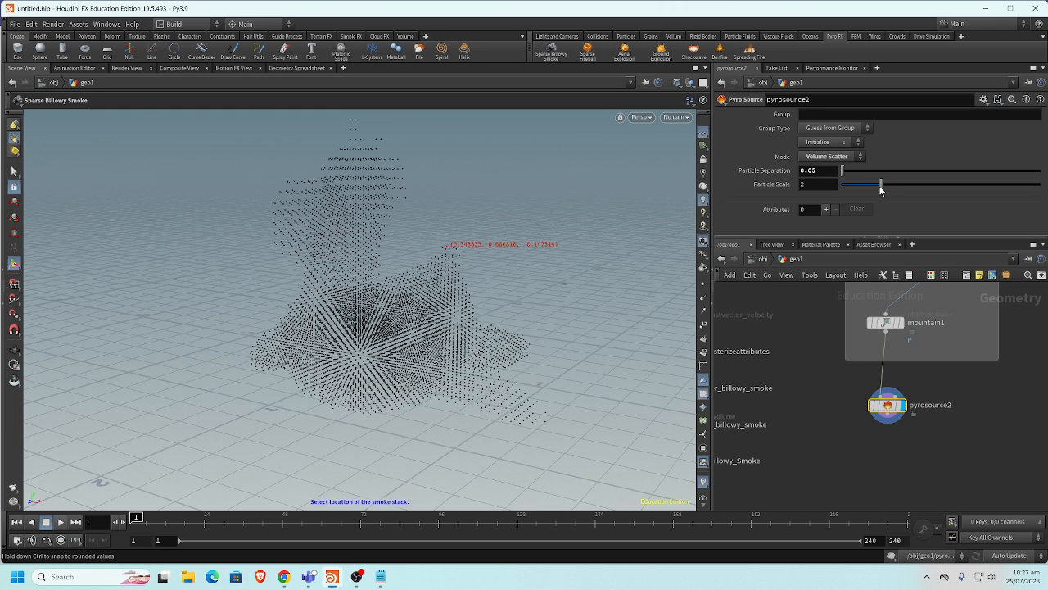
{"action": "double_click", "coordinate": [821, 172]}
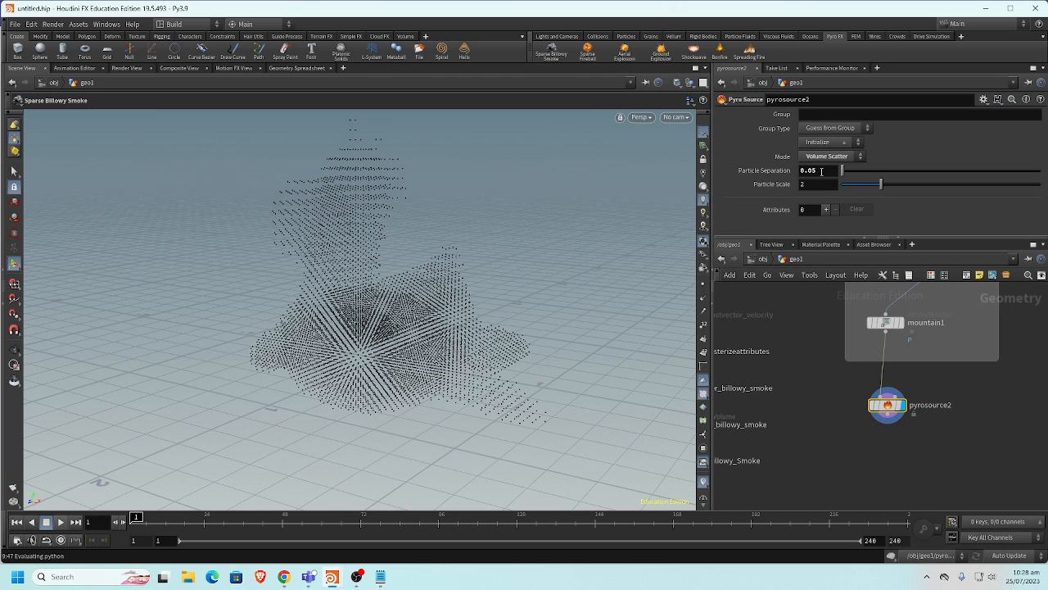
Enlarge the parameter area and add one Density attribute to pyrosource2
{"action": "middle_click_drag", "start_coordinate": [846, 411], "coordinate": [849, 398]}
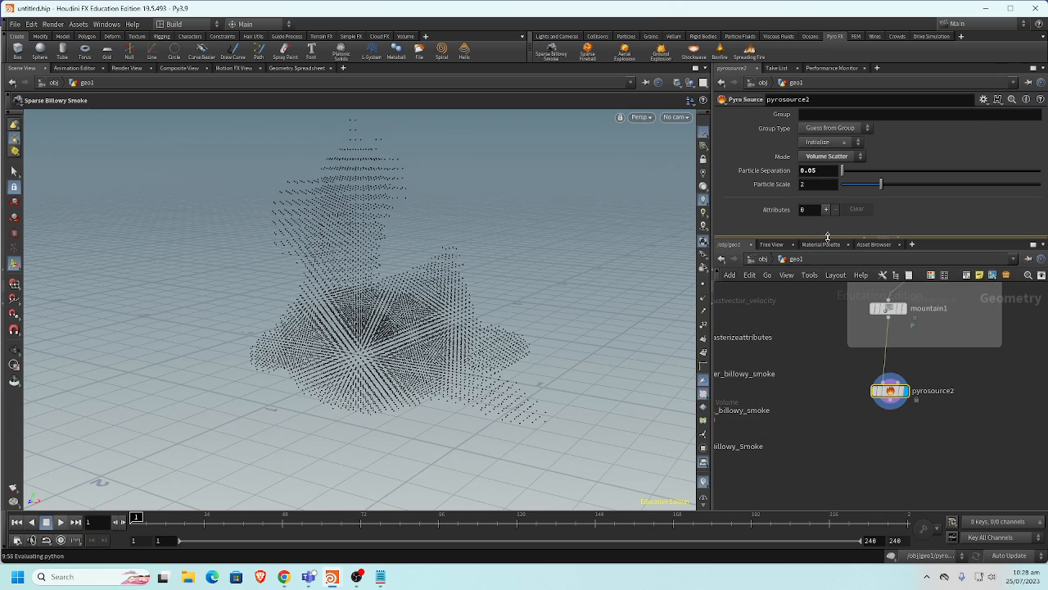
{"action": "left_click_drag", "start_coordinate": [826, 238], "coordinate": [824, 324]}
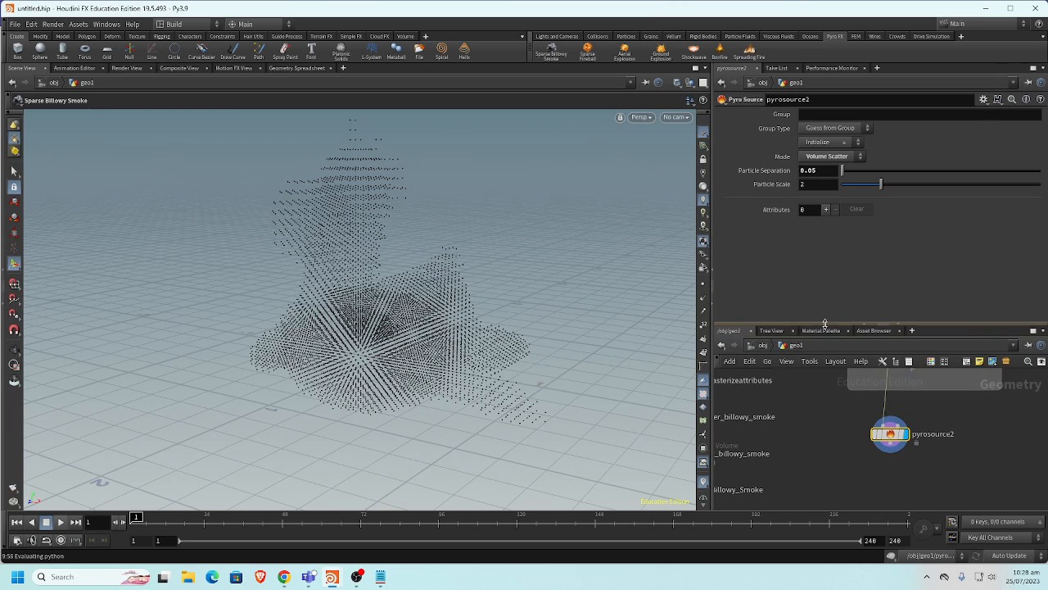
{"action": "left_click", "coordinate": [825, 209]}
{"action": "left_click", "coordinate": [862, 226]}
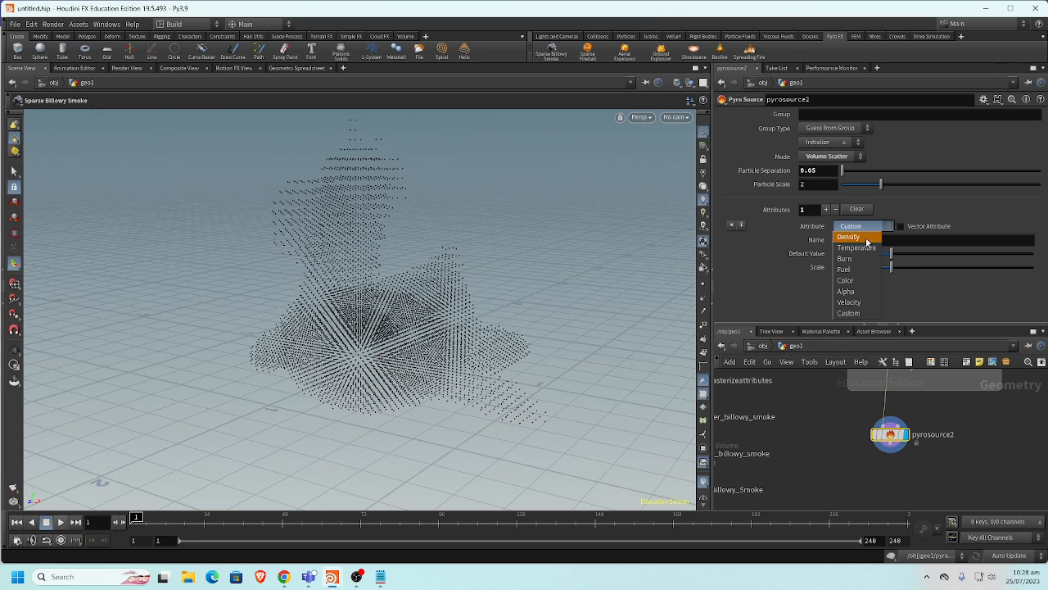
{"action": "left_click", "coordinate": [860, 236]}
Add a Volume Rasterize Attributes node fed by pyrosource2, set its attributes to density and display its output
{"action": "key", "text": "h"}
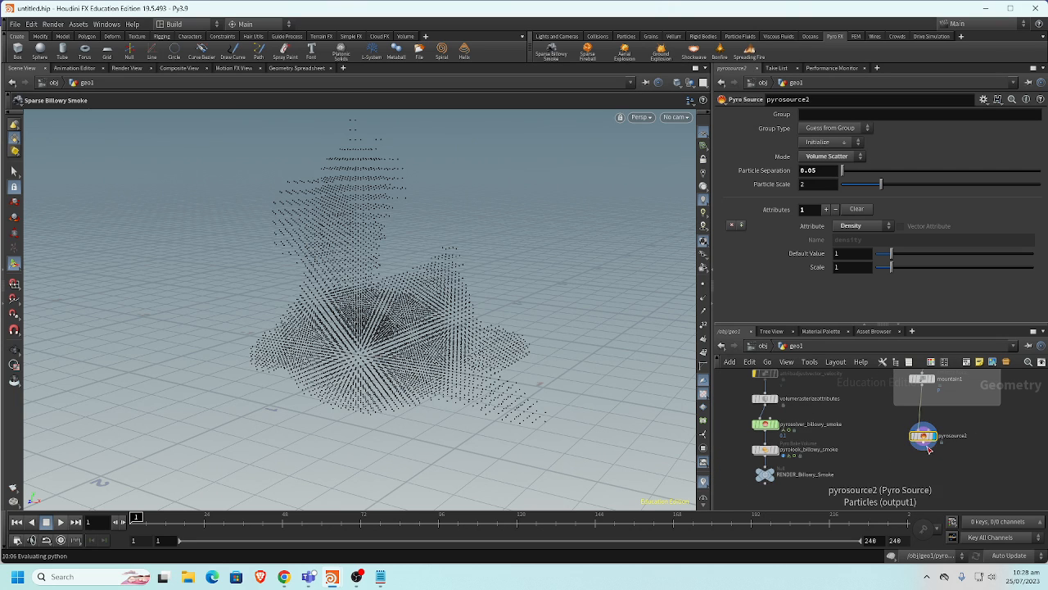
{"action": "left_click", "coordinate": [923, 449]}
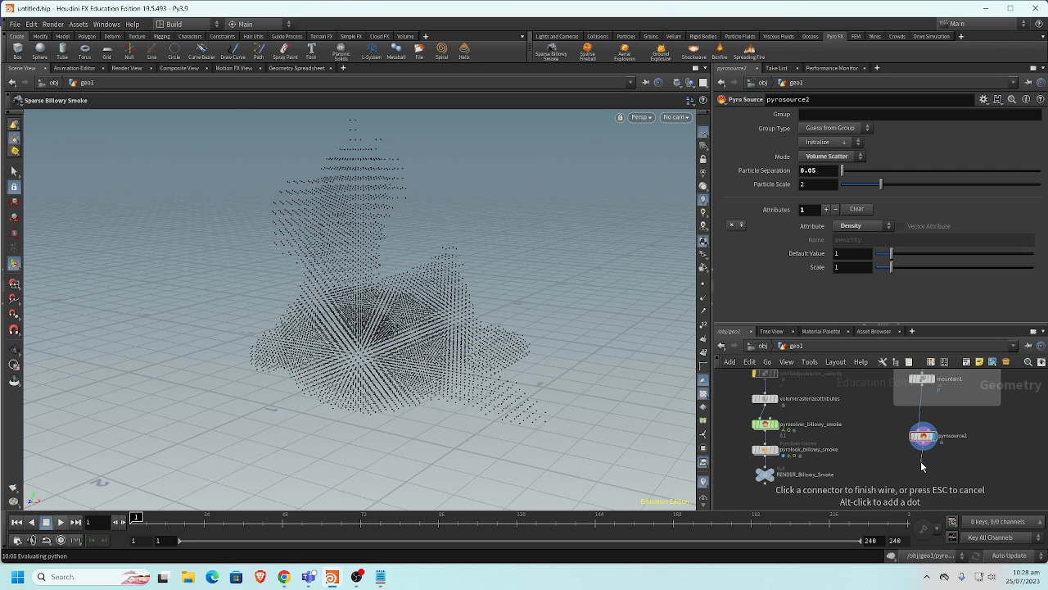
{"action": "left_click", "coordinate": [922, 467]}
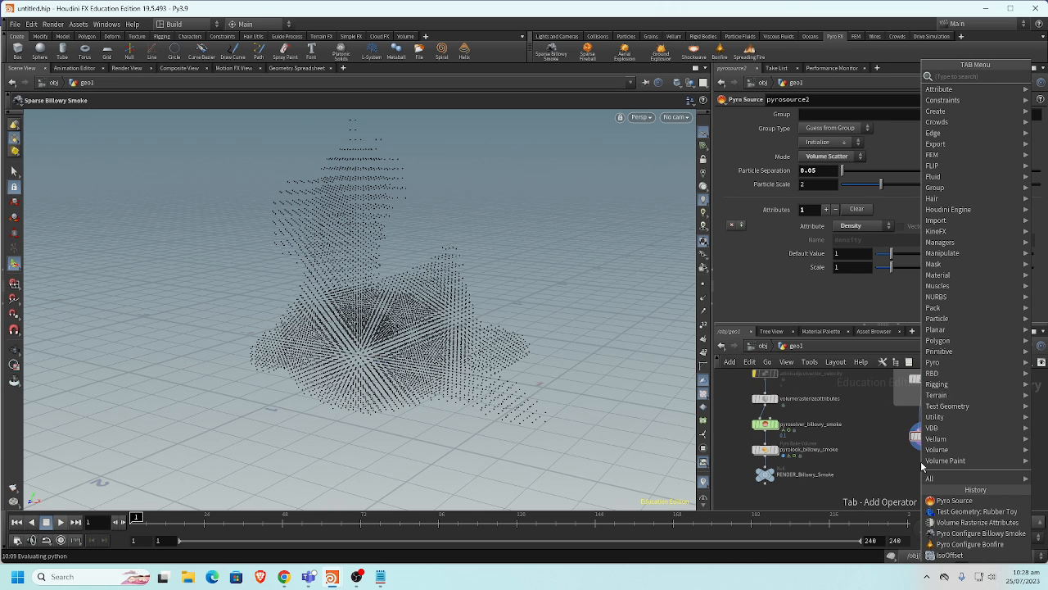
{"action": "left_click", "coordinate": [970, 522]}
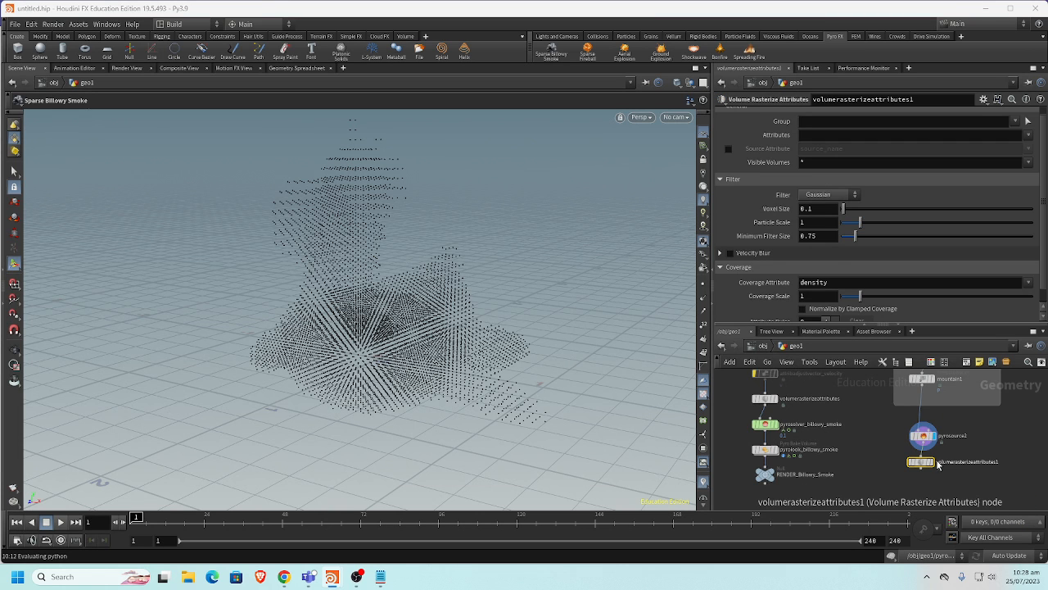
{"action": "left_click", "coordinate": [864, 134]}
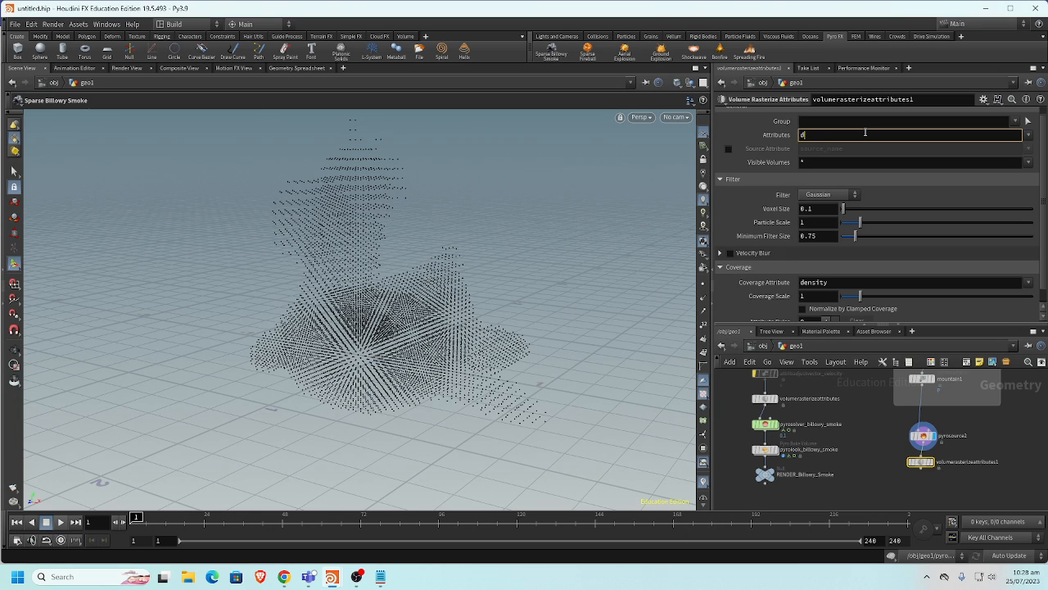
{"action": "key", "text": "Return"}
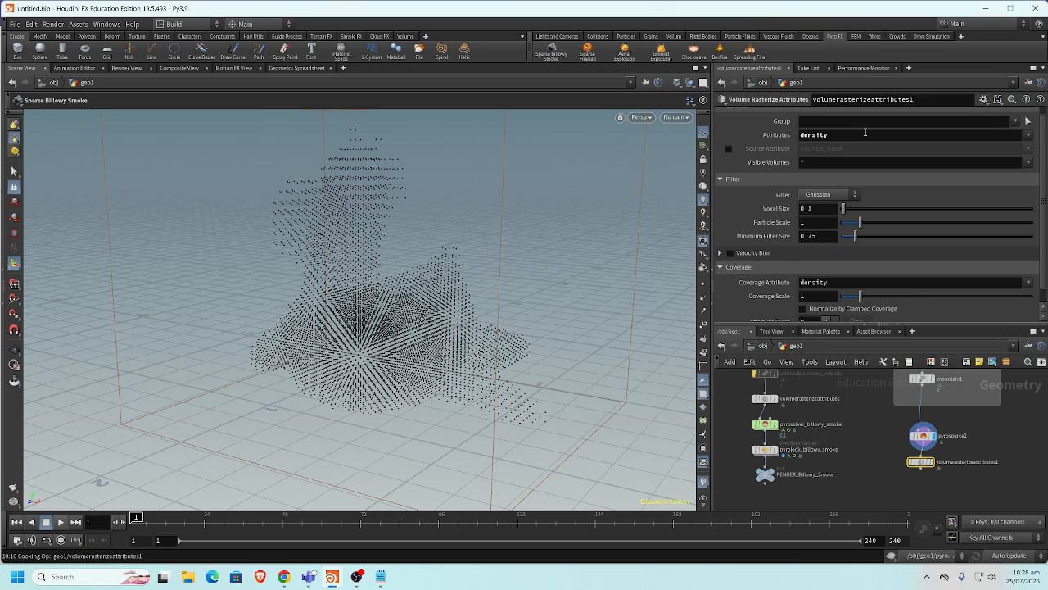
{"action": "left_click", "coordinate": [935, 465]}
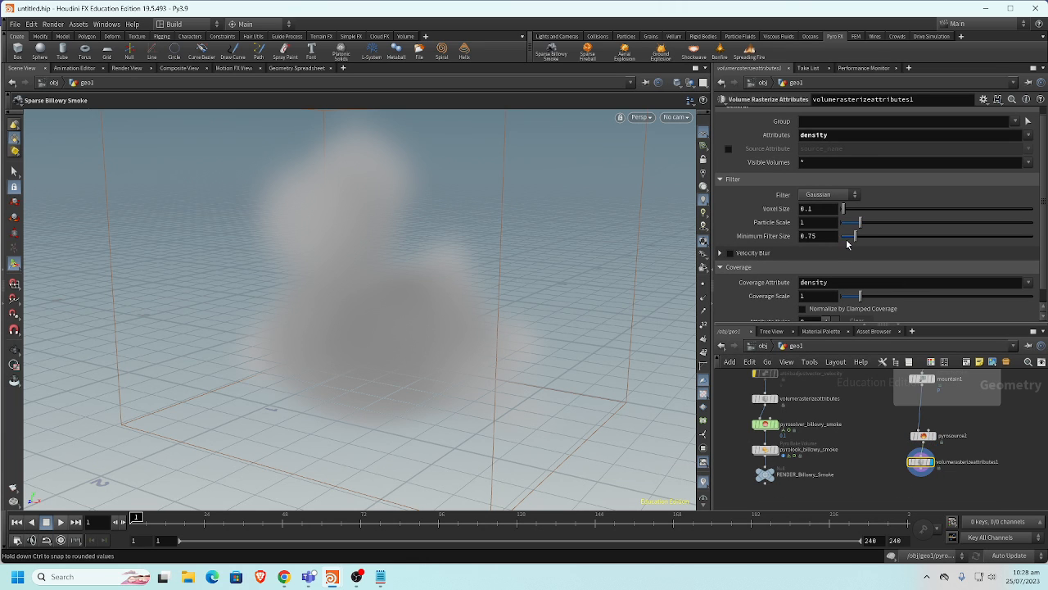
Set volumerasterizeattributes1's voxel size to 0.05 and compare it with pyrosource2's particle separation
{"action": "left_click", "coordinate": [815, 209]}
{"action": "key", "text": "BackSpace"}
{"action": "type", "text": "05"}
{"action": "key", "text": "Return"}
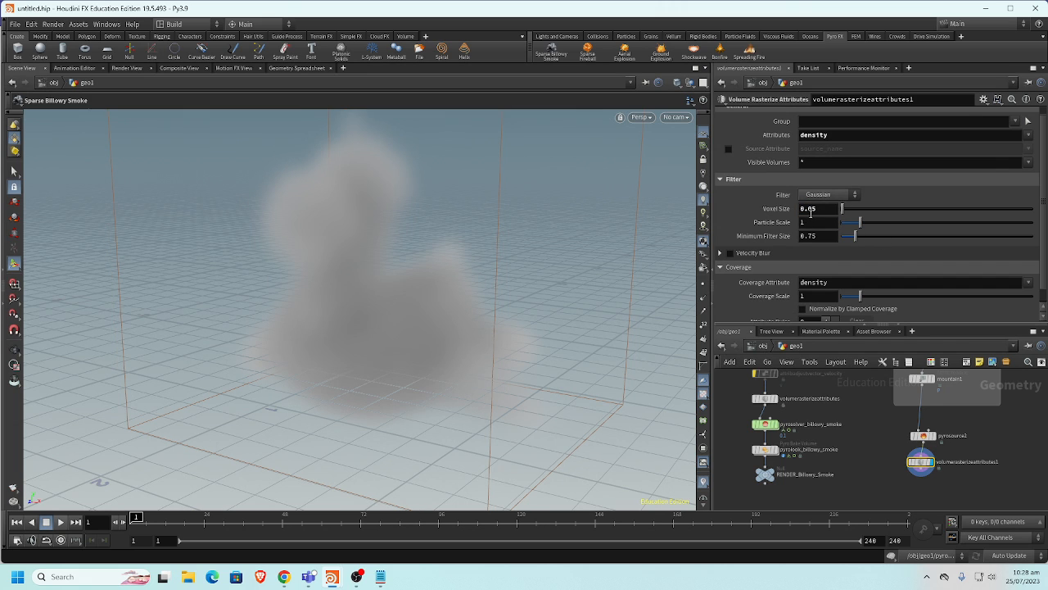
{"action": "left_click", "coordinate": [924, 436]}
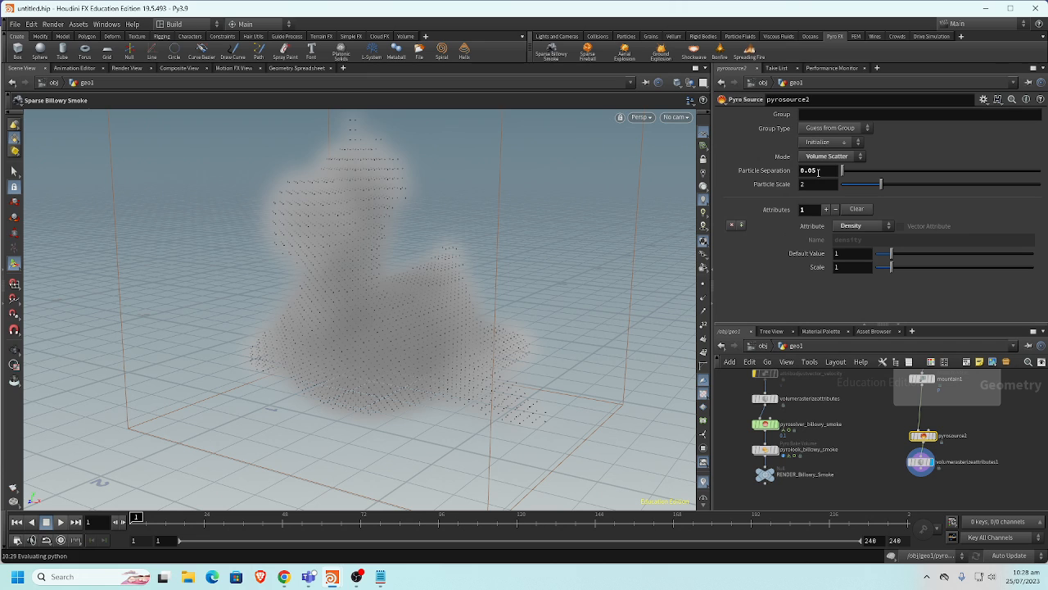
{"action": "left_click", "coordinate": [920, 462]}
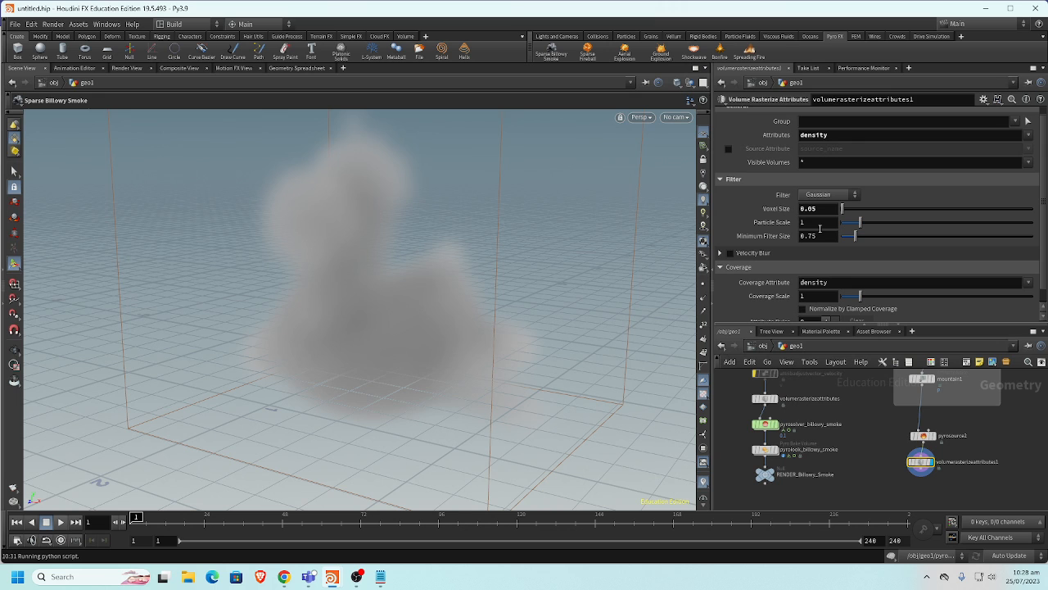
Link volumerasterizeattributes1's voxel size to pyrosource2's particle separation with a copied relative reference
{"action": "left_click", "coordinate": [924, 436]}
{"action": "right_click", "coordinate": [829, 171]}
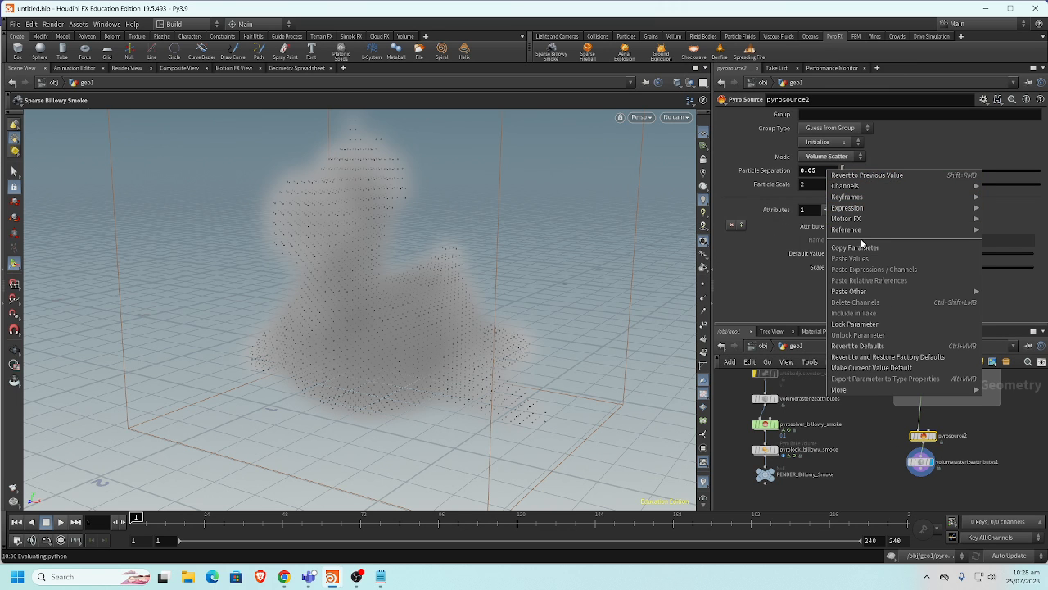
{"action": "left_click", "coordinate": [860, 246]}
{"action": "left_click", "coordinate": [921, 462]}
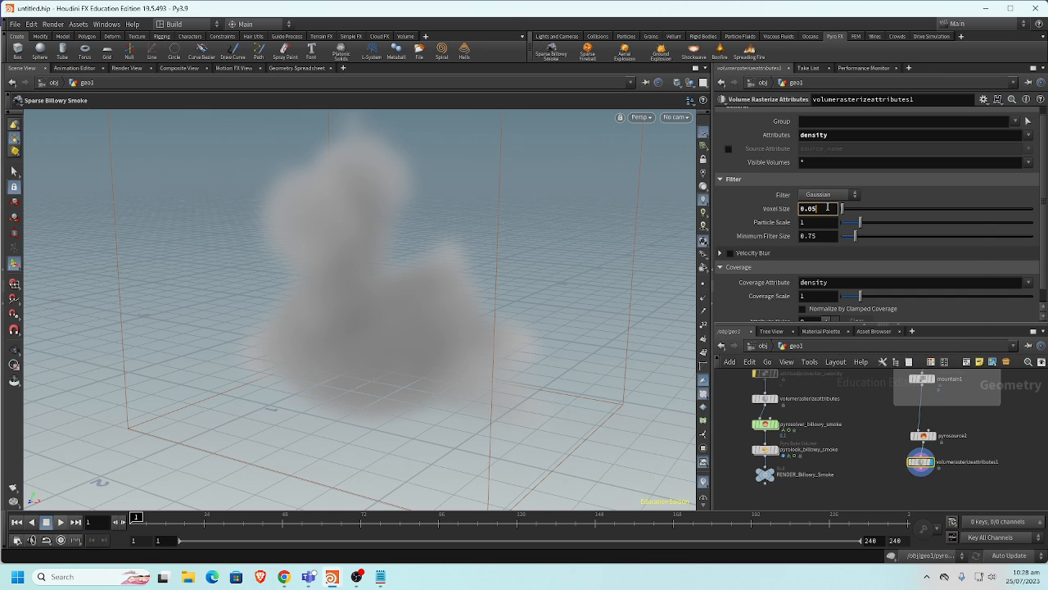
{"action": "right_click", "coordinate": [827, 207]}
{"action": "left_click", "coordinate": [784, 208]}
{"action": "double_click", "coordinate": [817, 210]}
{"action": "right_click", "coordinate": [817, 210]}
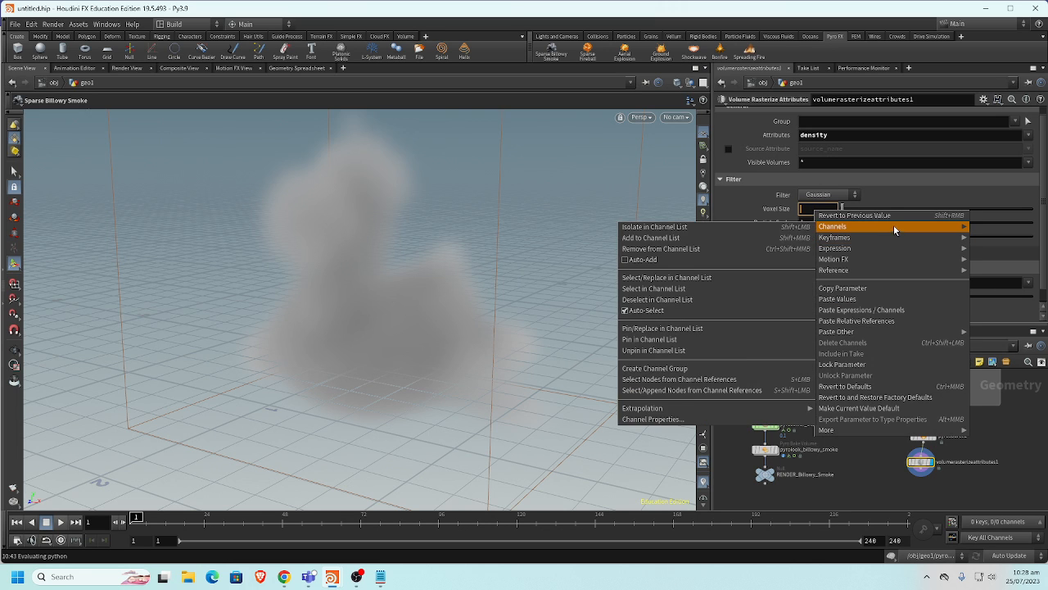
{"action": "mouse_move", "coordinate": [898, 240]}
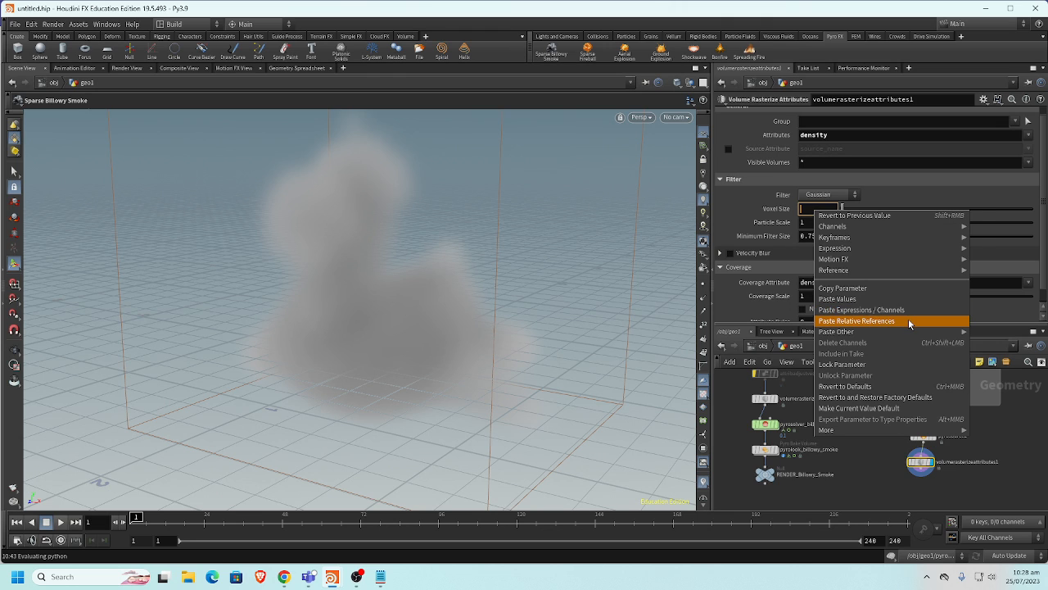
{"action": "left_click", "coordinate": [909, 319]}
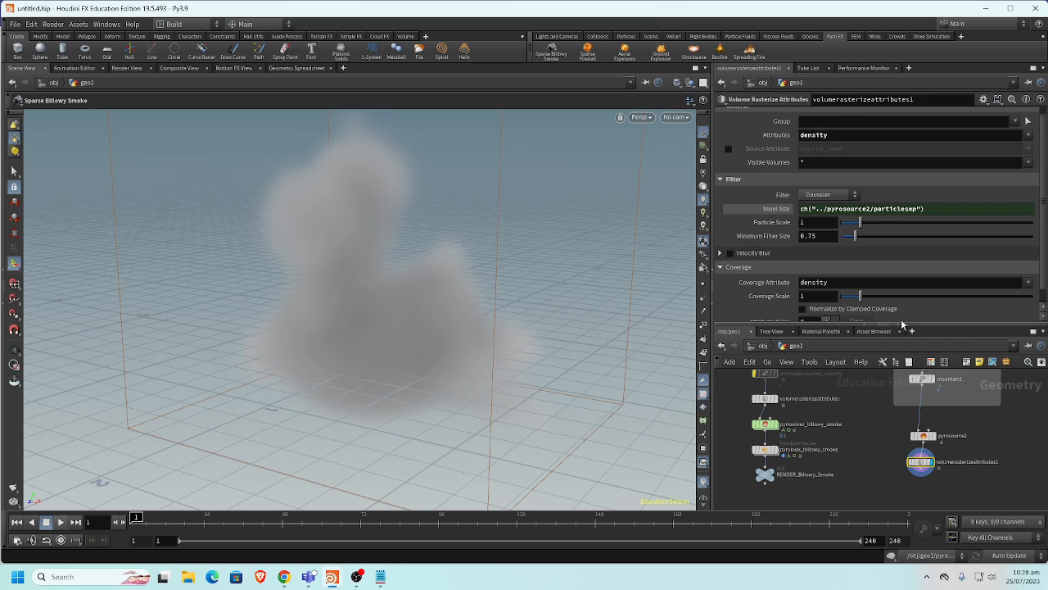
Set pyrosource2's particle separation to 0.1 and check the linked voxel size on volumerasterizeattributes1
{"action": "left_click", "coordinate": [923, 435]}
{"action": "left_click", "coordinate": [824, 170]}
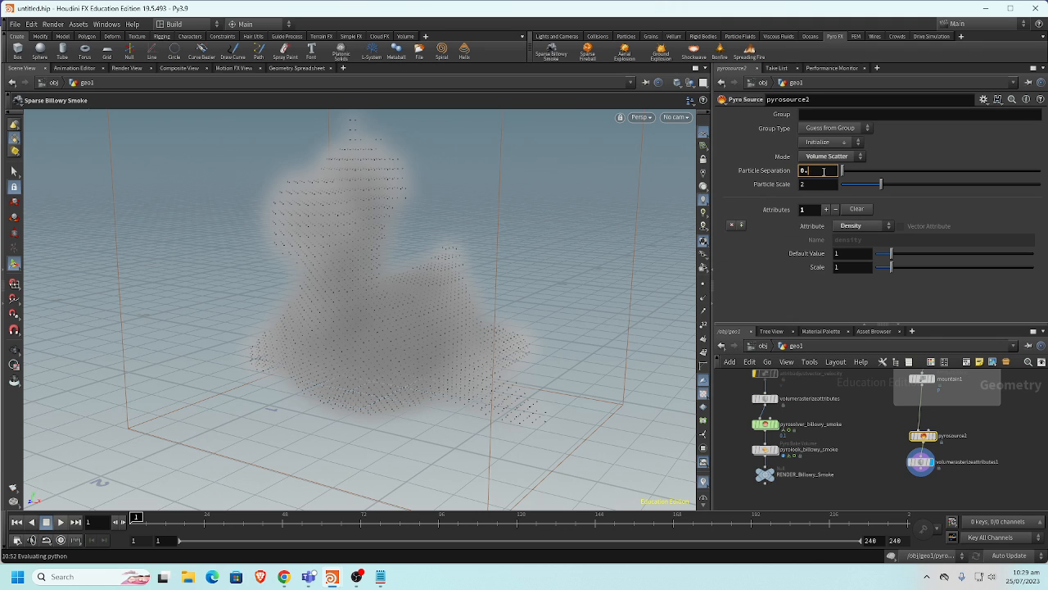
{"action": "type", "text": "1"}
{"action": "key", "text": "Return"}
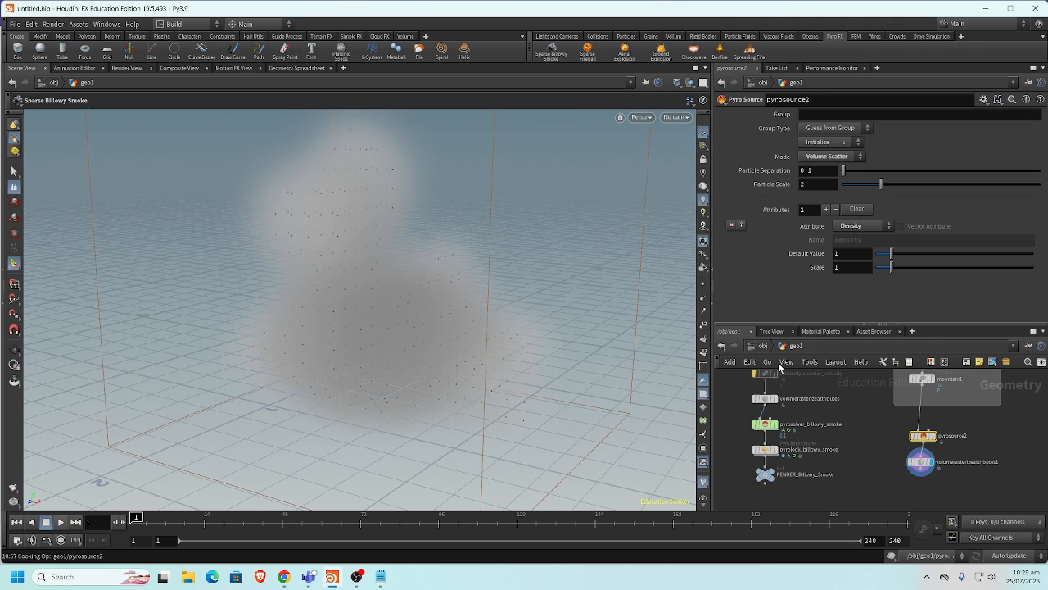
{"action": "left_click", "coordinate": [902, 451]}
{"action": "left_click", "coordinate": [904, 453]}
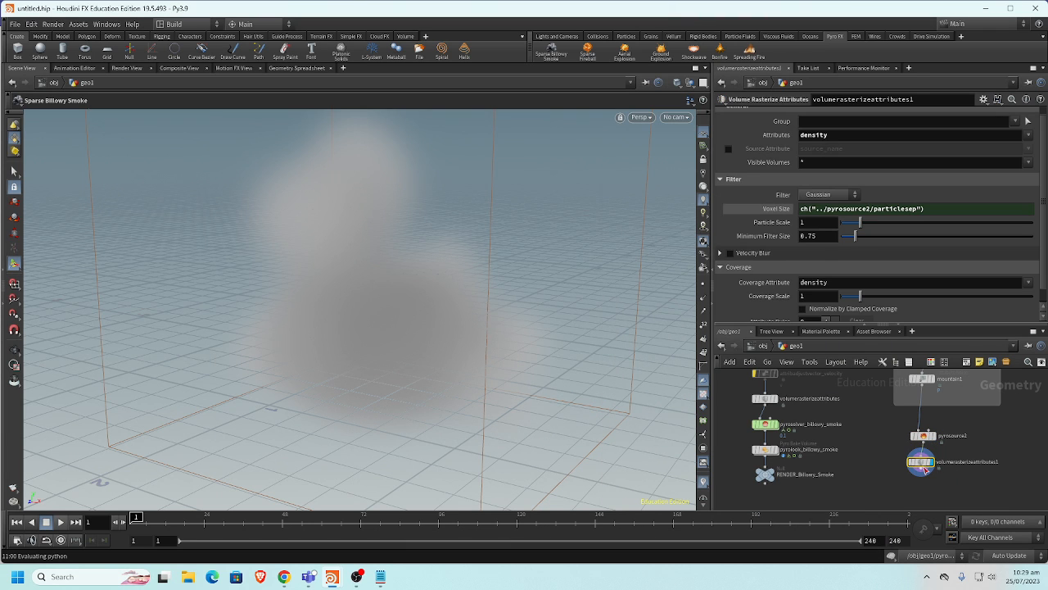
{"action": "left_click", "coordinate": [806, 222]}
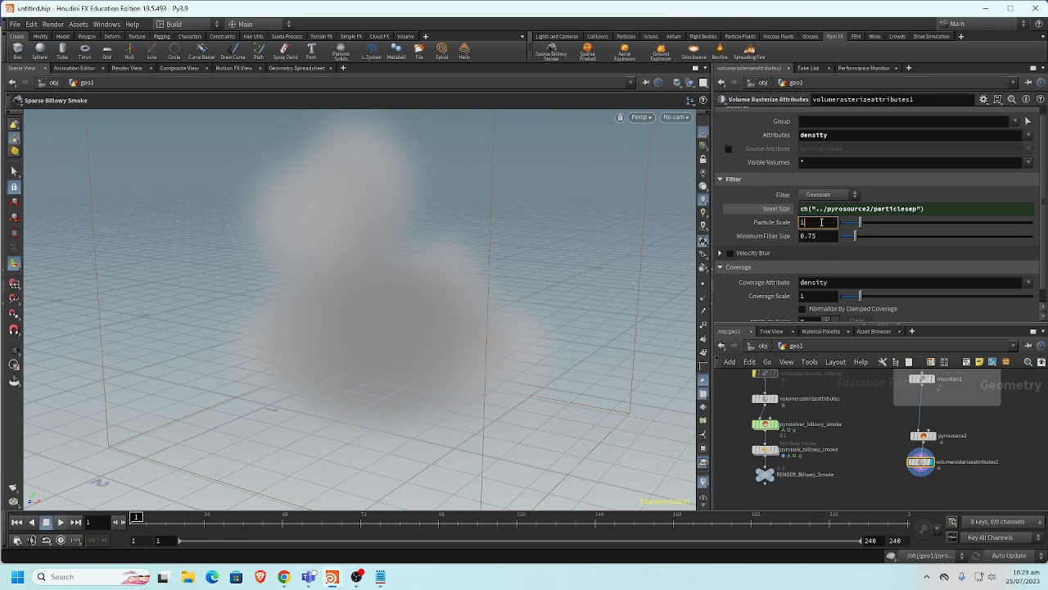
{"action": "left_click", "coordinate": [771, 211]}
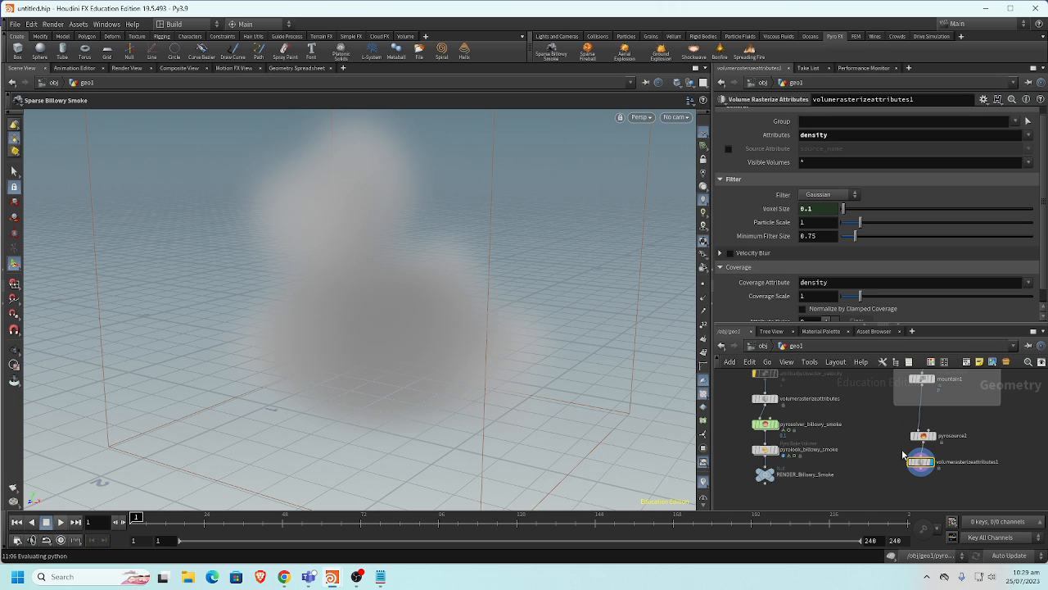
Set pyrosource2's particle separation to 0.05
{"action": "left_click", "coordinate": [923, 435]}
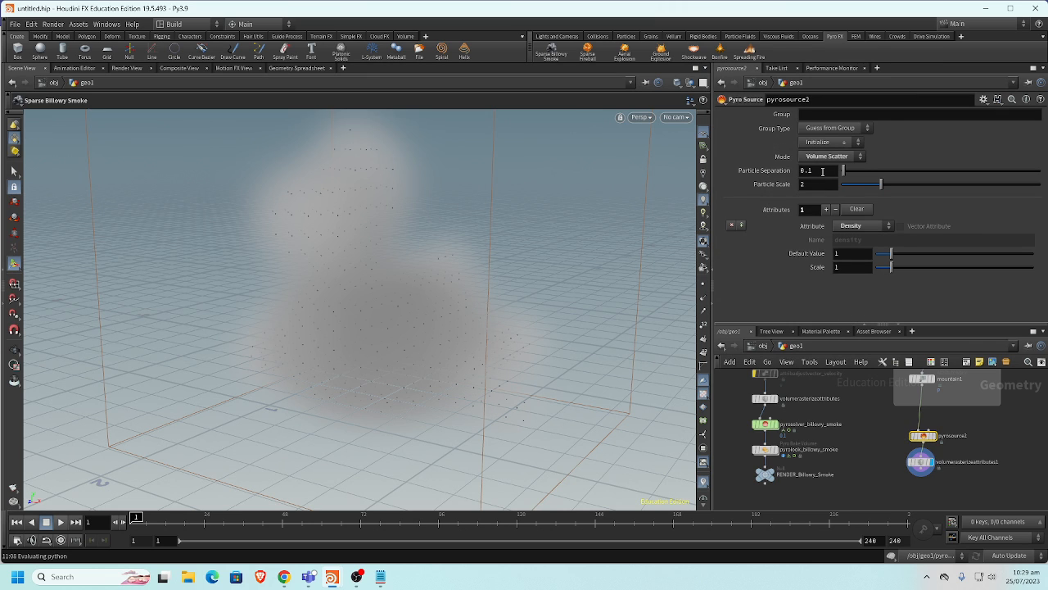
{"action": "left_click", "coordinate": [823, 170]}
{"action": "type", "text": "0.05"}
{"action": "key", "text": "Return"}
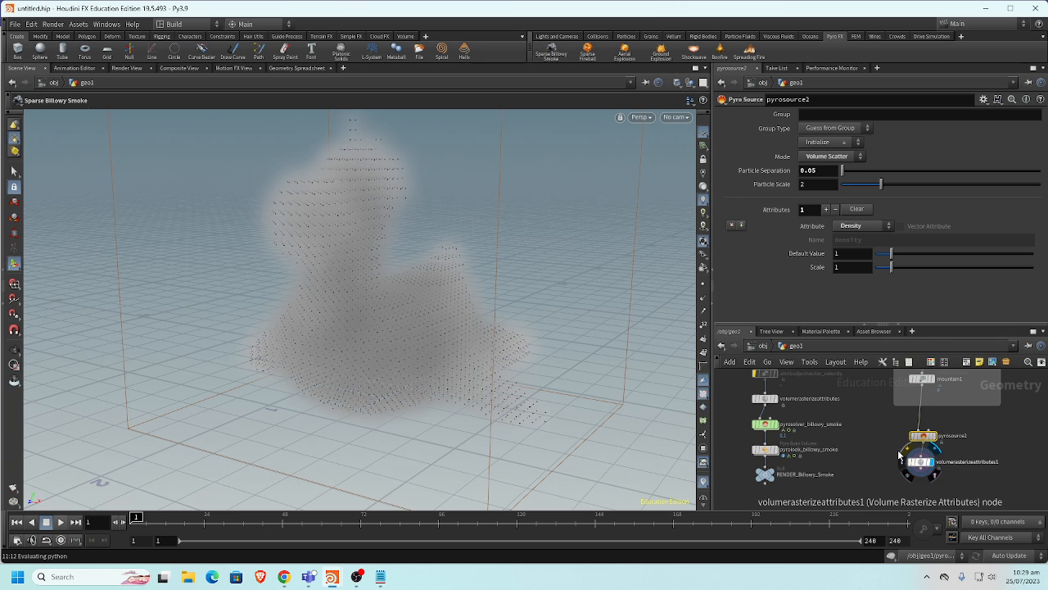
Move pyrosource2 and volumerasterizeattributes1 together slightly lower beneath the shape box
{"action": "left_click", "coordinate": [921, 463]}
{"action": "scroll", "coordinate": [987, 461], "scroll_direction": "down", "scroll_amount": 2}
{"action": "middle_click_drag", "start_coordinate": [988, 379], "coordinate": [954, 374]}
{"action": "scroll", "coordinate": [904, 443], "scroll_direction": "down", "scroll_amount": 2}
{"action": "middle_click_drag", "start_coordinate": [948, 413], "coordinate": [945, 420]}
{"action": "left_click_drag", "start_coordinate": [841, 426], "coordinate": [912, 477]}
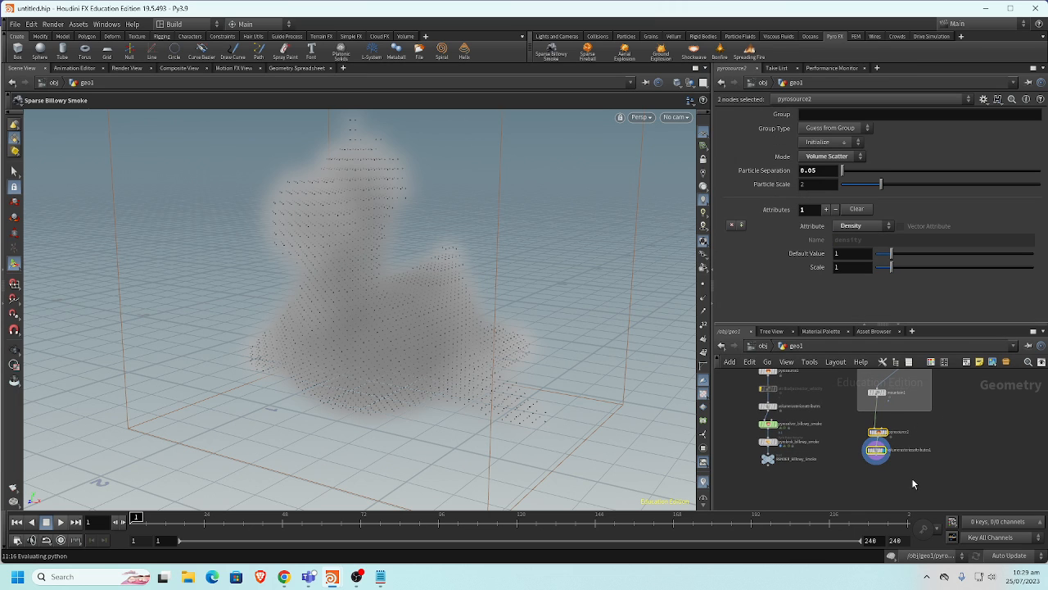
{"action": "left_click_drag", "start_coordinate": [879, 432], "coordinate": [880, 444]}
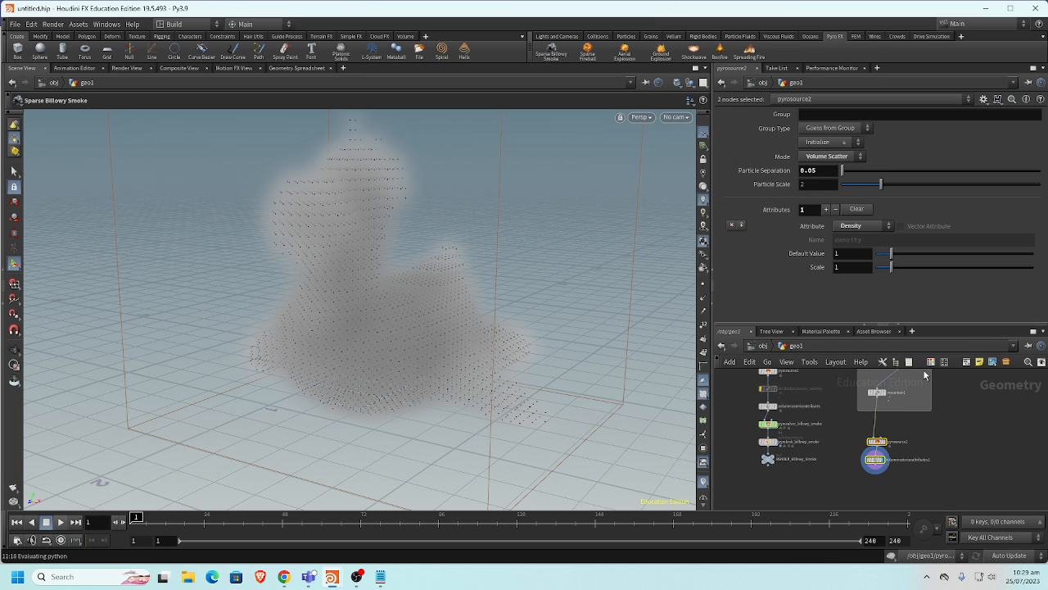
Enclose pyrosource2 and volumerasterizeattributes1 in a network box titled "Cloud making" and size it to fit both nodes
{"action": "left_click", "coordinate": [966, 361]}
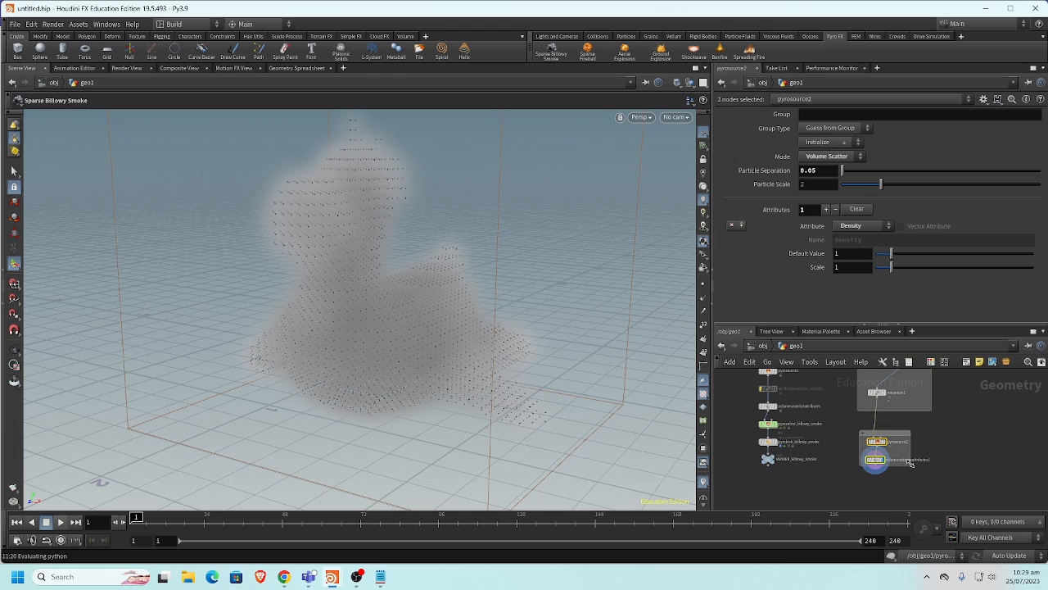
{"action": "left_click_drag", "start_coordinate": [911, 465], "coordinate": [948, 494]}
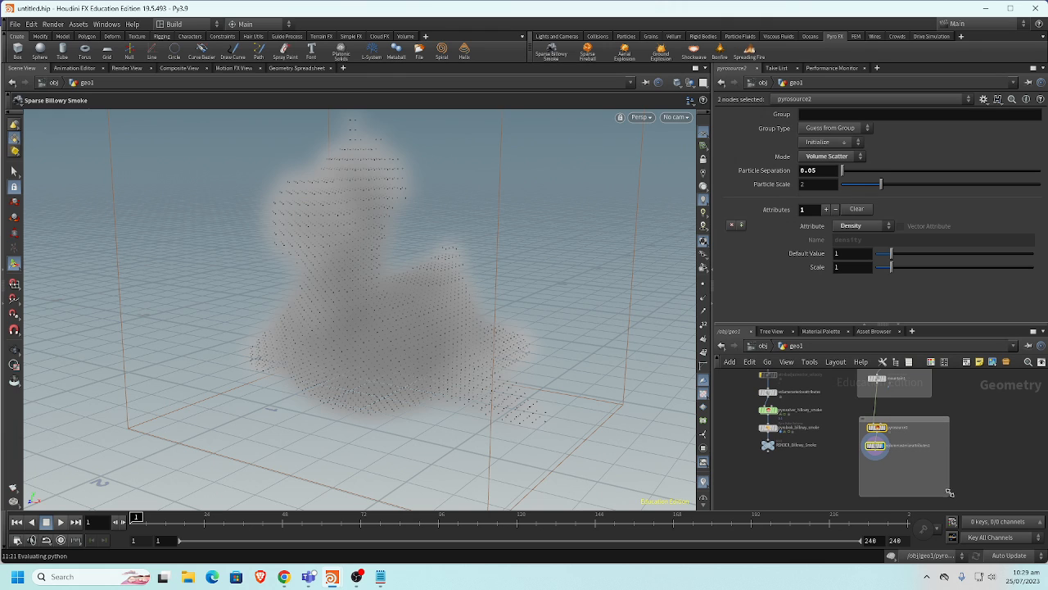
{"action": "left_click", "coordinate": [910, 419]}
{"action": "double_click", "coordinate": [911, 418]}
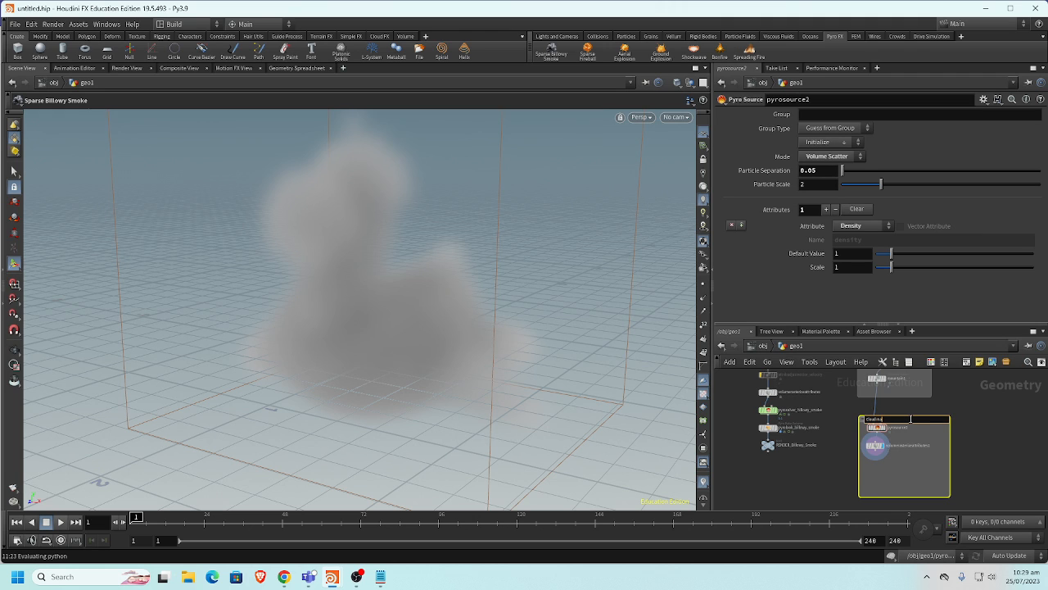
{"action": "type", "text": "Cloudmaking"}
{"action": "key", "text": "Return"}
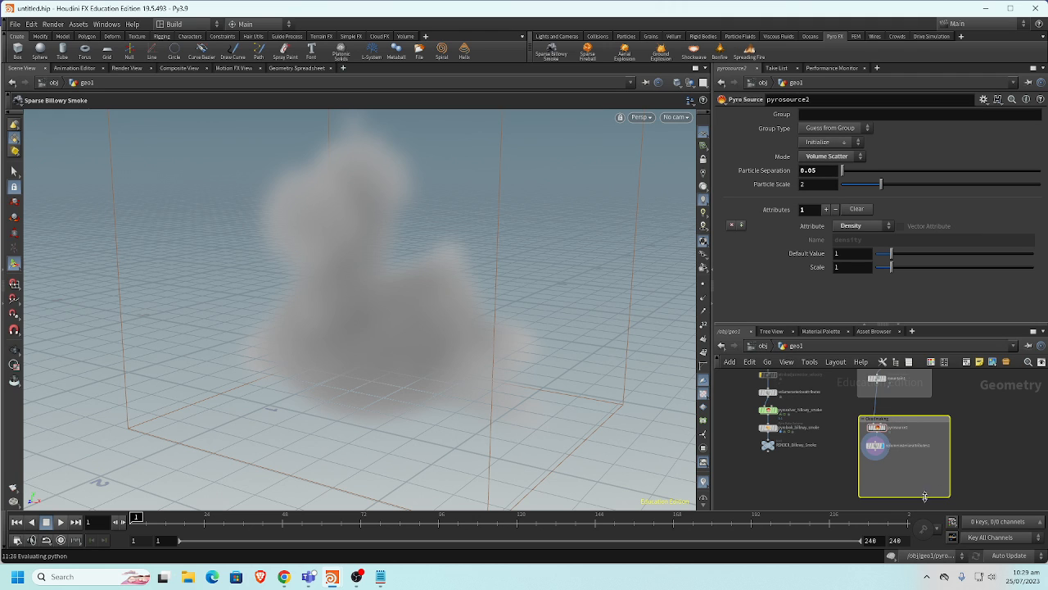
{"action": "left_click_drag", "start_coordinate": [918, 497], "coordinate": [919, 464]}
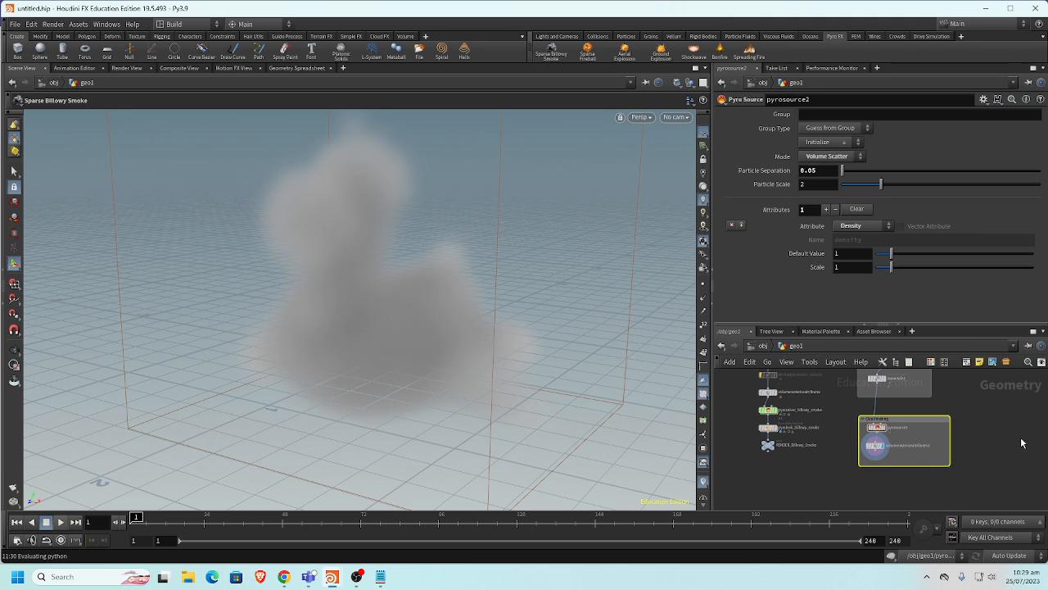
Collapse the parameter pane so the network editor takes the full height
{"action": "middle_click_drag", "start_coordinate": [978, 449], "coordinate": [964, 482]}
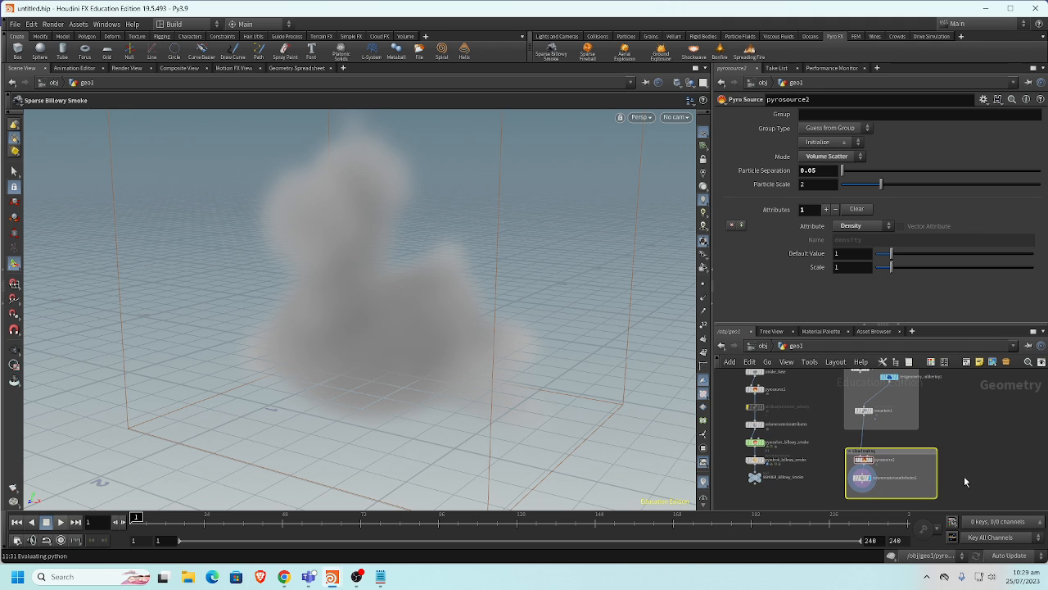
{"action": "left_click", "coordinate": [865, 323]}
{"action": "scroll", "coordinate": [819, 238], "scroll_direction": "up", "scroll_amount": 5}
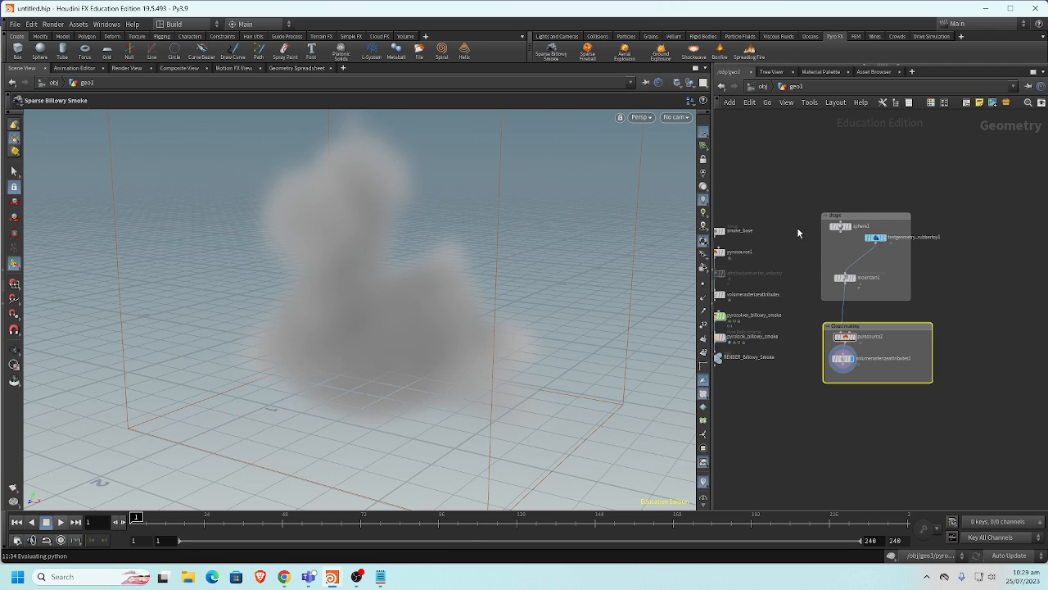
{"action": "scroll", "coordinate": [860, 254], "scroll_direction": "down", "scroll_amount": 2}
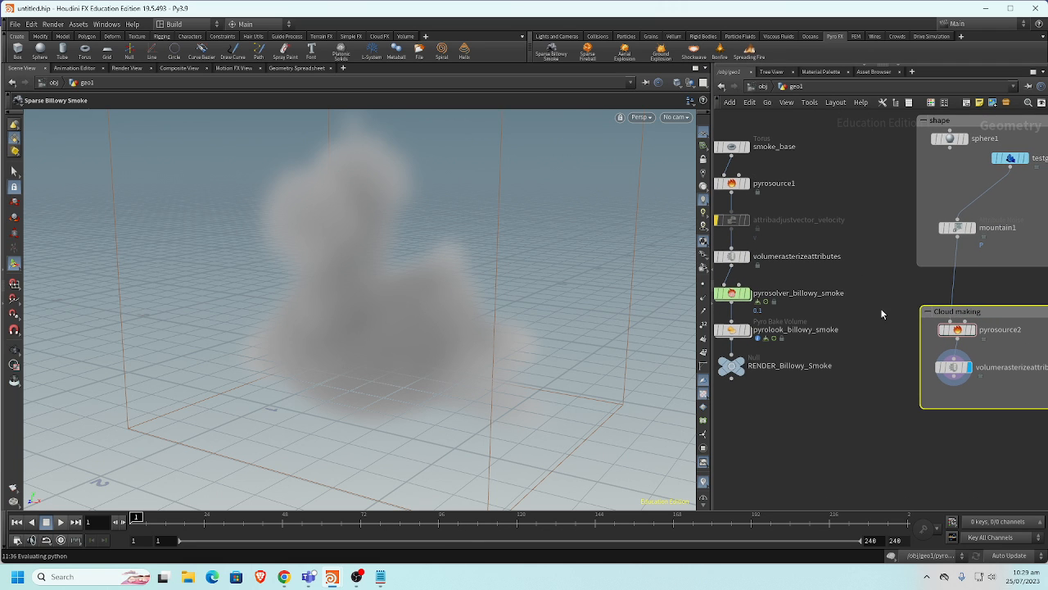
{"action": "middle_click_drag", "start_coordinate": [864, 338], "coordinate": [796, 398]}
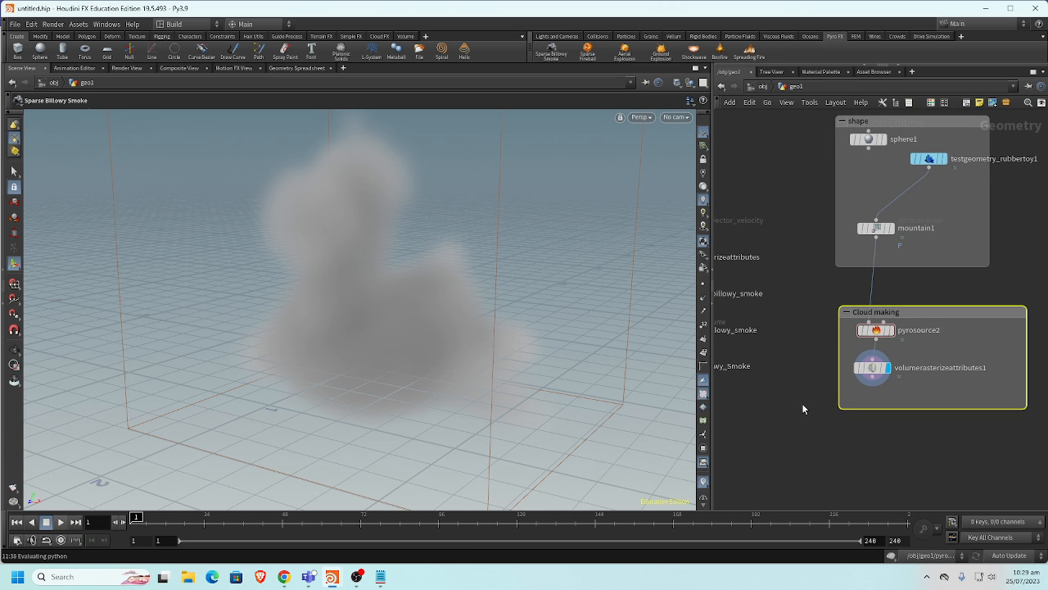
Try lighting the smoke with an environment light and undo adding it
{"action": "key", "text": "Escape"}
{"action": "left_click_drag", "start_coordinate": [451, 269], "coordinate": [492, 274]}
{"action": "left_click", "coordinate": [556, 47]}
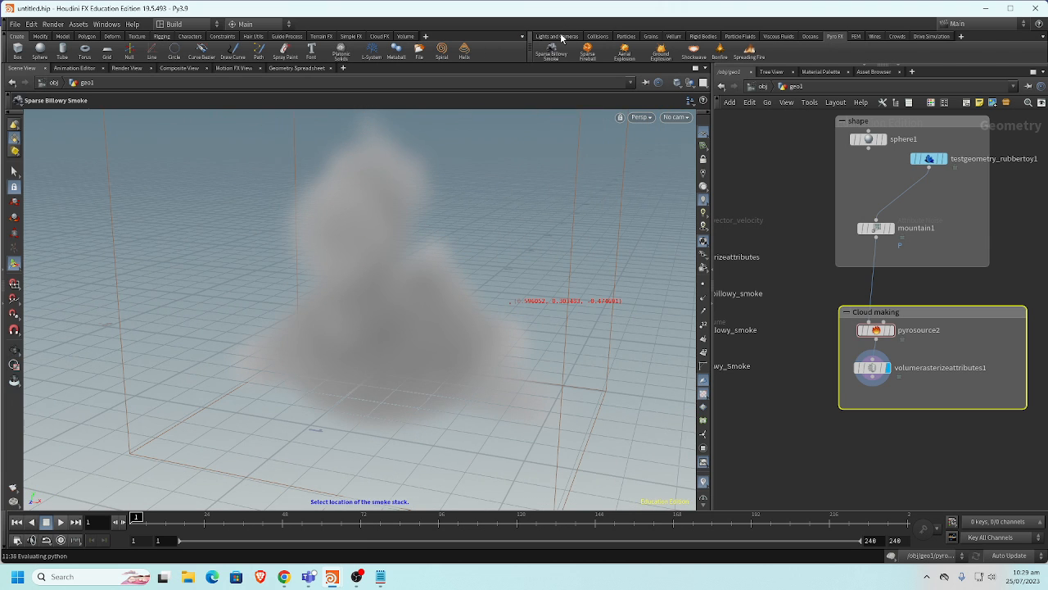
{"action": "left_click", "coordinate": [562, 36]}
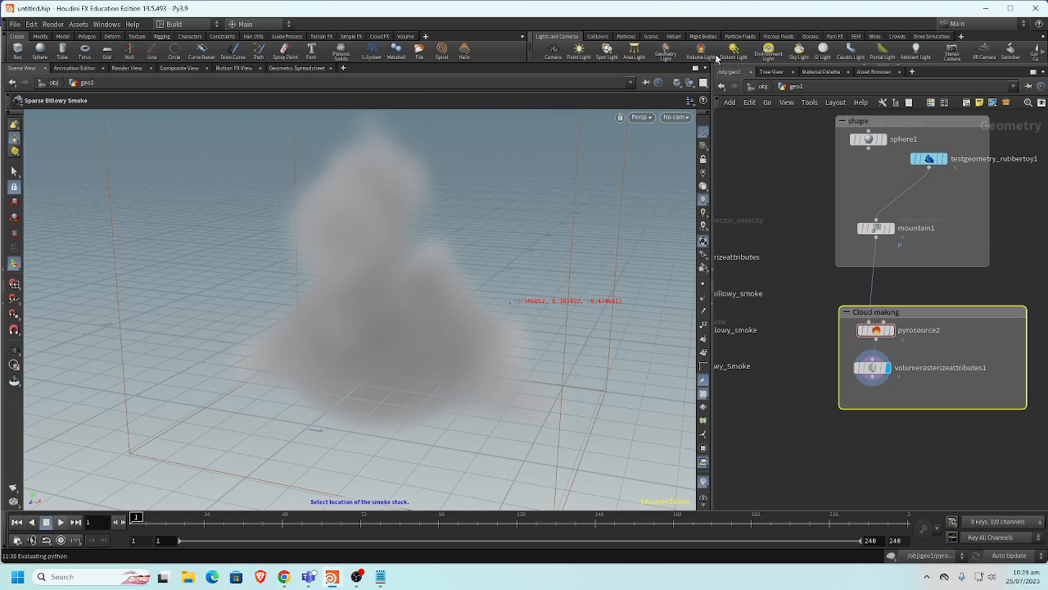
{"action": "left_click", "coordinate": [499, 227]}
{"action": "key", "text": "Escape"}
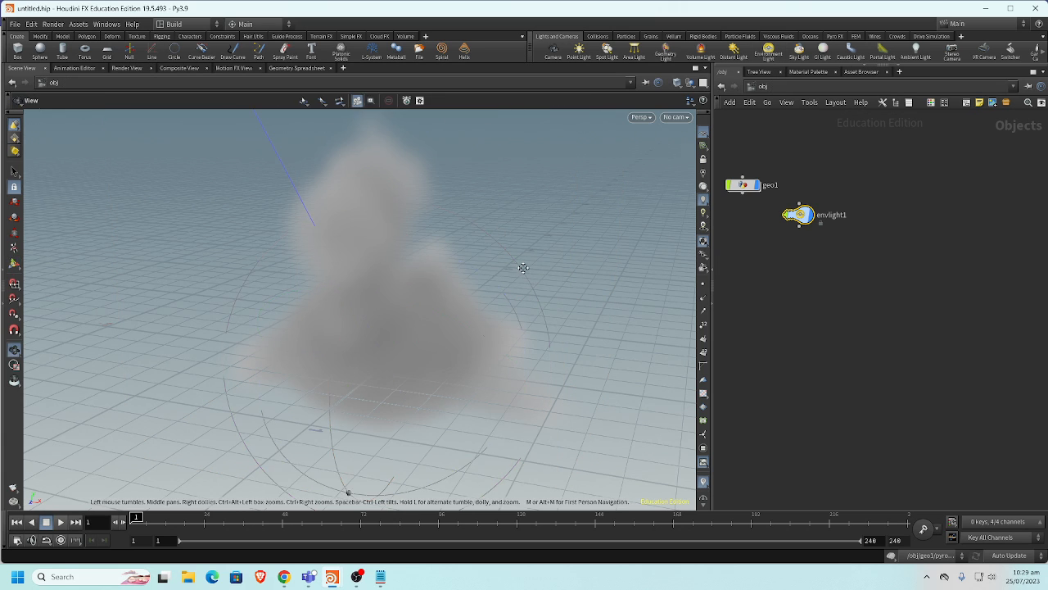
{"action": "left_click_drag", "start_coordinate": [523, 267], "coordinate": [519, 227]}
{"action": "key", "text": "Return"}
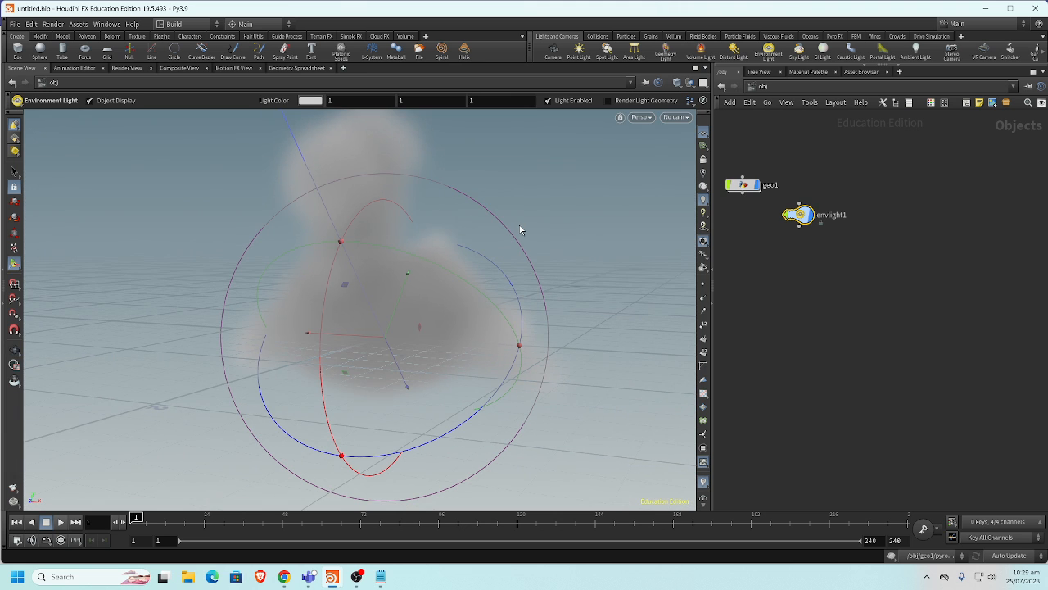
{"action": "middle_click_drag", "start_coordinate": [775, 250], "coordinate": [828, 274]}
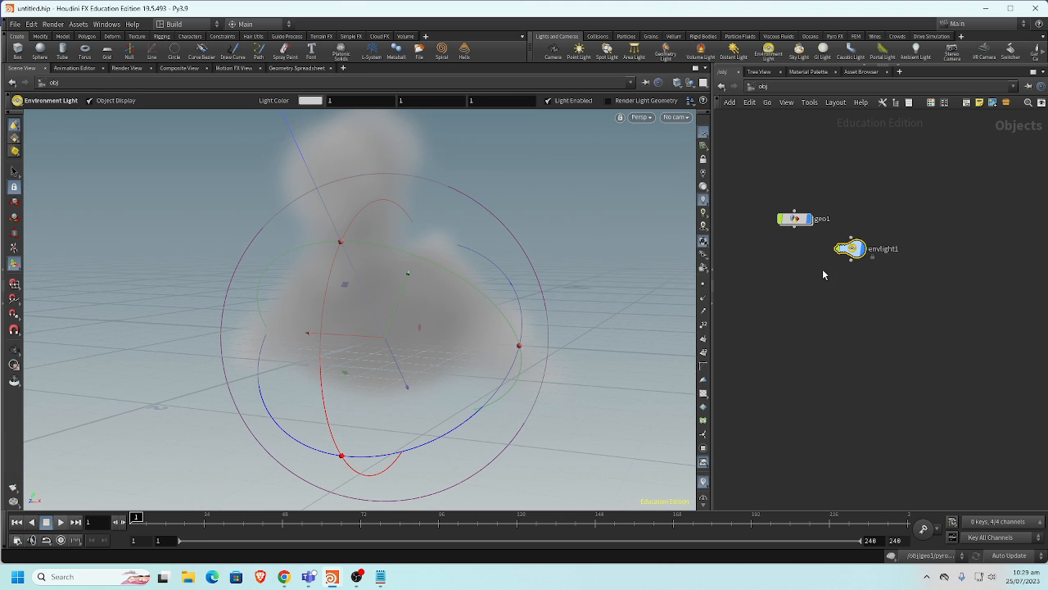
{"action": "key", "text": "ctrl+z"}
Add a Sky Light to the scene and inspect the cloud under it
{"action": "left_click", "coordinate": [799, 50]}
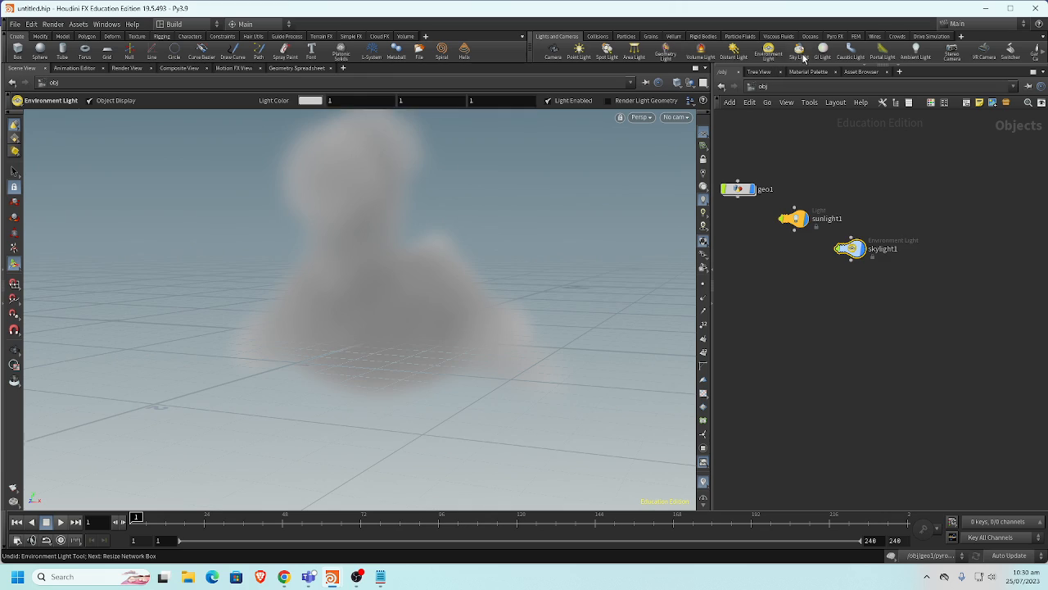
{"action": "left_click_drag", "start_coordinate": [537, 190], "coordinate": [585, 199]}
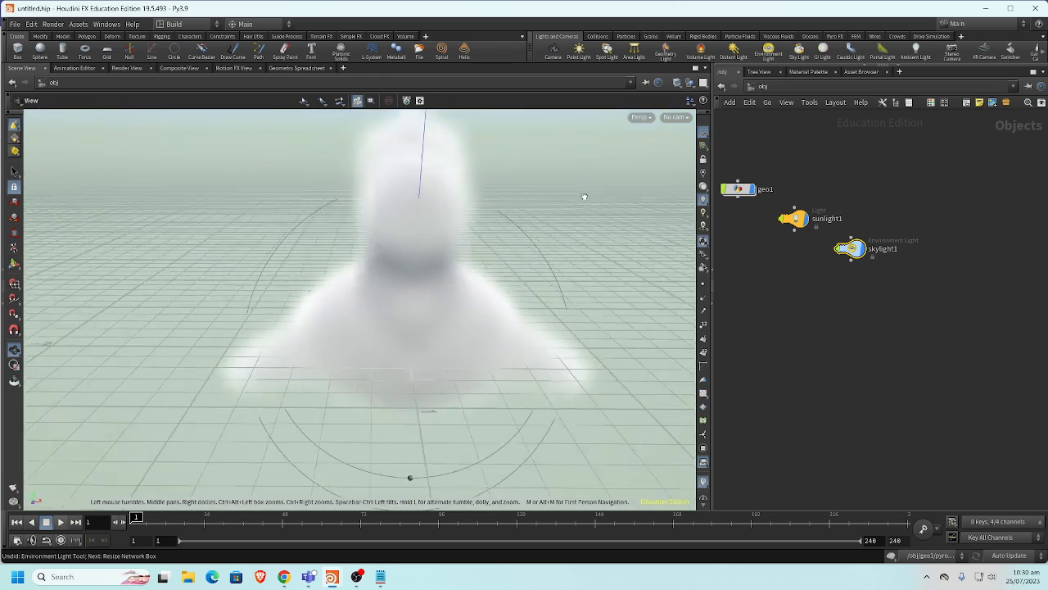
{"action": "key", "text": "Return"}
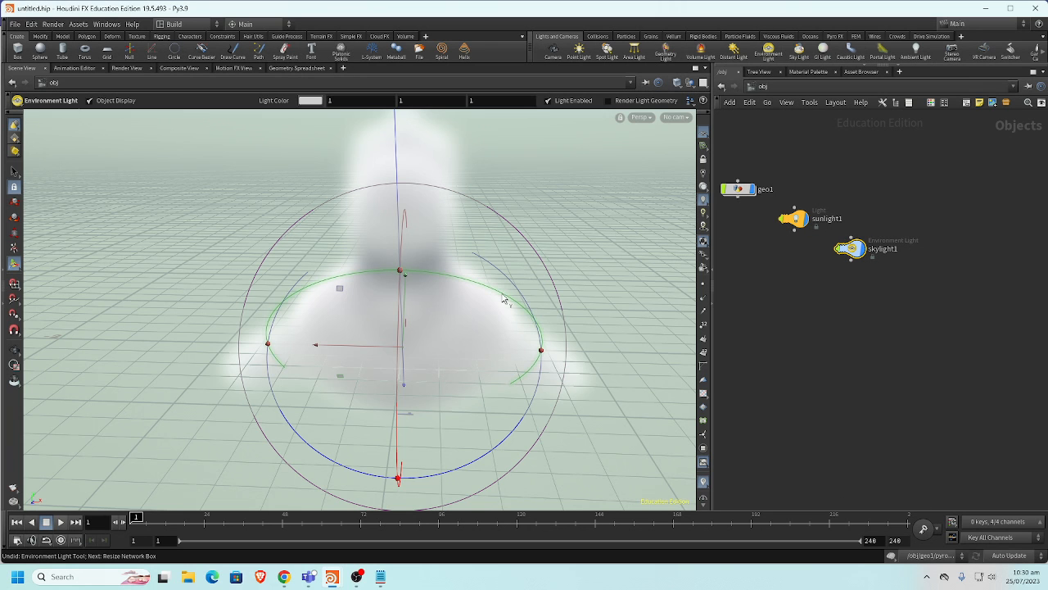
Rotate the sky light about two axes so the cloud is lit from one side
{"action": "left_click_drag", "start_coordinate": [506, 299], "coordinate": [387, 297]}
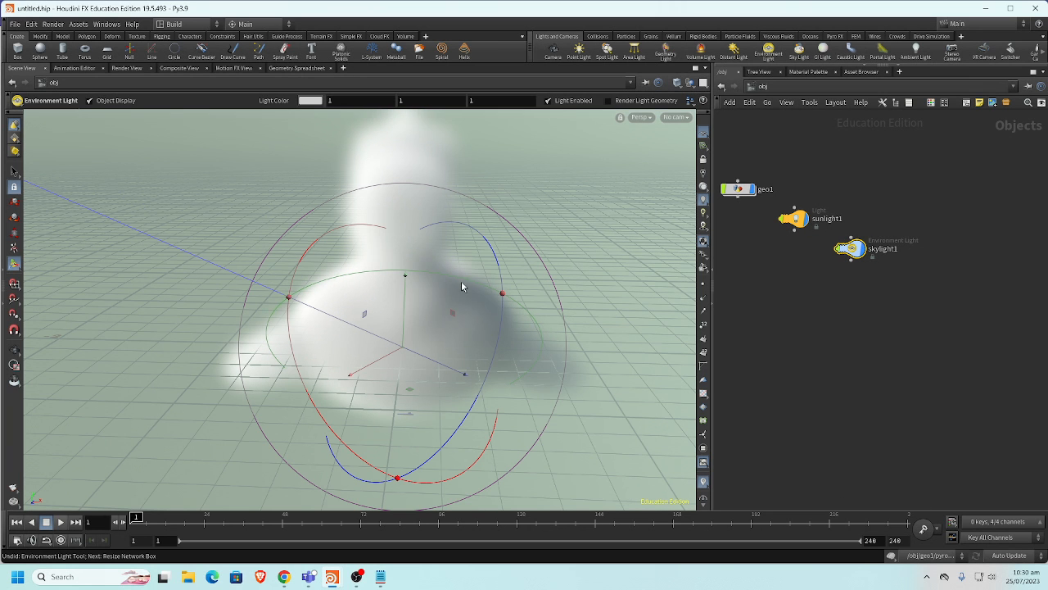
{"action": "mouse_move", "coordinate": [461, 286]}
{"action": "left_mouse_down"}
{"action": "mouse_move", "coordinate": [480, 253]}
{"action": "mouse_move", "coordinate": [489, 276]}
{"action": "mouse_move", "coordinate": [477, 306]}
{"action": "mouse_move", "coordinate": [466, 276]}
{"action": "left_mouse_up"}
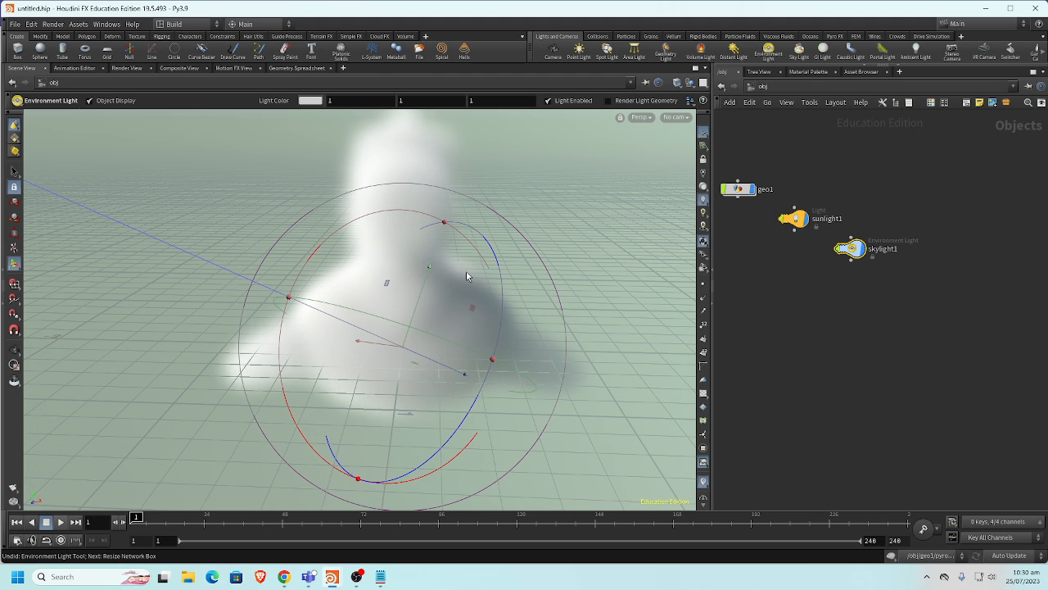
{"action": "left_click_drag", "start_coordinate": [492, 217], "coordinate": [484, 249]}
{"action": "key", "text": "Escape"}
{"action": "left_click_drag", "start_coordinate": [547, 254], "coordinate": [515, 264]}
{"action": "key", "text": "Return"}
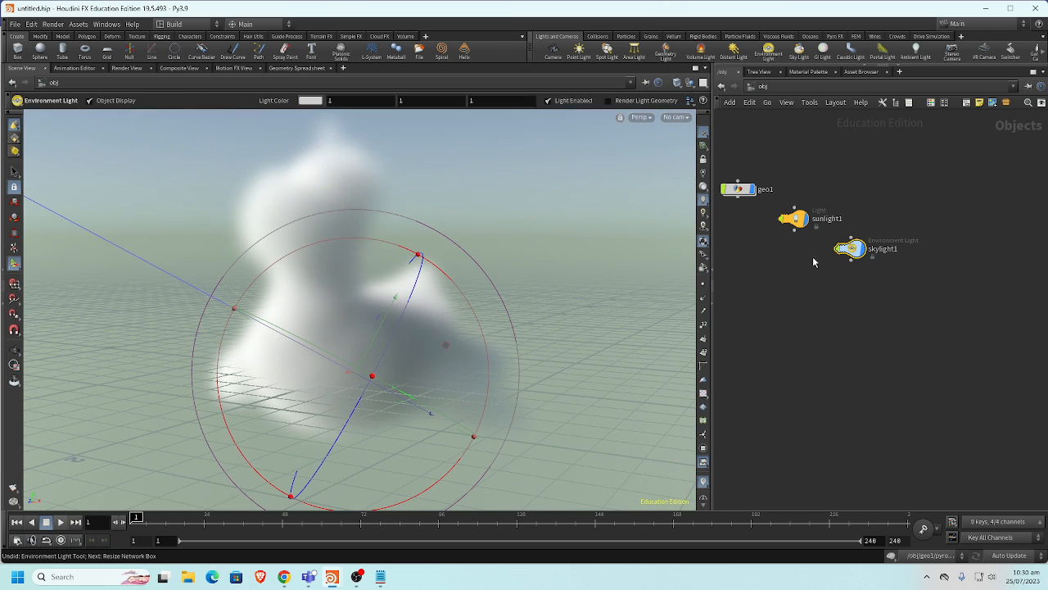
Enter the geo1 object's network with no node selected
{"action": "key", "text": "h"}
{"action": "double_click", "coordinate": [799, 223]}
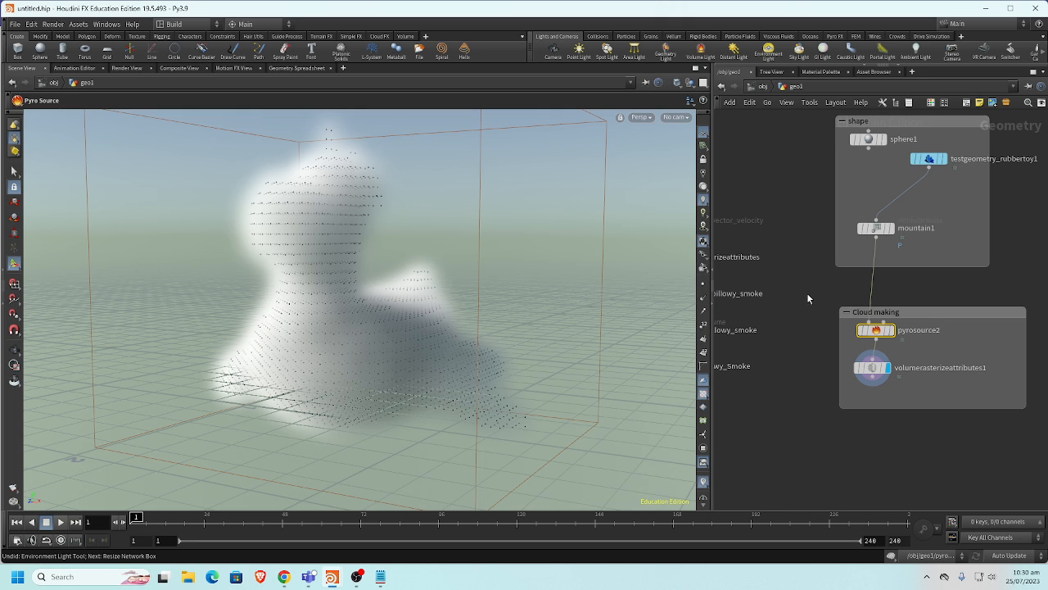
{"action": "left_click", "coordinate": [820, 422]}
{"action": "middle_click_drag", "start_coordinate": [774, 396], "coordinate": [853, 350]}
{"action": "scroll", "coordinate": [883, 363], "scroll_direction": "down", "scroll_amount": 2}
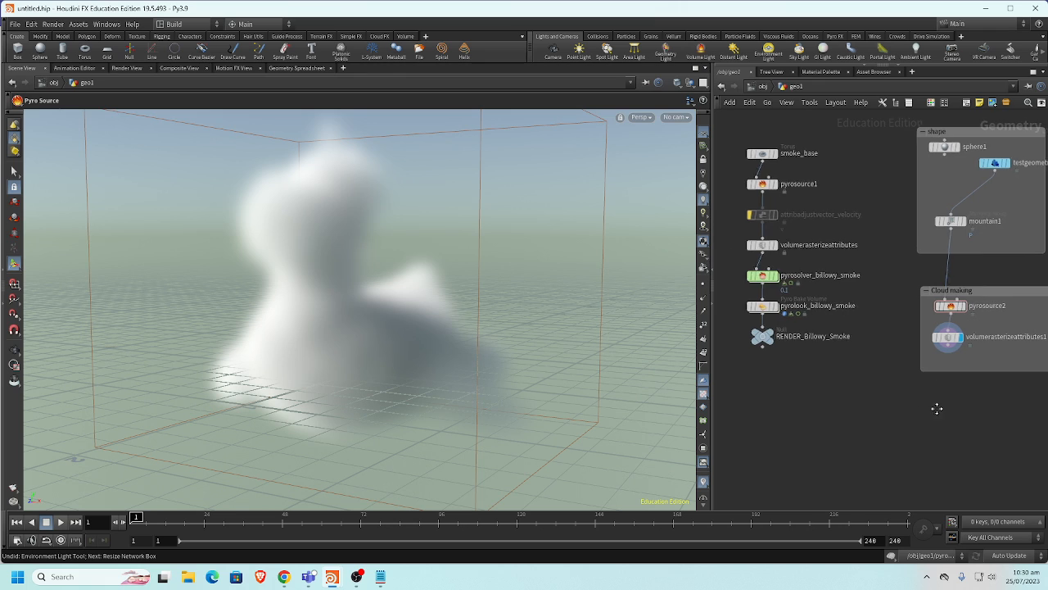
Retitle the "Cloud making" network box as "Cloud Creating"
{"action": "middle_click_drag", "start_coordinate": [937, 407], "coordinate": [855, 367]}
{"action": "left_click", "coordinate": [882, 248]}
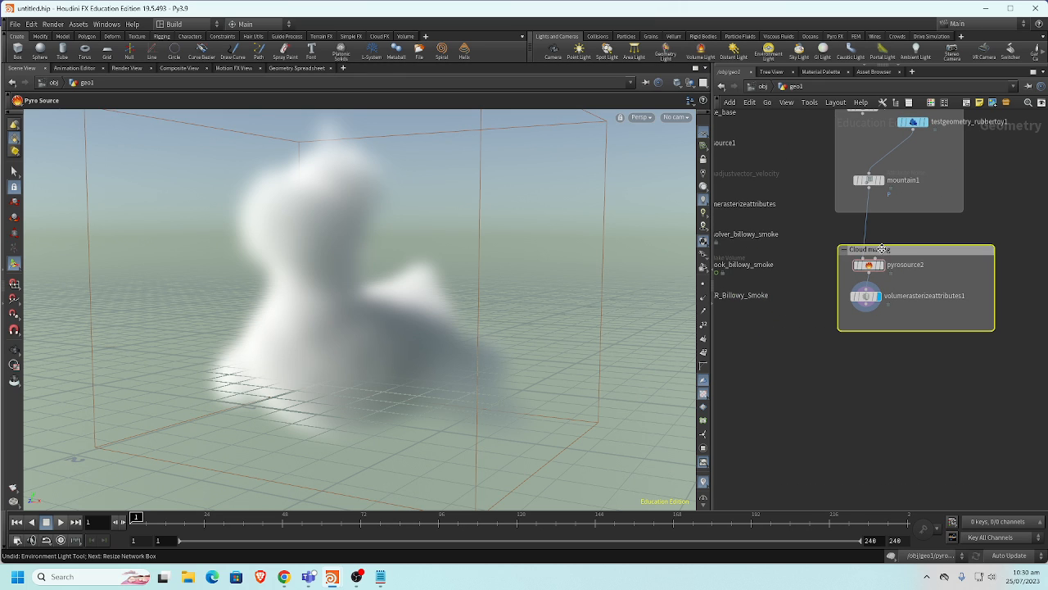
{"action": "double_click", "coordinate": [883, 249]}
{"action": "left_click_drag", "start_coordinate": [870, 250], "coordinate": [975, 250]}
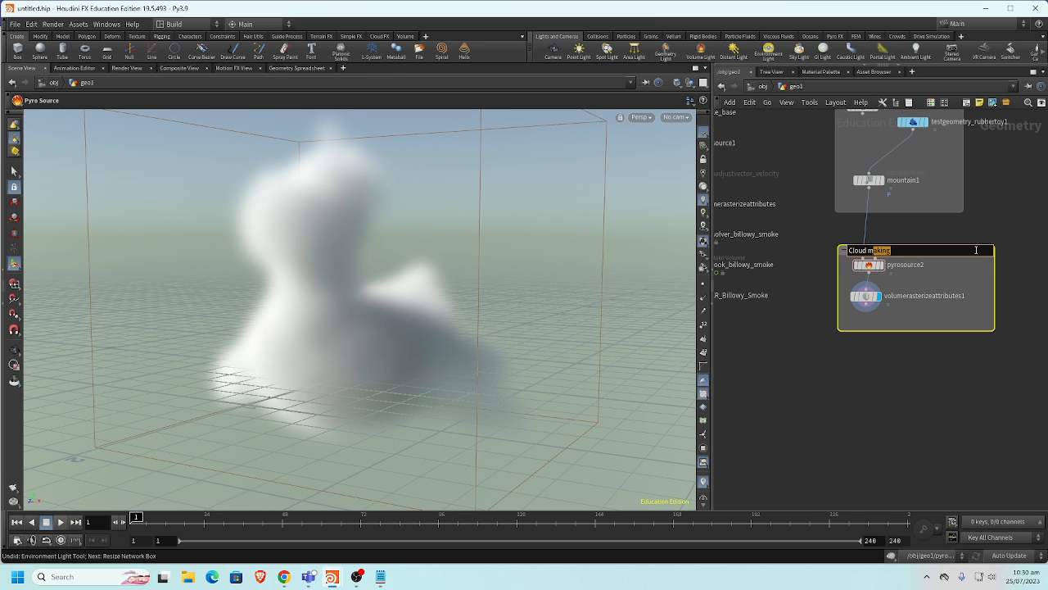
{"action": "key", "text": "BackSpace"}
{"action": "key", "text": "BackSpace"}
{"action": "type", "text": "Creating"}
{"action": "key", "text": "Return"}
Add a Pyro Solver fed by volumerasterizeattributes1 just below the network box and display its output
{"action": "left_click_drag", "start_coordinate": [871, 307], "coordinate": [867, 396]}
{"action": "left_click", "coordinate": [866, 395]}
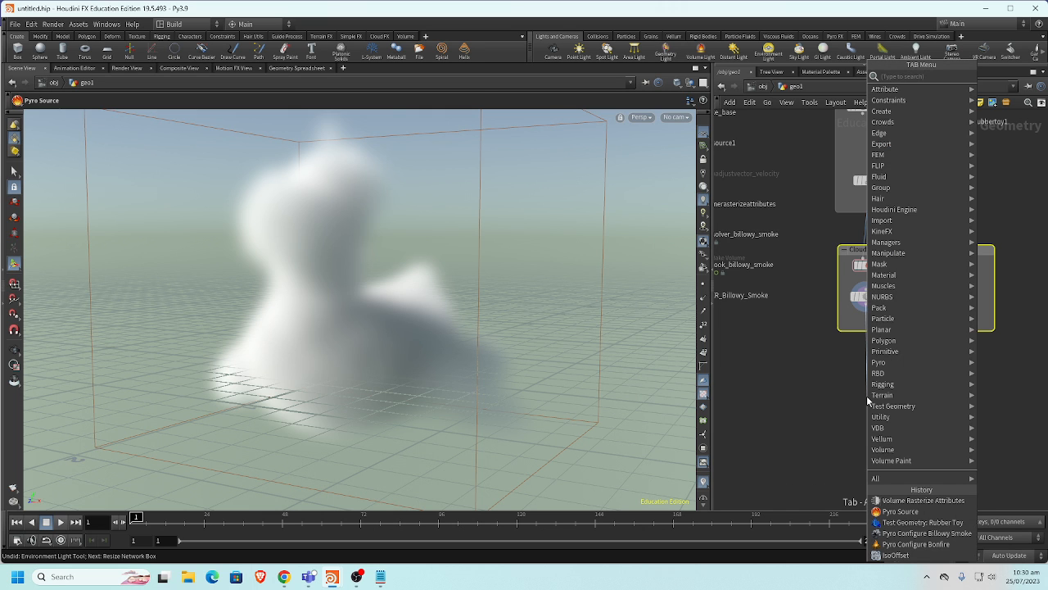
{"action": "type", "text": "solver"}
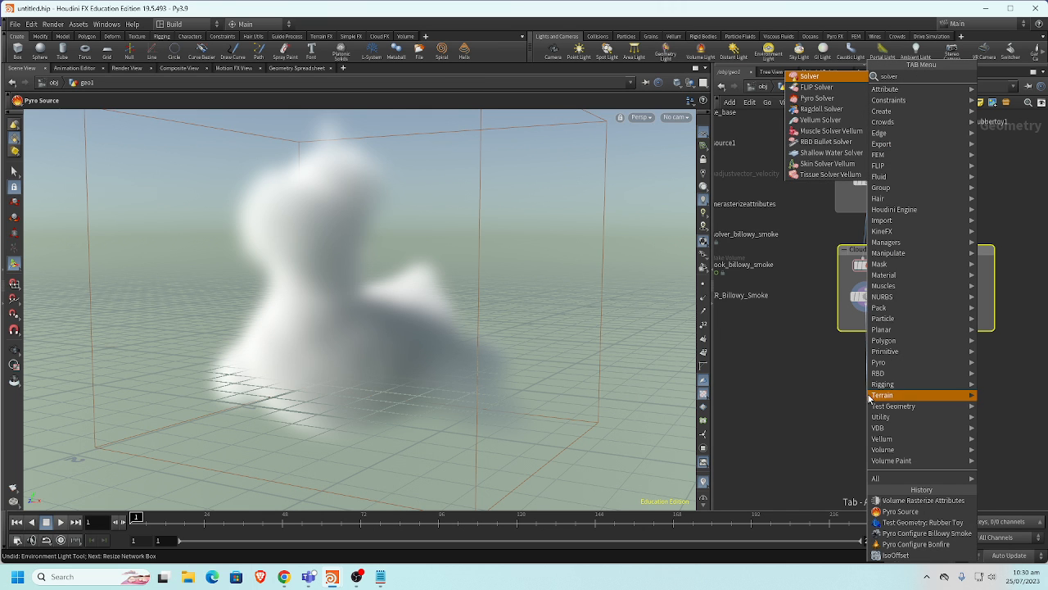
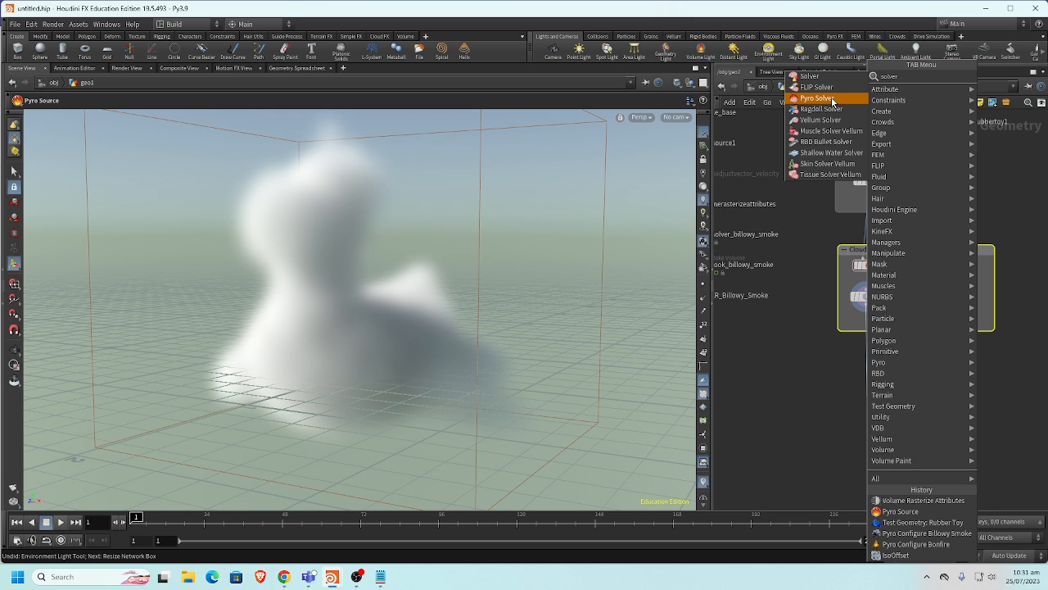
{"action": "left_click", "coordinate": [832, 99]}
{"action": "left_click", "coordinate": [868, 397]}
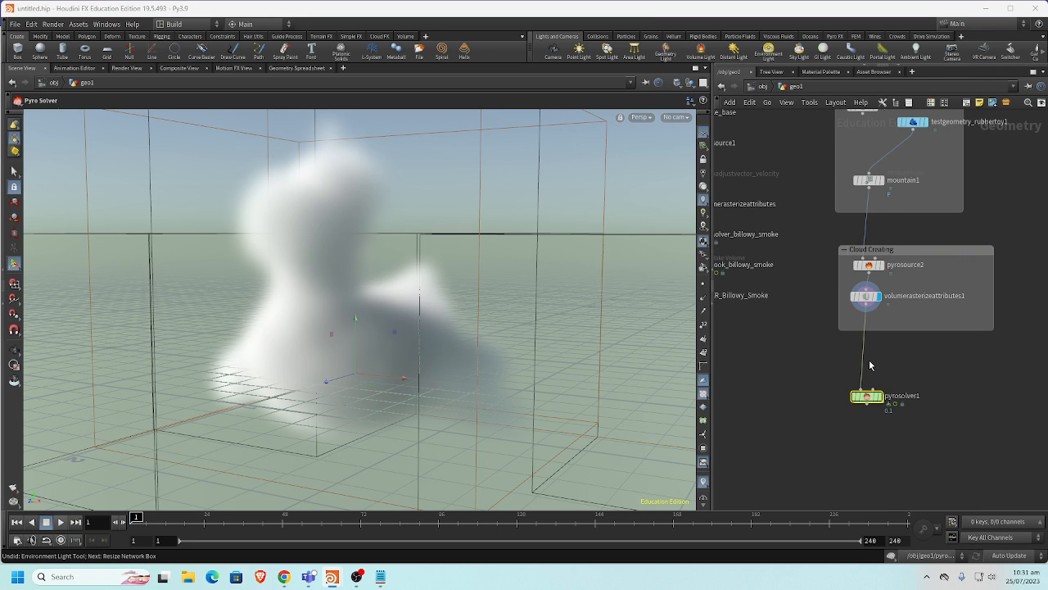
{"action": "left_click_drag", "start_coordinate": [872, 404], "coordinate": [872, 373]}
{"action": "left_click", "coordinate": [882, 367]}
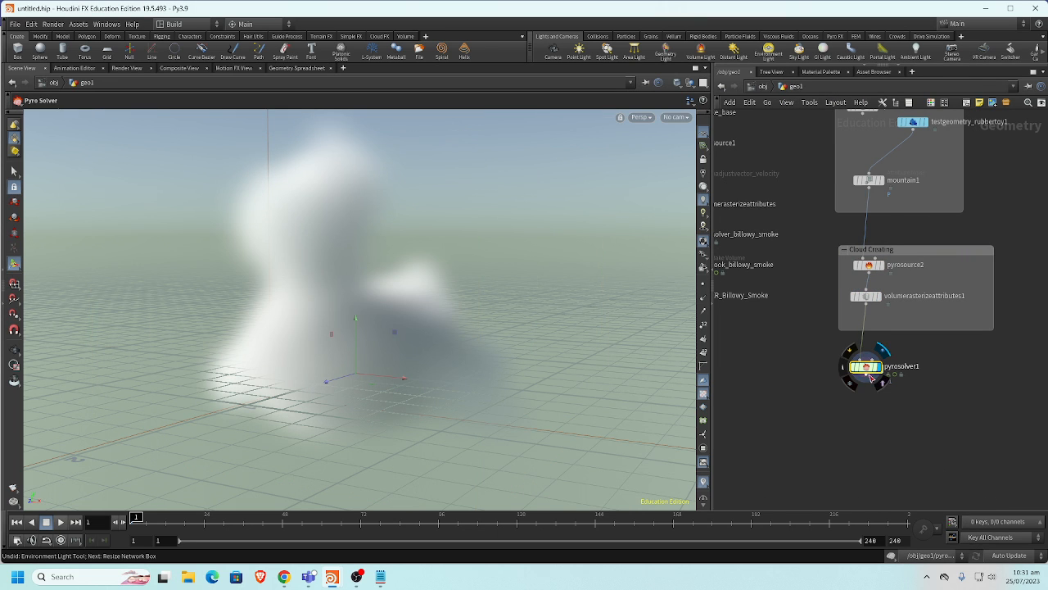
Play the pyro simulation to preview the cloud's motion, stop it and return to the first frame
{"action": "left_click", "coordinate": [62, 524]}
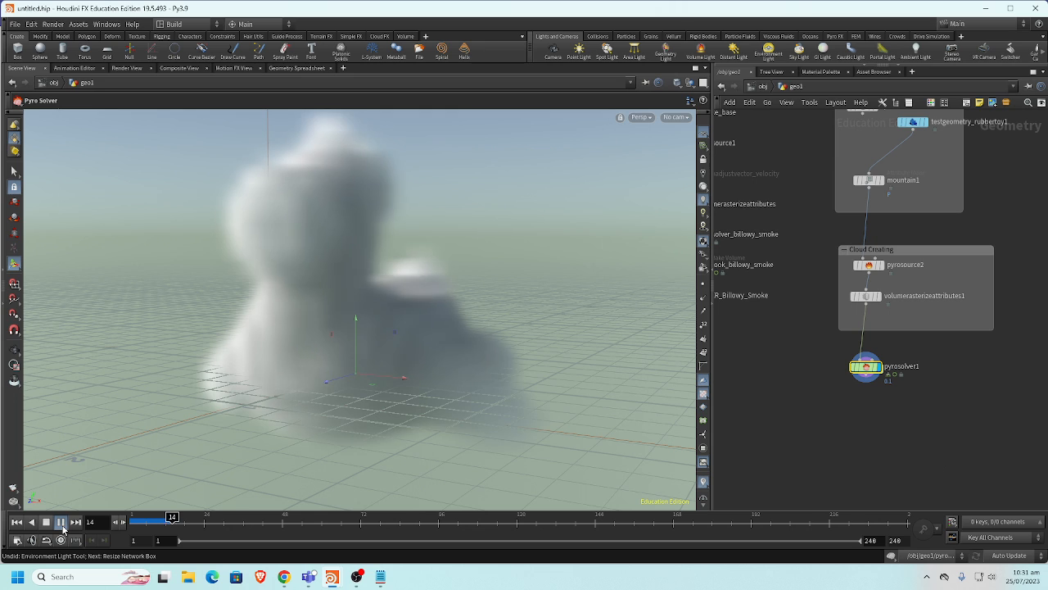
{"action": "left_click", "coordinate": [46, 522]}
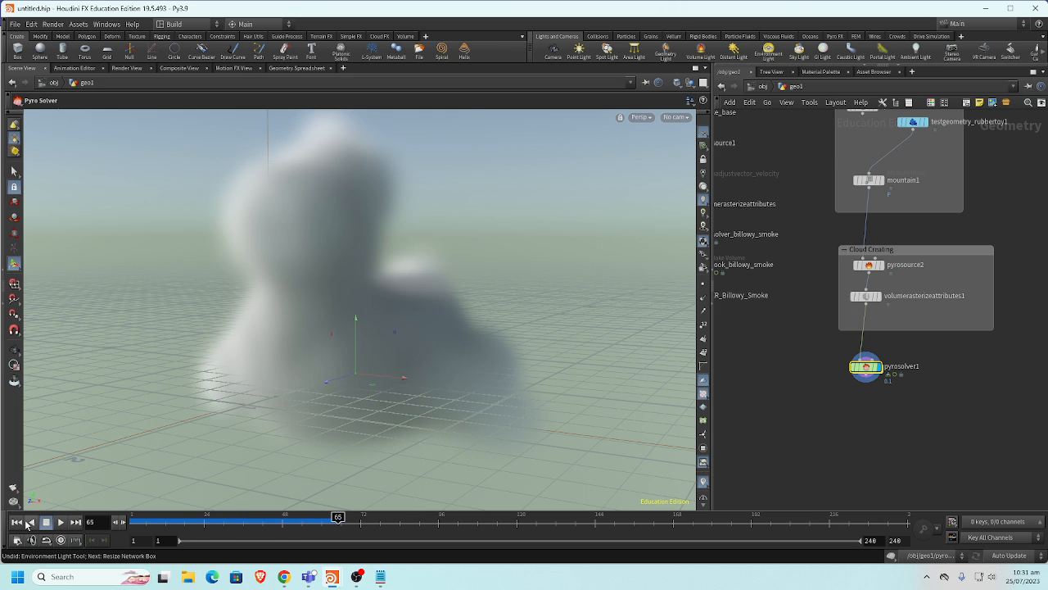
{"action": "left_click", "coordinate": [16, 523]}
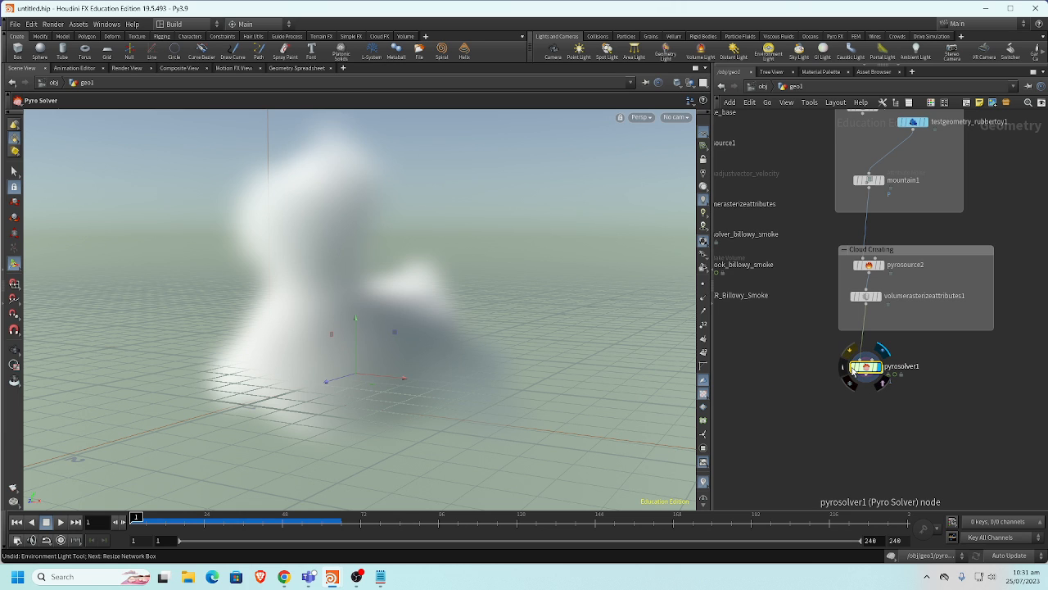
Widen the network editor pane, briefly showing the pyro solver's parameters and hiding them again
{"action": "key", "text": "p"}
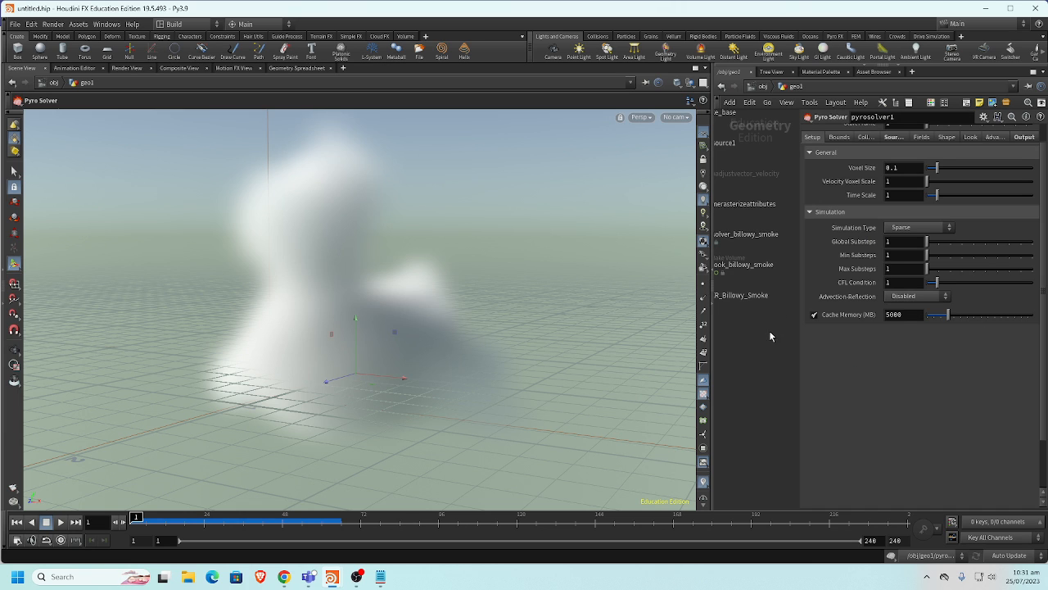
{"action": "left_click_drag", "start_coordinate": [711, 357], "coordinate": [469, 348]}
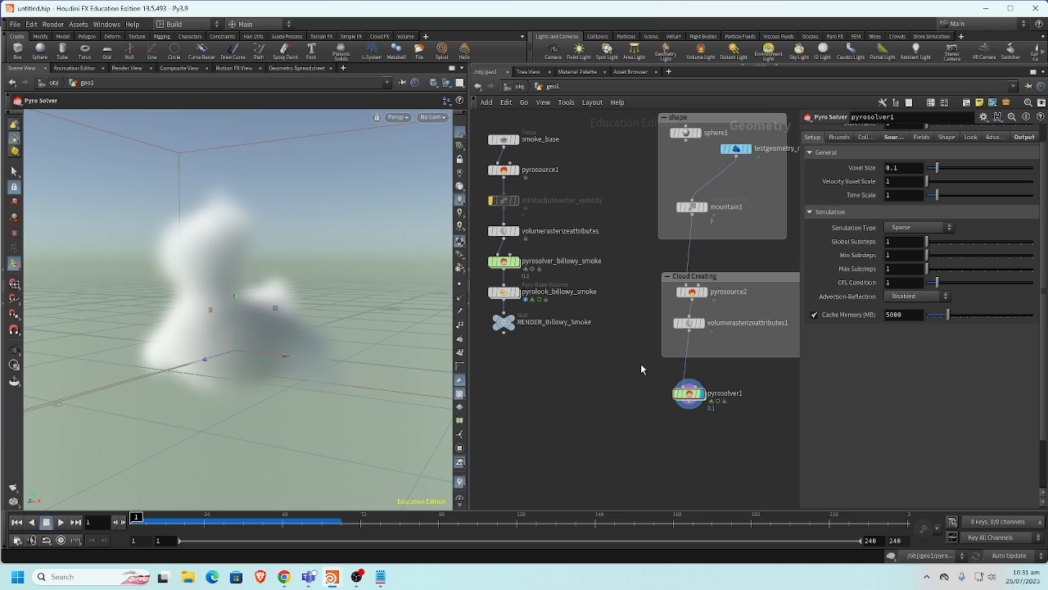
{"action": "key", "text": "p"}
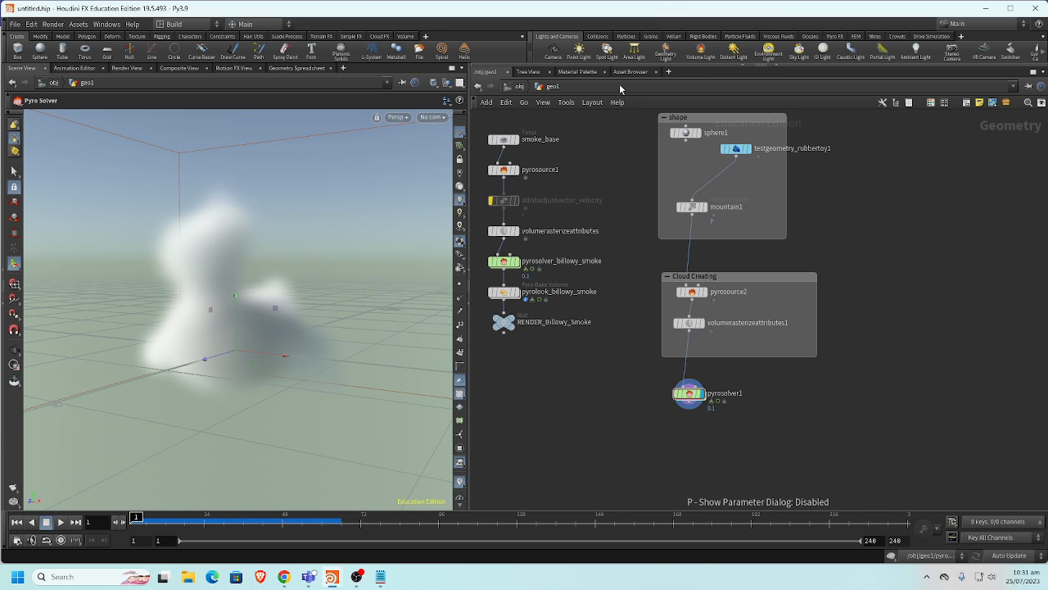
Show the pyrosolver1 parameters inside the network editor, keeping the separate parameter pane collapsed
{"action": "left_click_drag", "start_coordinate": [710, 65], "coordinate": [711, 292]}
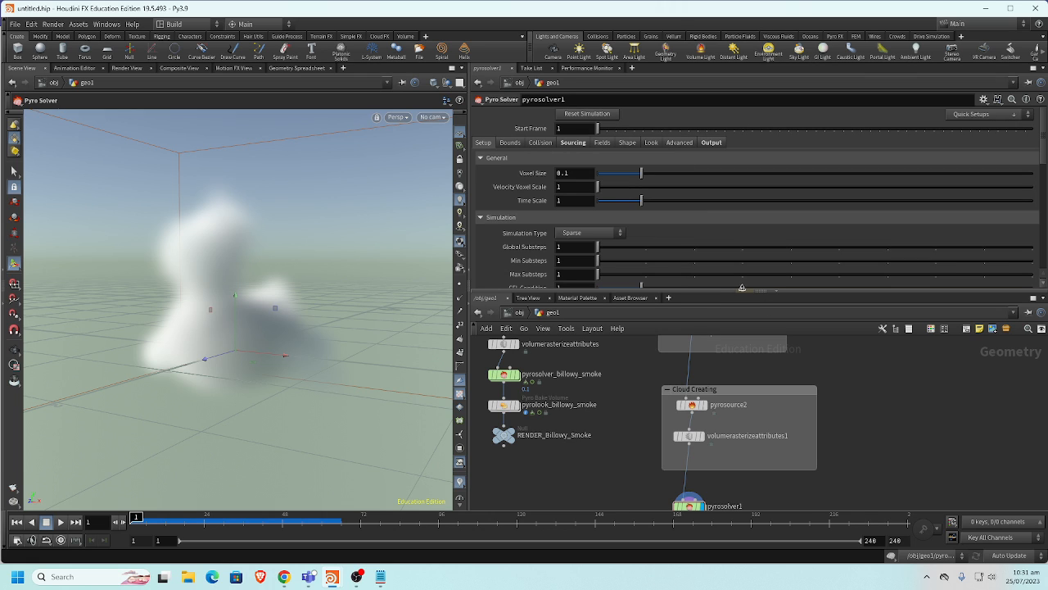
{"action": "left_click", "coordinate": [744, 290]}
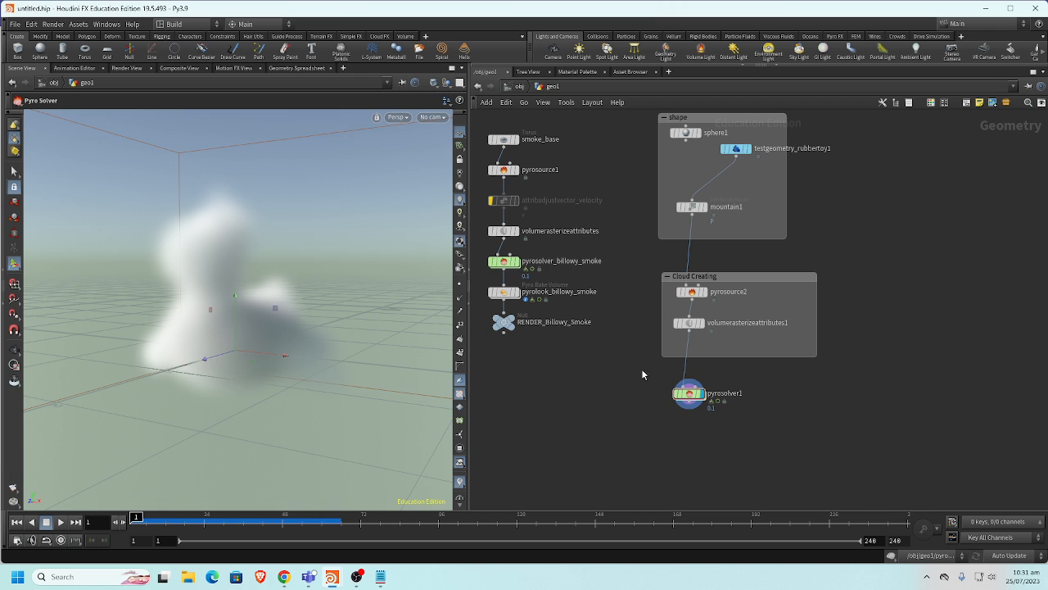
{"action": "key", "text": "p"}
{"action": "key", "text": "p"}
{"action": "key", "text": "p"}
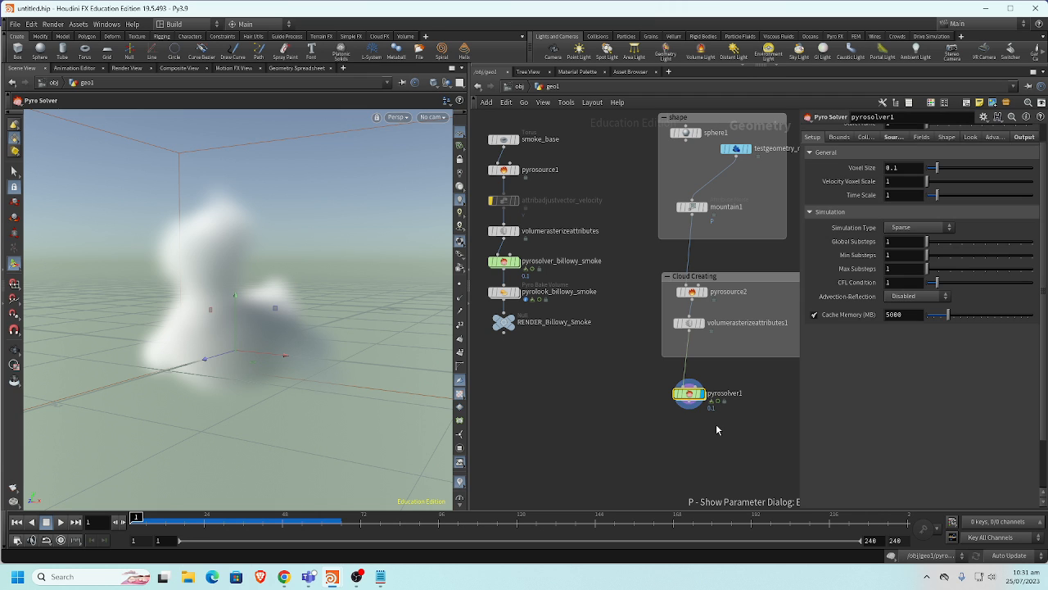
{"action": "key", "text": "p"}
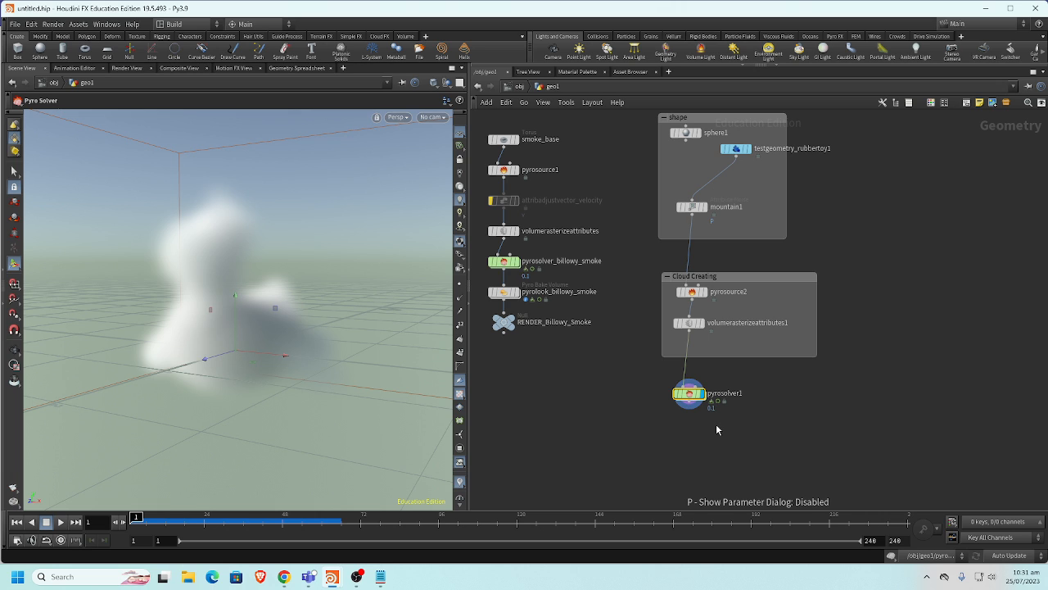
{"action": "key", "text": "p"}
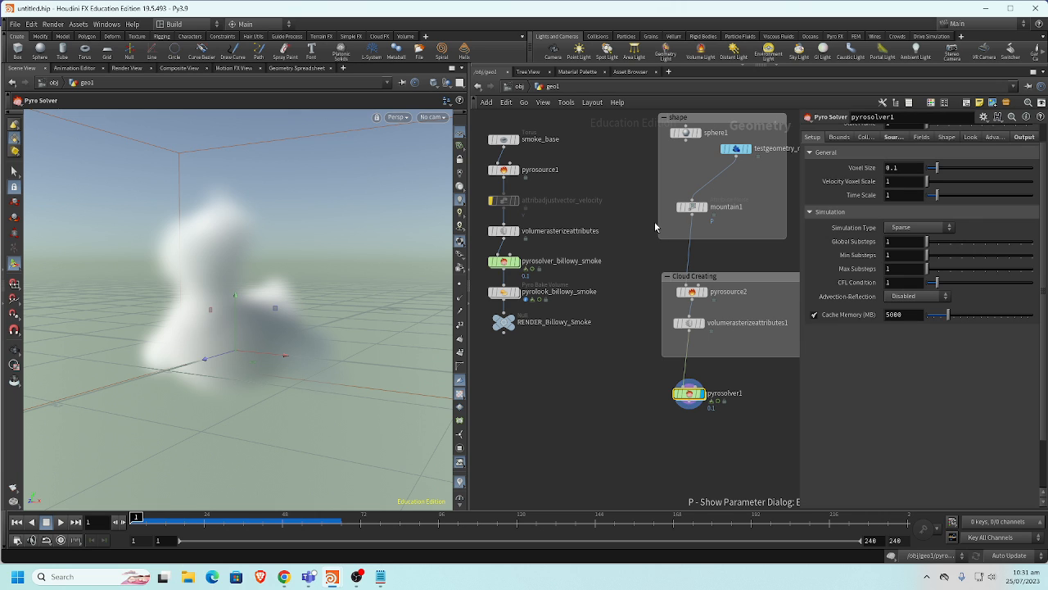
Disable density dissipation and the flame field on pyrosolver1, and play the simulation before returning to the first frame
{"action": "middle_click_drag", "start_coordinate": [655, 226], "coordinate": [643, 236]}
{"action": "left_click", "coordinate": [948, 137]}
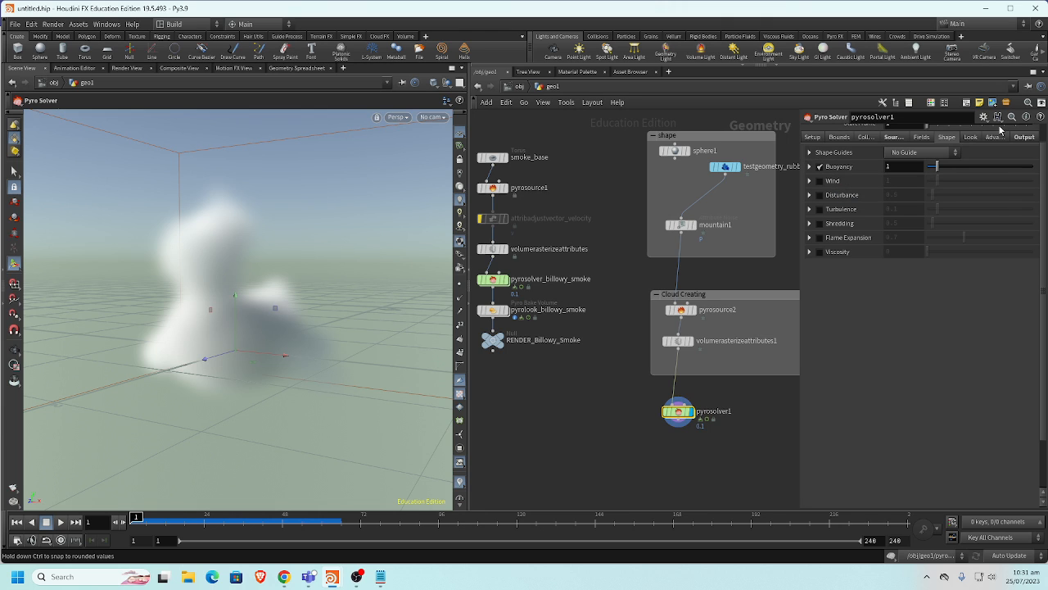
{"action": "left_click", "coordinate": [927, 137]}
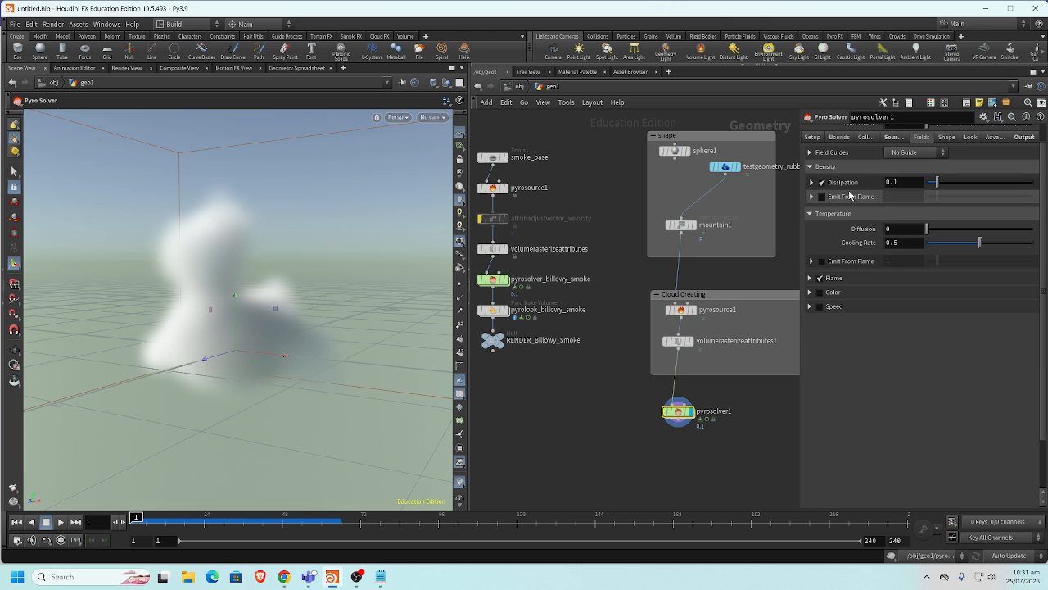
{"action": "left_click", "coordinate": [810, 279]}
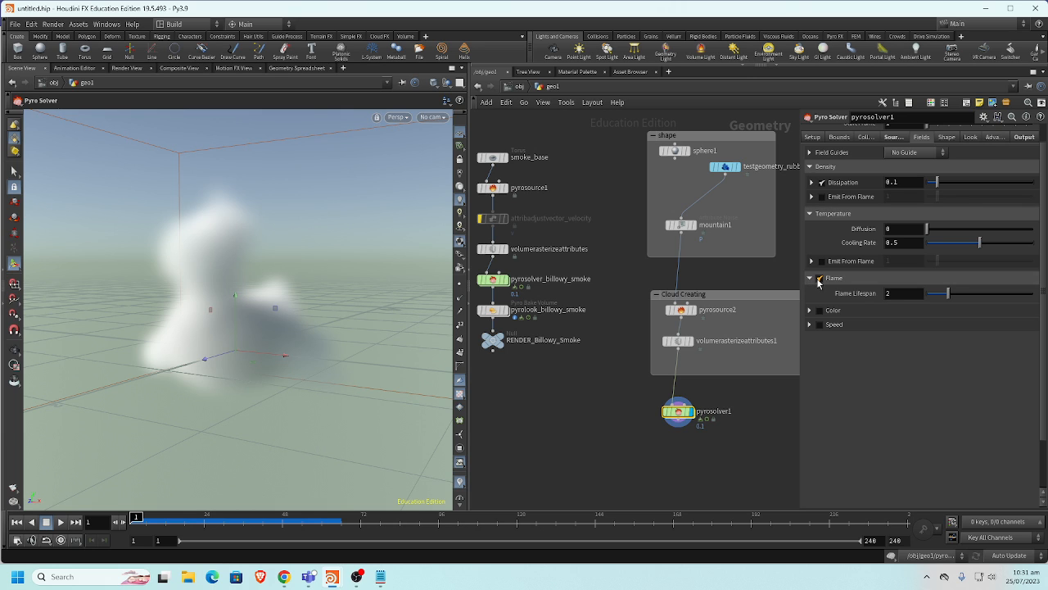
{"action": "left_click", "coordinate": [820, 278]}
{"action": "left_click", "coordinate": [822, 182]}
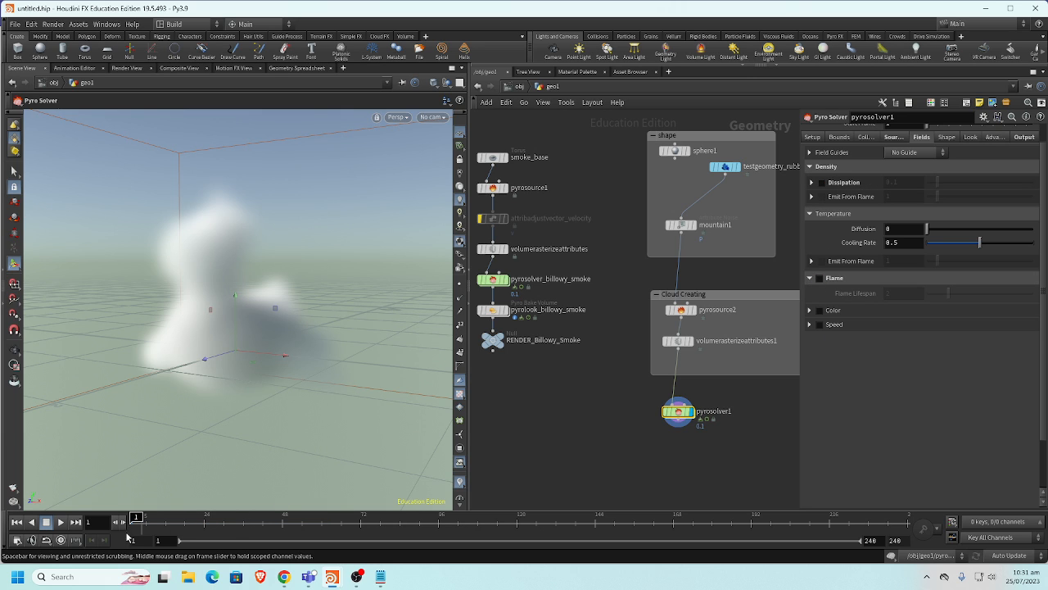
{"action": "left_click", "coordinate": [60, 522]}
{"action": "left_click", "coordinate": [16, 522]}
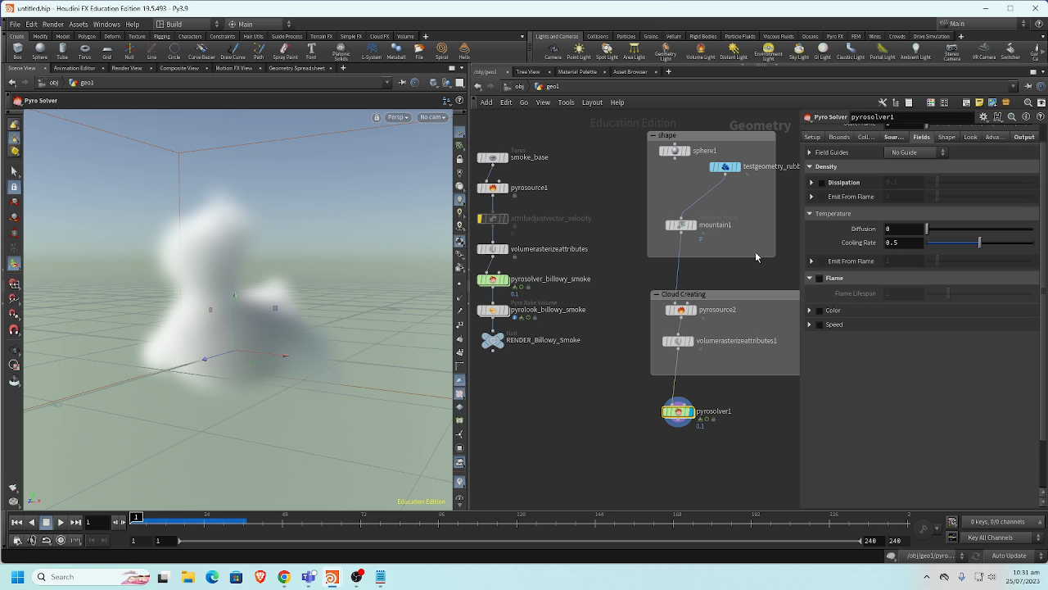
Disable buoyancy on pyrosolver1, and play the simulation to check the effect before returning to the first frame
{"action": "left_click", "coordinate": [945, 137]}
{"action": "left_click", "coordinate": [819, 166]}
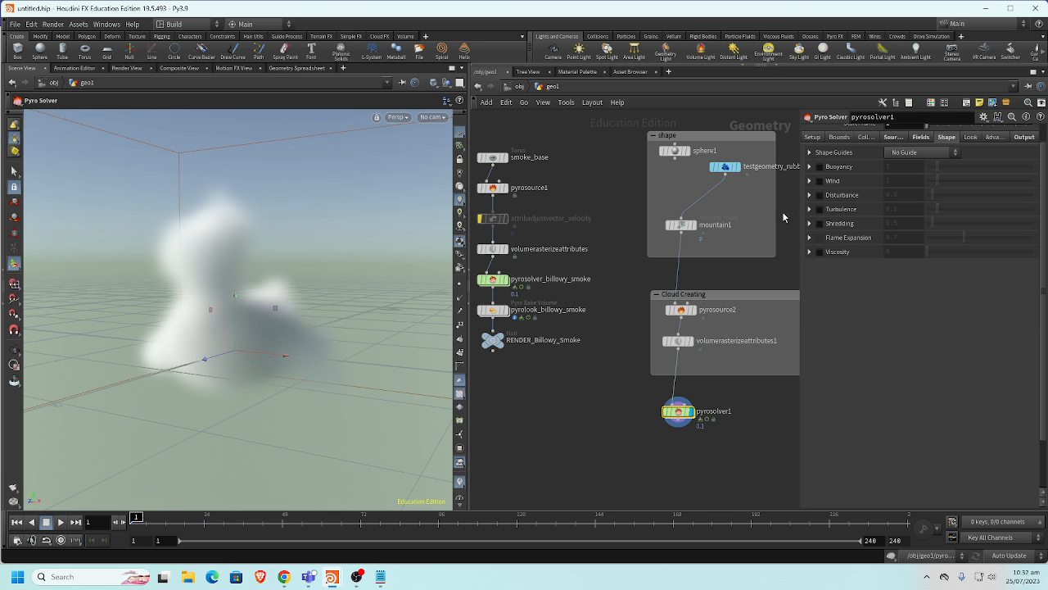
{"action": "left_click", "coordinate": [60, 522]}
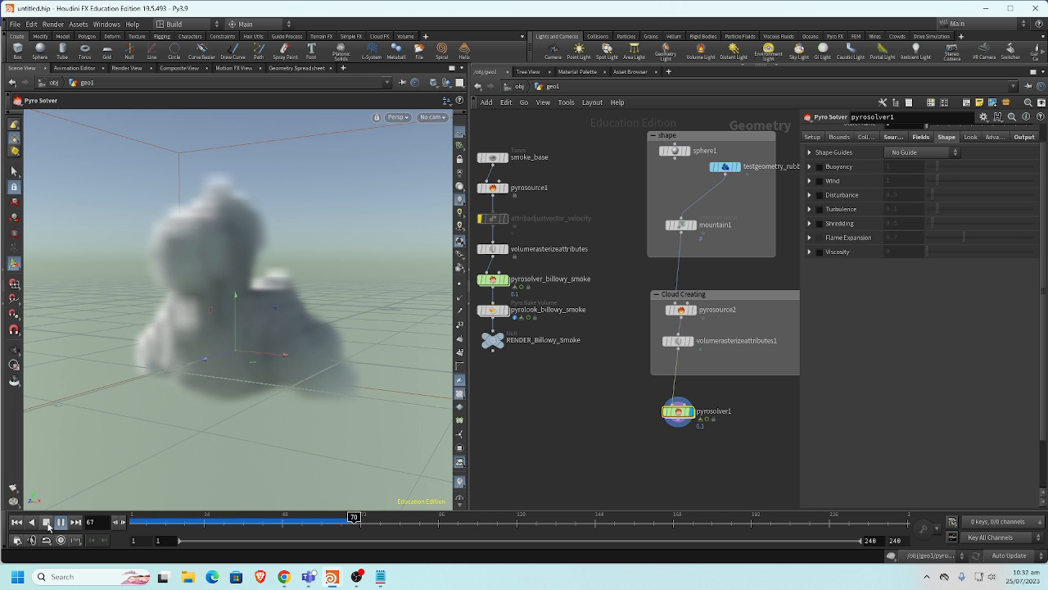
{"action": "left_click", "coordinate": [46, 522]}
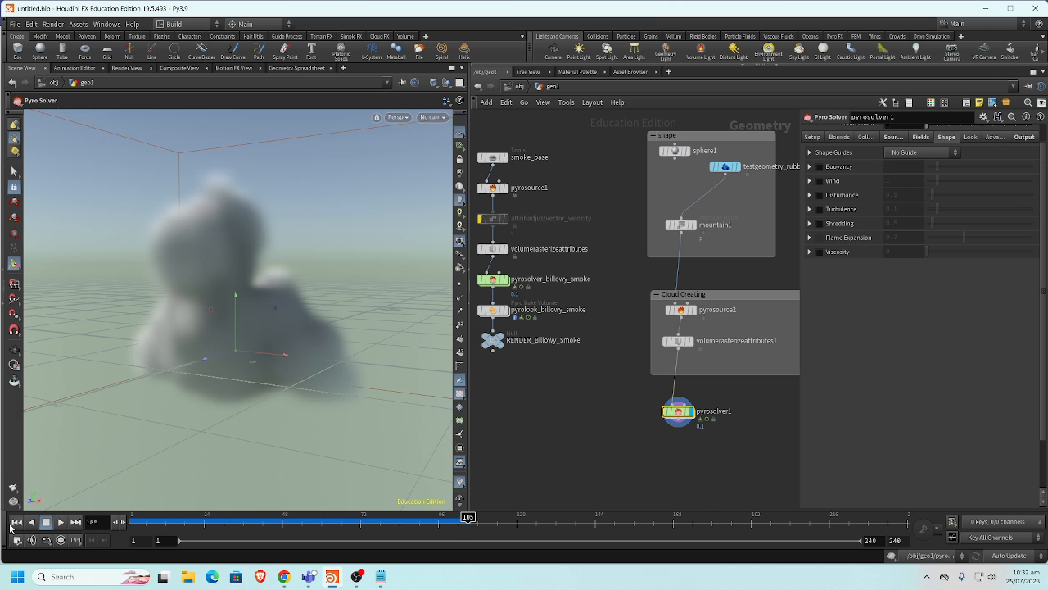
{"action": "left_click", "coordinate": [17, 522]}
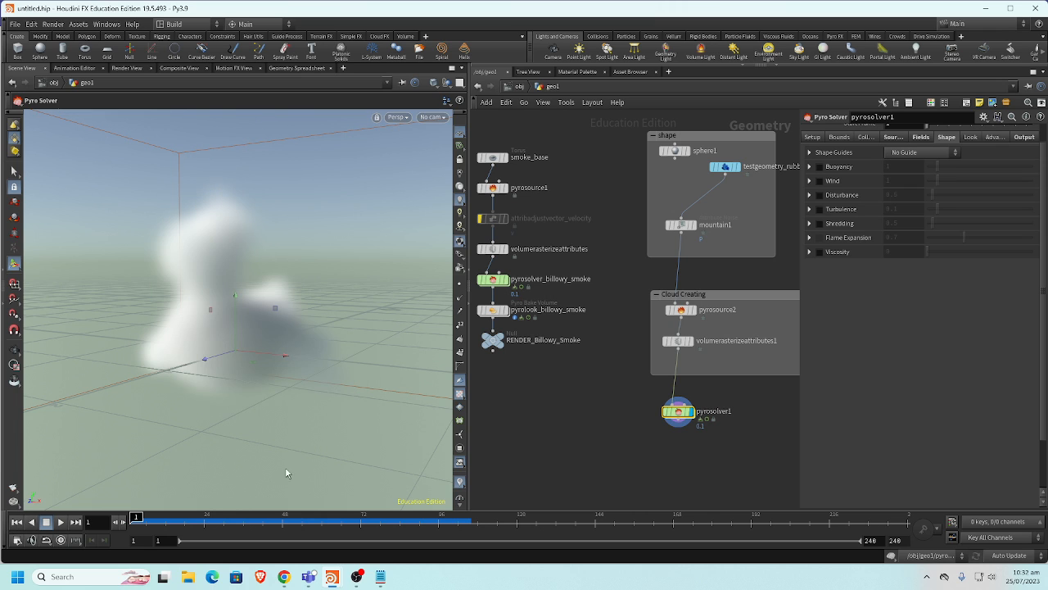
Disable the temperature and flame source volumes in pyrosolver1's sourcing settings
{"action": "left_click", "coordinate": [918, 138]}
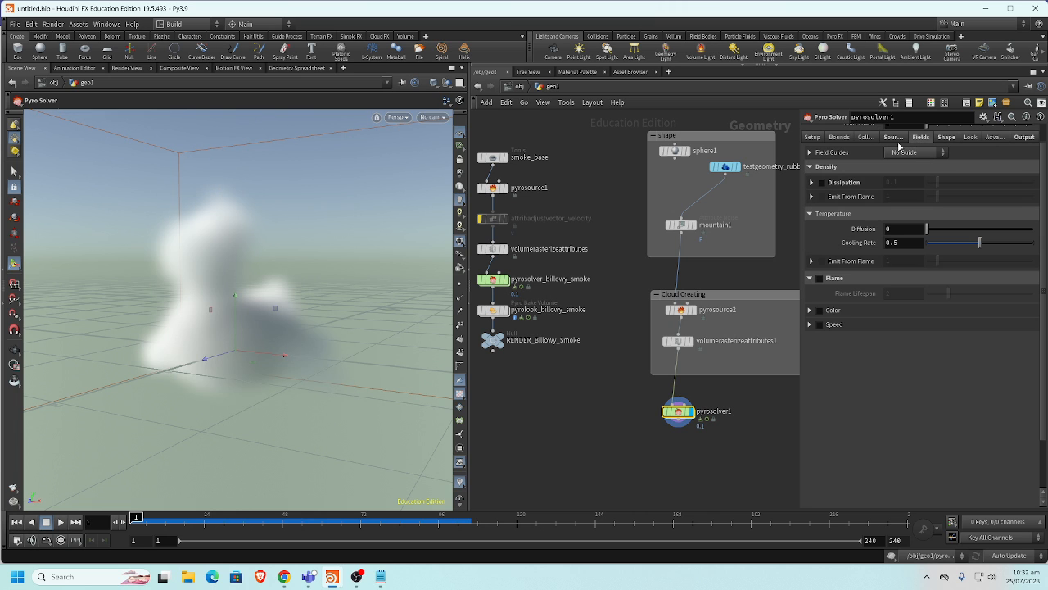
{"action": "left_click", "coordinate": [894, 139]}
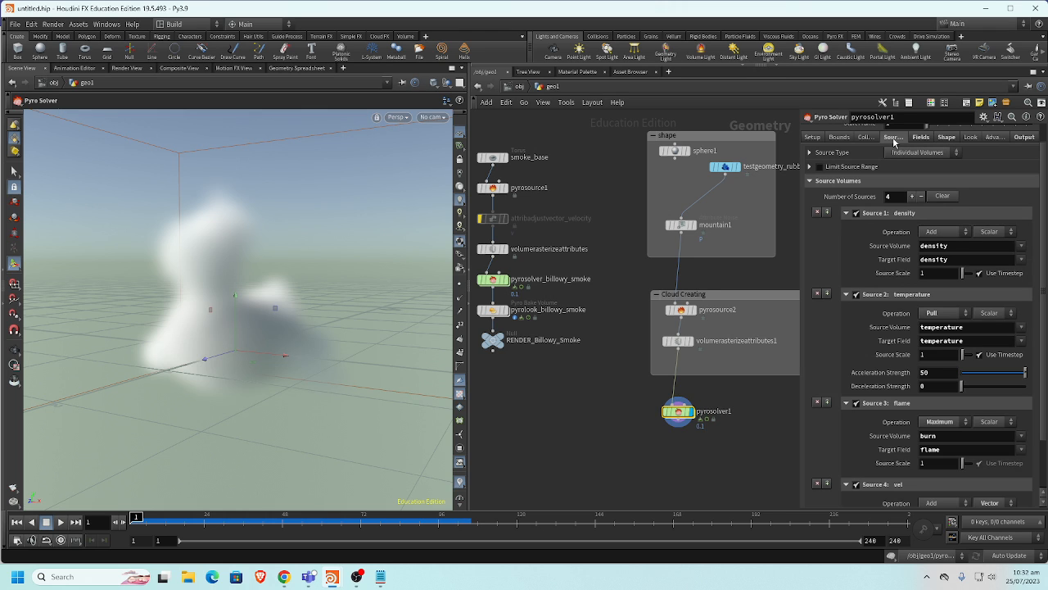
{"action": "left_click", "coordinate": [857, 296]}
{"action": "left_click", "coordinate": [856, 403]}
{"action": "scroll", "coordinate": [866, 453], "scroll_direction": "down", "scroll_amount": 1}
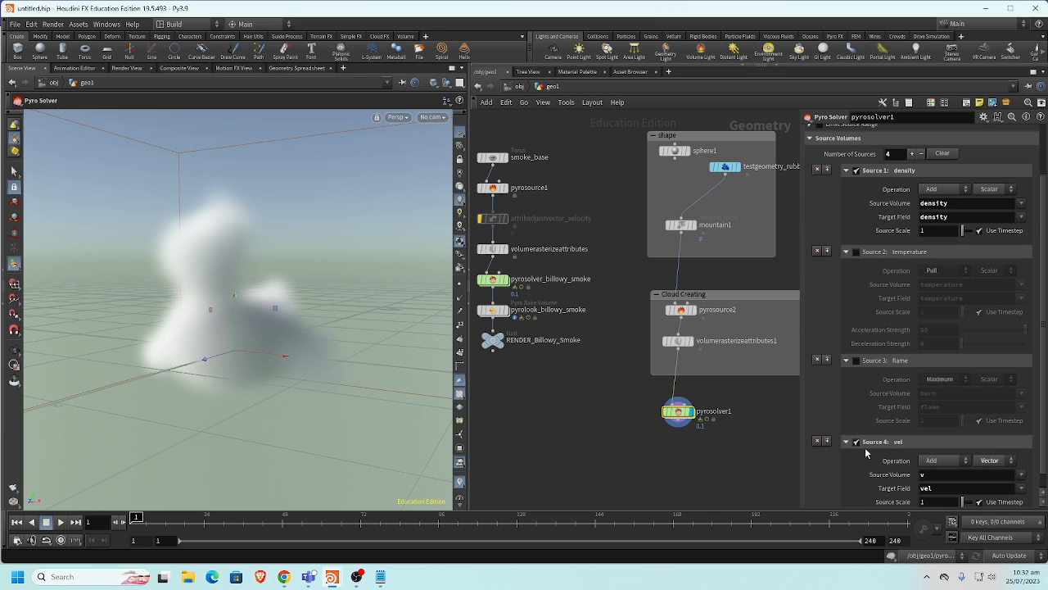
{"action": "scroll", "coordinate": [909, 401], "scroll_direction": "up", "scroll_amount": 2}
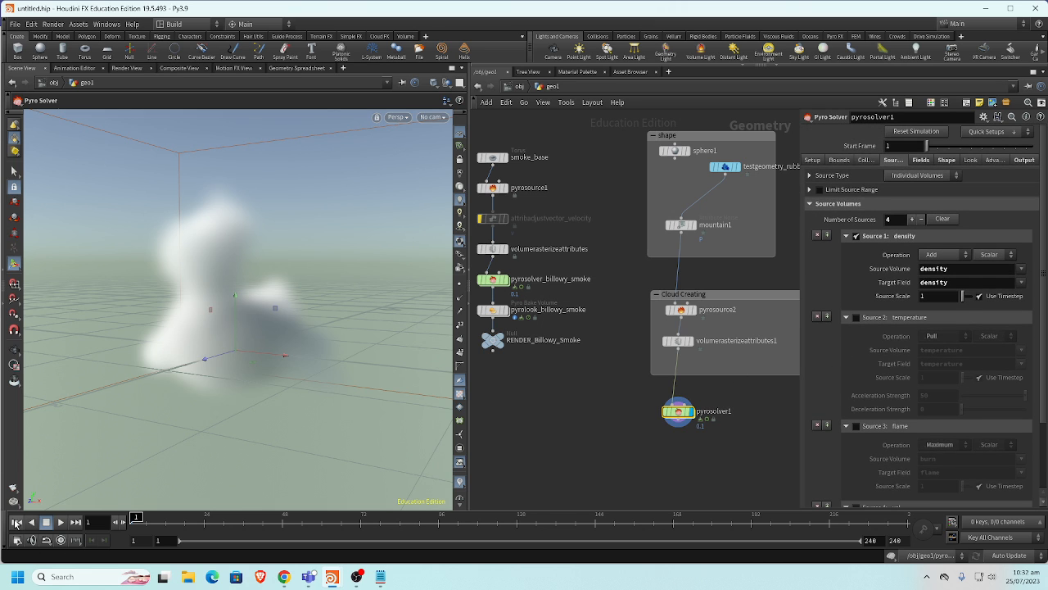
Play the cloud simulation with the reduced sources, stop it and rewind to frame 1
{"action": "left_click", "coordinate": [61, 522]}
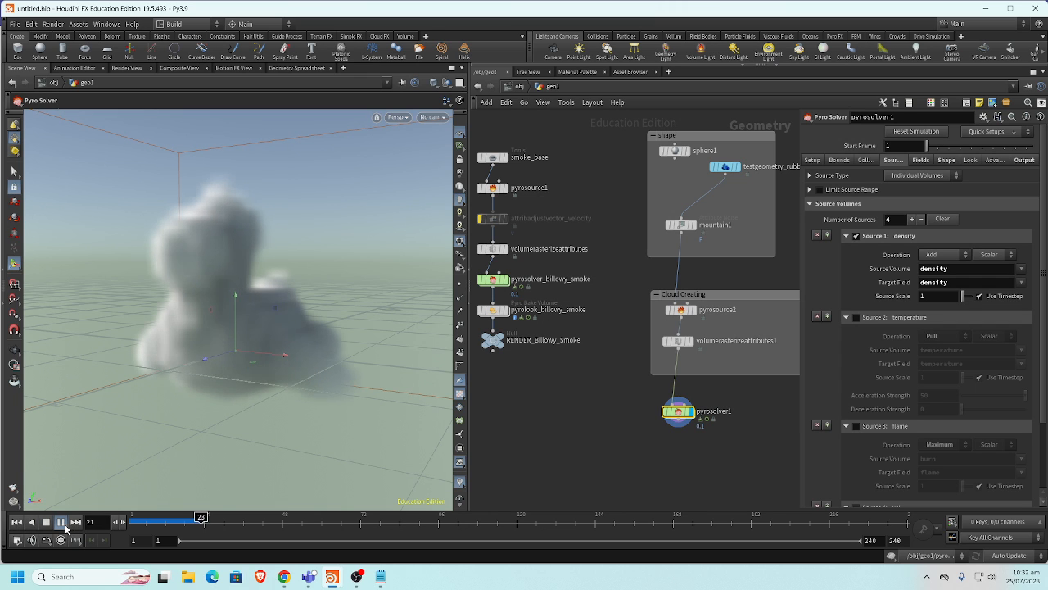
{"action": "left_click", "coordinate": [46, 521]}
{"action": "left_click", "coordinate": [16, 521]}
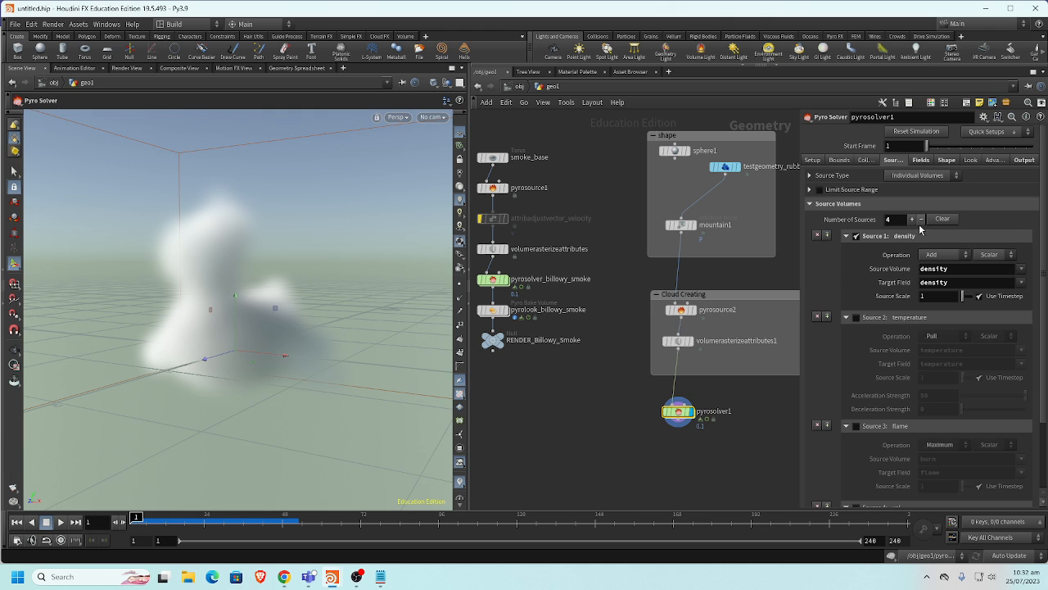
Review pyrosolver1's collision, bounds, setup, advanced, look and shape settings
{"action": "left_click", "coordinate": [862, 161]}
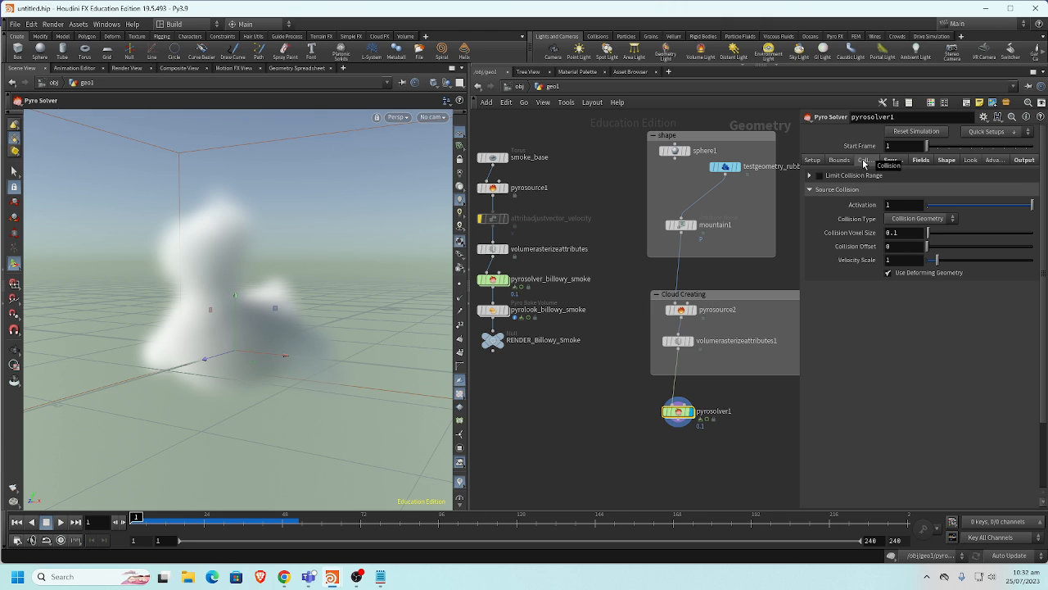
{"action": "left_click", "coordinate": [843, 160]}
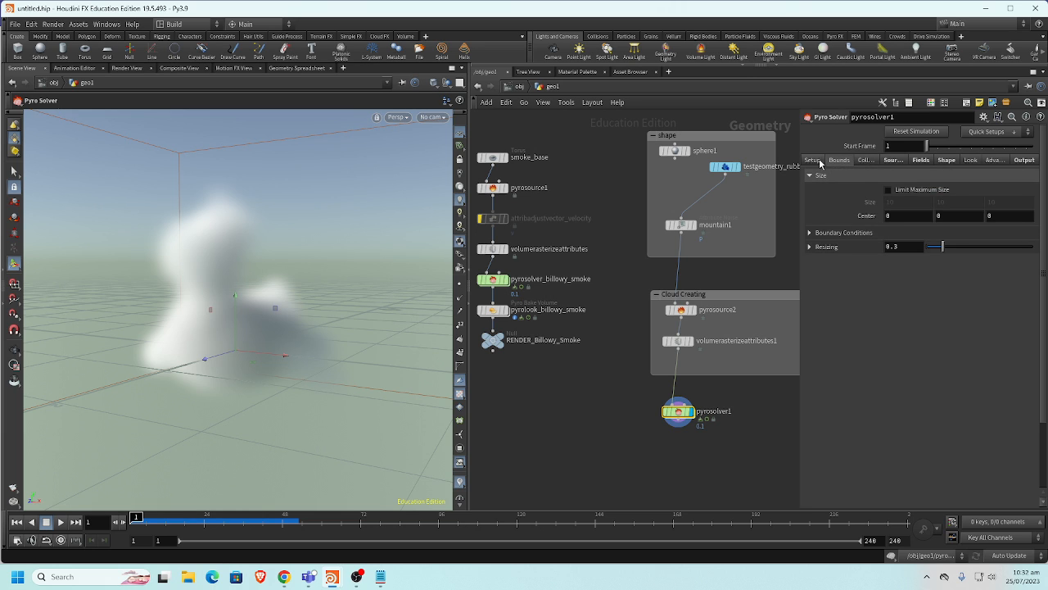
{"action": "left_click", "coordinate": [816, 163]}
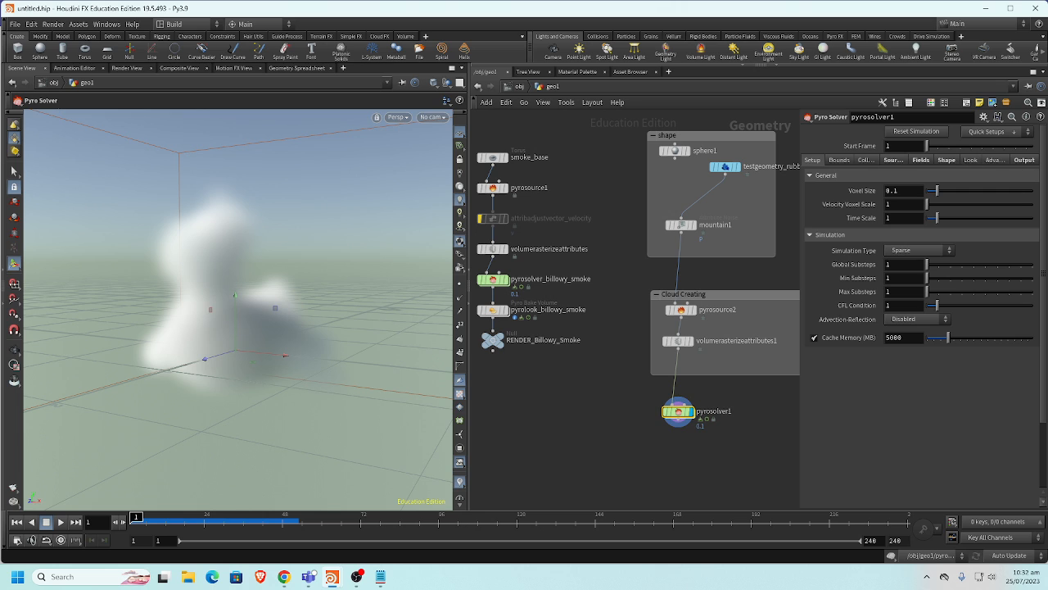
{"action": "left_click", "coordinate": [992, 161]}
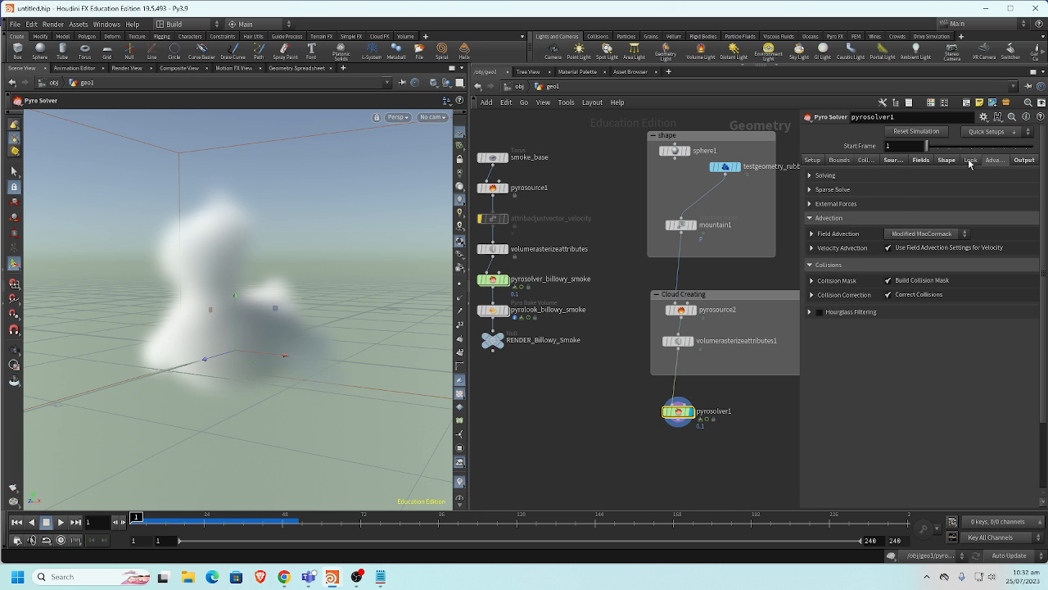
{"action": "left_click", "coordinate": [970, 161]}
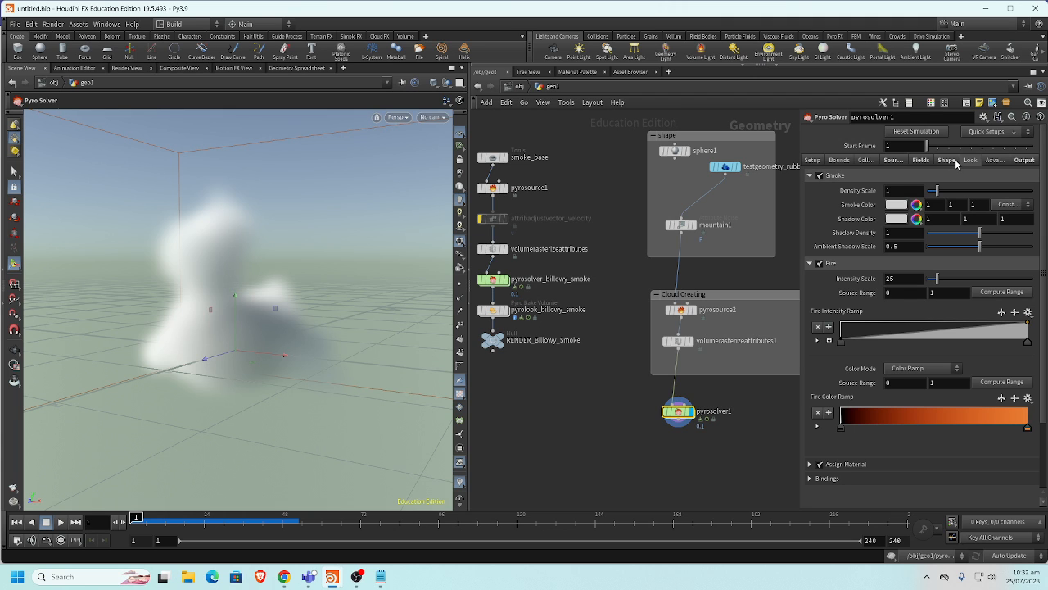
{"action": "left_click", "coordinate": [955, 159]}
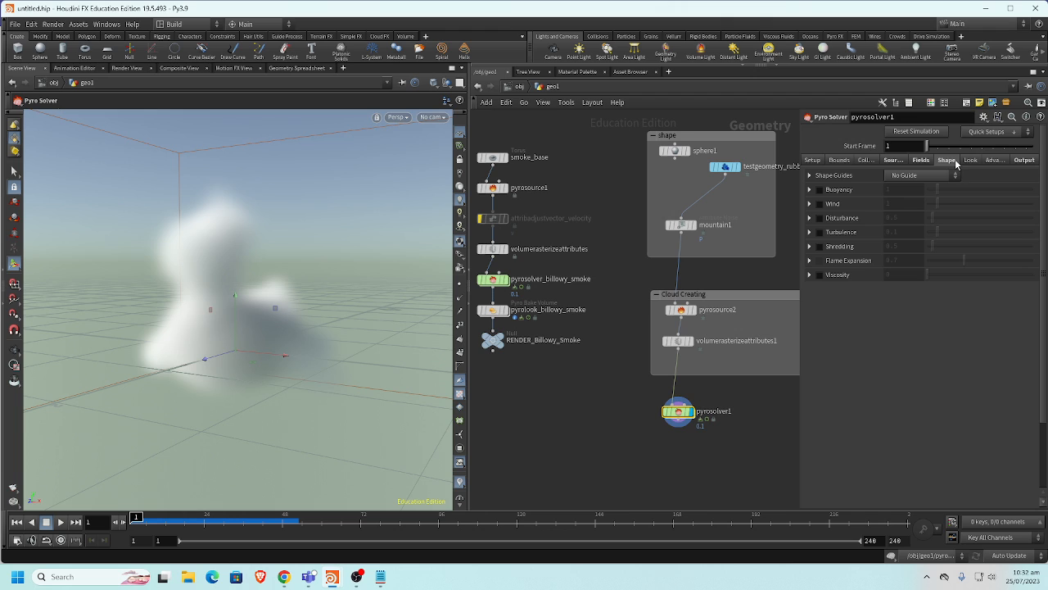
Try Disturbance as the shape guide on pyrosolver1 and revert it to No Guide
{"action": "left_click", "coordinate": [809, 175]}
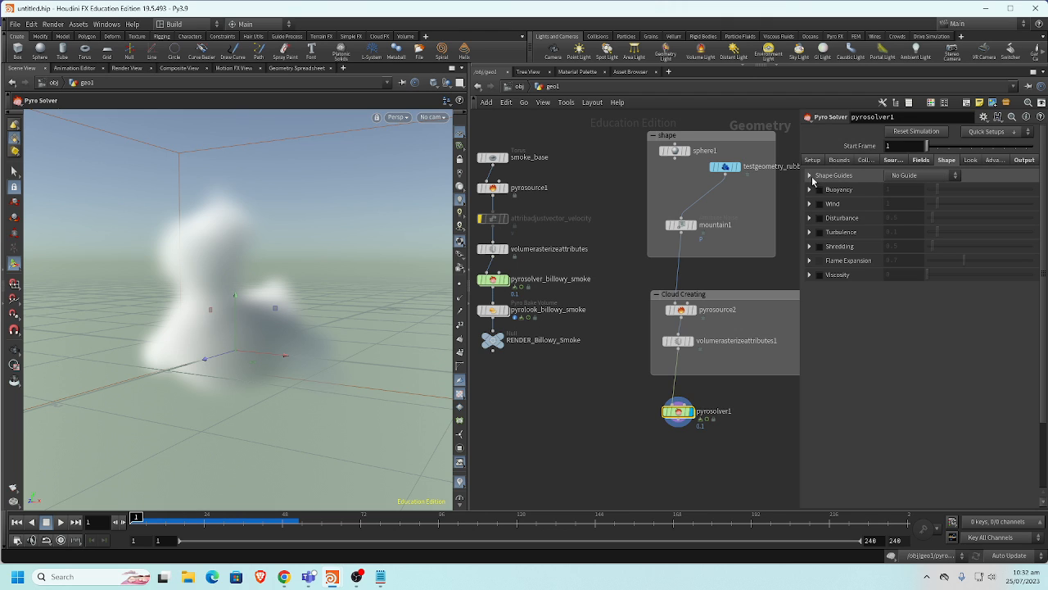
{"action": "left_click", "coordinate": [921, 190]}
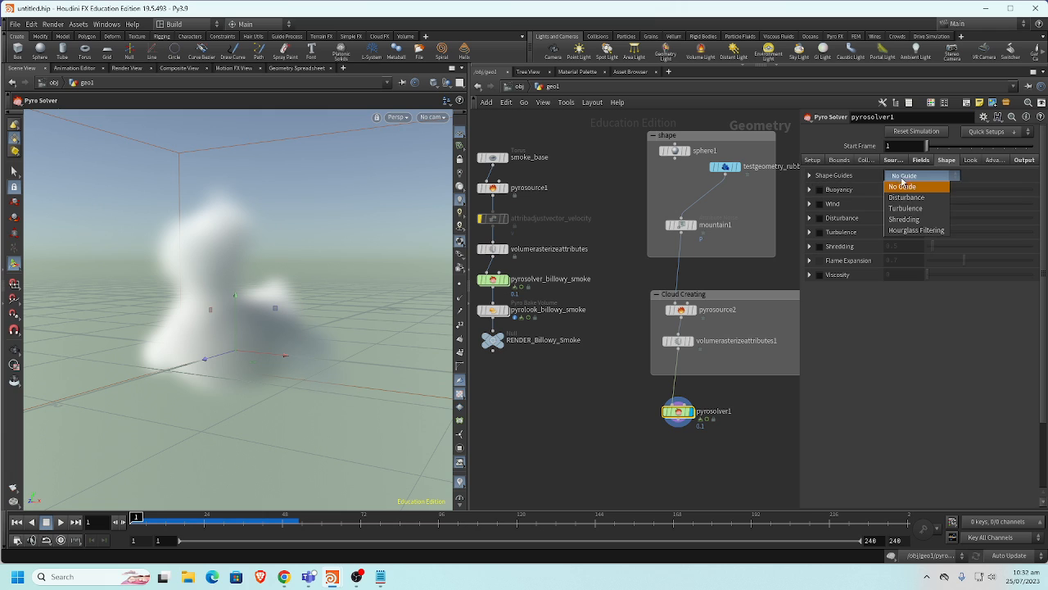
{"action": "left_click", "coordinate": [912, 197]}
{"action": "left_click", "coordinate": [934, 175]}
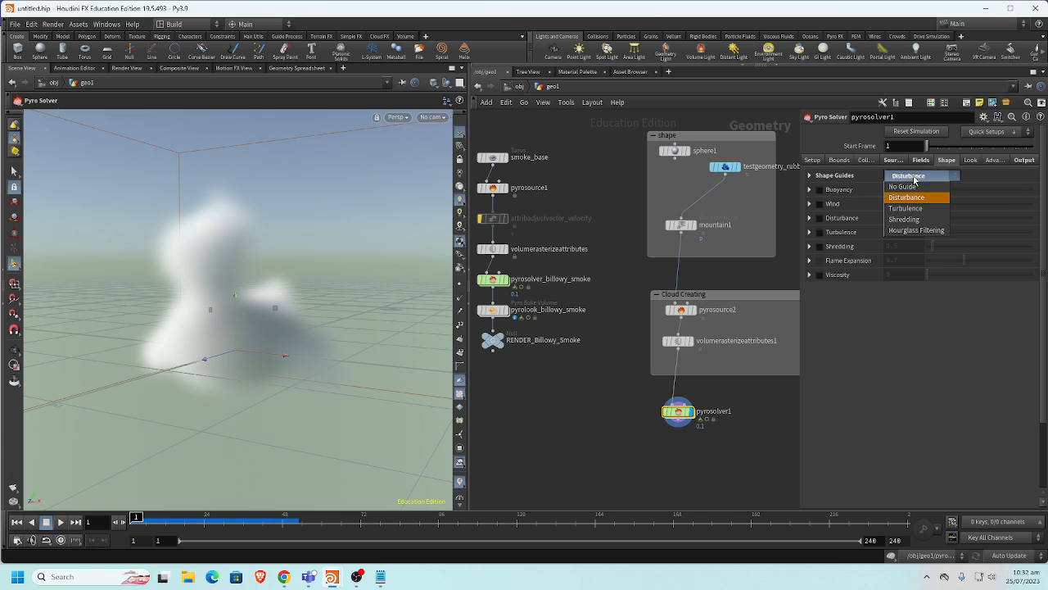
{"action": "left_click", "coordinate": [941, 176]}
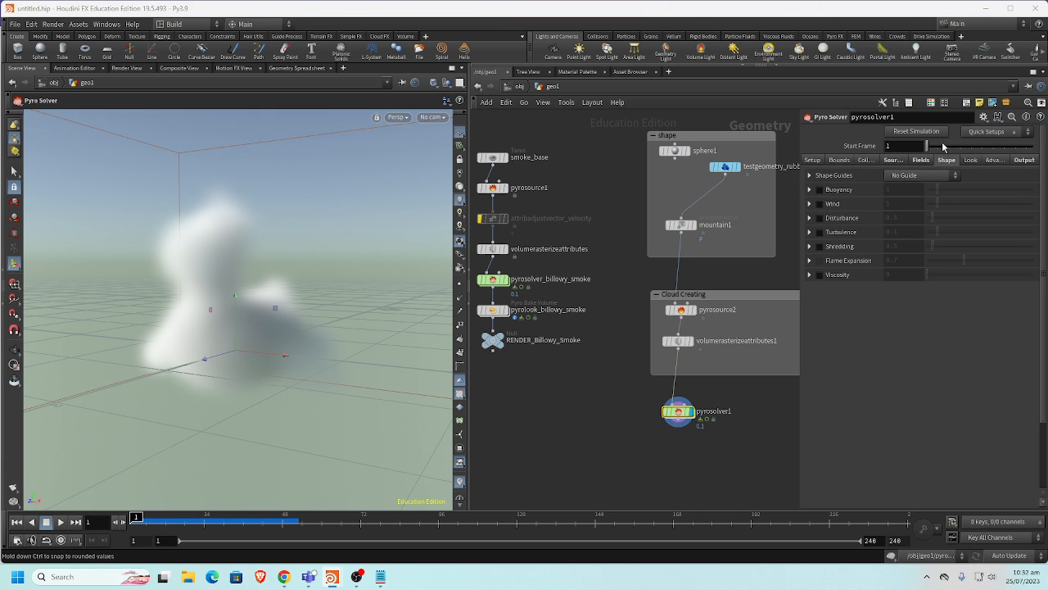
Reset the pyro simulation, and look over the solver's Quick Setups options and density field settings
{"action": "left_click", "coordinate": [931, 132]}
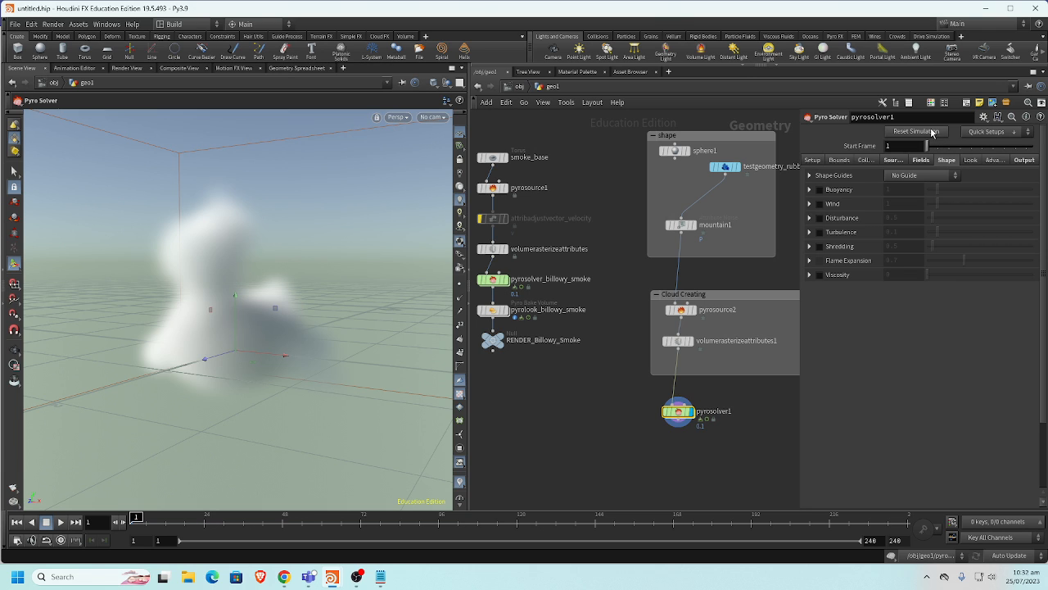
{"action": "left_click", "coordinate": [1013, 133]}
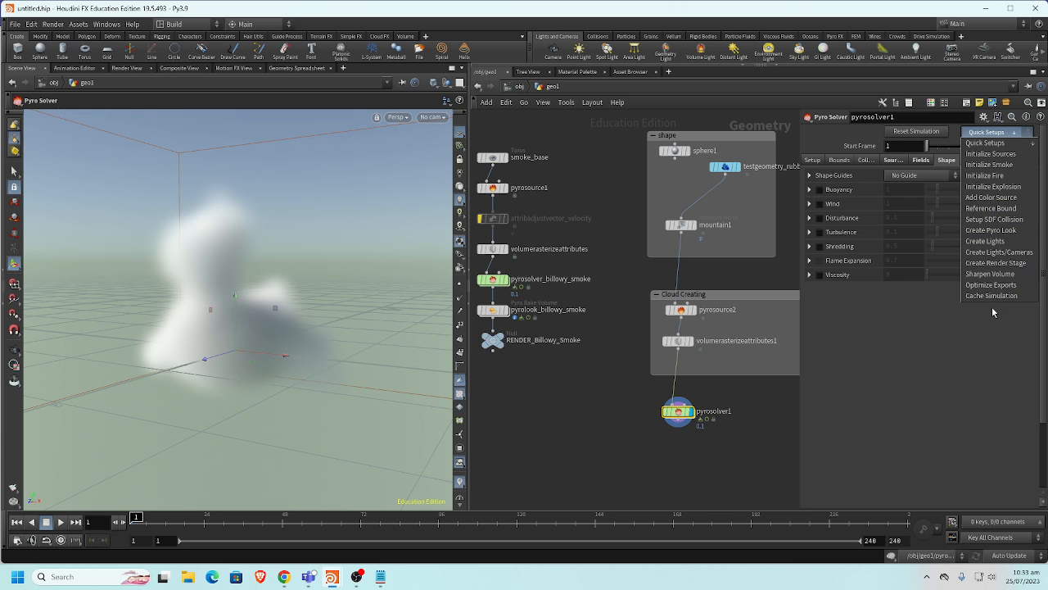
{"action": "left_click", "coordinate": [925, 164]}
{"action": "left_click", "coordinate": [922, 163]}
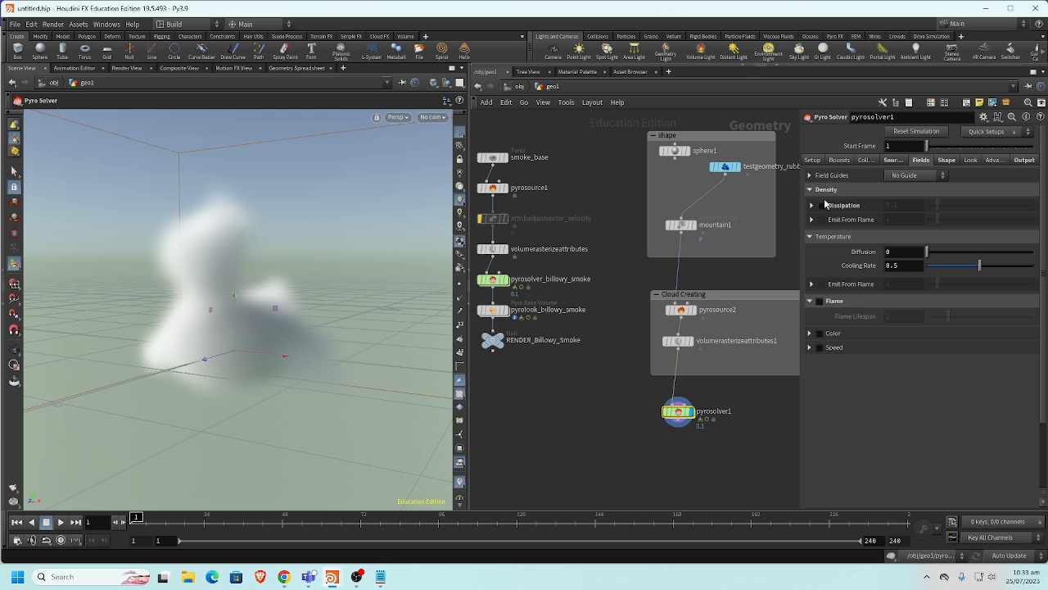
{"action": "left_click", "coordinate": [812, 220]}
{"action": "left_click", "coordinate": [812, 219]}
Enter pyrosolver1's internal FORCES network and examine its input and output nodes
{"action": "double_click", "coordinate": [678, 411]}
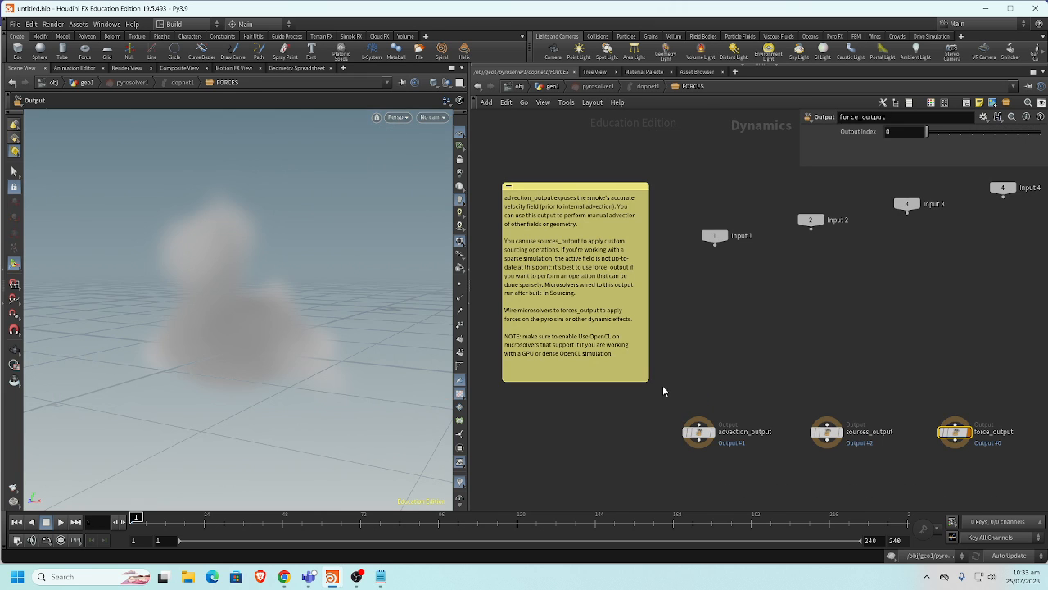
{"action": "middle_click_drag", "start_coordinate": [740, 357], "coordinate": [708, 316]}
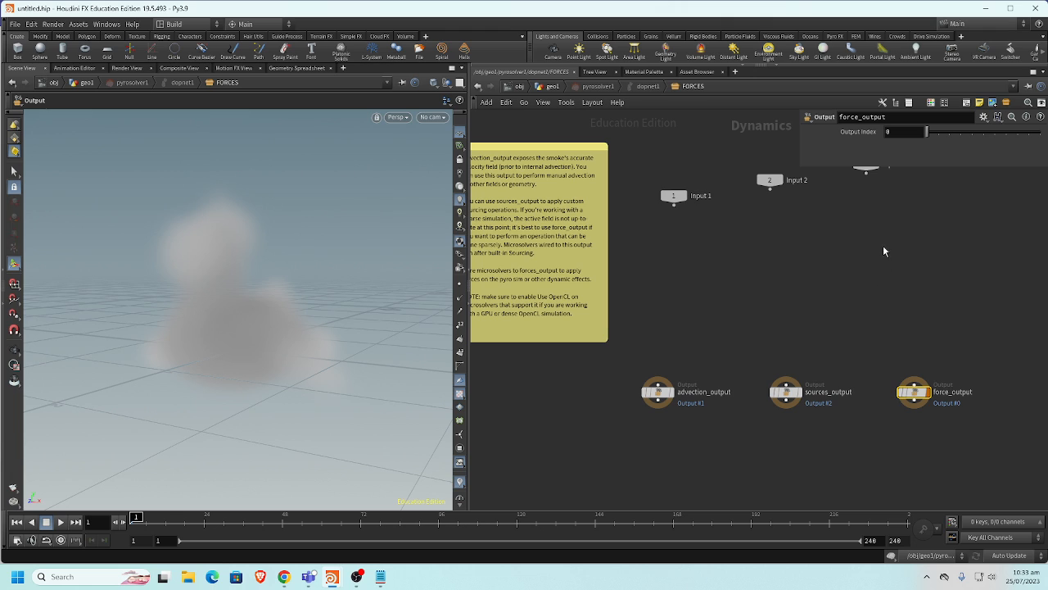
Examine the sources_output node in the FORCES network and return to the geo1 network
{"action": "left_click_drag", "start_coordinate": [895, 242], "coordinate": [916, 317]}
{"action": "left_click_drag", "start_coordinate": [787, 385], "coordinate": [788, 388]}
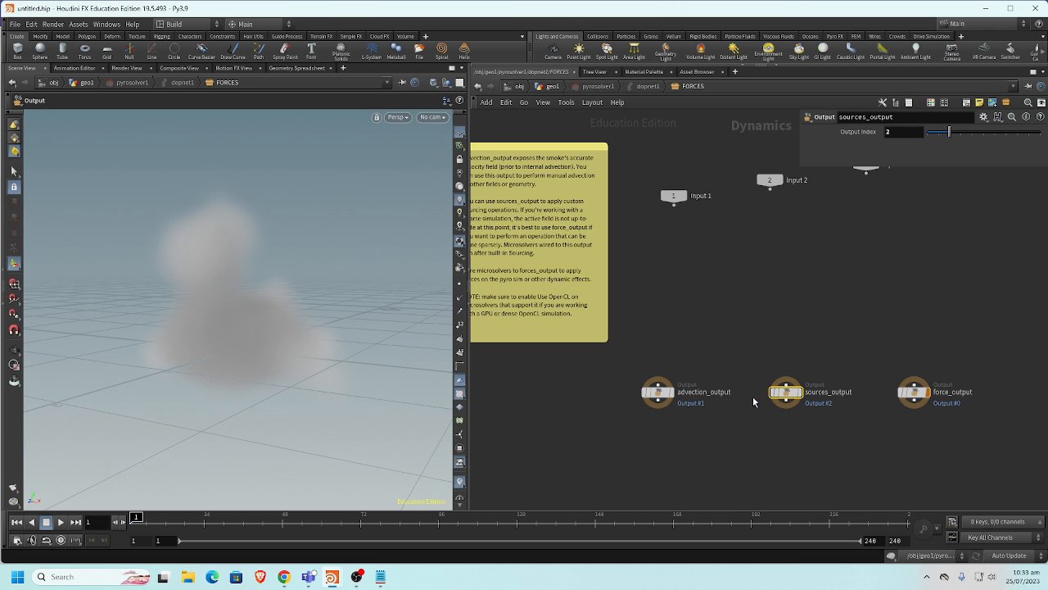
{"action": "mouse_move", "coordinate": [654, 399]}
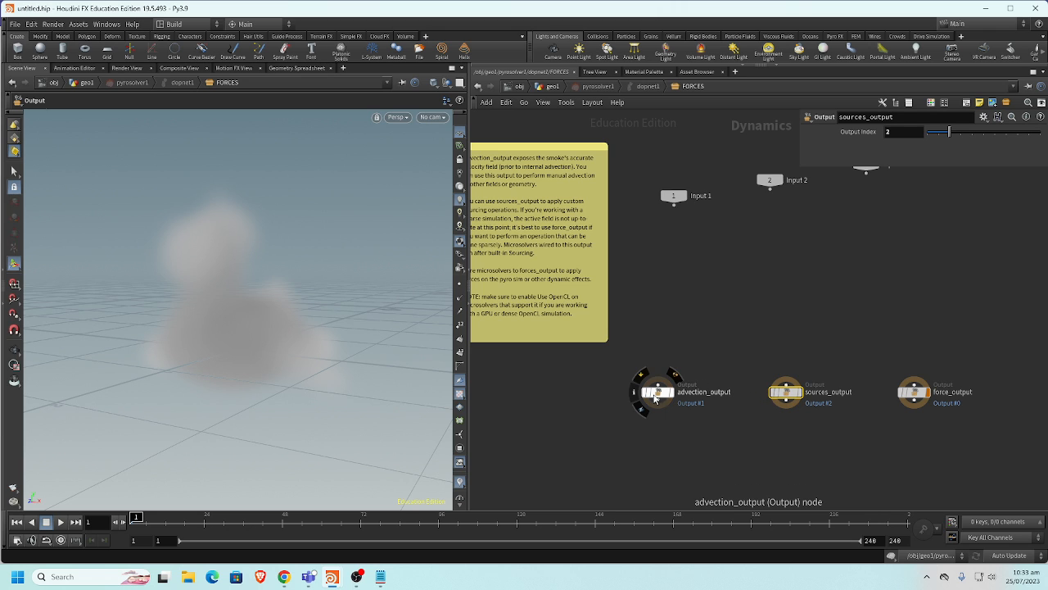
{"action": "left_click", "coordinate": [591, 87]}
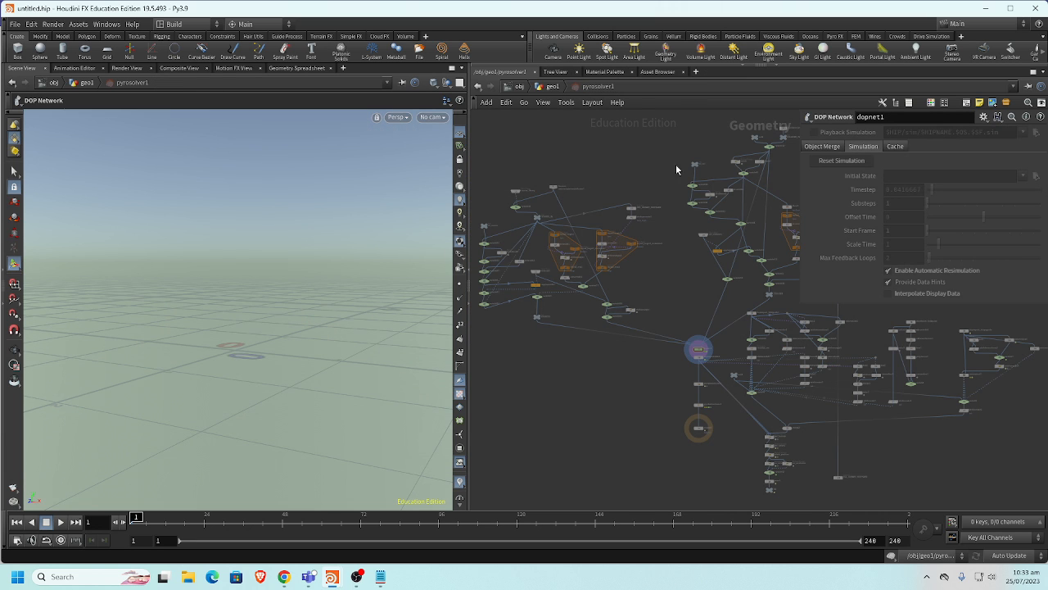
{"action": "left_click", "coordinate": [546, 87]}
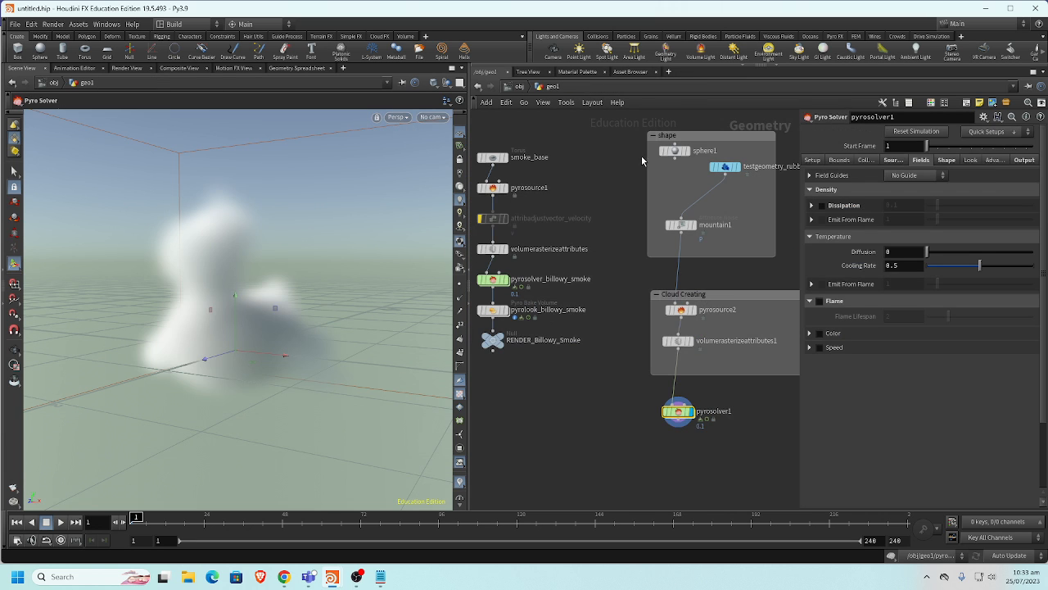
Enable Wind in pyrosolver1's shape settings with a wind speed of 0.1 and a wind direction of 0, 0.1, 0
{"action": "left_click", "coordinate": [893, 160]}
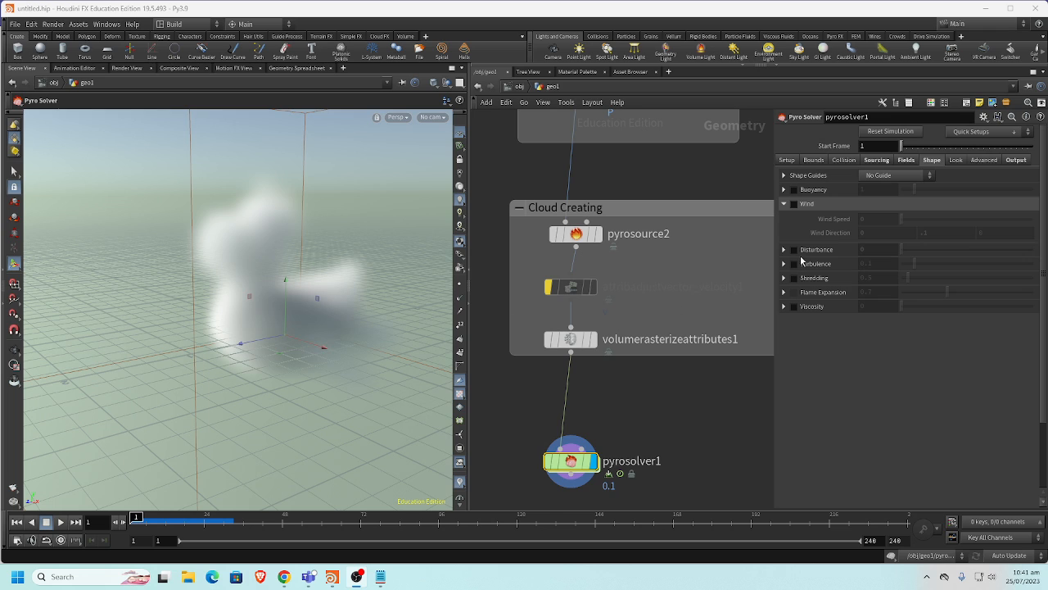
{"action": "left_click", "coordinate": [794, 203]}
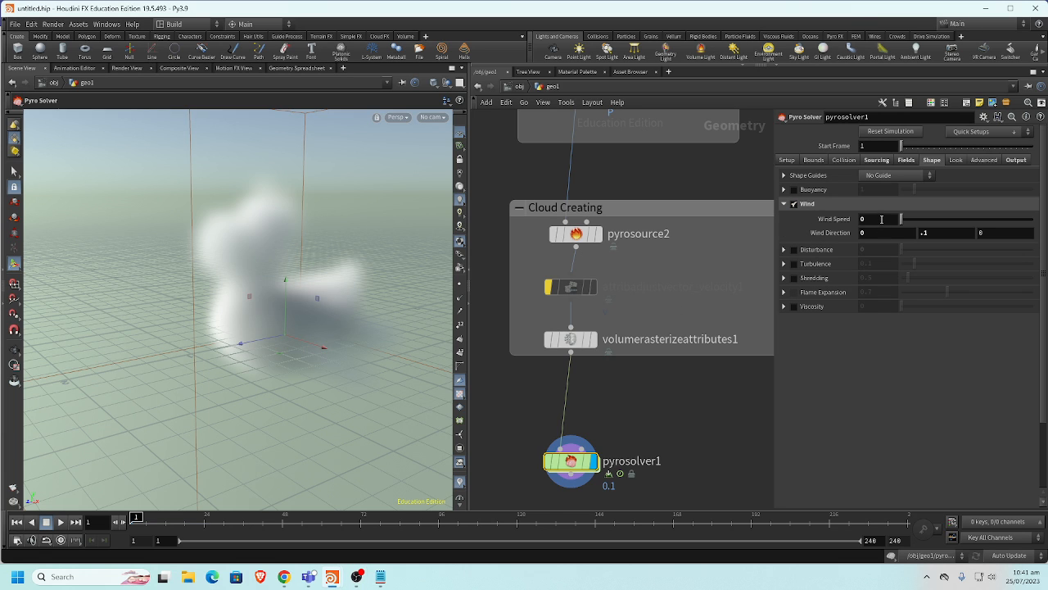
{"action": "left_click", "coordinate": [882, 219]}
{"action": "type", "text": ".1"}
{"action": "key", "text": "Return"}
{"action": "left_click", "coordinate": [926, 234]}
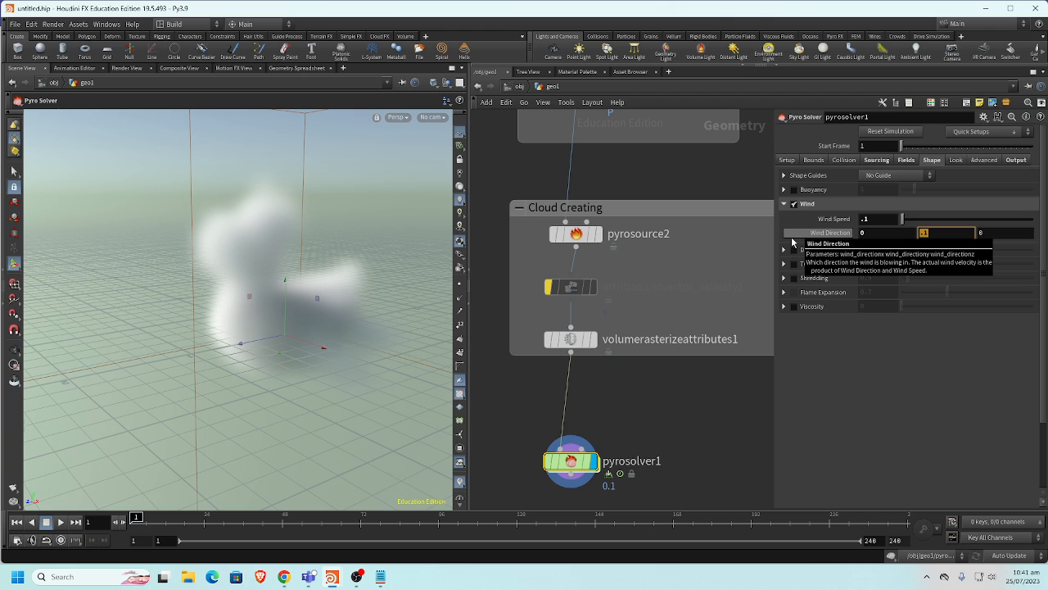
{"action": "type", "text": "0"}
{"action": "key", "text": "shift+Tab"}
{"action": "key", "text": "Tab"}
{"action": "type", "text": ".1"}
{"action": "key", "text": "Return"}
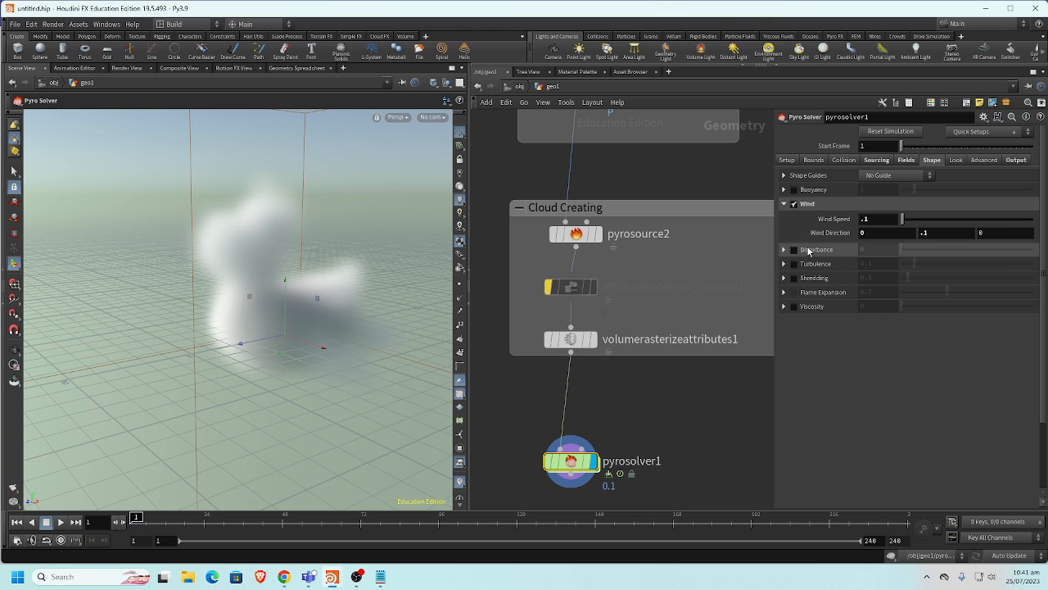
Enable Disturbance at about 0.42 and Turbulence at about 0.075 on pyrosolver1, with the turbulence settings expanded
{"action": "left_click", "coordinate": [794, 248]}
{"action": "left_click_drag", "start_coordinate": [902, 249], "coordinate": [901, 256]}
{"action": "left_click", "coordinate": [794, 264]}
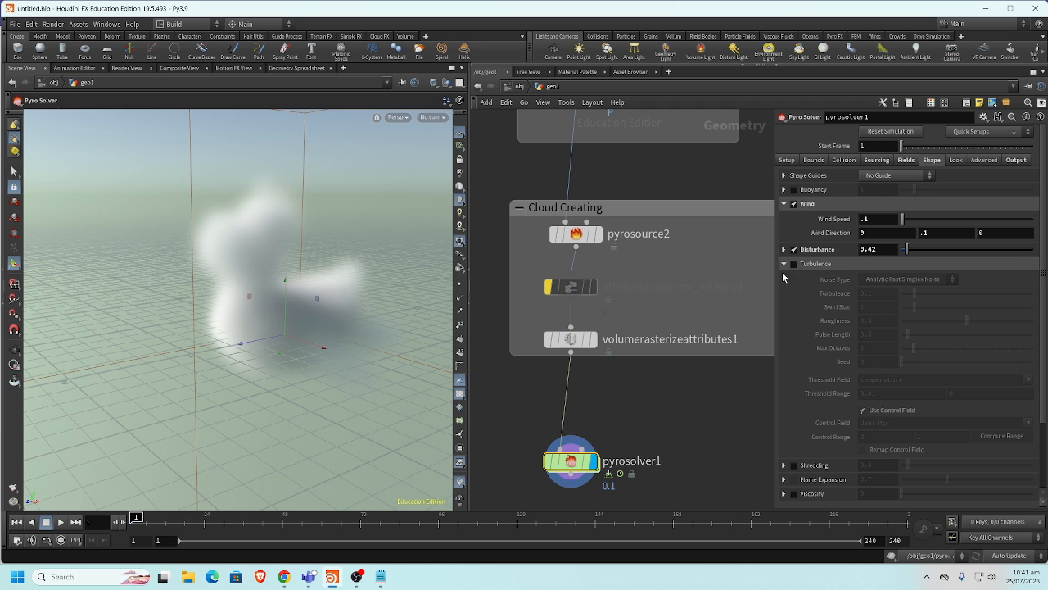
{"action": "left_click", "coordinate": [784, 264]}
{"action": "left_click_drag", "start_coordinate": [904, 263], "coordinate": [912, 264]}
{"action": "left_click", "coordinate": [785, 264]}
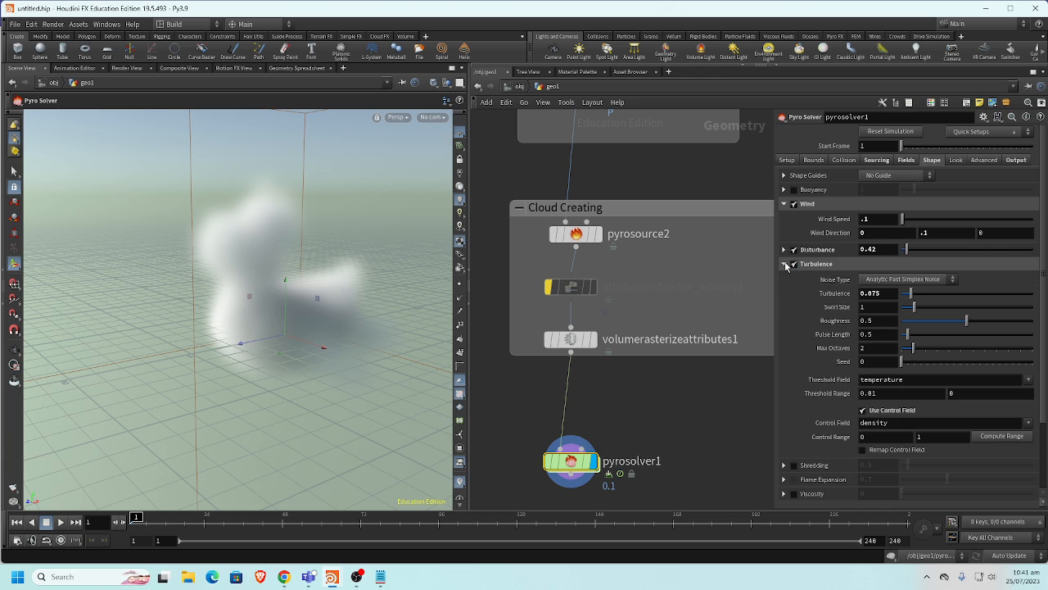
Set the turbulence threshold field to density and the swirl size to about 0.46, keeping Analytic Fast Simplex Noise
{"action": "left_click", "coordinate": [924, 281]}
{"action": "left_click", "coordinate": [933, 303]}
{"action": "left_click", "coordinate": [1028, 380]}
{"action": "left_click", "coordinate": [1004, 391]}
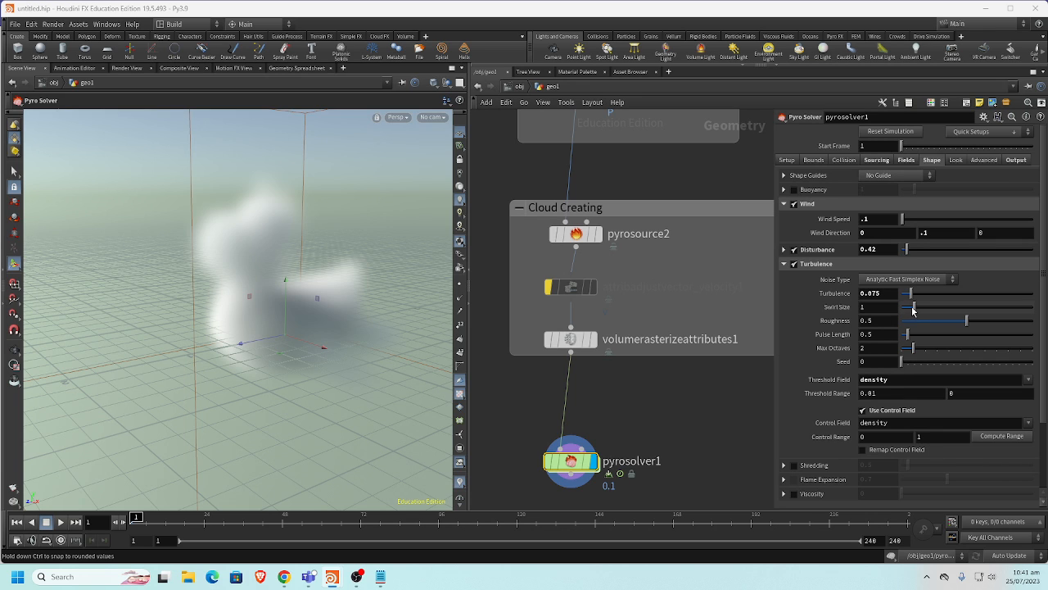
{"action": "left_click_drag", "start_coordinate": [914, 307], "coordinate": [907, 308]}
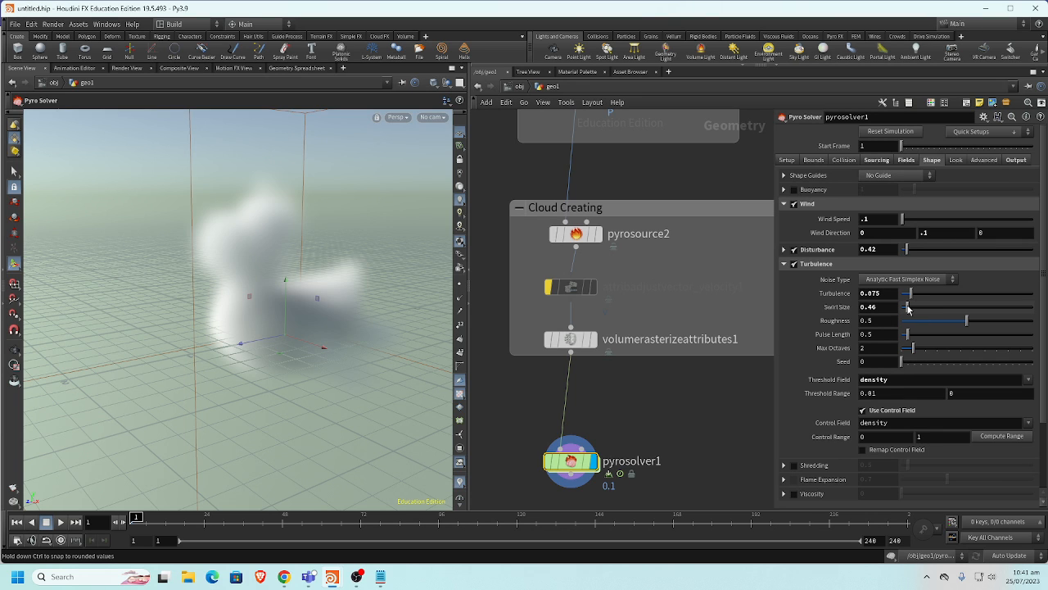
Play the cloud simulation, and reduce pyrosolver1's Disturbance to 0.25 and Turbulence to 0.017
{"action": "left_click", "coordinate": [61, 521]}
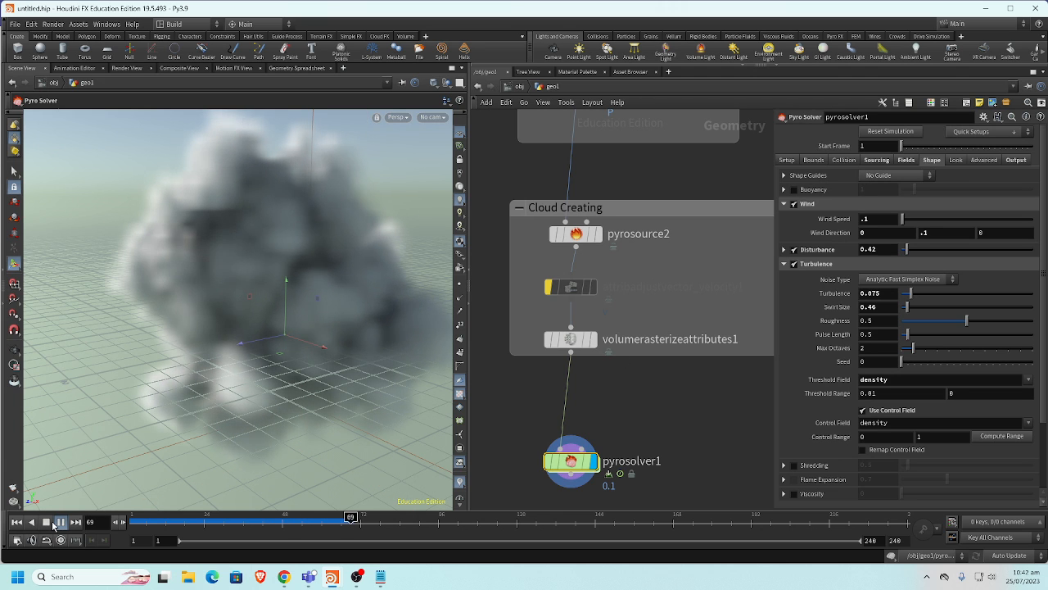
{"action": "left_click", "coordinate": [52, 525]}
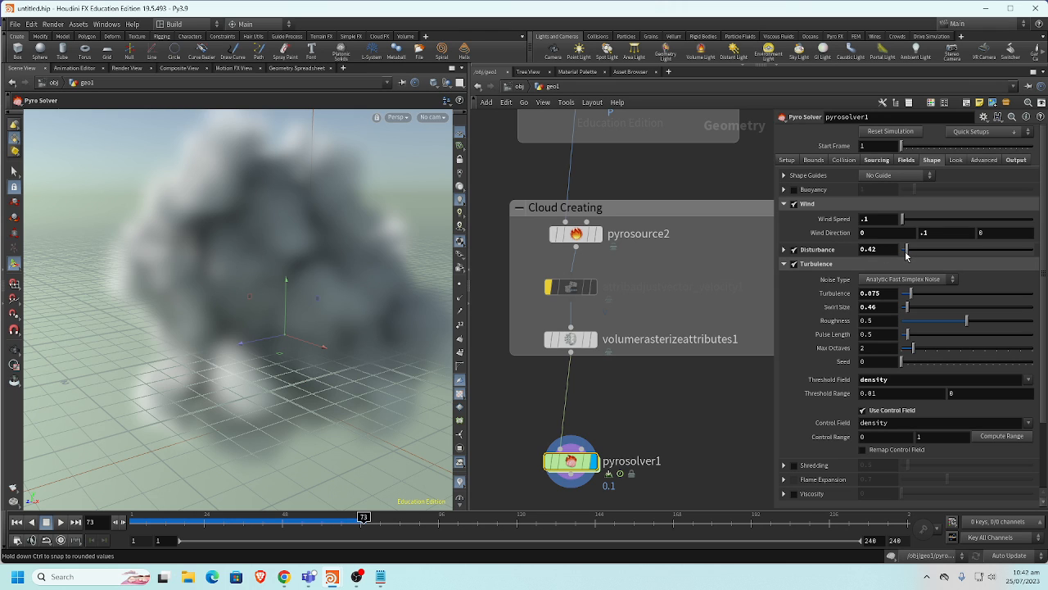
{"action": "left_click_drag", "start_coordinate": [906, 254], "coordinate": [905, 254]}
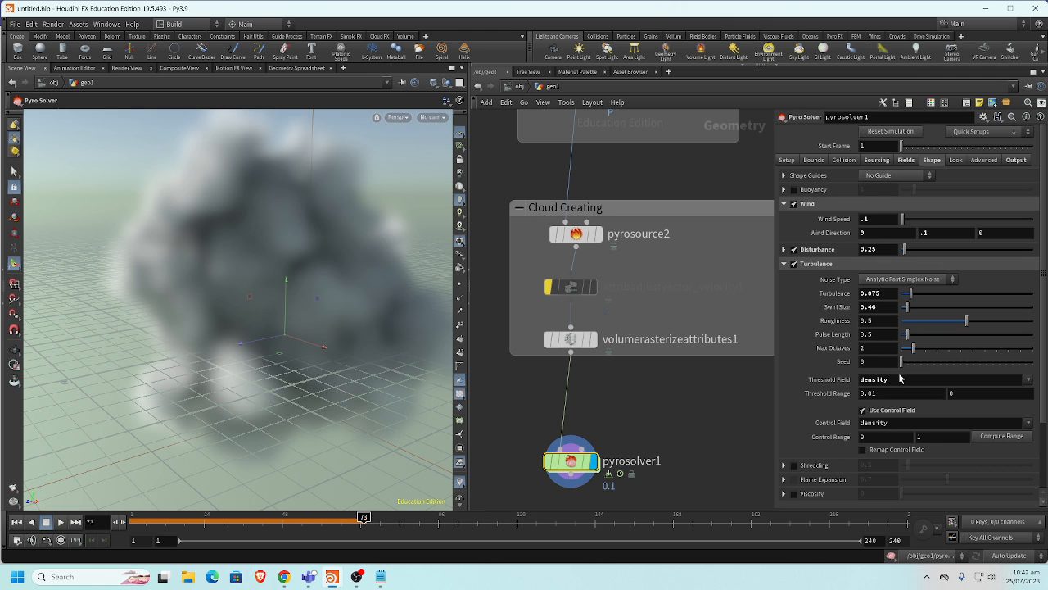
{"action": "left_click_drag", "start_coordinate": [909, 294], "coordinate": [905, 295]}
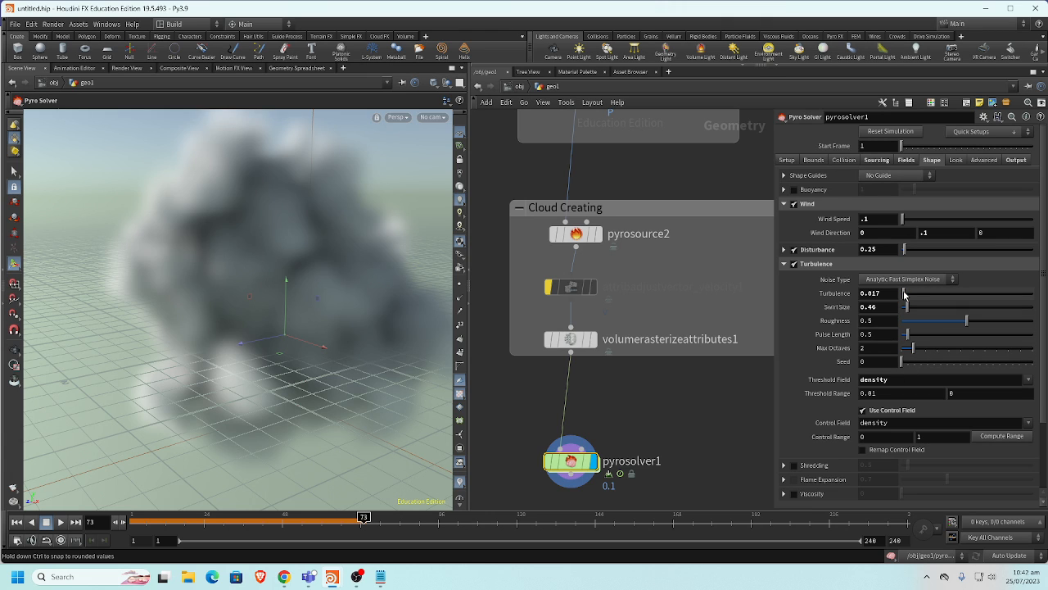
Replay the simulation from the first frame to frame 100 and inspect the cloud from another angle
{"action": "left_click", "coordinate": [16, 521]}
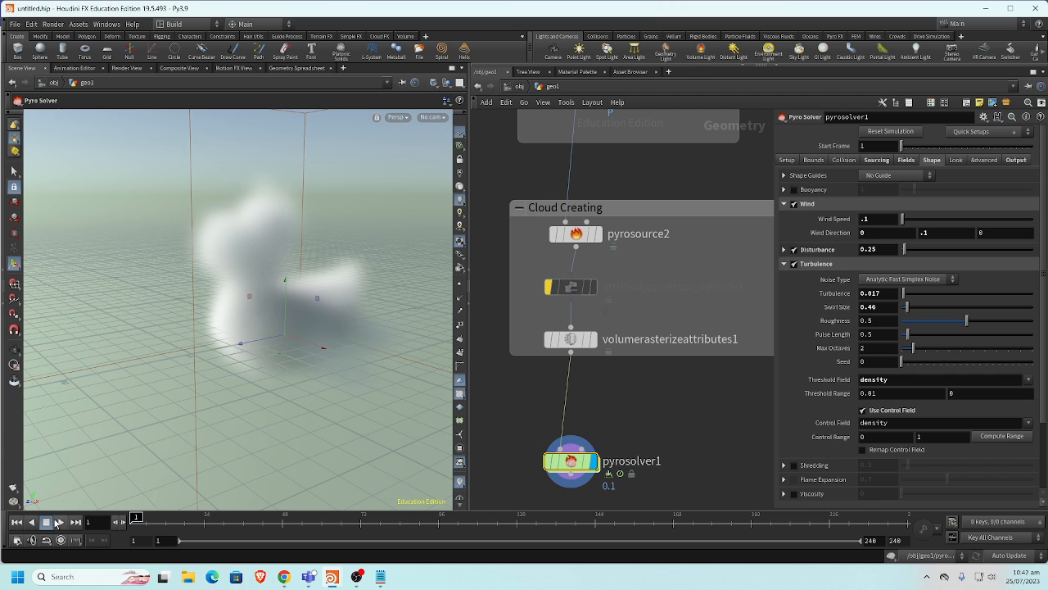
{"action": "left_click", "coordinate": [59, 522]}
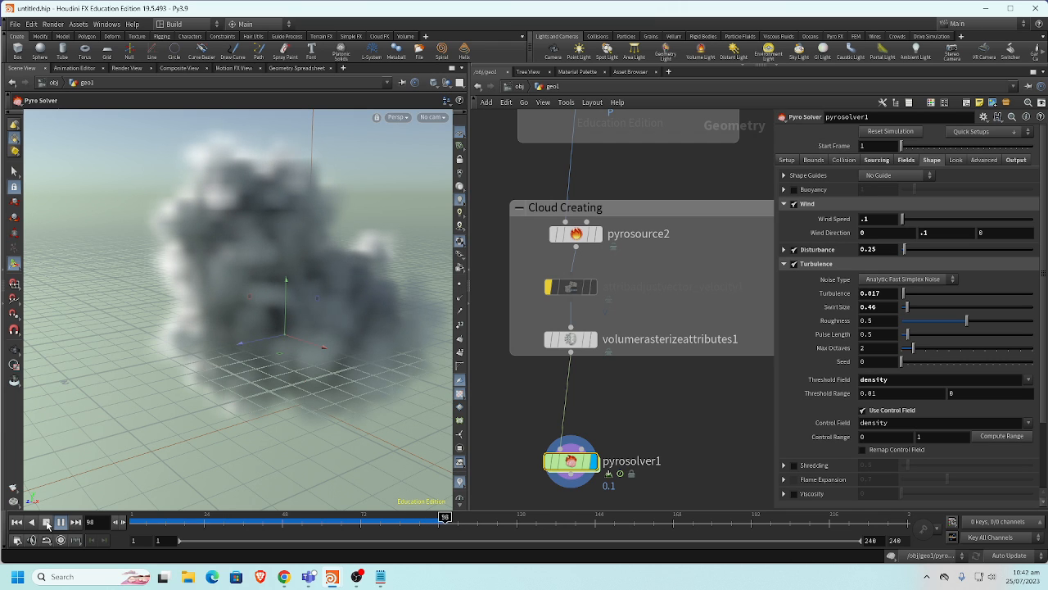
{"action": "left_click", "coordinate": [45, 523]}
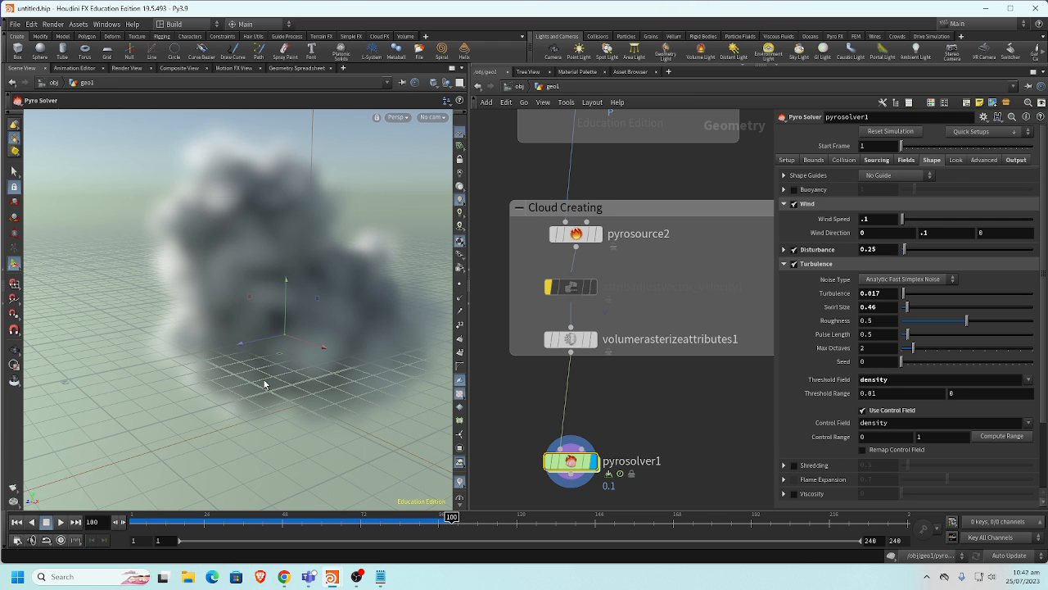
{"action": "key", "text": "Escape"}
{"action": "left_click_drag", "start_coordinate": [286, 392], "coordinate": [176, 341]}
{"action": "key", "text": "Return"}
{"action": "left_click_drag", "start_coordinate": [275, 293], "coordinate": [269, 302]}
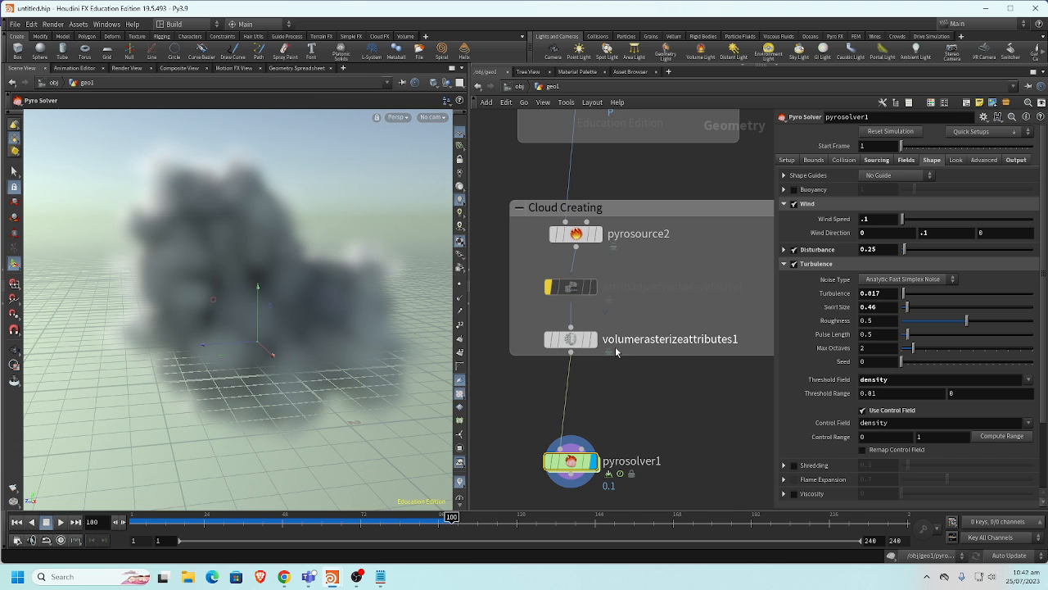
Review pyrosource2's Particle Separation setting and its scattered points with the timeline rewound to frame 1
{"action": "middle_click_drag", "start_coordinate": [532, 351], "coordinate": [502, 406]}
{"action": "middle_click_drag", "start_coordinate": [597, 227], "coordinate": [622, 308]}
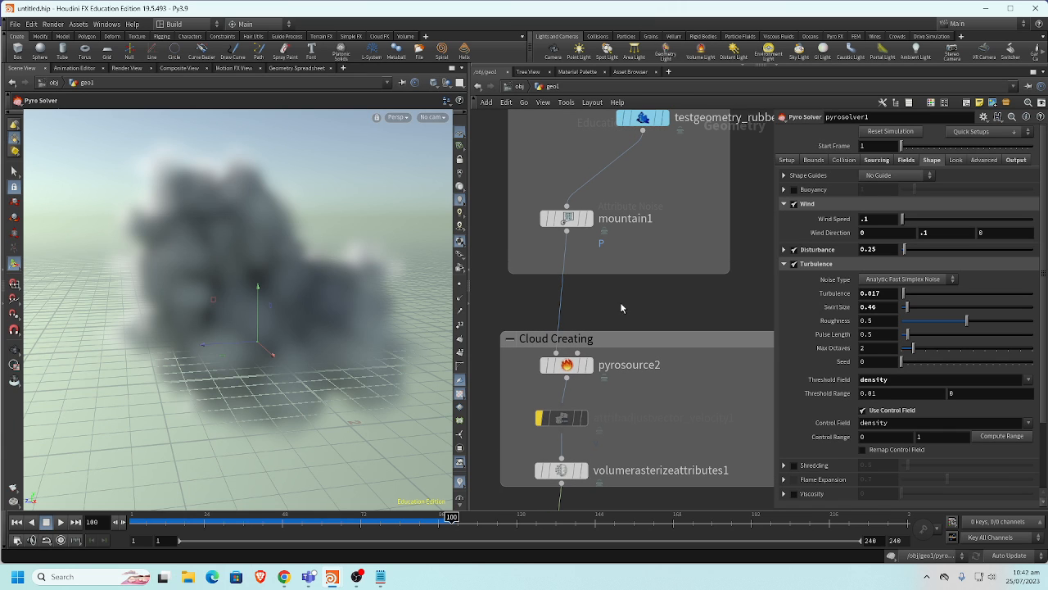
{"action": "left_click", "coordinate": [566, 365]}
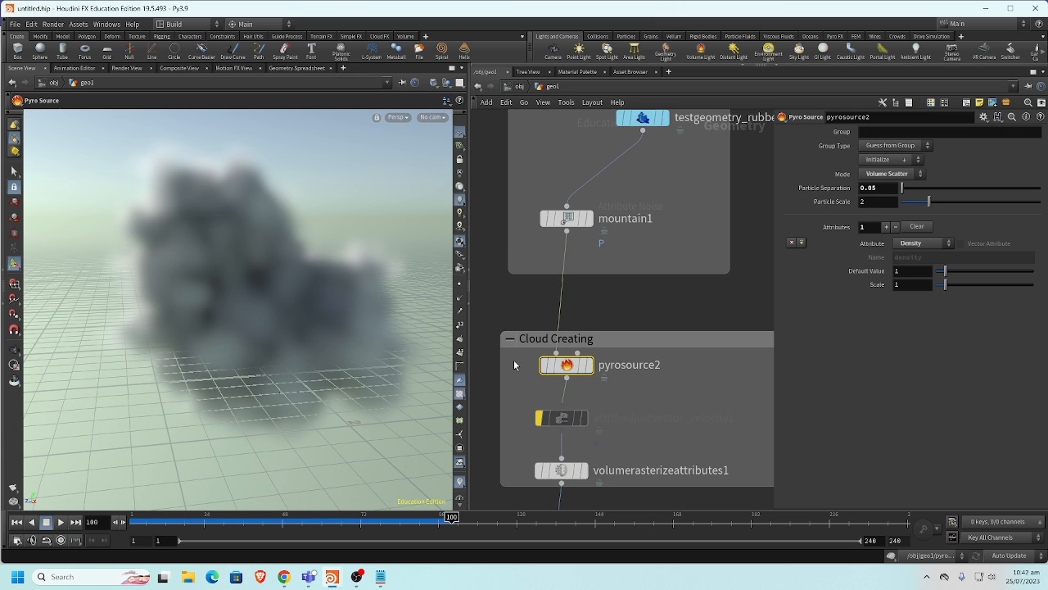
{"action": "left_click", "coordinate": [893, 190]}
{"action": "left_click", "coordinate": [16, 522]}
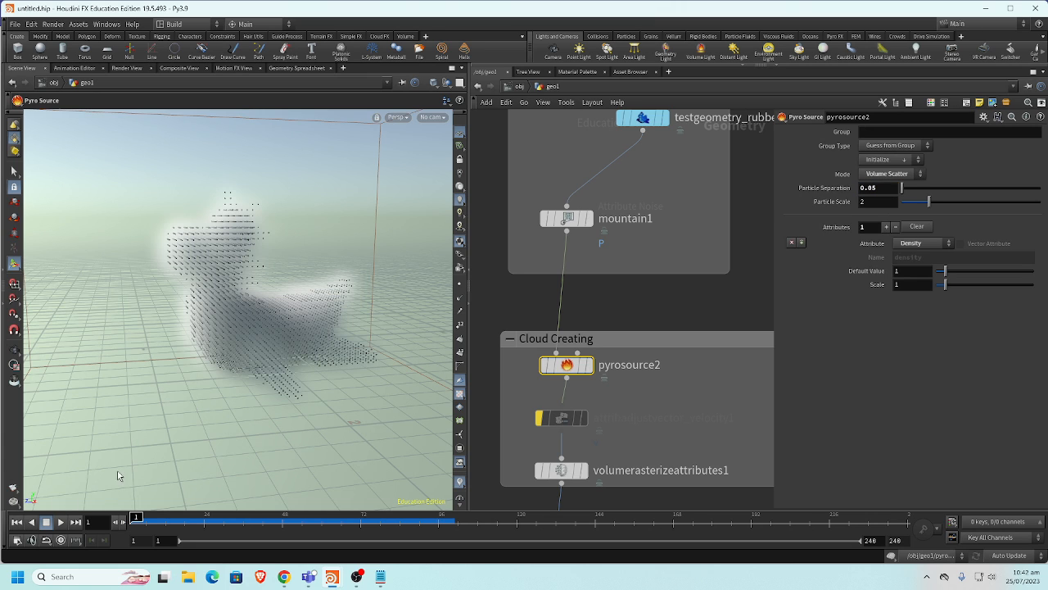
{"action": "left_click", "coordinate": [886, 191]}
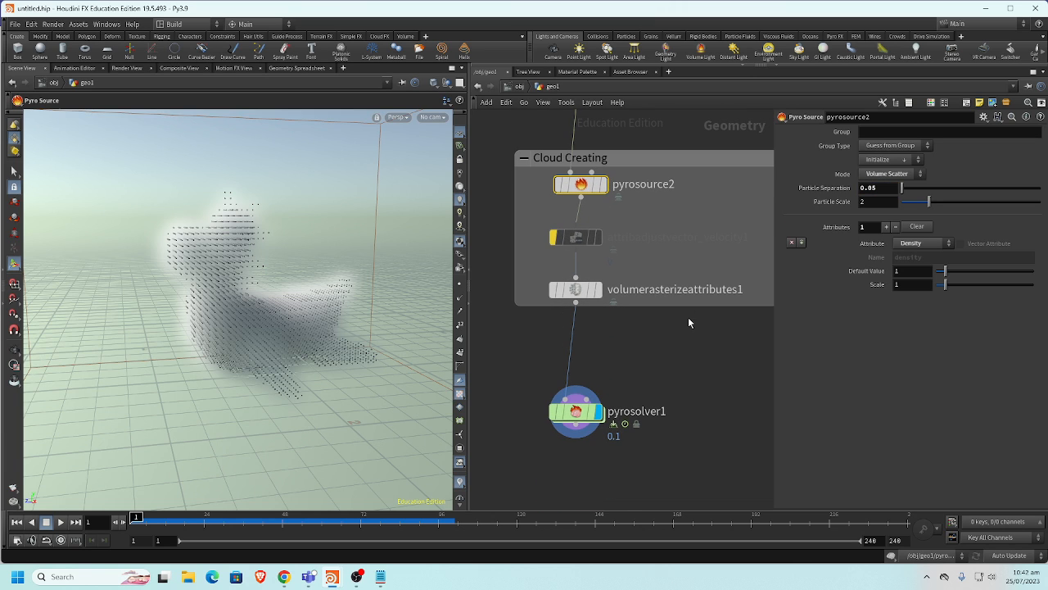
Enclose pyrosolver1 in a new network box beneath the Cloud Creating box
{"action": "middle_click_drag", "start_coordinate": [670, 362], "coordinate": [581, 336]}
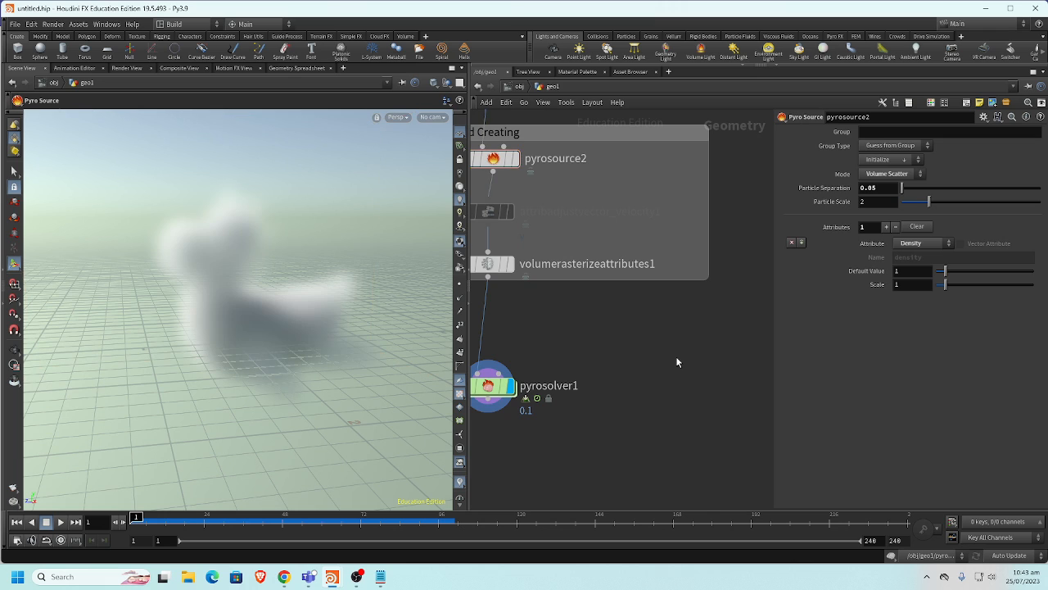
{"action": "scroll", "coordinate": [668, 354], "scroll_direction": "down", "scroll_amount": 3}
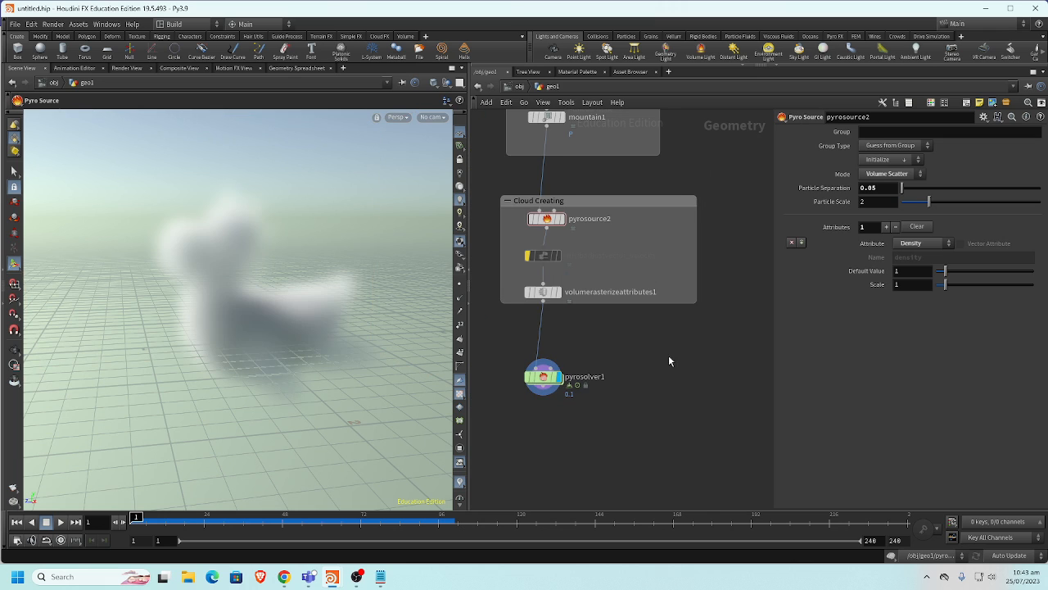
{"action": "left_click", "coordinate": [541, 383]}
{"action": "middle_click_drag", "start_coordinate": [642, 372], "coordinate": [685, 339]}
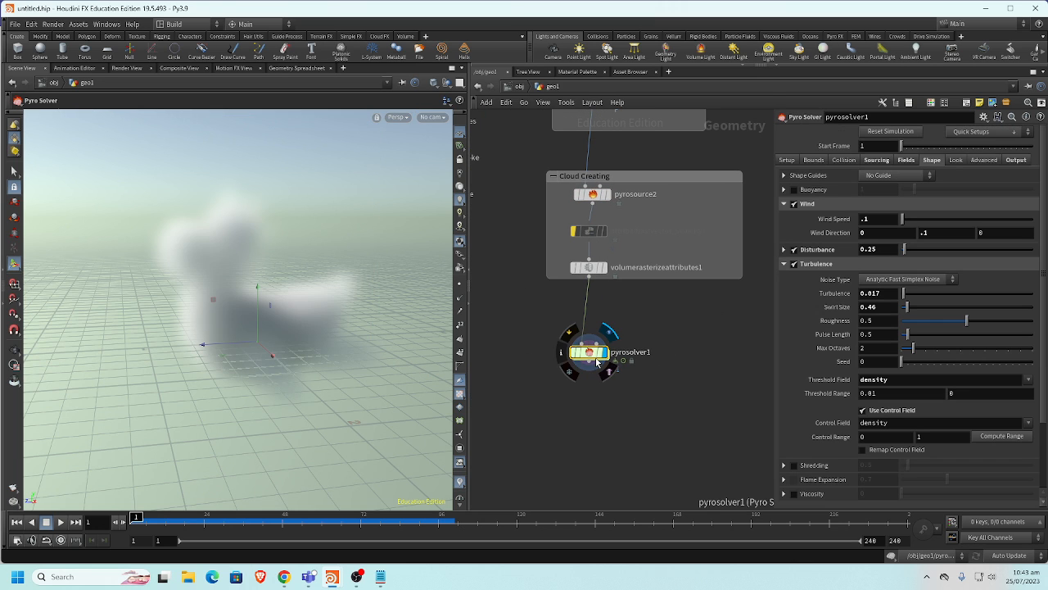
{"action": "left_click_drag", "start_coordinate": [596, 363], "coordinate": [606, 379]}
{"action": "left_click_drag", "start_coordinate": [528, 332], "coordinate": [670, 436]}
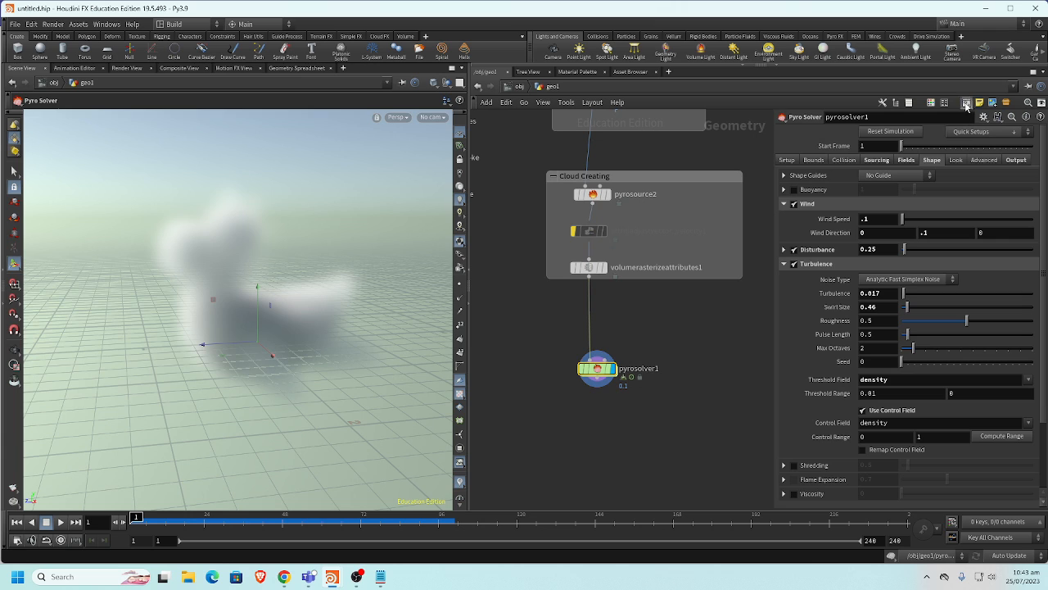
{"action": "left_click", "coordinate": [966, 105]}
{"action": "left_click_drag", "start_coordinate": [665, 382], "coordinate": [742, 482]}
{"action": "left_click_drag", "start_coordinate": [678, 334], "coordinate": [655, 328]}
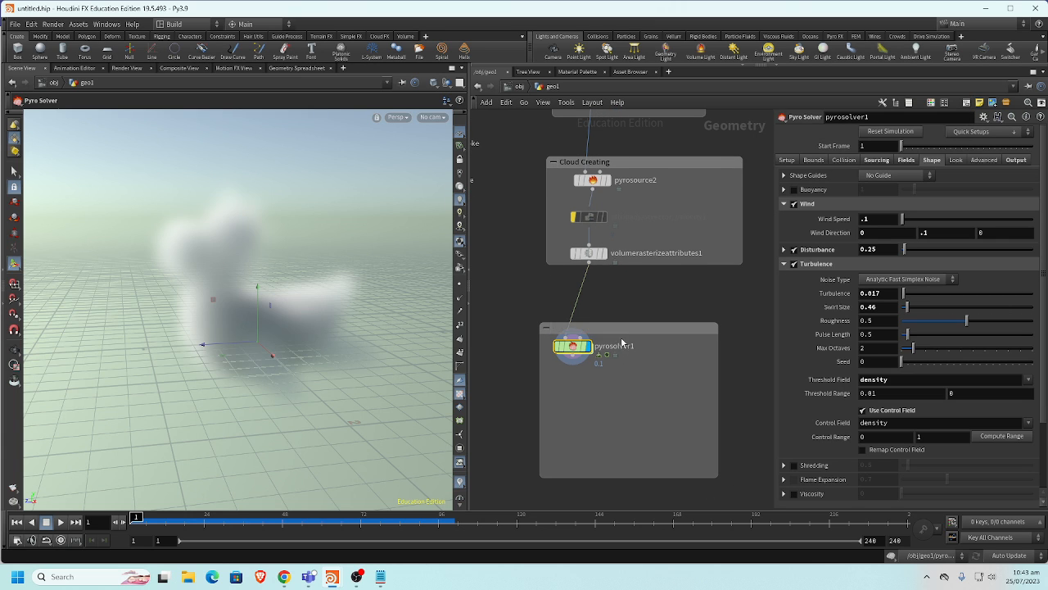
Lower pyrosolver1 inside its network box, and widen the box and title it Cloud Simulating
{"action": "left_click_drag", "start_coordinate": [570, 352], "coordinate": [580, 391]}
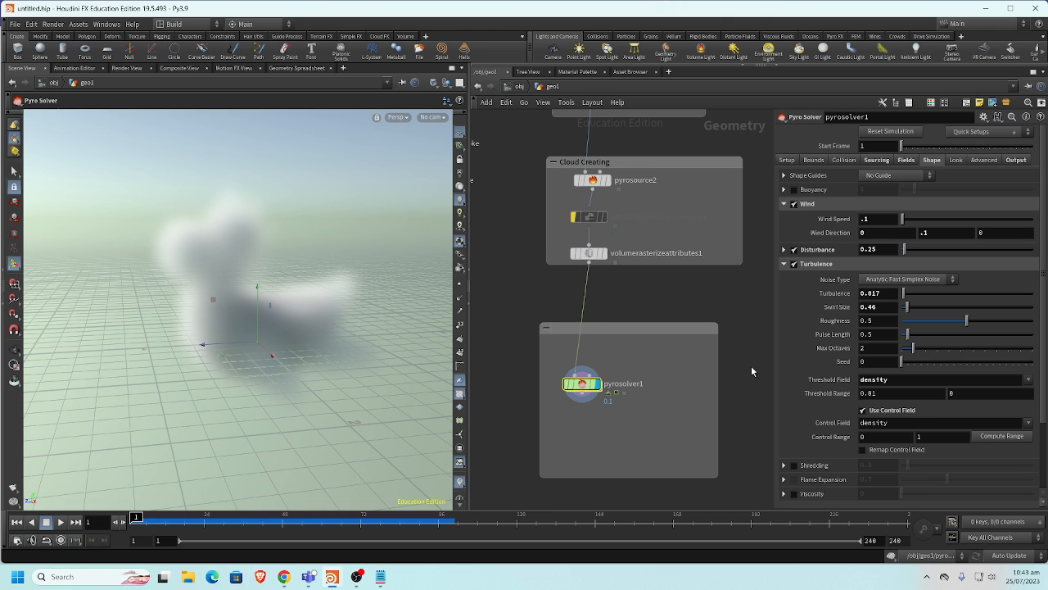
{"action": "left_click_drag", "start_coordinate": [719, 366], "coordinate": [755, 368]}
{"action": "double_click", "coordinate": [635, 330]}
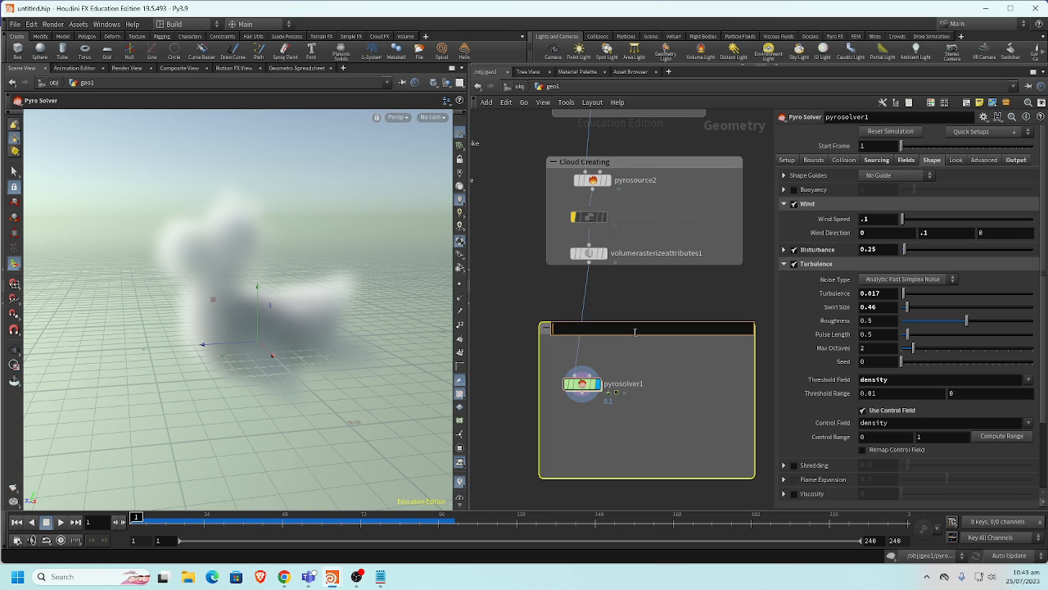
{"action": "type", "text": "Cloud Simulating"}
{"action": "key", "text": "Return"}
{"action": "mouse_move", "coordinate": [667, 287]}
{"action": "middle_mouse_down"}
{"action": "mouse_move", "coordinate": [602, 280]}
{"action": "mouse_move", "coordinate": [651, 281]}
{"action": "middle_mouse_up"}
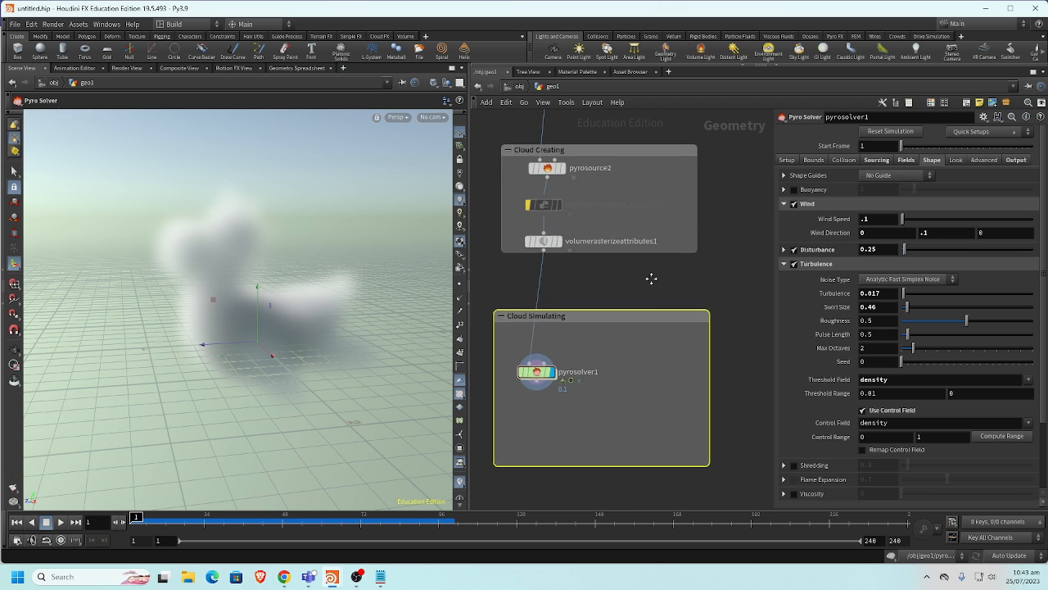
Add a sphere node inside the Cloud Simulating box beside pyrosolver1
{"action": "left_click", "coordinate": [711, 287]}
{"action": "key", "text": "Tab"}
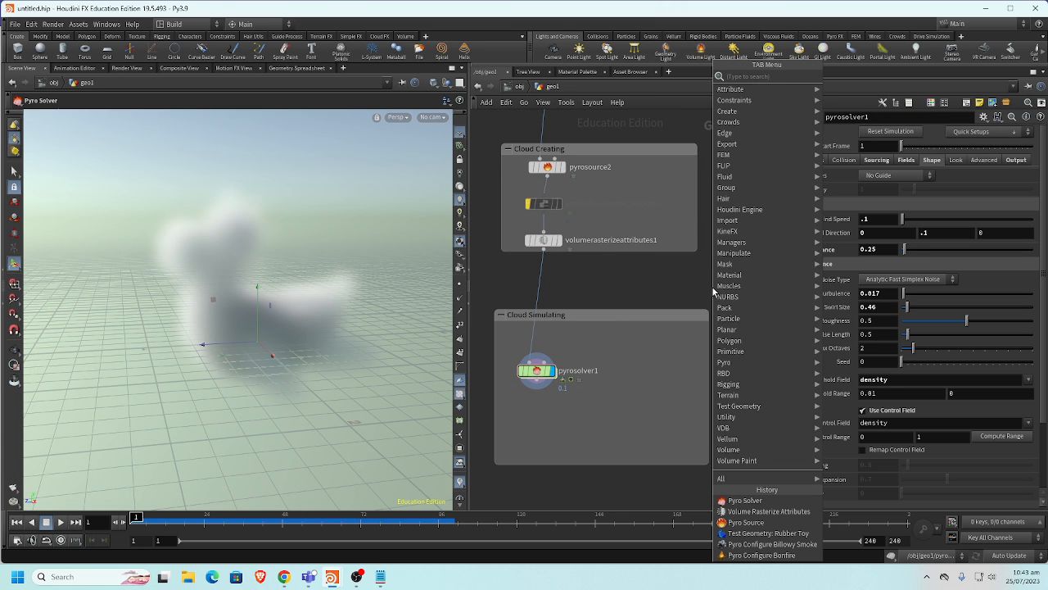
{"action": "type", "text": "fil"}
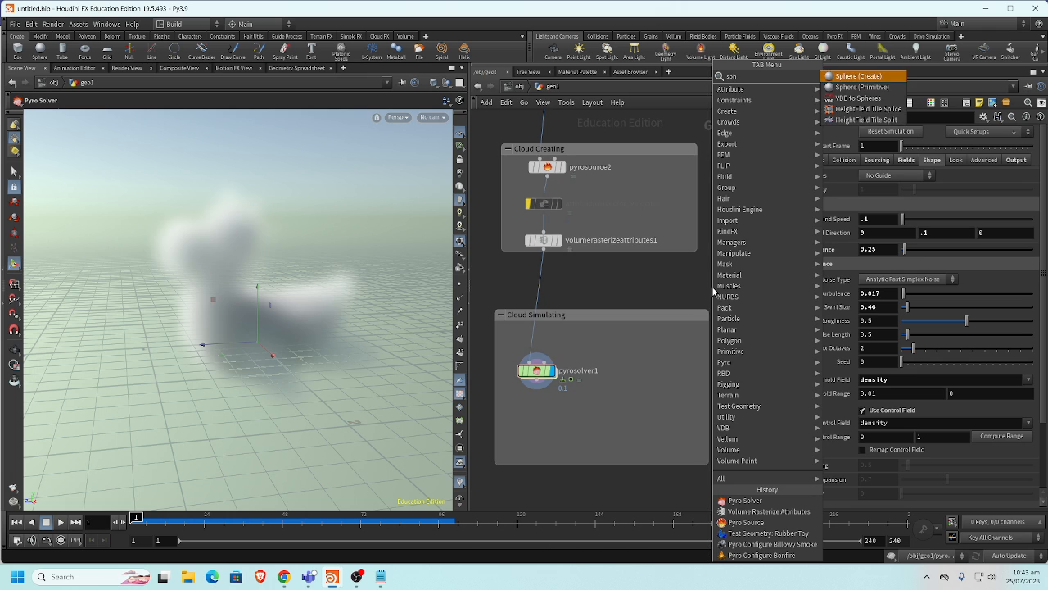
{"action": "key", "text": "Return"}
{"action": "left_click", "coordinate": [667, 344]}
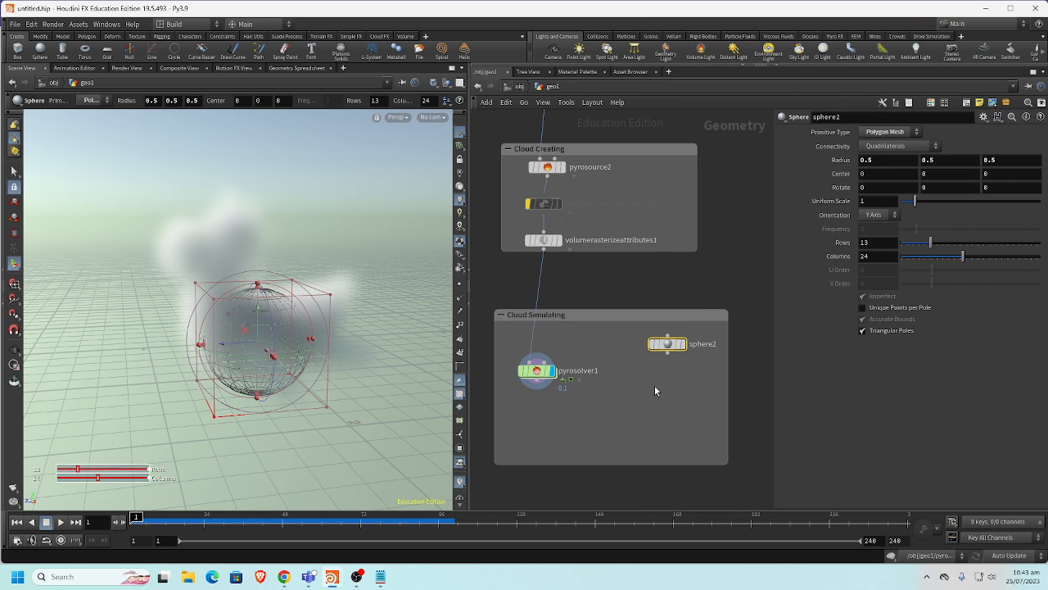
Add a Transform node below sphere2 in the Cloud Simulating box, wired to the sphere's output
{"action": "left_click", "coordinate": [667, 353]}
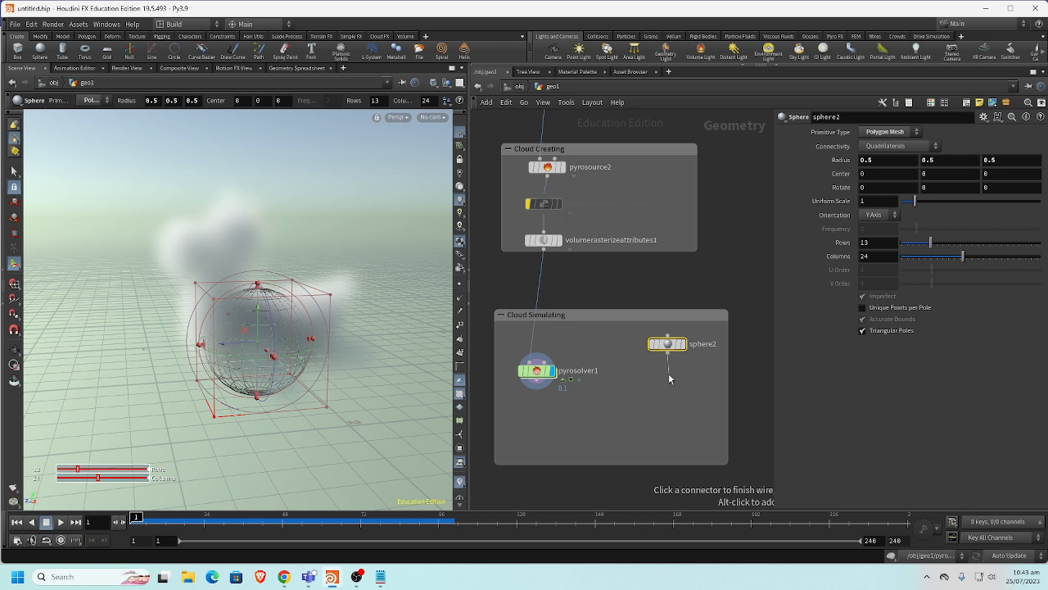
{"action": "key", "text": "Tab"}
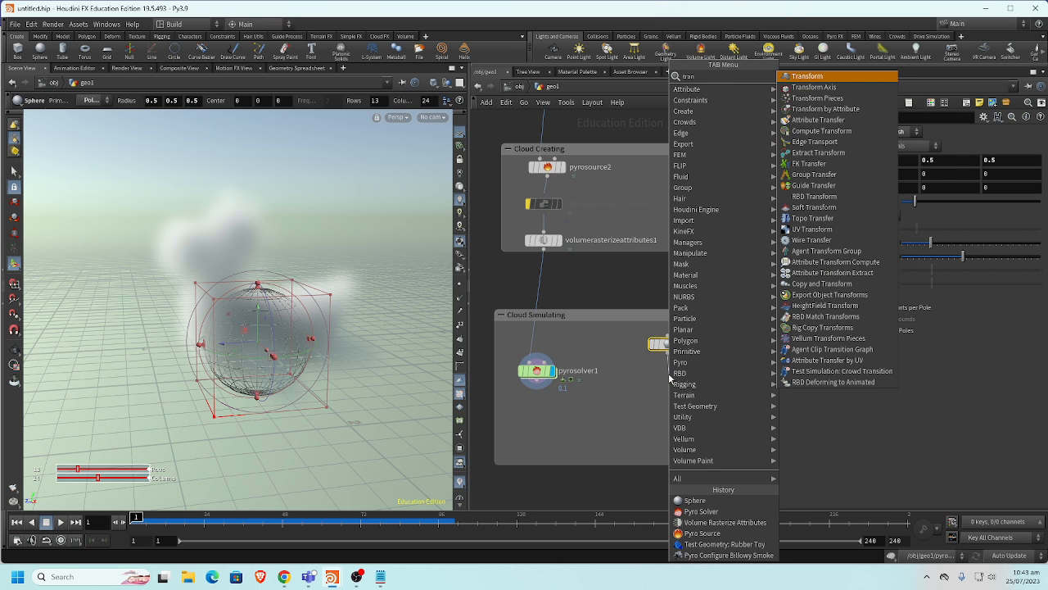
{"action": "key", "text": "Escape"}
{"action": "left_click", "coordinate": [668, 377]}
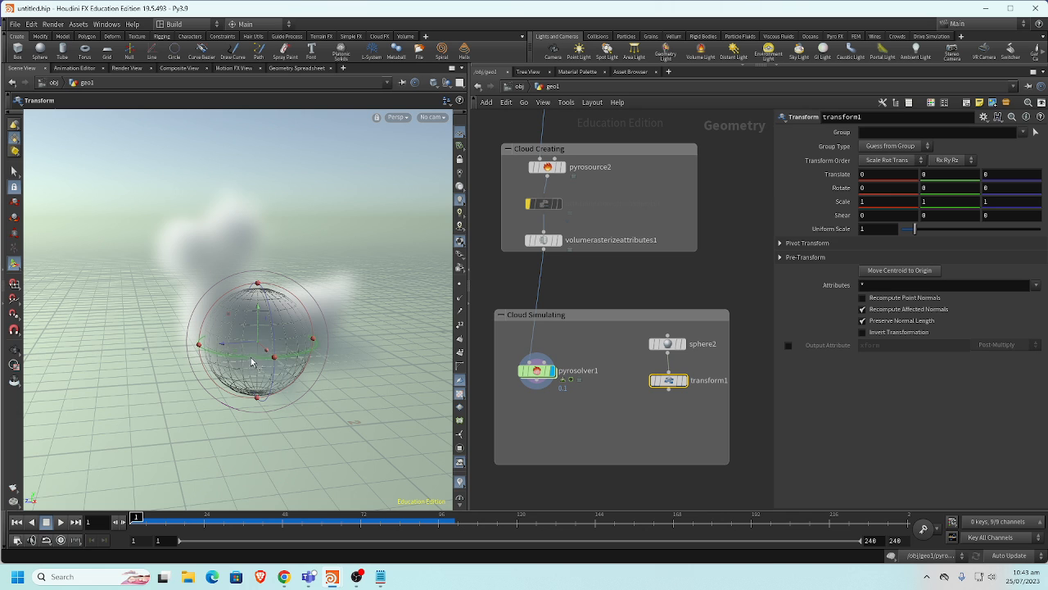
Keyframe the sphere's transform to move along Z from 1.51807 at frame 1 to -3.01189 at frame 120, and return to frame 1
{"action": "left_click_drag", "start_coordinate": [228, 347], "coordinate": [52, 353]}
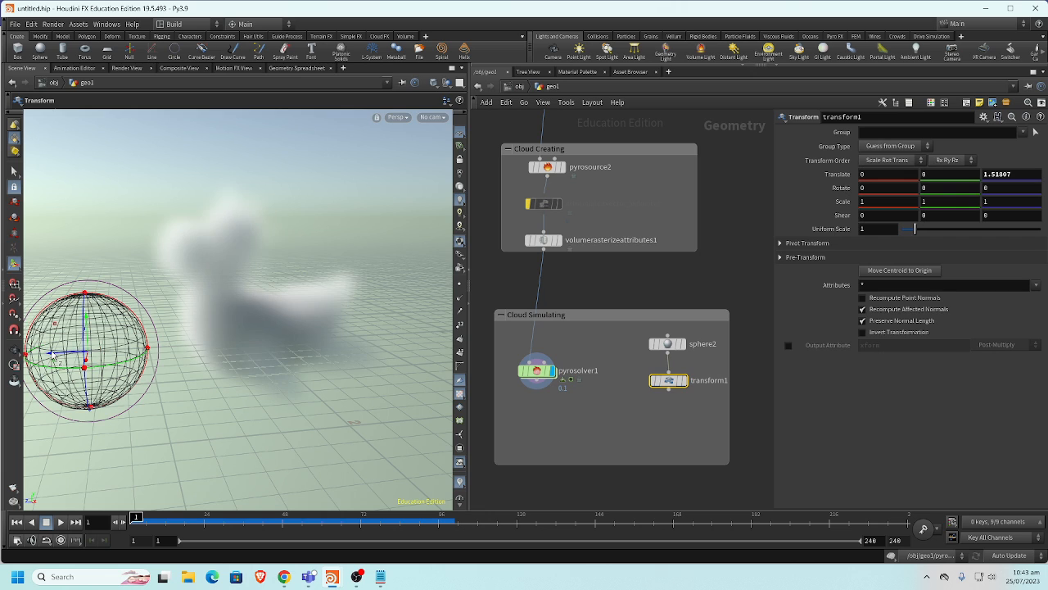
{"action": "key", "text": "k"}
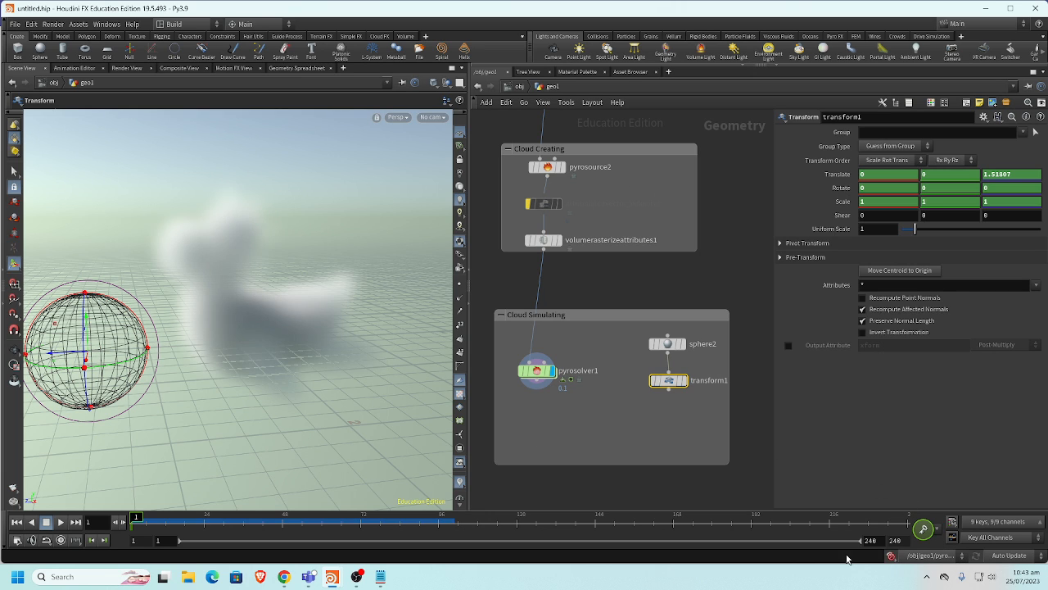
{"action": "left_click", "coordinate": [287, 517]}
{"action": "left_click_drag", "start_coordinate": [318, 517], "coordinate": [516, 530]}
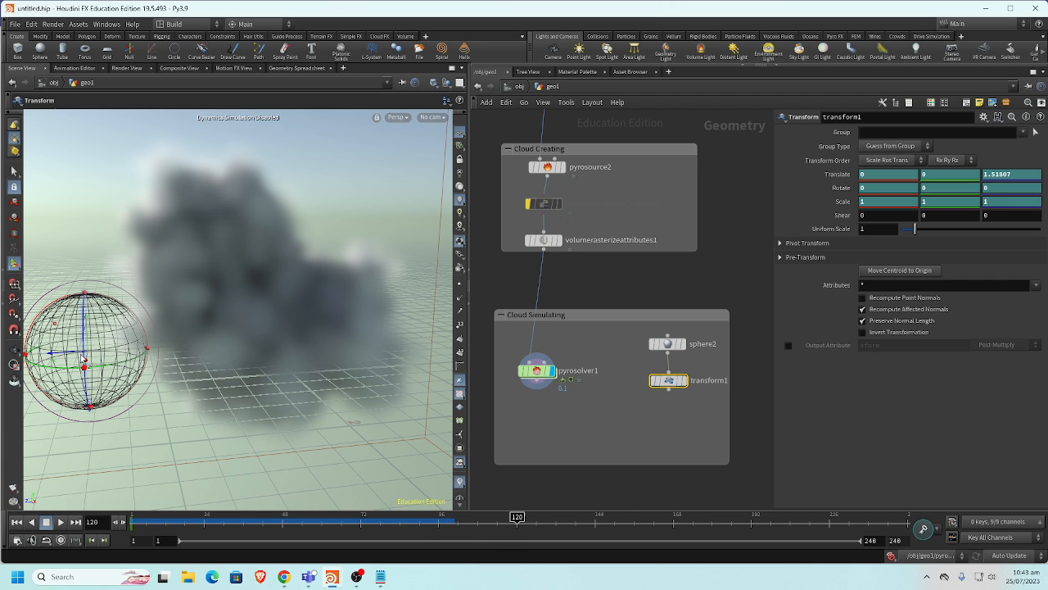
{"action": "left_click_drag", "start_coordinate": [57, 354], "coordinate": [511, 353]}
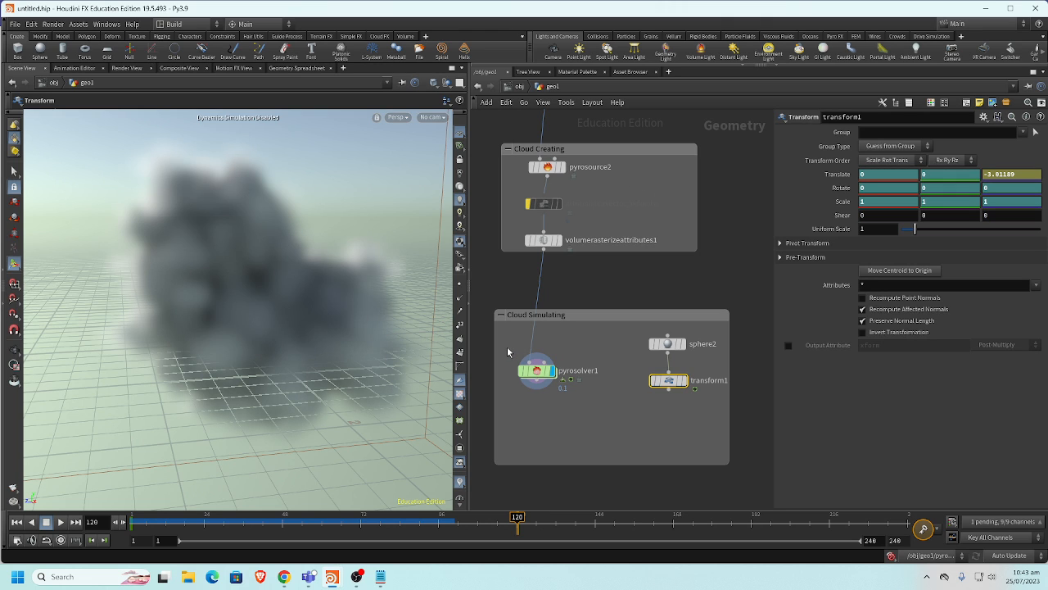
{"action": "key", "text": "k"}
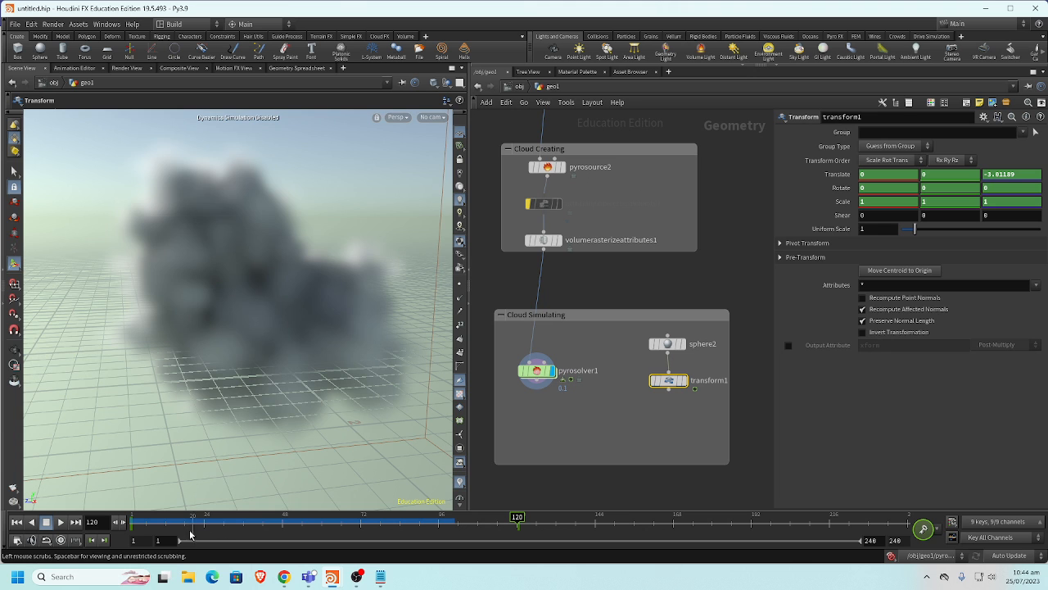
{"action": "left_click_drag", "start_coordinate": [185, 520], "coordinate": [133, 521]}
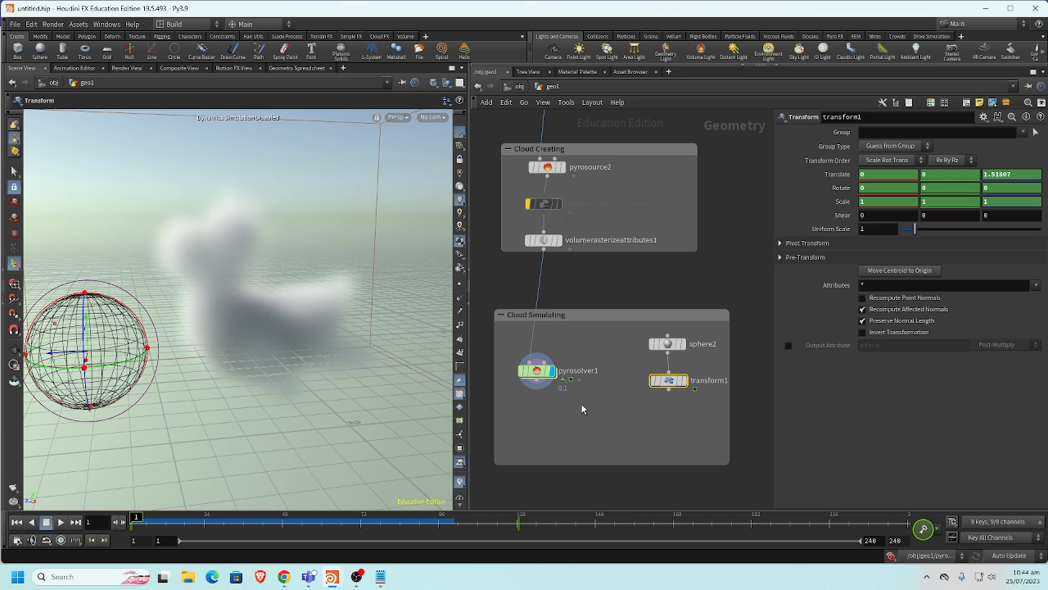
Lower pyrosolver1 slightly and connect transform1's output to its collision geometry input
{"action": "scroll", "coordinate": [588, 409], "scroll_direction": "up", "scroll_amount": 3}
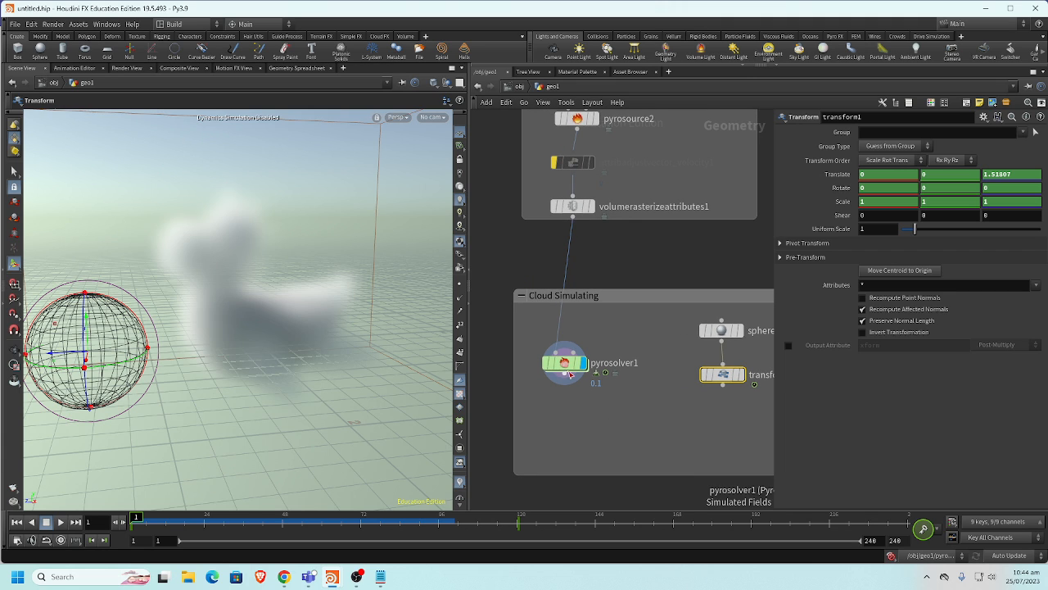
{"action": "left_click_drag", "start_coordinate": [566, 365], "coordinate": [568, 387]}
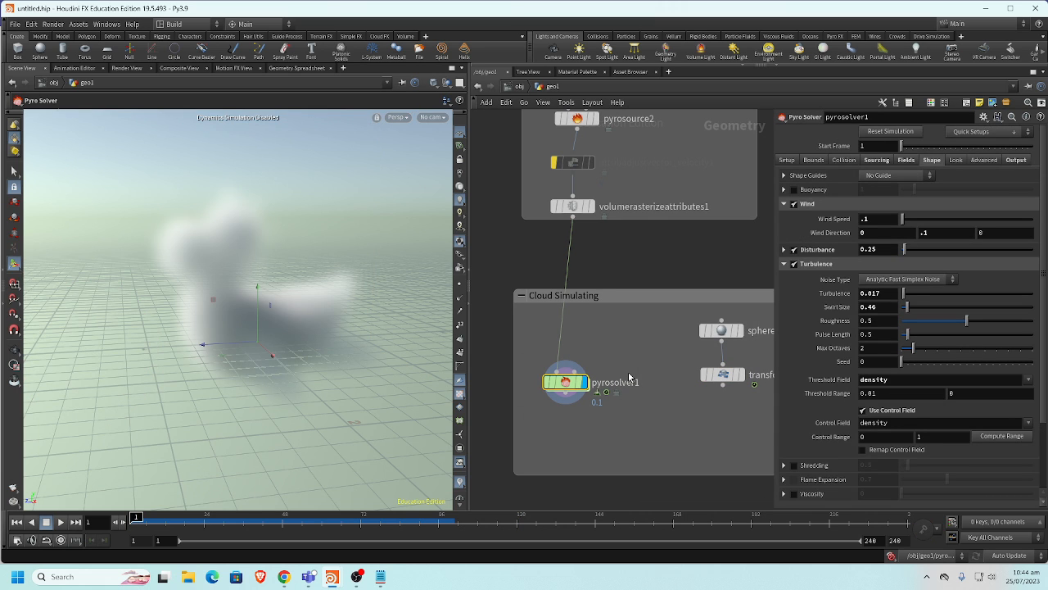
{"action": "scroll", "coordinate": [578, 366], "scroll_direction": "up", "scroll_amount": 4}
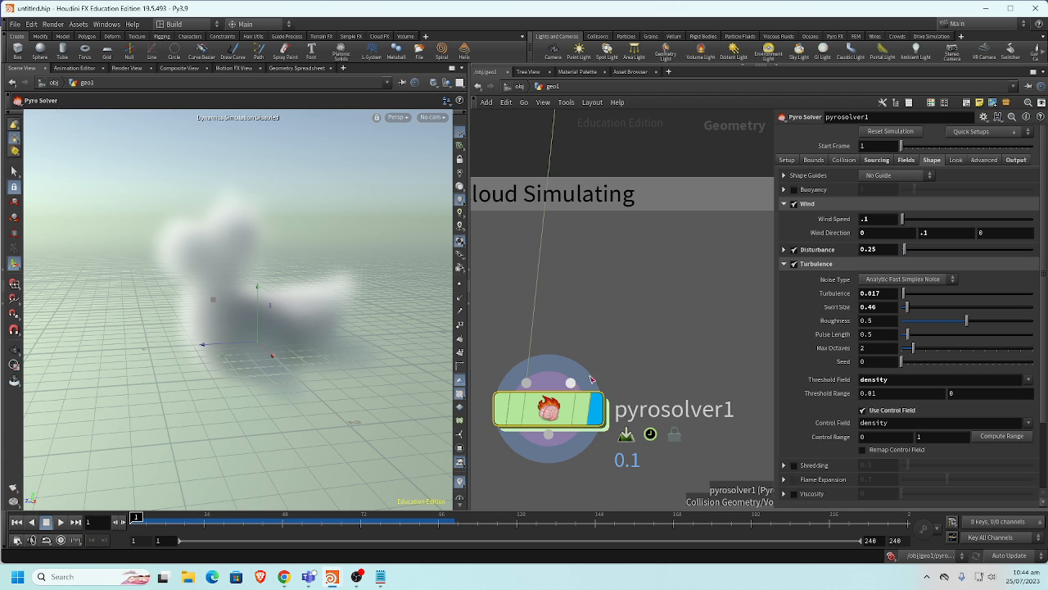
{"action": "scroll", "coordinate": [664, 356], "scroll_direction": "down", "scroll_amount": 5}
{"action": "left_click_drag", "start_coordinate": [709, 354], "coordinate": [583, 337]}
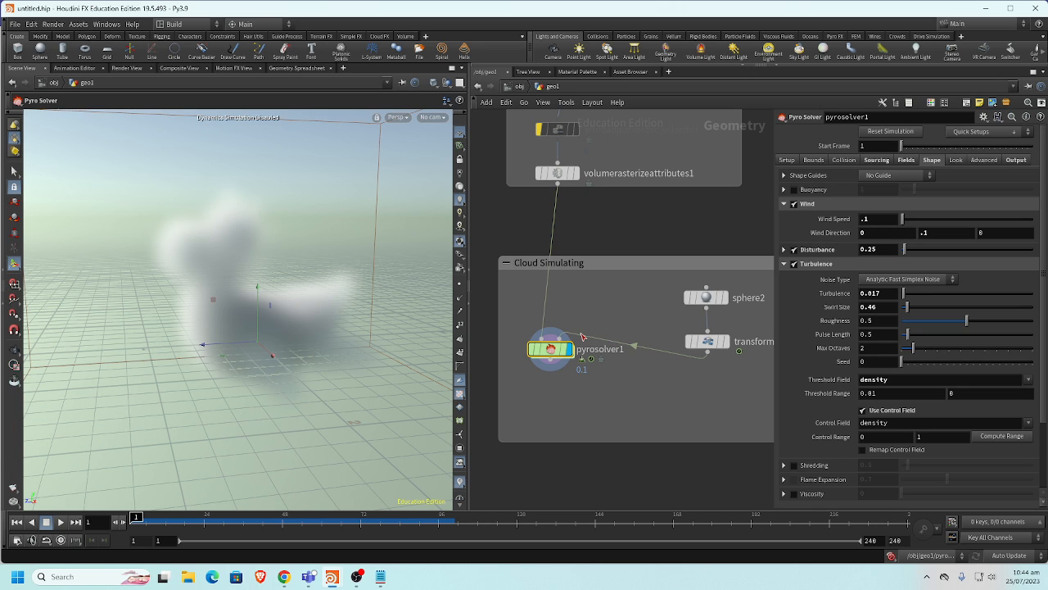
Review pyrosolver1's source collision settings, including the Collision Type options and Use Deforming Geometry
{"action": "left_click", "coordinate": [850, 159]}
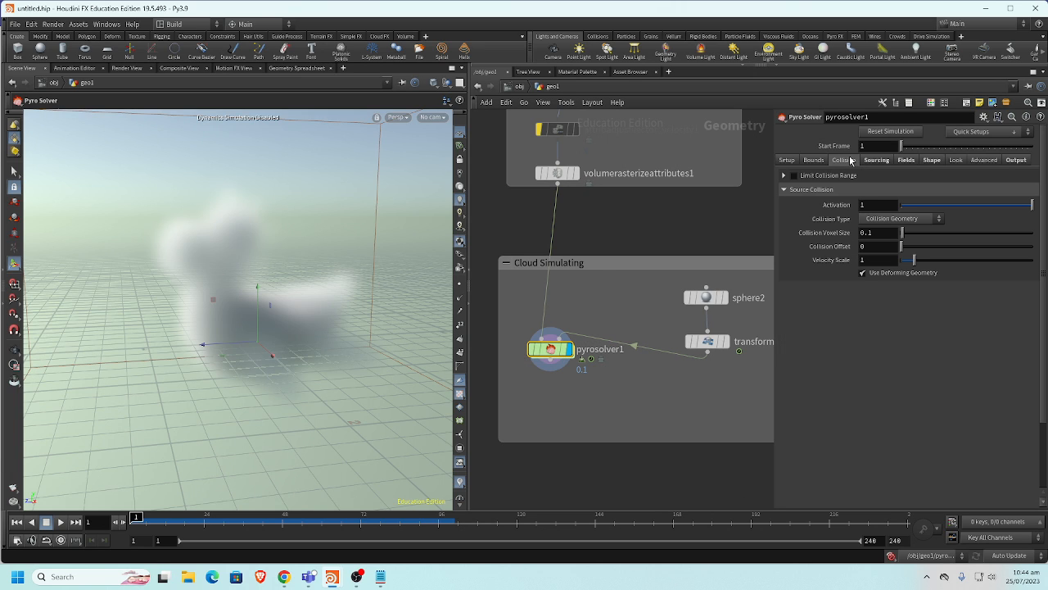
{"action": "left_click", "coordinate": [917, 218]}
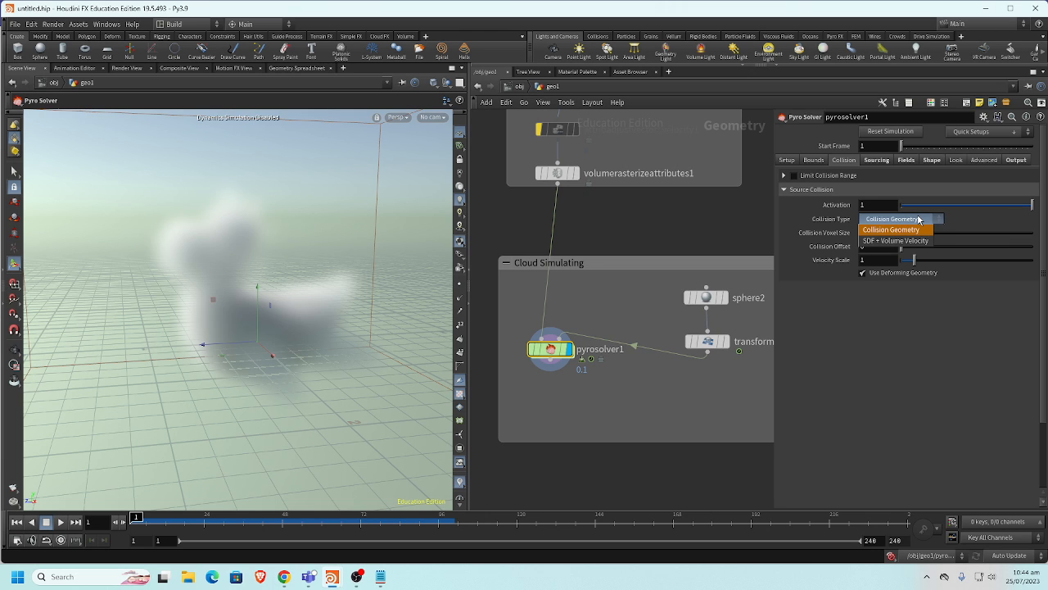
{"action": "left_click", "coordinate": [918, 219]}
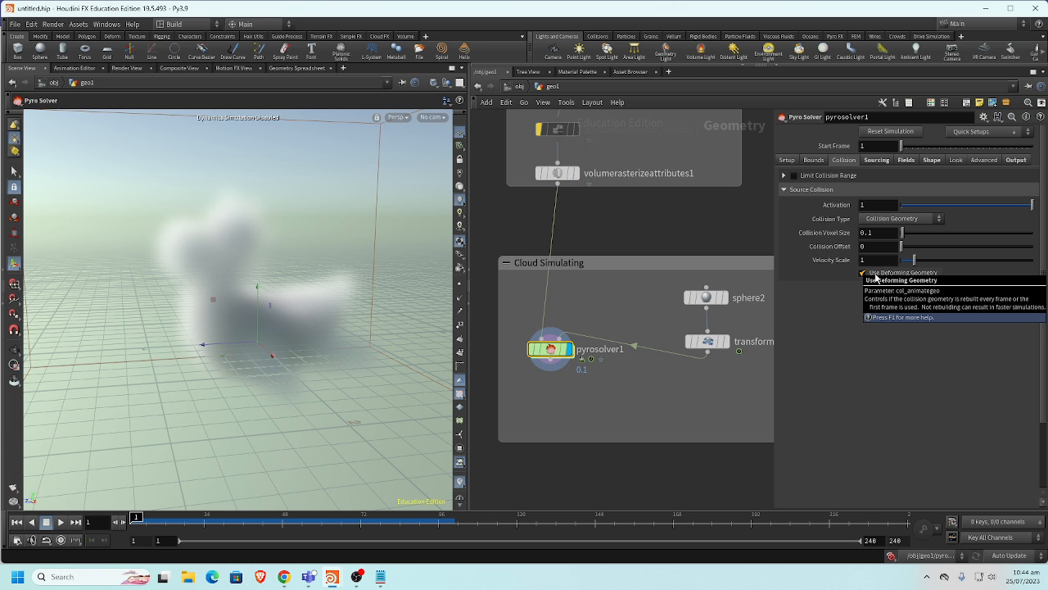
{"action": "mouse_move", "coordinate": [701, 344]}
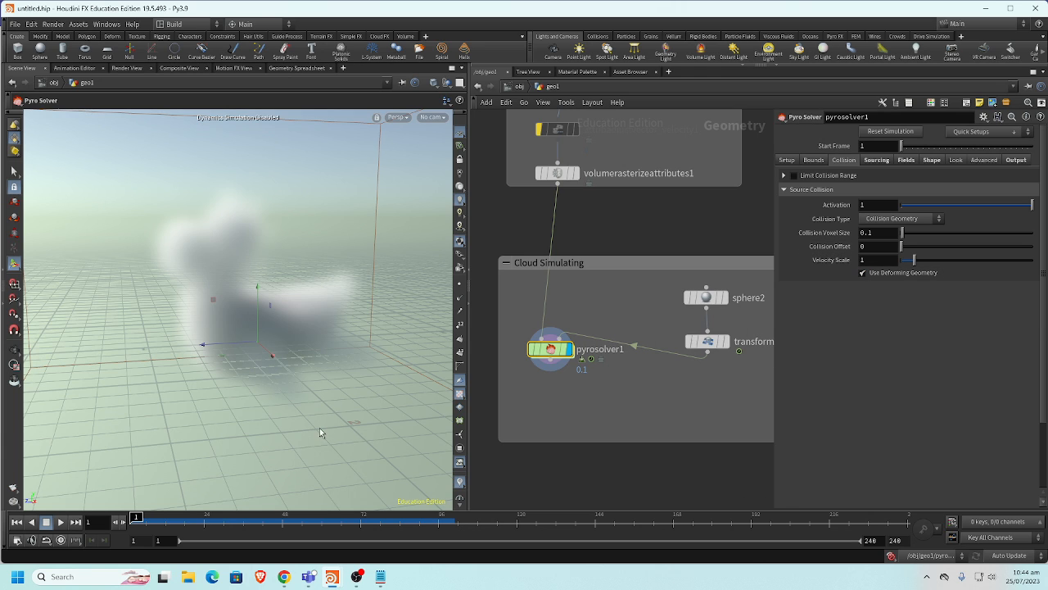
Play the simulation with the collision sphere connected and rewind to frame 1
{"action": "left_click", "coordinate": [60, 523]}
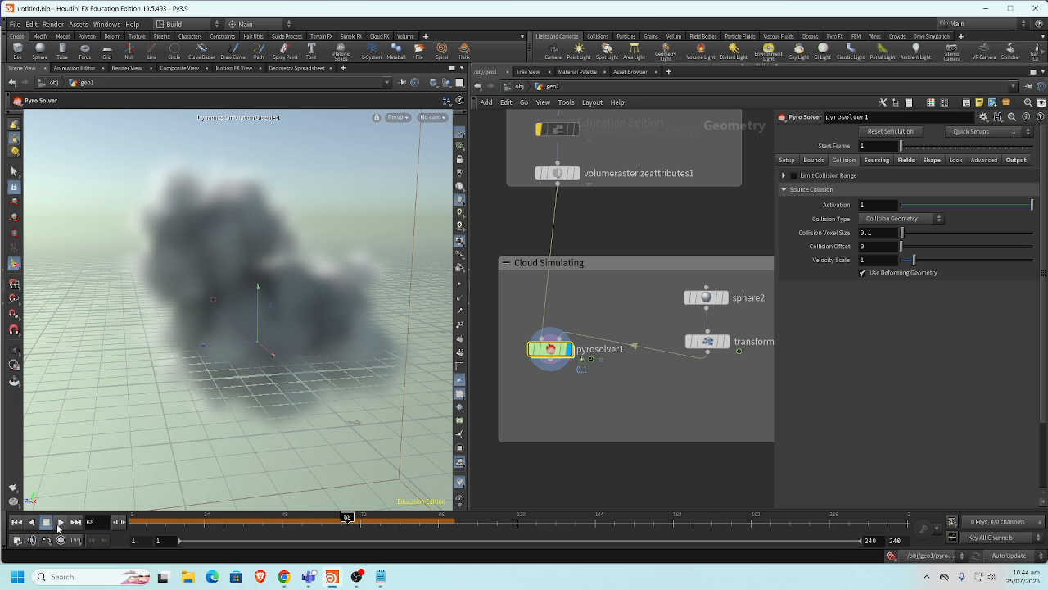
{"action": "left_click", "coordinate": [61, 523]}
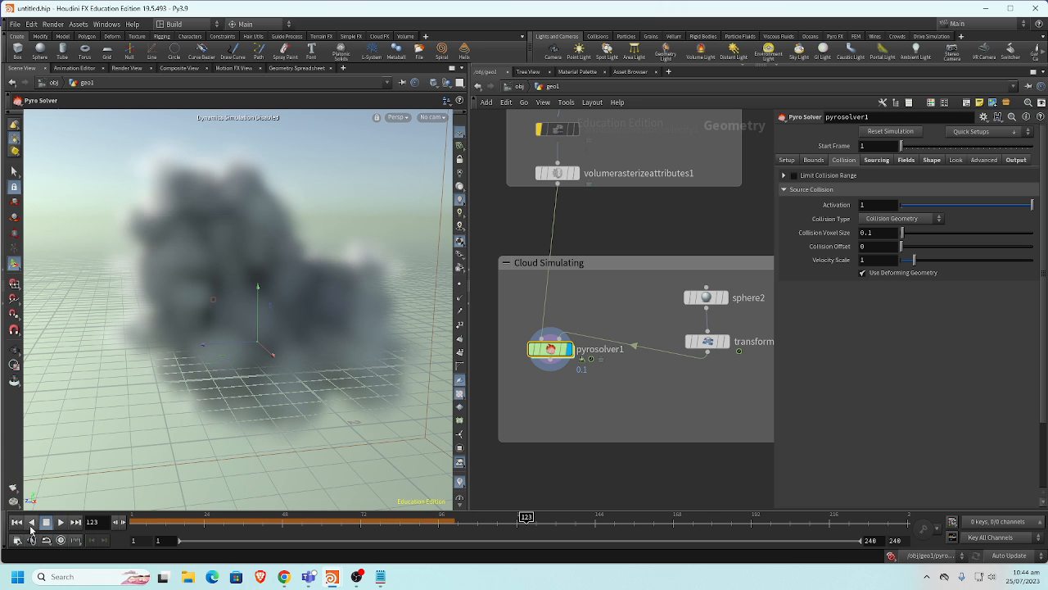
{"action": "left_click", "coordinate": [17, 521]}
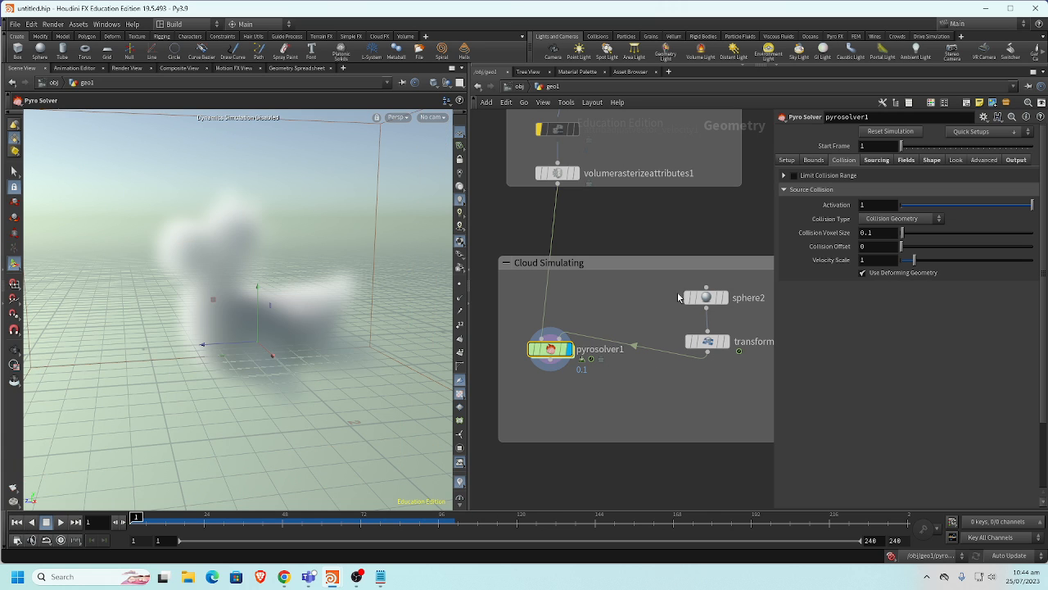
Combine pyrosolver1 and transform1 in a new Merge node, display the merge, and play the timeline to see cloud and sphere together
{"action": "left_click", "coordinate": [552, 369]}
{"action": "left_click", "coordinate": [570, 422]}
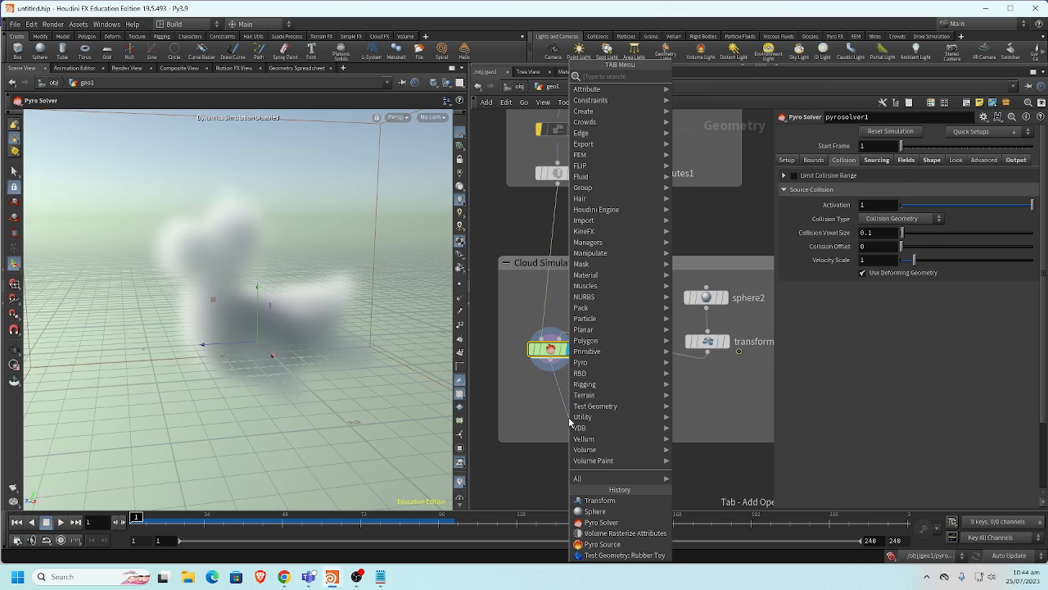
{"action": "key", "text": "Escape"}
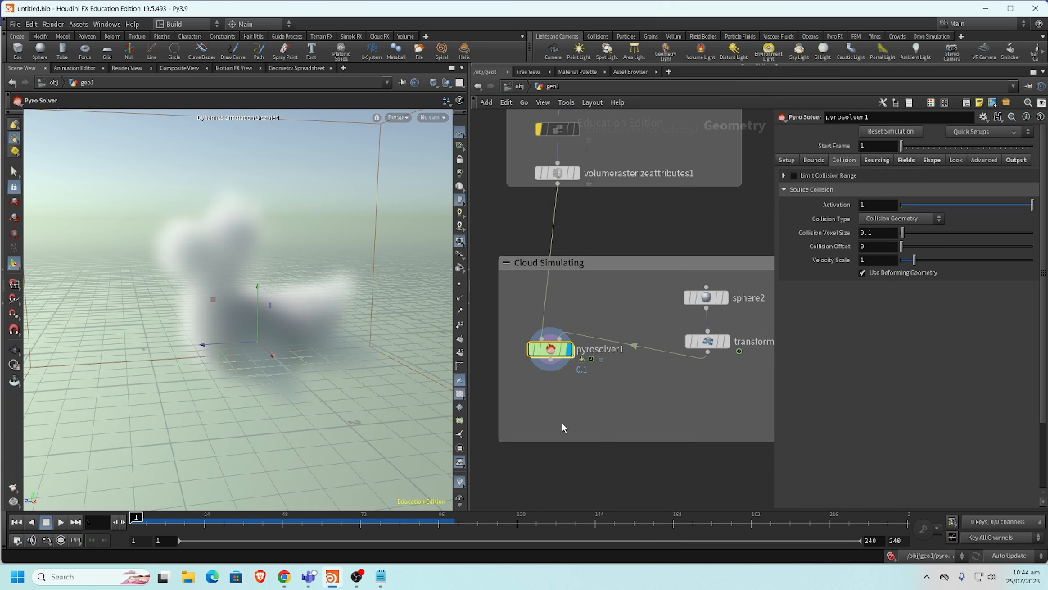
{"action": "left_click", "coordinate": [569, 419]}
{"action": "left_click_drag", "start_coordinate": [707, 353], "coordinate": [569, 409]}
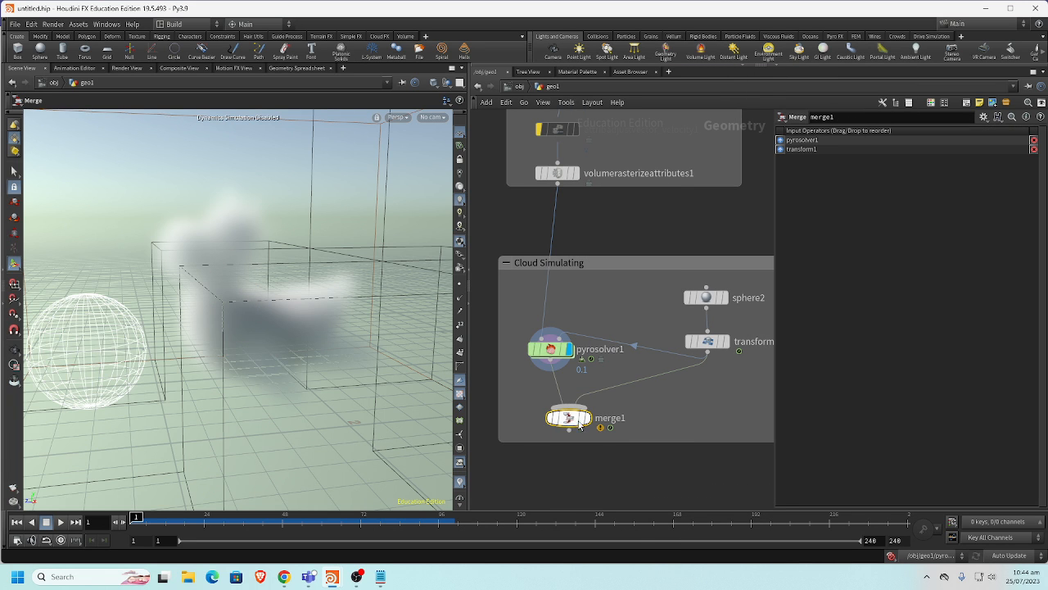
{"action": "left_click", "coordinate": [61, 522]}
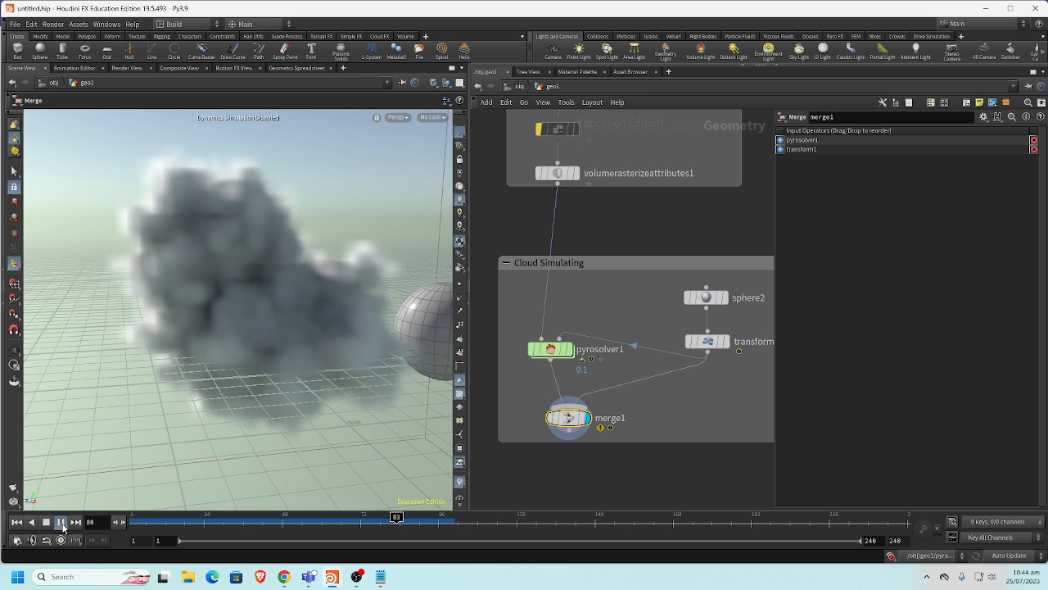
{"action": "left_click", "coordinate": [47, 523]}
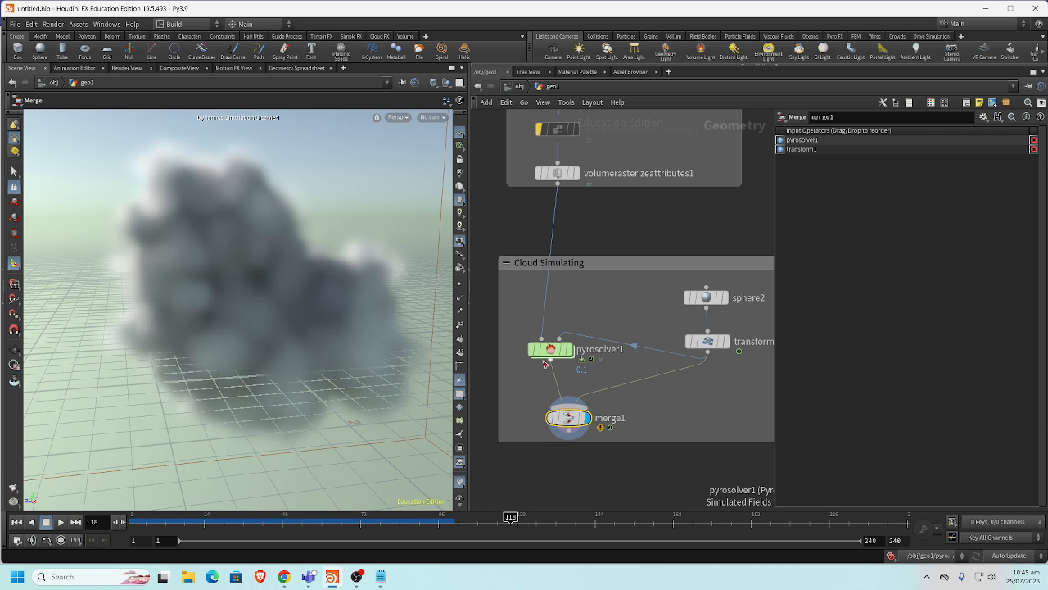
Move pyrosolver1 slightly closer to merge1 inside the Cloud Simulating box
{"action": "left_click", "coordinate": [551, 350]}
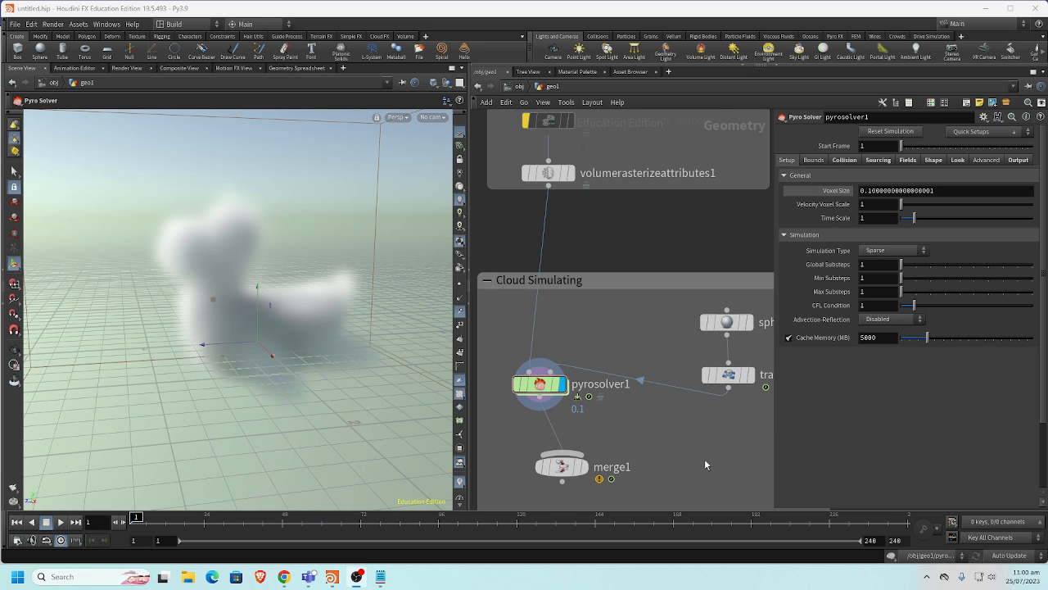
{"action": "middle_click_drag", "start_coordinate": [587, 294], "coordinate": [582, 243]}
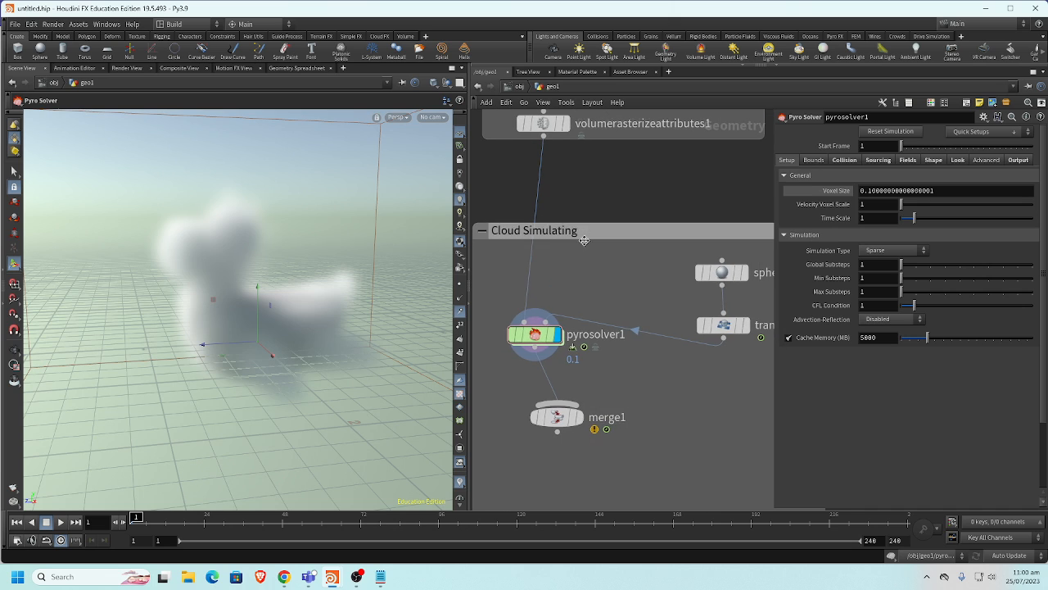
{"action": "left_click_drag", "start_coordinate": [539, 352], "coordinate": [548, 369]}
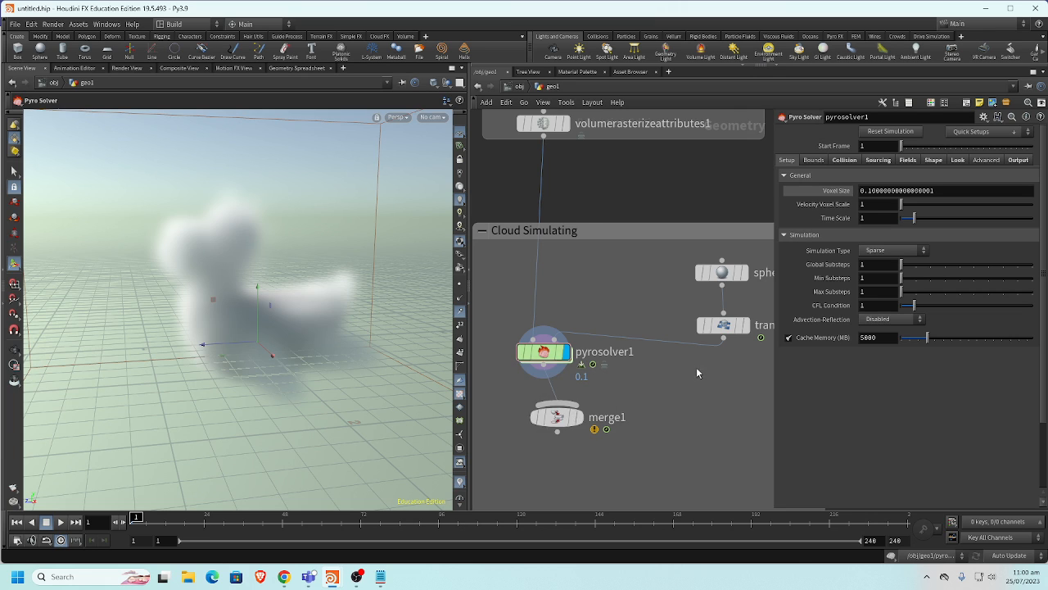
{"action": "middle_click_drag", "start_coordinate": [723, 350], "coordinate": [662, 341]}
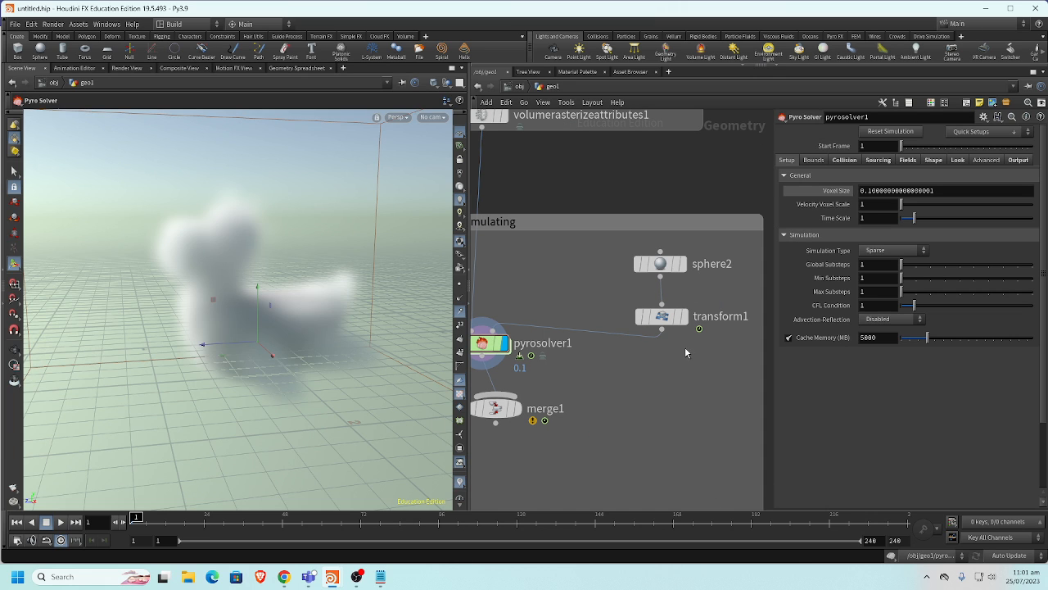
Connect transform1 to merge1 and display the merge, playing the sphere through the cloud and rewinding to frame 1
{"action": "left_click_drag", "start_coordinate": [661, 330], "coordinate": [533, 418]}
{"action": "left_click", "coordinate": [518, 409]}
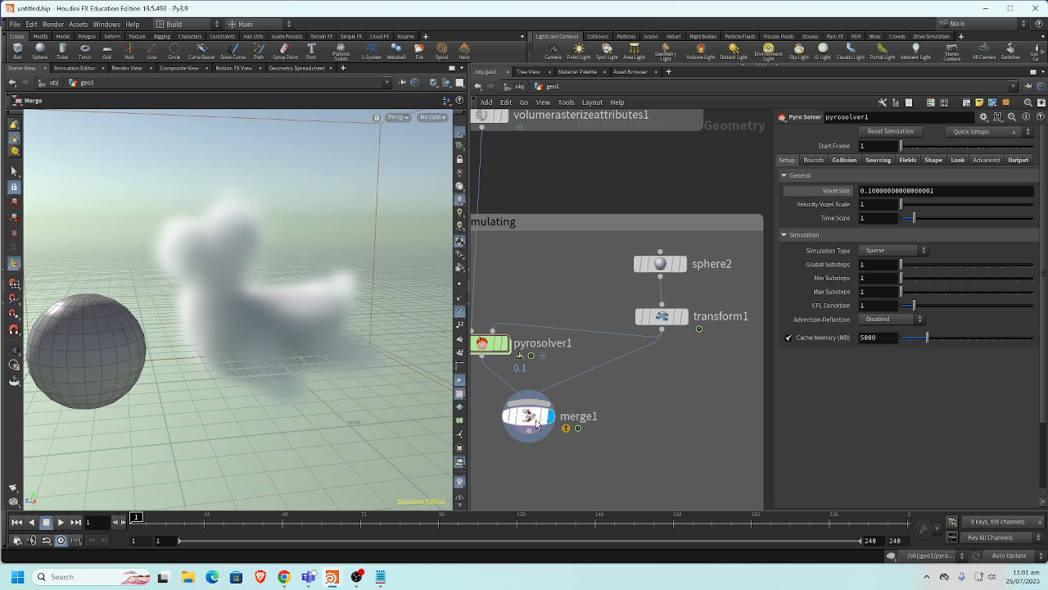
{"action": "left_click", "coordinate": [60, 523]}
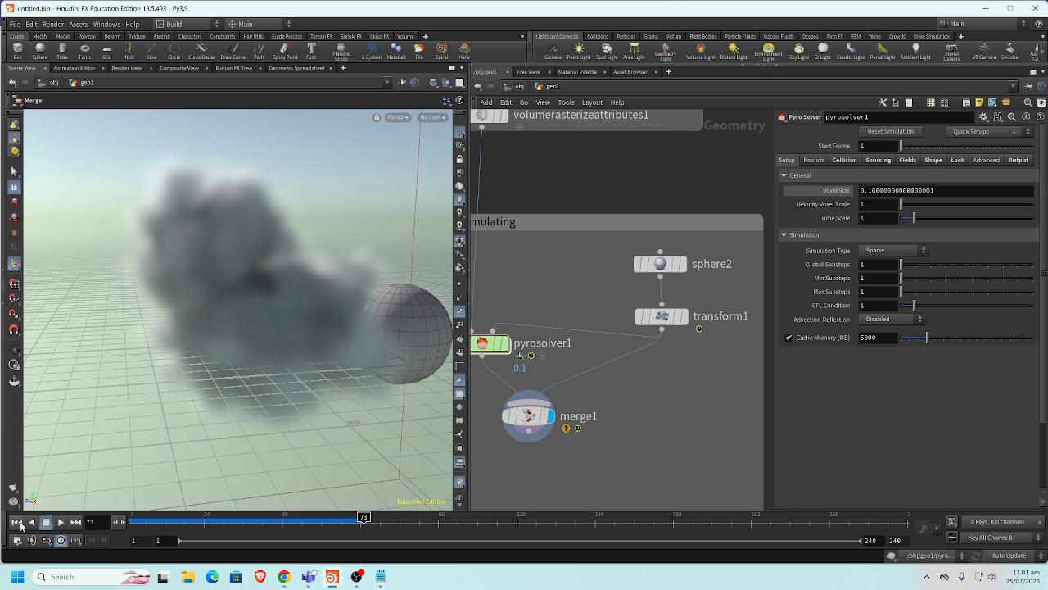
{"action": "left_click", "coordinate": [17, 521]}
Select pyrosolver1 and make it the displayed node instead of merge1
{"action": "middle_click_drag", "start_coordinate": [560, 282], "coordinate": [631, 267]}
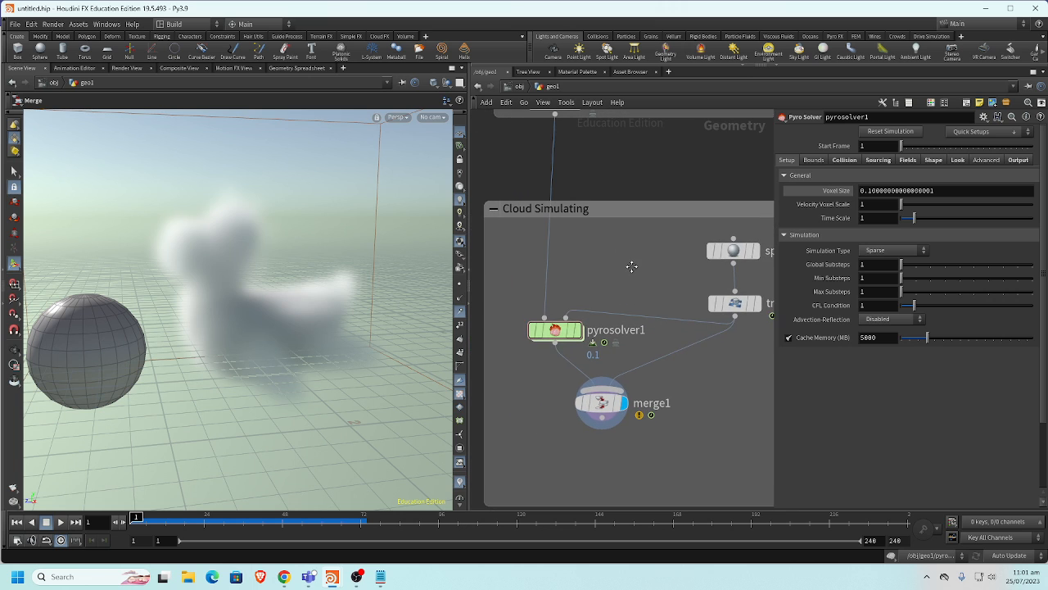
{"action": "left_click", "coordinate": [556, 330]}
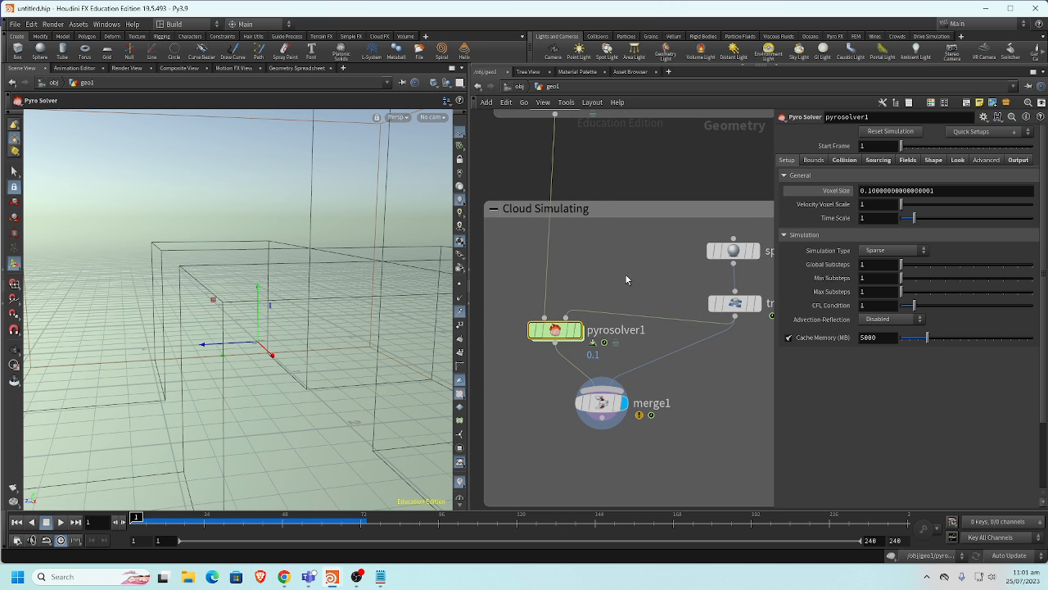
{"action": "middle_click_drag", "start_coordinate": [632, 275], "coordinate": [647, 318]}
{"action": "left_click", "coordinate": [573, 329]}
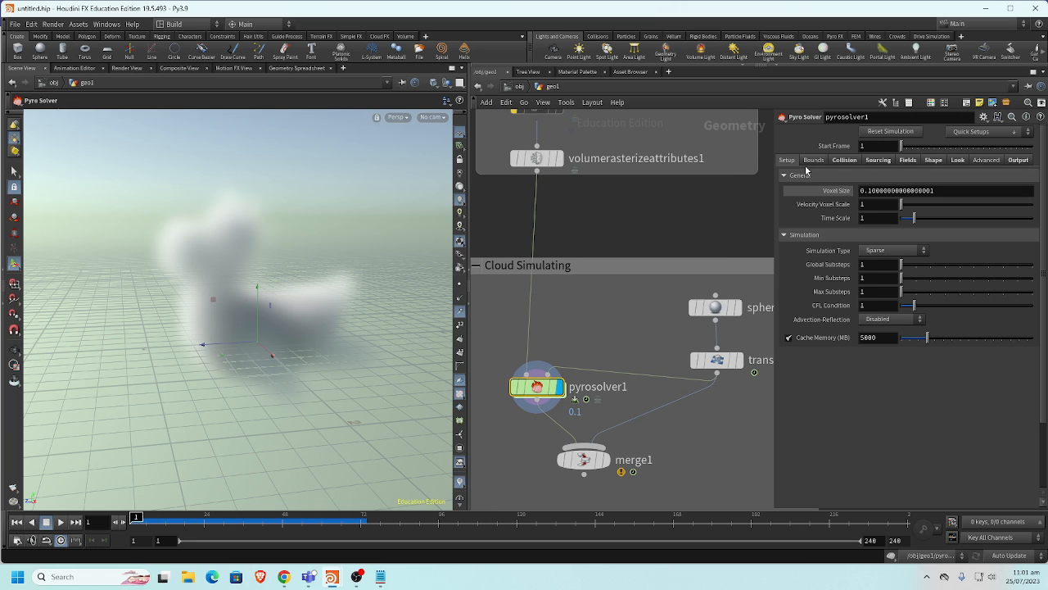
Copy the Particle Separation parameter of pyrosource2 in the Cloud Creating box
{"action": "scroll", "coordinate": [570, 318], "scroll_direction": "down", "scroll_amount": 2}
{"action": "middle_click_drag", "start_coordinate": [582, 312], "coordinate": [596, 360]}
{"action": "left_click", "coordinate": [564, 181]}
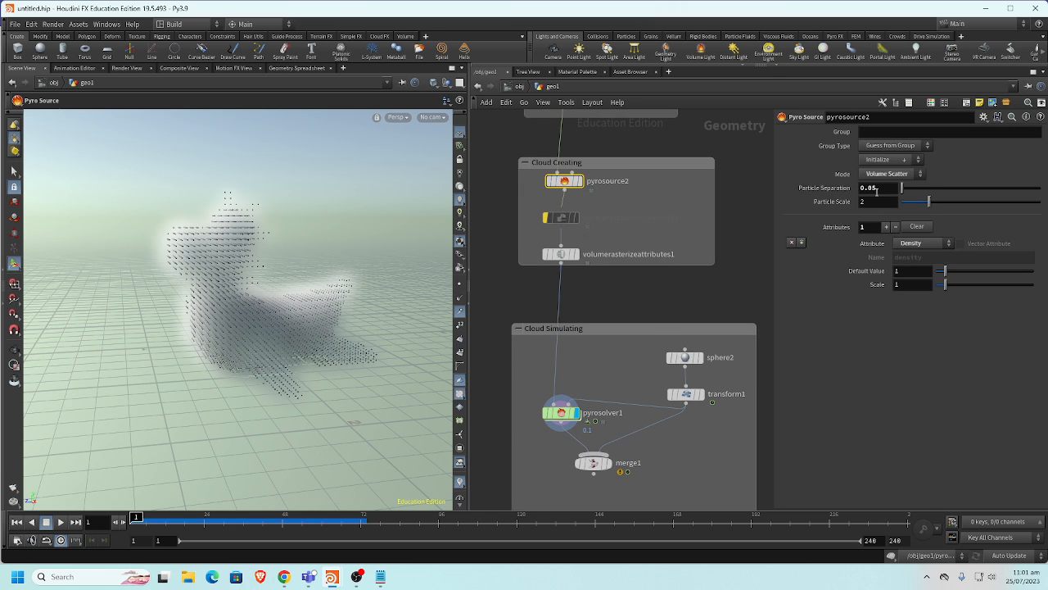
{"action": "right_click", "coordinate": [867, 188]}
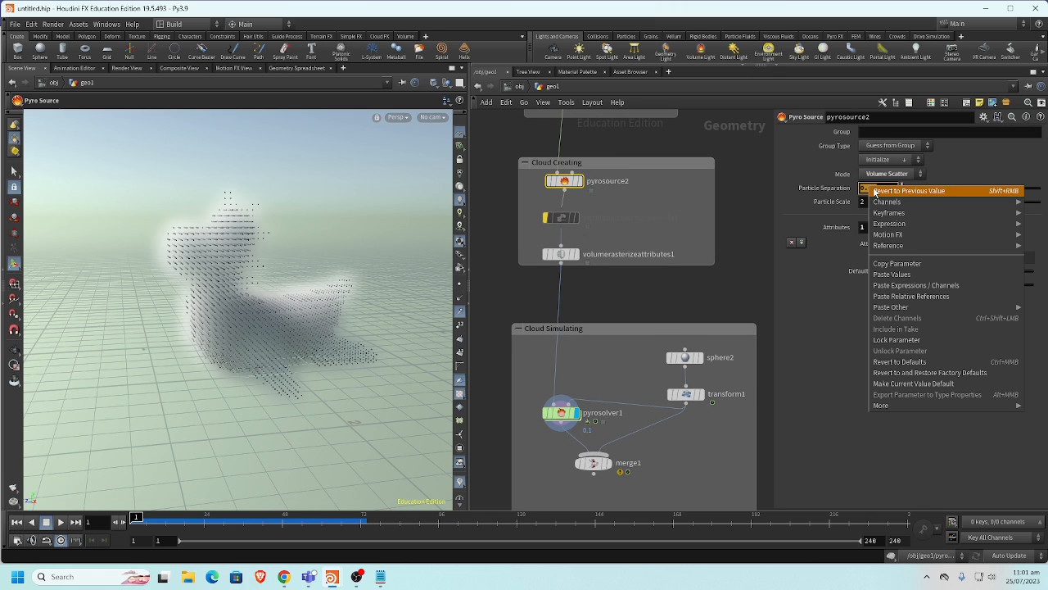
{"action": "mouse_move", "coordinate": [891, 247]}
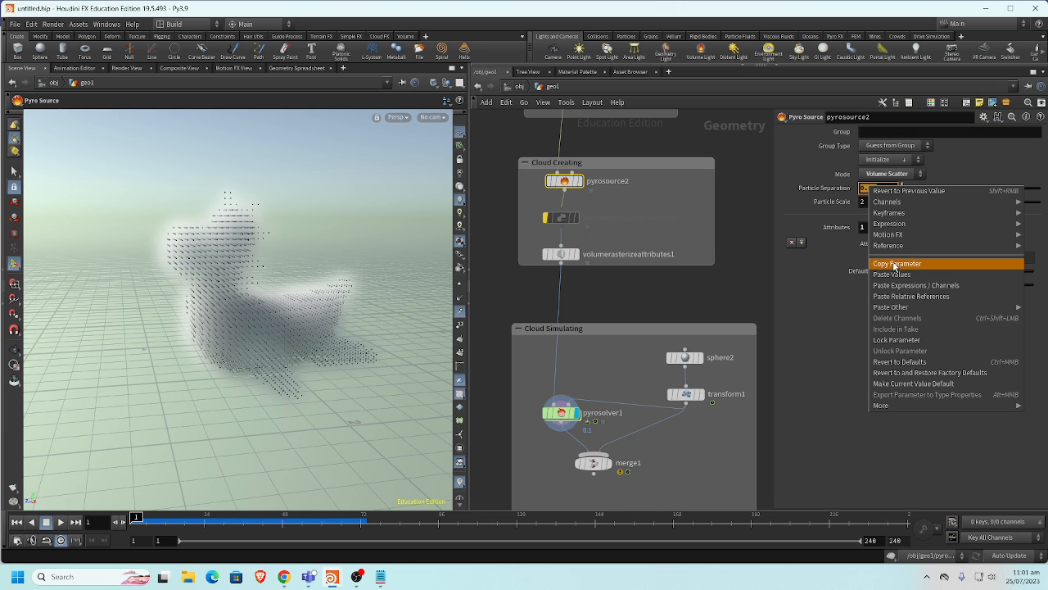
{"action": "left_click", "coordinate": [895, 263]}
Link pyrosolver1's Voxel Size to the copied parameter with the channel reference ch("../pyrosource2/particlesep")
{"action": "left_click", "coordinate": [561, 254]}
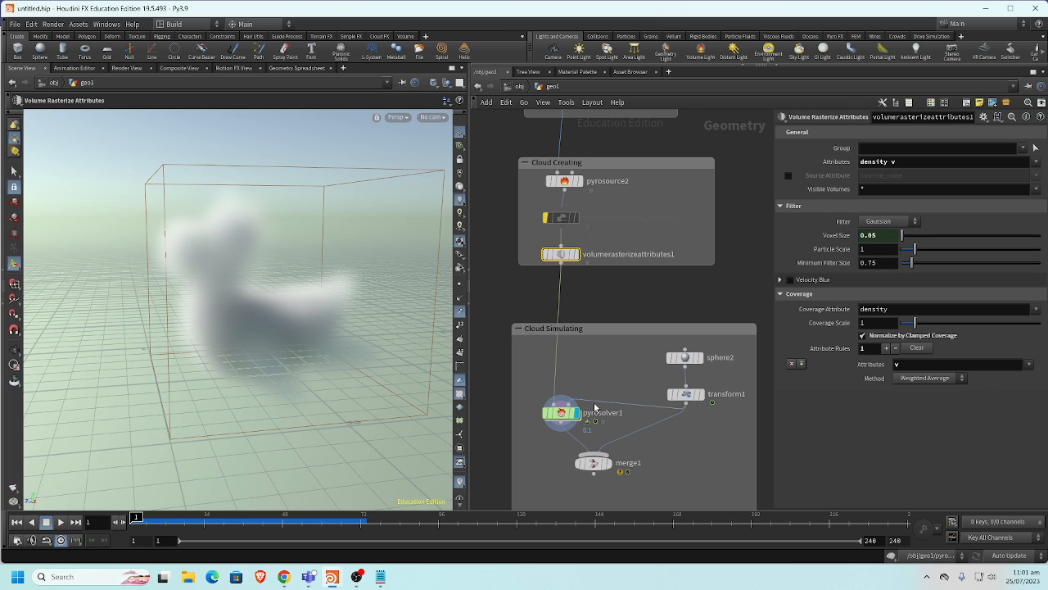
{"action": "left_click", "coordinate": [562, 420]}
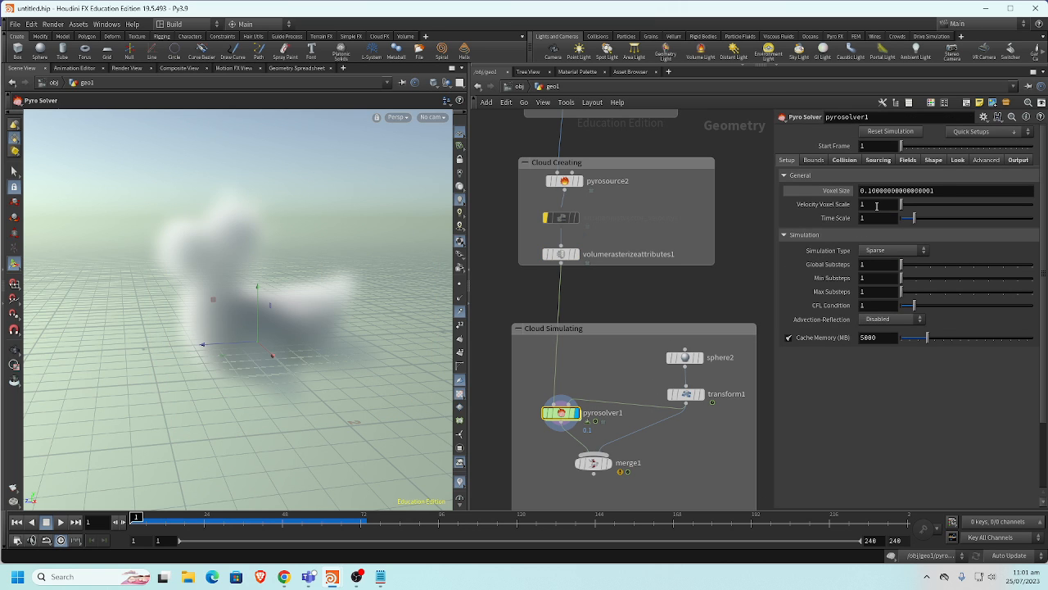
{"action": "left_click_drag", "start_coordinate": [943, 189], "coordinate": [868, 190]}
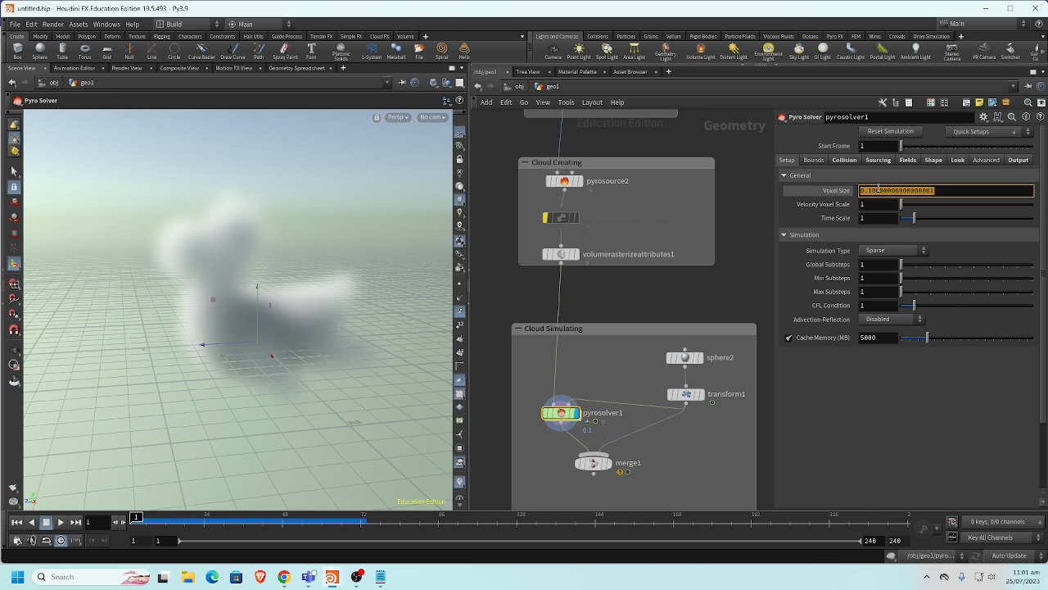
{"action": "right_click", "coordinate": [879, 186]}
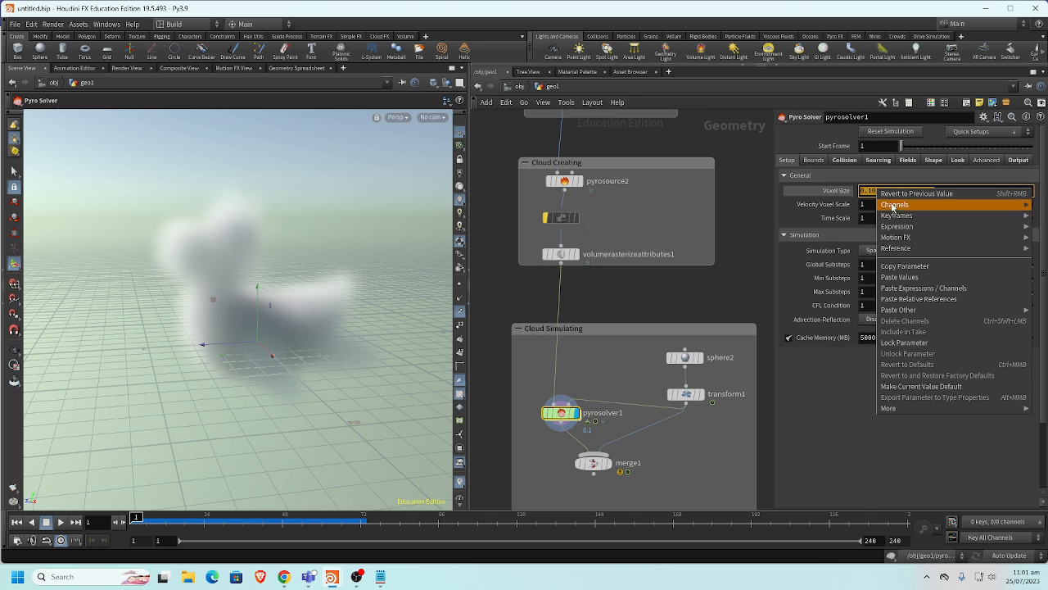
{"action": "left_click", "coordinate": [909, 288]}
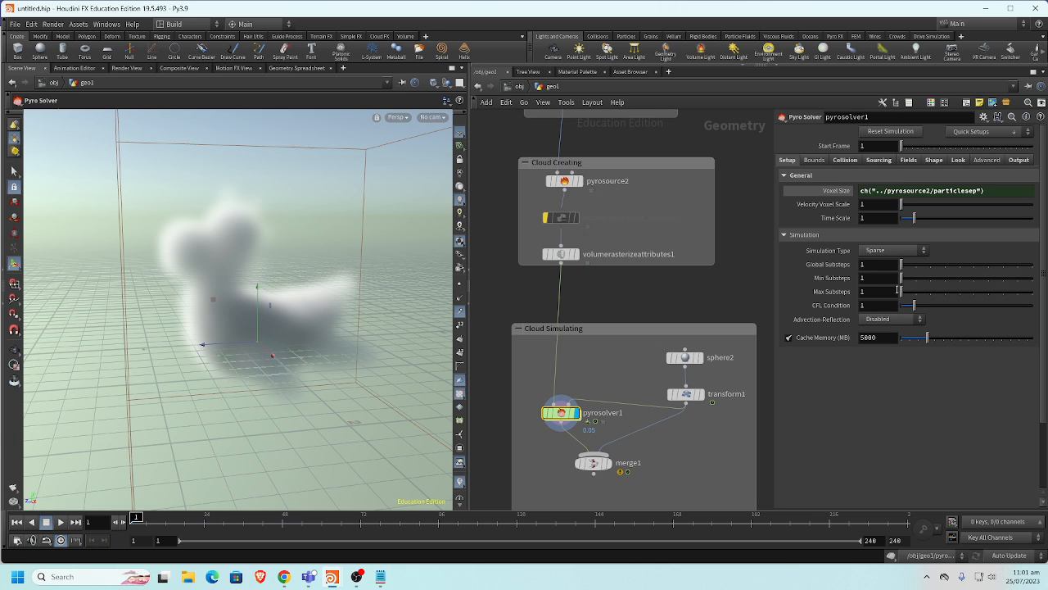
Compare pyrosource2's Particle Separation with the Voxel Size of volumerasterizeattributes1 and pyrosolver1, showing the solver's reference as a value
{"action": "left_click", "coordinate": [564, 181]}
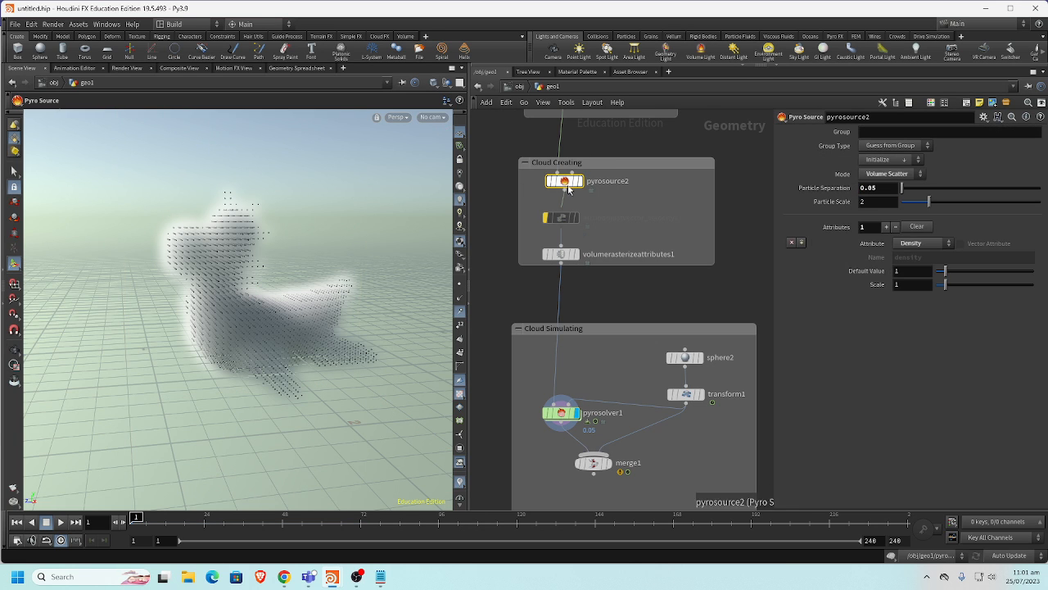
{"action": "left_click", "coordinate": [563, 256]}
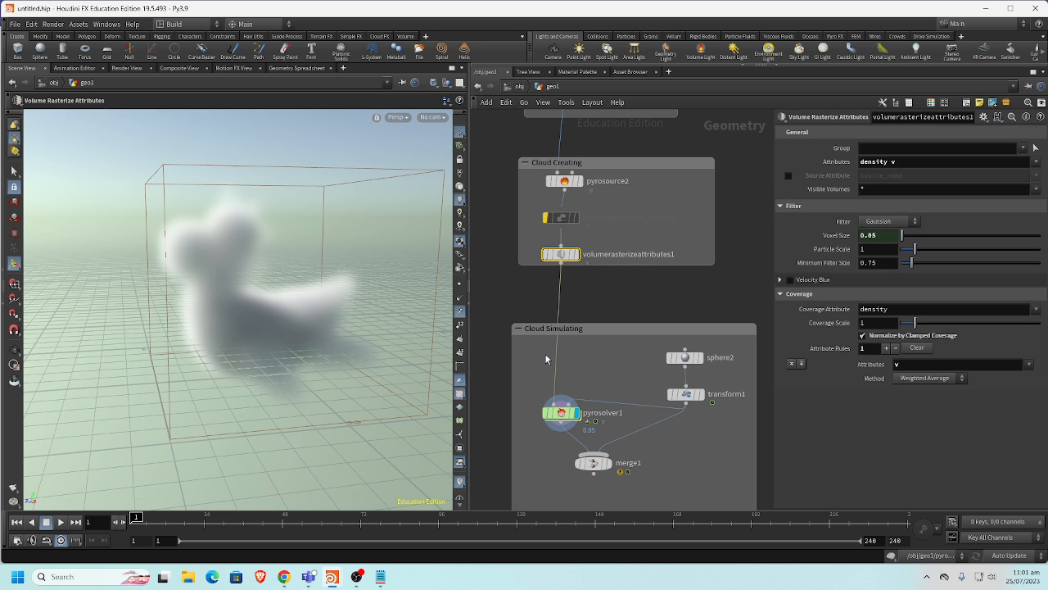
{"action": "left_click", "coordinate": [561, 413]}
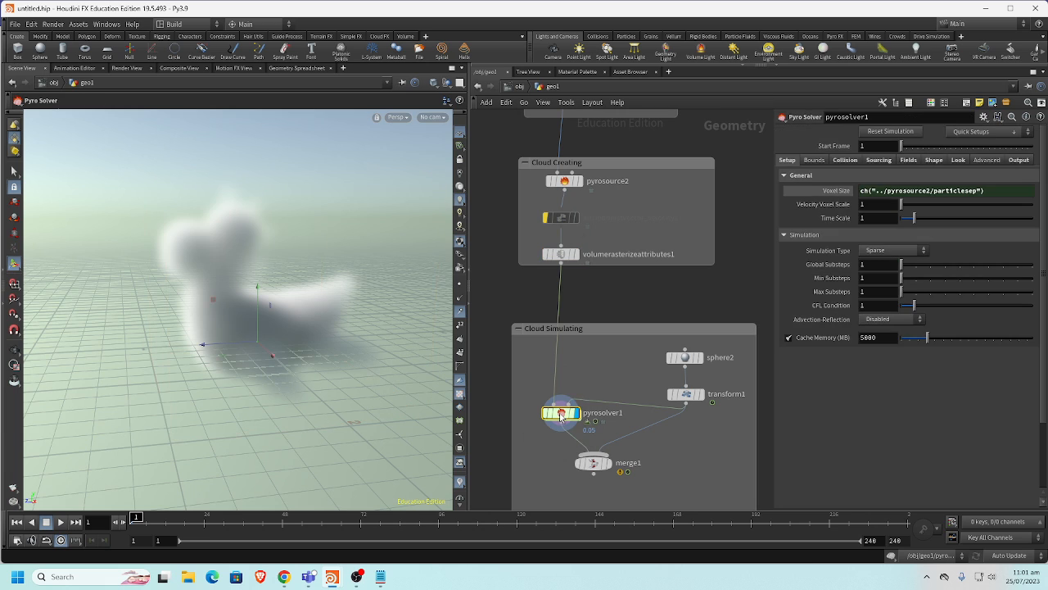
{"action": "middle_click", "coordinate": [835, 190], "text": "ctrl"}
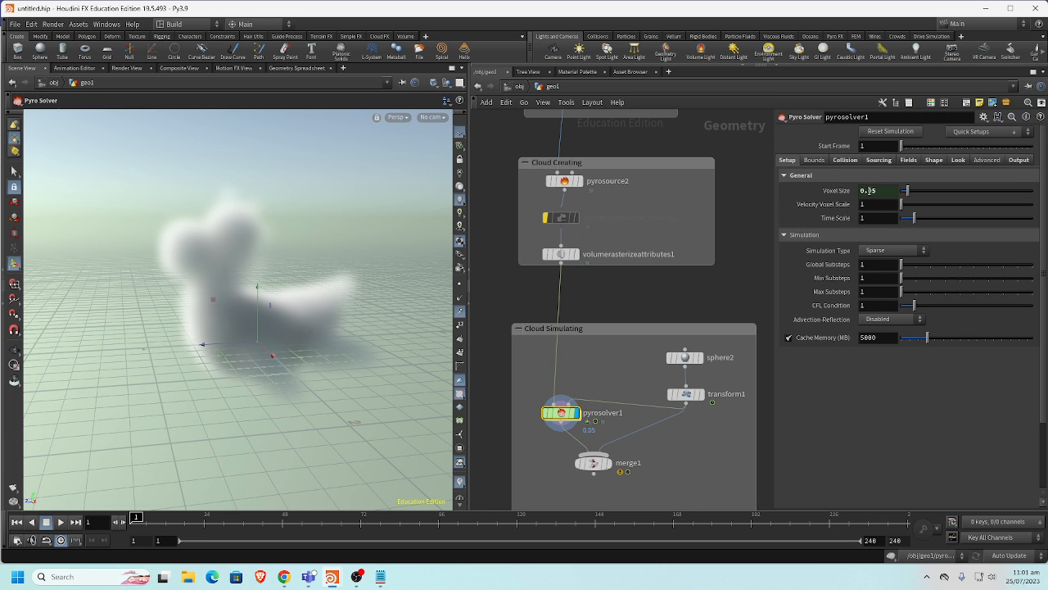
{"action": "scroll", "coordinate": [620, 368], "scroll_direction": "down", "scroll_amount": 2}
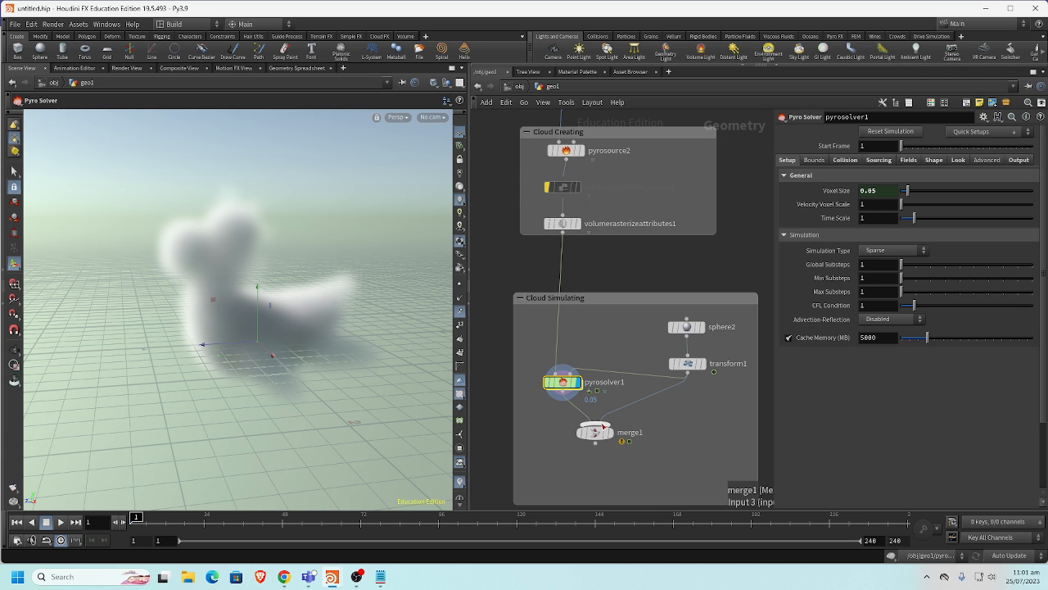
{"action": "scroll", "coordinate": [686, 353], "scroll_direction": "down", "scroll_amount": 1}
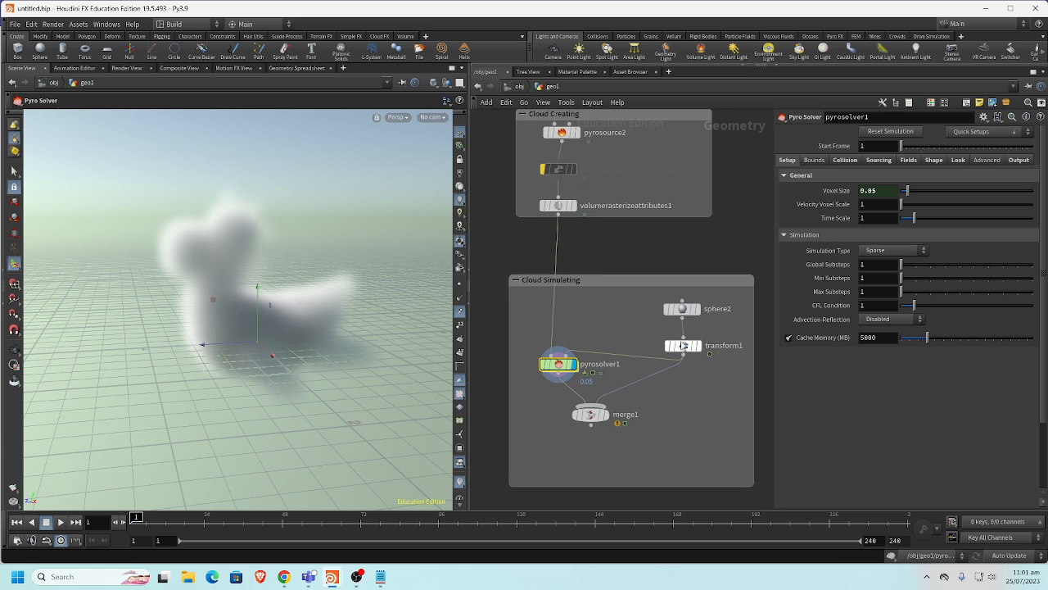
Place transform1 closer to sphere2 and display it, going from frame 1 to frame 61 to preview the sphere's motion
{"action": "left_click_drag", "start_coordinate": [687, 347], "coordinate": [683, 339]}
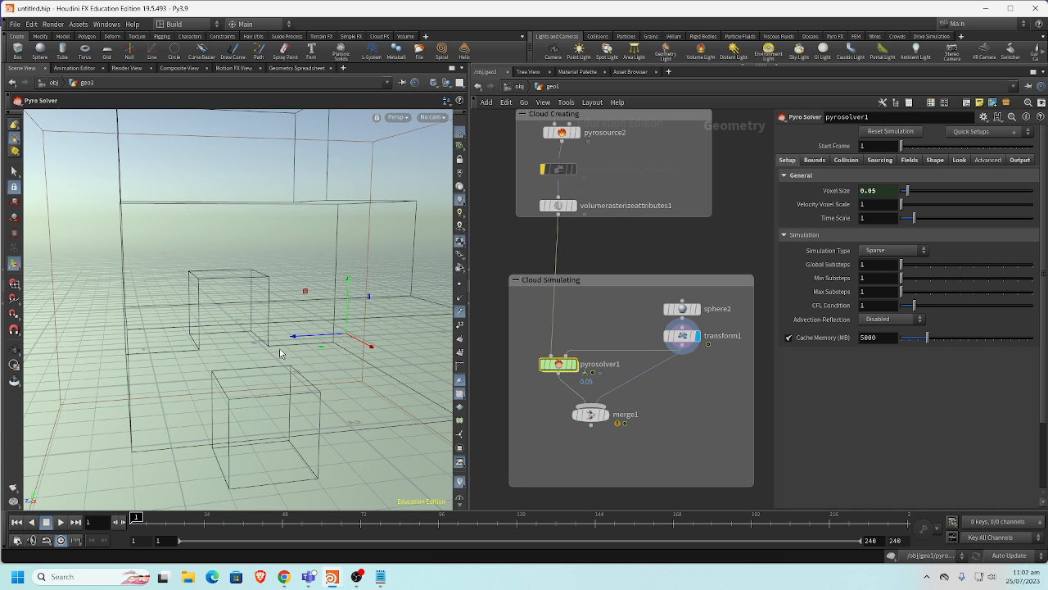
{"action": "scroll", "coordinate": [279, 348], "scroll_direction": "up", "scroll_amount": 3}
{"action": "left_click", "coordinate": [17, 521]}
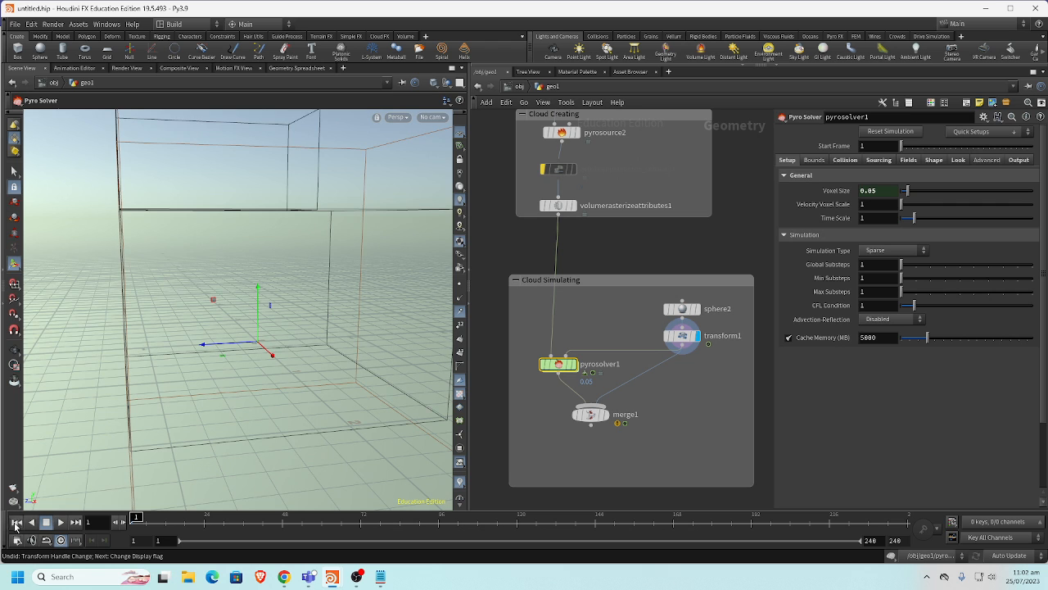
{"action": "key", "text": "Escape"}
{"action": "left_click_drag", "start_coordinate": [183, 377], "coordinate": [244, 383]}
{"action": "key", "text": "Return"}
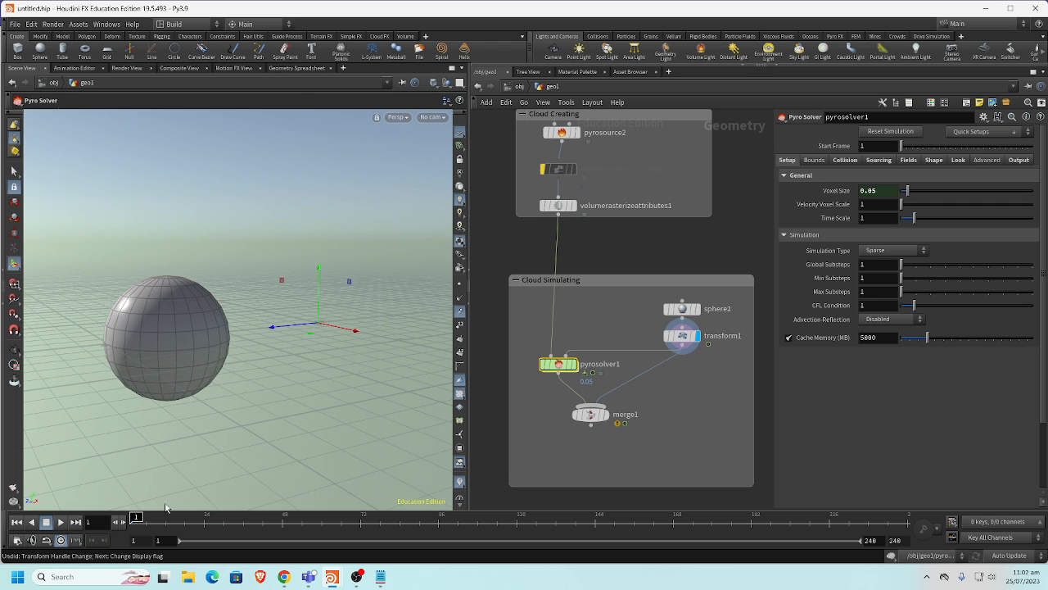
{"action": "key", "text": "Up"}
{"action": "left_click", "coordinate": [256, 516]}
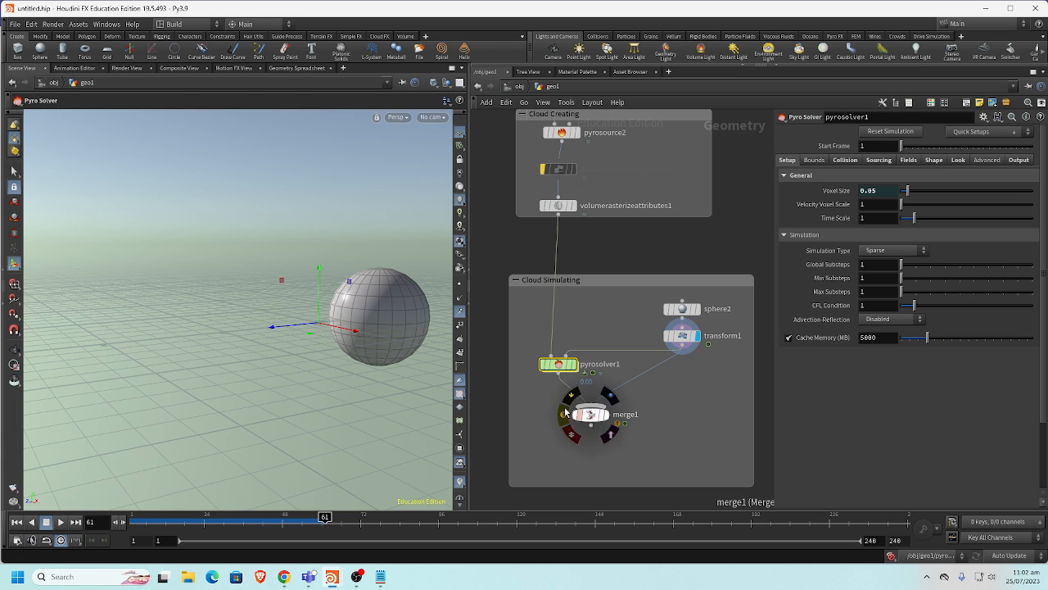
Examine the displayed collision sphere up close from several angles at frame 61
{"action": "left_click_drag", "start_coordinate": [356, 342], "coordinate": [323, 352], "text": "alt"}
{"action": "middle_click_drag", "start_coordinate": [323, 352], "coordinate": [254, 337], "text": "alt"}
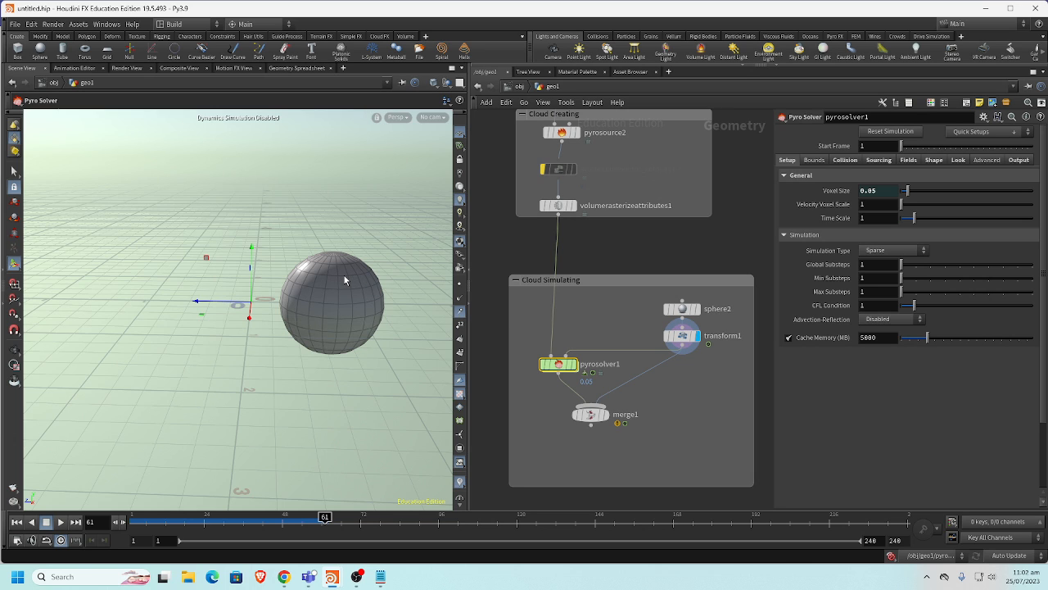
{"action": "right_click_drag", "start_coordinate": [334, 294], "coordinate": [452, 276], "text": "alt"}
{"action": "middle_click_drag", "start_coordinate": [400, 289], "coordinate": [328, 292], "text": "alt"}
{"action": "left_click_drag", "start_coordinate": [328, 293], "coordinate": [228, 250], "text": "alt"}
{"action": "key", "text": "Escape"}
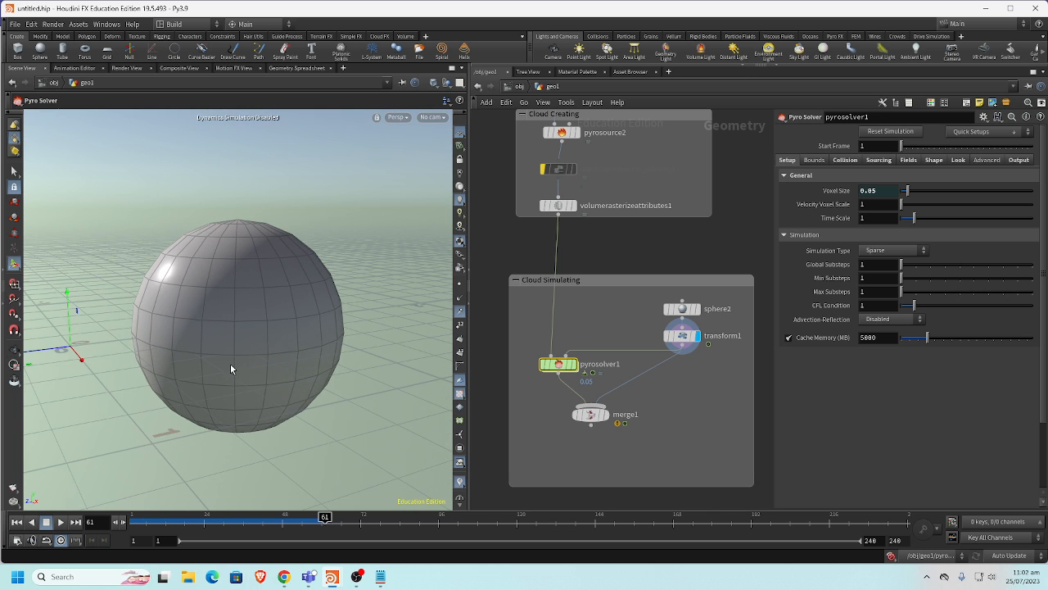
{"action": "scroll", "coordinate": [696, 376], "scroll_direction": "up", "scroll_amount": 1}
{"action": "scroll", "coordinate": [697, 373], "scroll_direction": "up", "scroll_amount": 2}
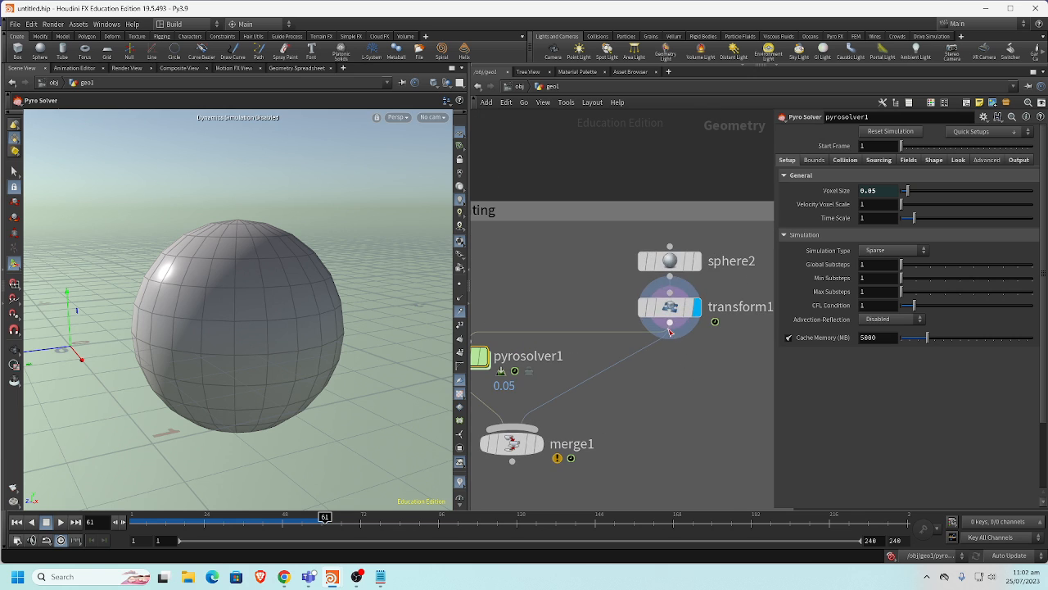
Keep transform1 displayed with pyrosolver1 as the render node, and return to frame 1 with the whole sphere framed
{"action": "mouse_move", "coordinate": [676, 317]}
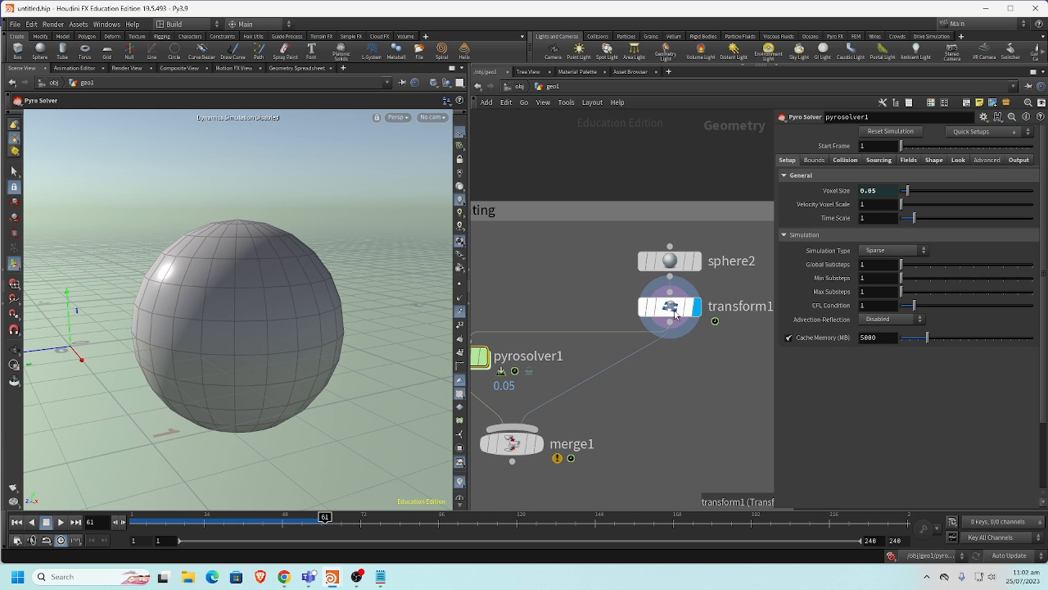
{"action": "key", "text": "r"}
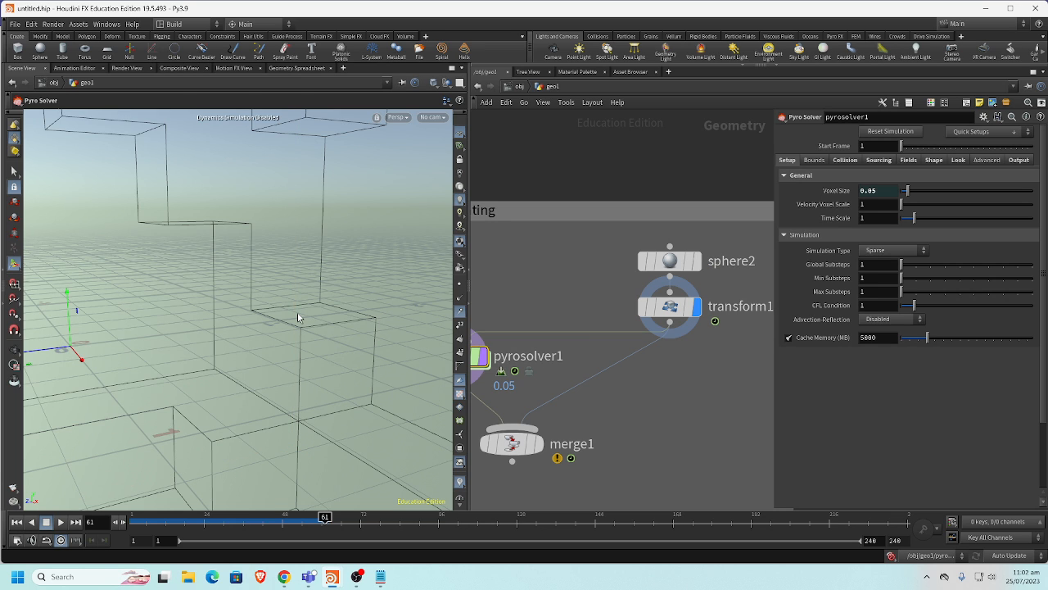
{"action": "key", "text": "Escape"}
{"action": "left_click_drag", "start_coordinate": [290, 307], "coordinate": [333, 314]}
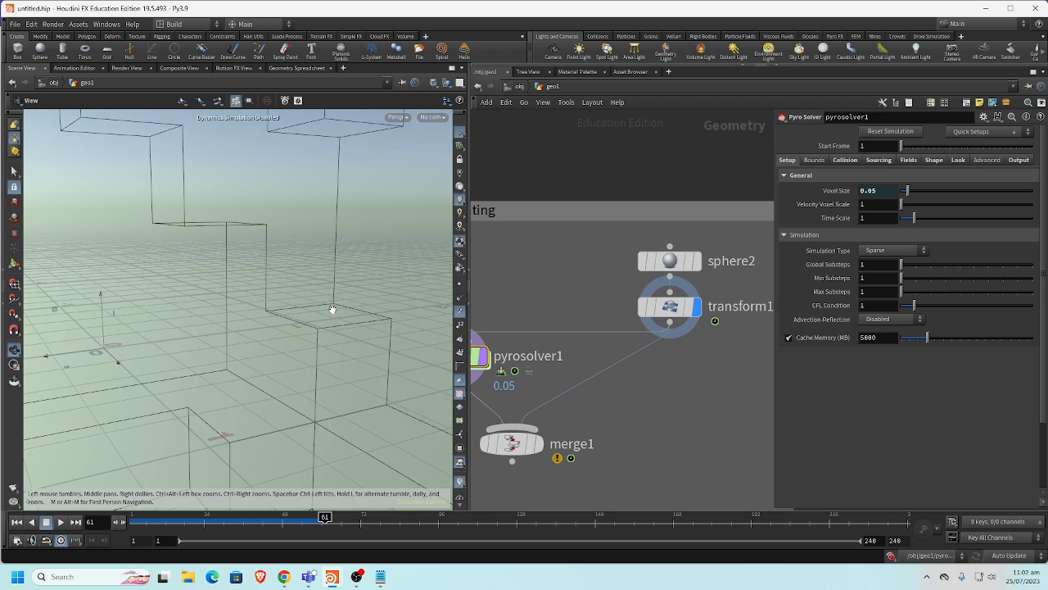
{"action": "key", "text": "Return"}
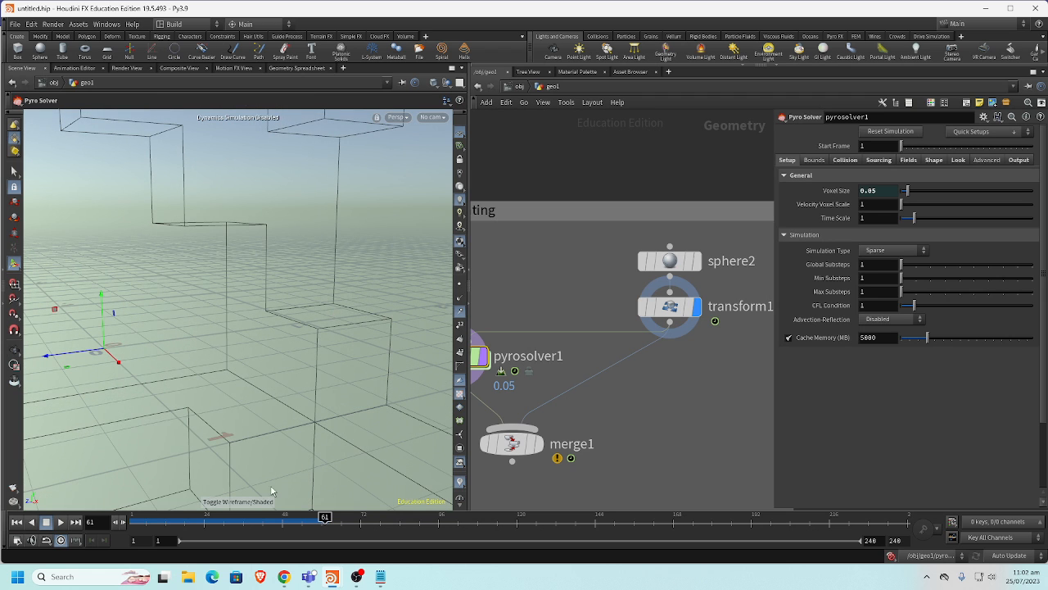
{"action": "left_click", "coordinate": [17, 523]}
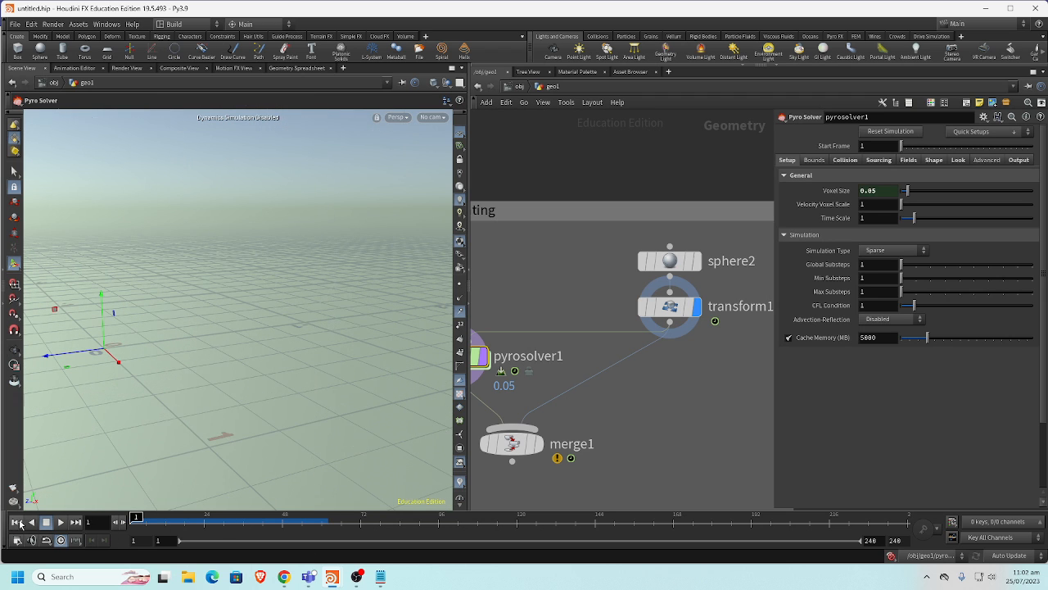
{"action": "left_click_drag", "start_coordinate": [242, 368], "coordinate": [302, 371], "text": "alt"}
{"action": "key", "text": "space+g"}
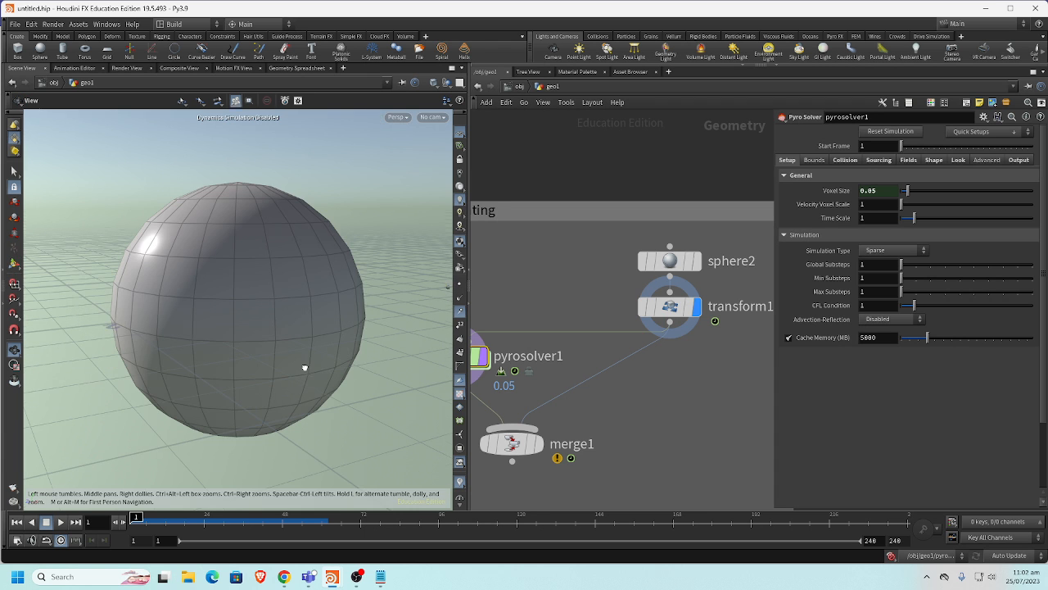
{"action": "right_click_drag", "start_coordinate": [305, 367], "coordinate": [66, 357], "text": "alt"}
{"action": "right_click_drag", "start_coordinate": [278, 352], "coordinate": [322, 353], "text": "alt"}
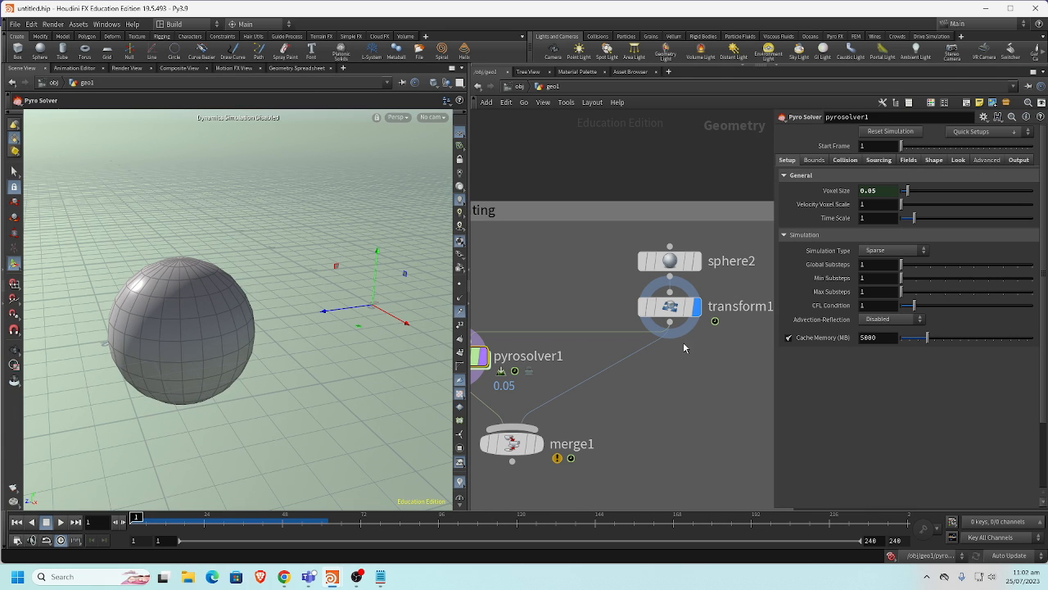
Insert a Point Velocity node between transform1 and pyrosolver1, and disconnect transform1 from merge1
{"action": "key", "text": "Tab"}
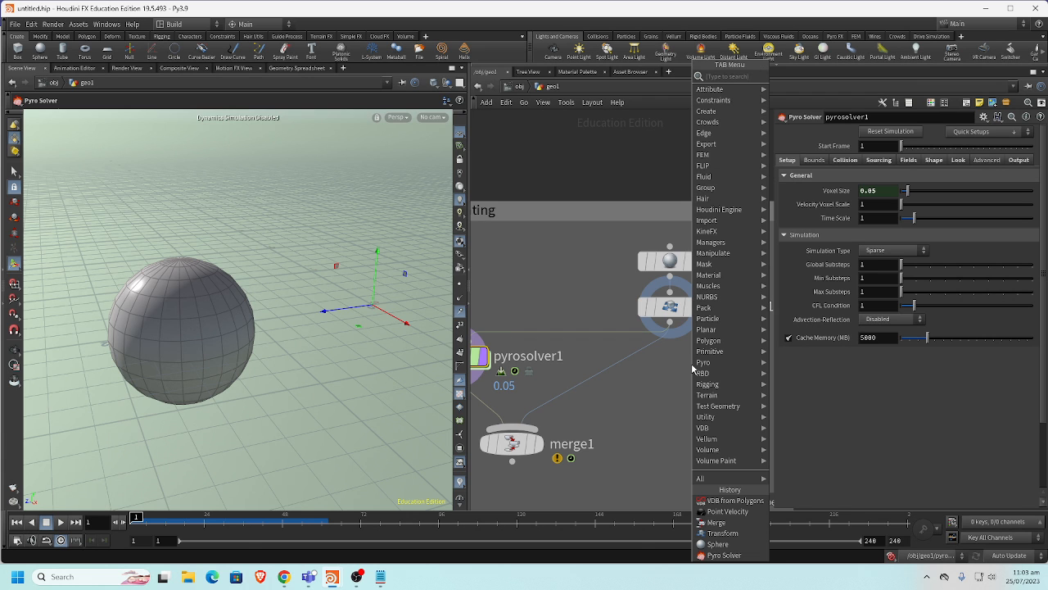
{"action": "type", "text": "point ve"}
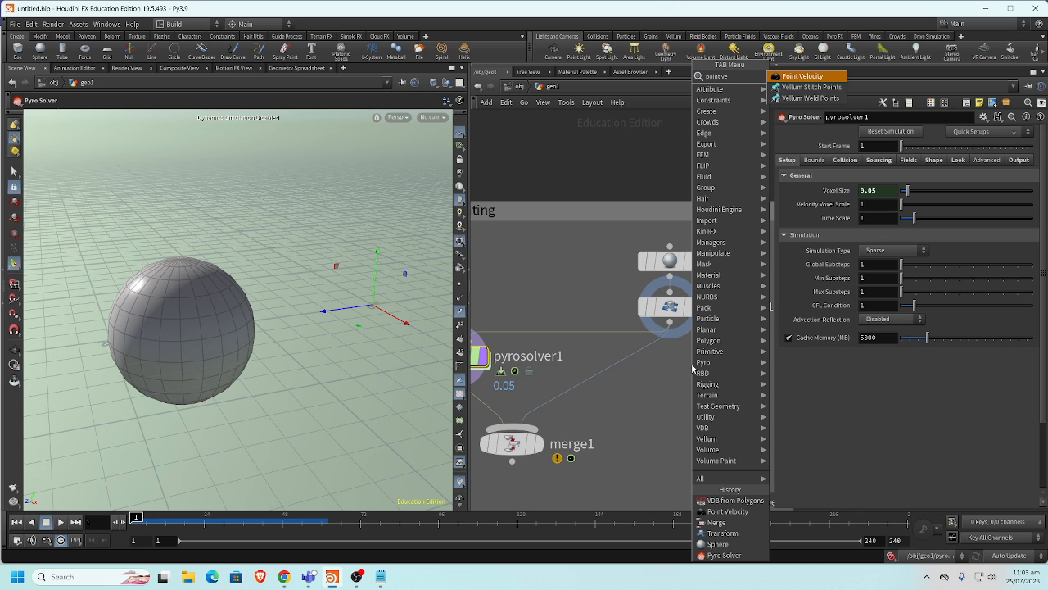
{"action": "left_click", "coordinate": [803, 76]}
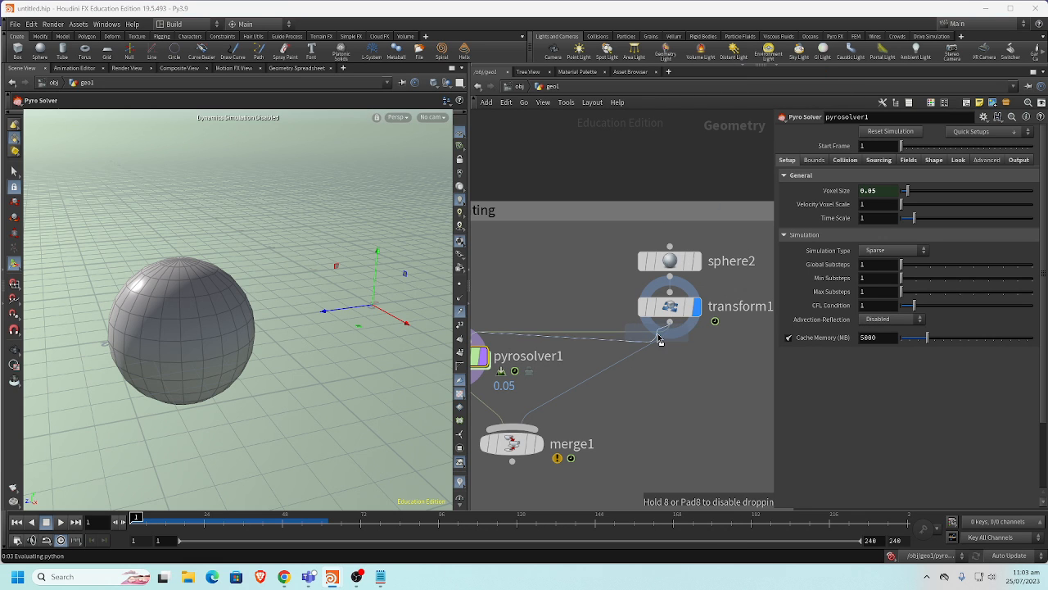
{"action": "left_click", "coordinate": [643, 377]}
{"action": "left_click_drag", "start_coordinate": [643, 377], "coordinate": [581, 355]}
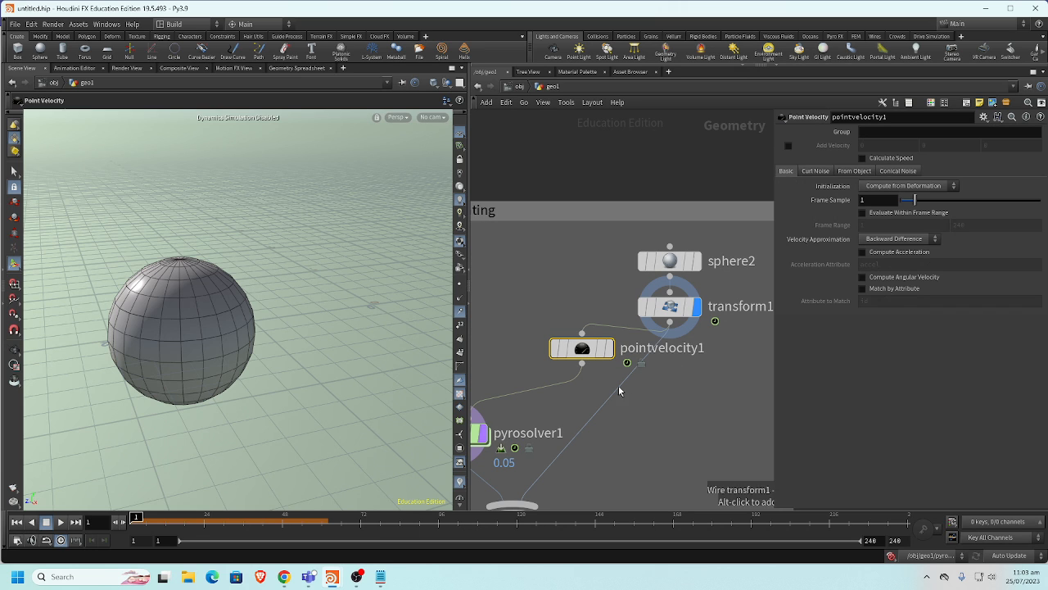
{"action": "left_click_drag", "start_coordinate": [606, 408], "coordinate": [653, 437]}
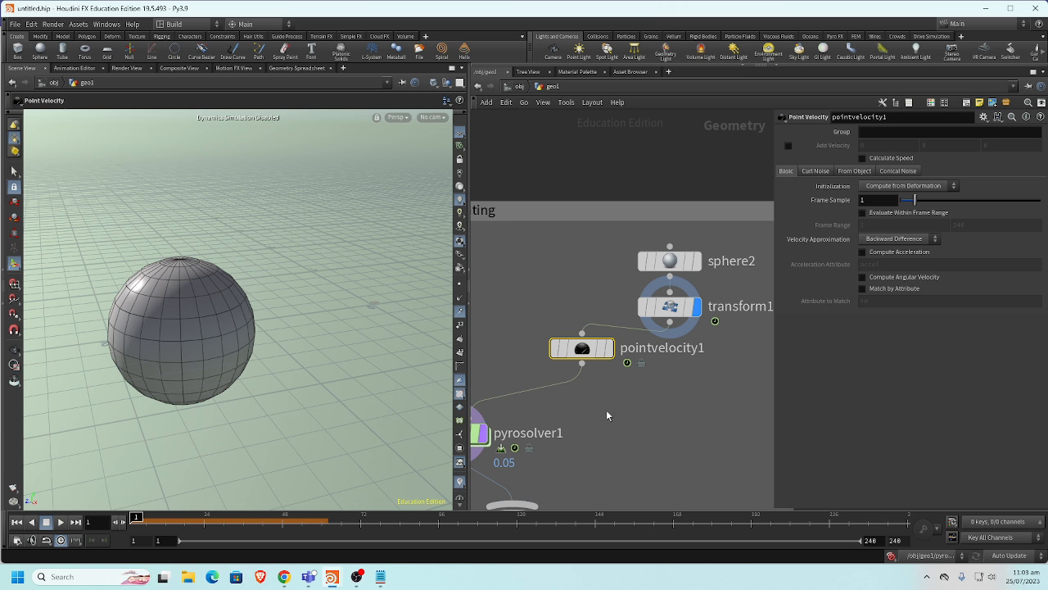
Place pointvelocity1 directly below transform1 and make it the displayed node
{"action": "middle_click_drag", "start_coordinate": [578, 411], "coordinate": [633, 402]}
{"action": "left_click_drag", "start_coordinate": [641, 346], "coordinate": [729, 370]}
{"action": "middle_click_drag", "start_coordinate": [649, 347], "coordinate": [598, 331]}
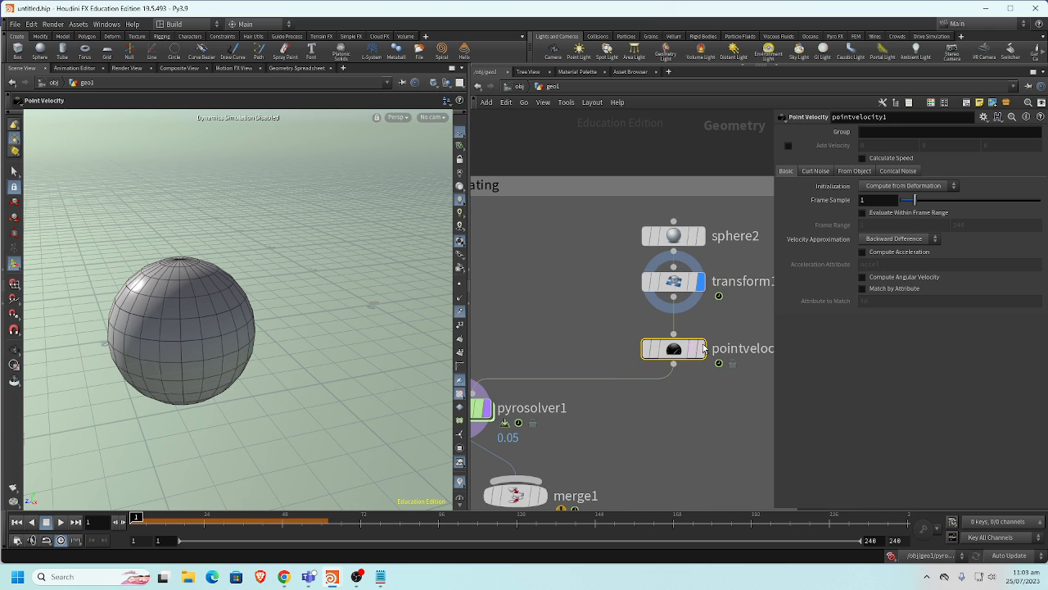
{"action": "left_click", "coordinate": [700, 349]}
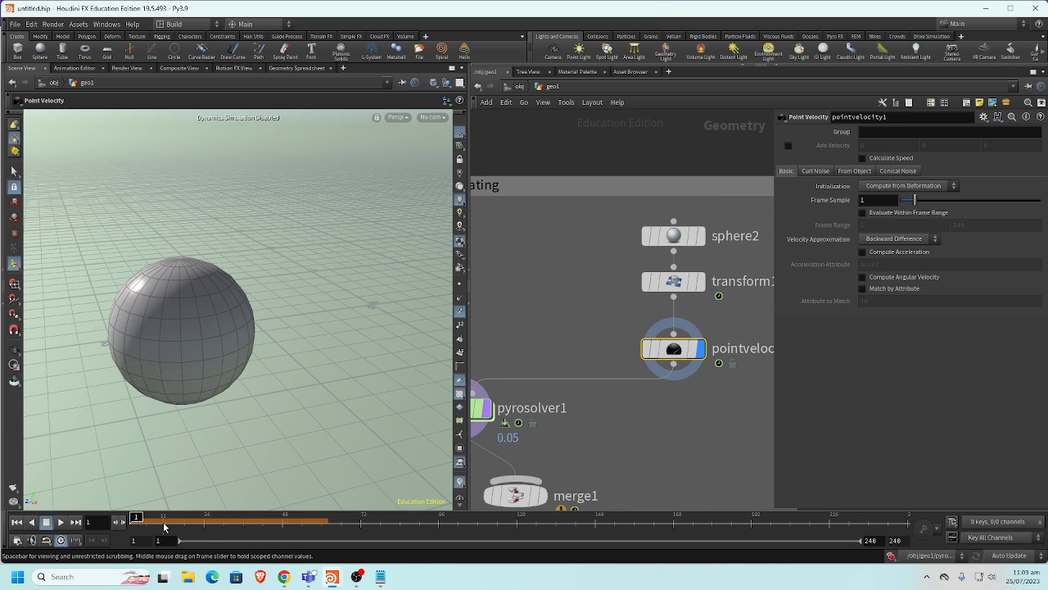
Go to frame 36 and examine the velocity vectors on the collision sphere up close
{"action": "left_click_drag", "start_coordinate": [167, 517], "coordinate": [244, 517]}
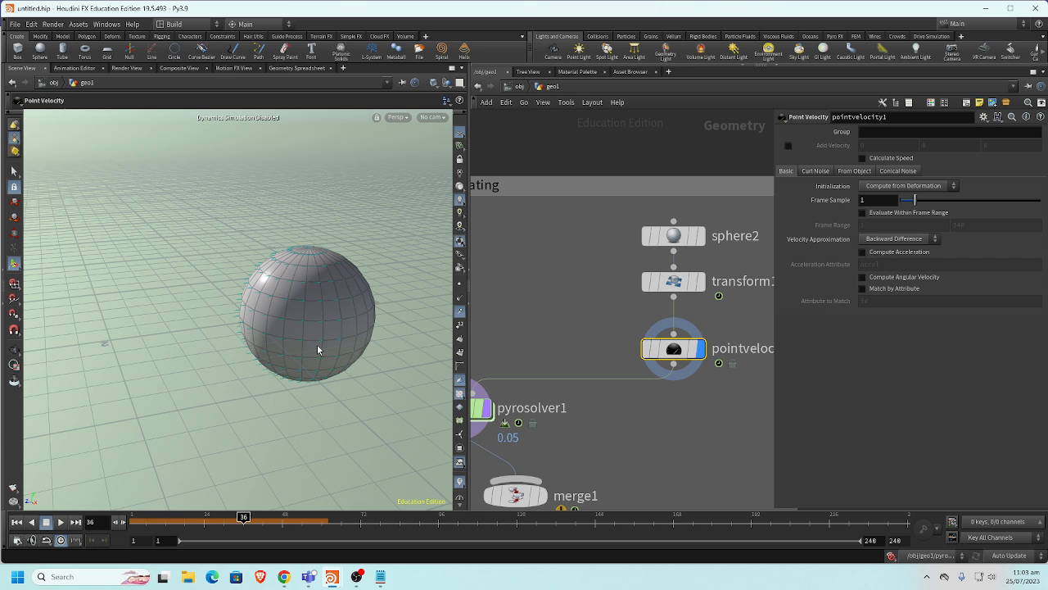
{"action": "key", "text": "Escape"}
{"action": "scroll", "coordinate": [376, 317], "scroll_direction": "up", "scroll_amount": 3}
{"action": "left_click_drag", "start_coordinate": [376, 317], "coordinate": [255, 307]}
{"action": "key", "text": "Return"}
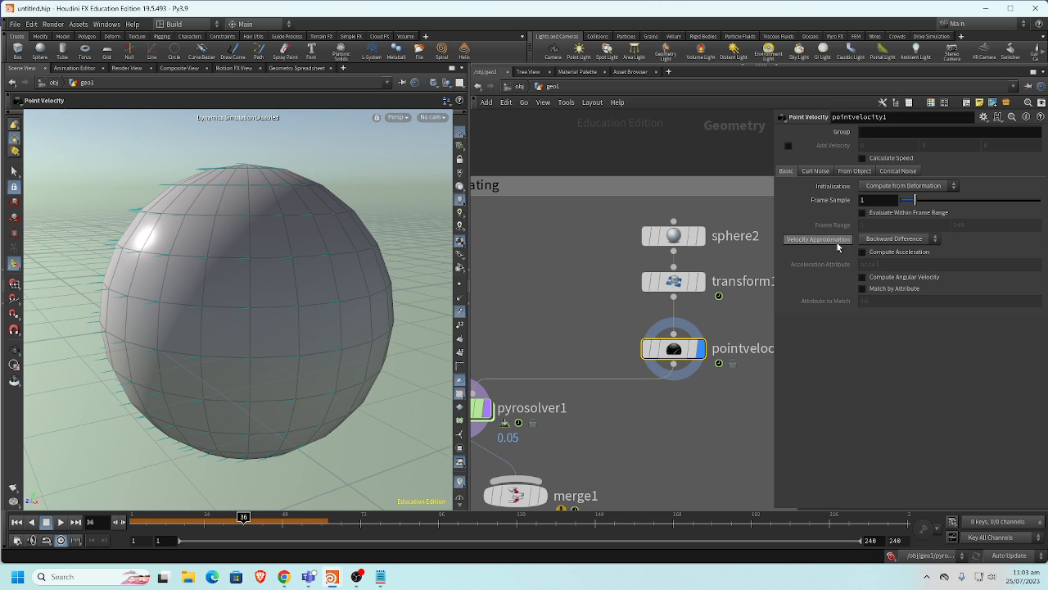
Enable animated curl noise on pointvelocity1 with a scale of about 2.17 and a swirl size of about 0.63
{"action": "left_click", "coordinate": [818, 172]}
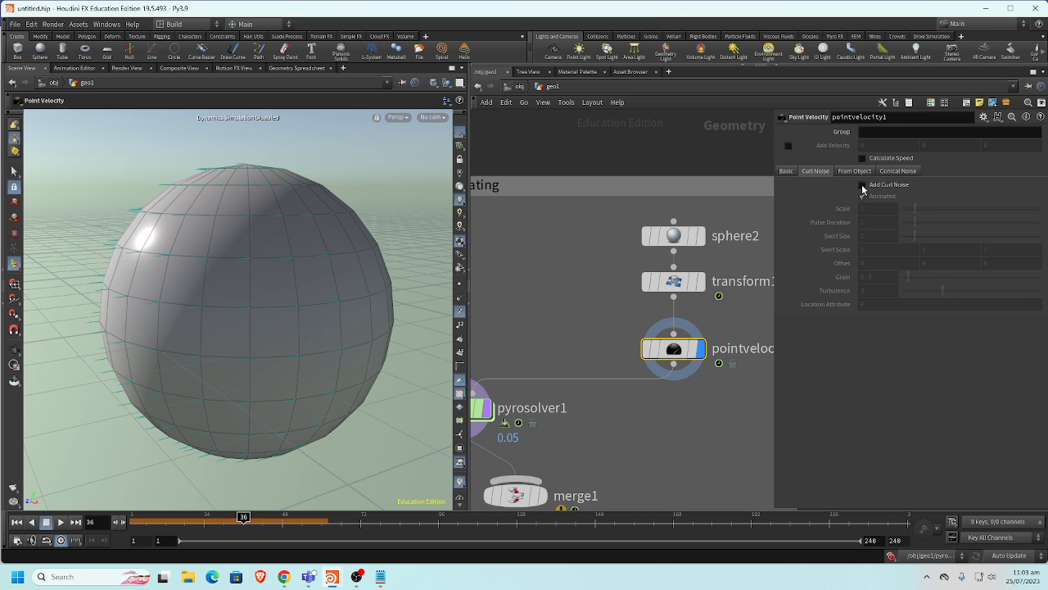
{"action": "left_click", "coordinate": [862, 186]}
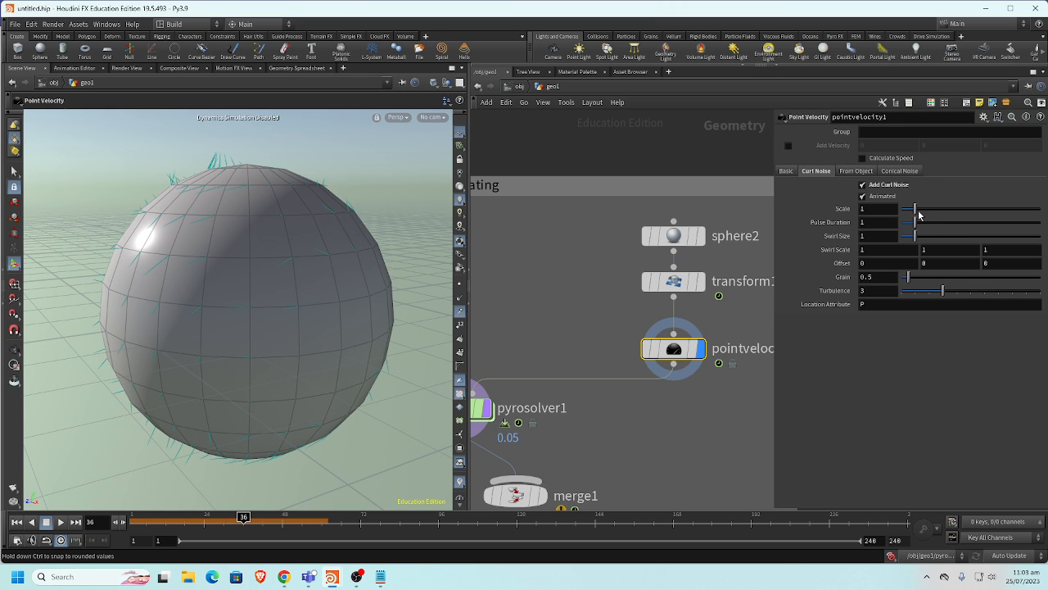
{"action": "left_click_drag", "start_coordinate": [919, 212], "coordinate": [933, 211]}
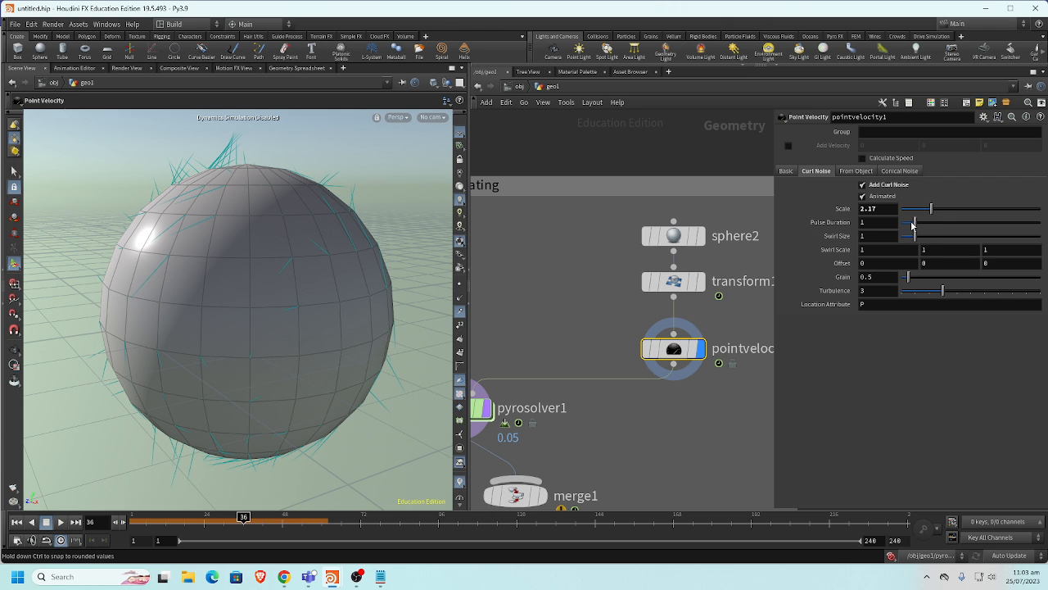
{"action": "left_click_drag", "start_coordinate": [918, 237], "coordinate": [911, 240]}
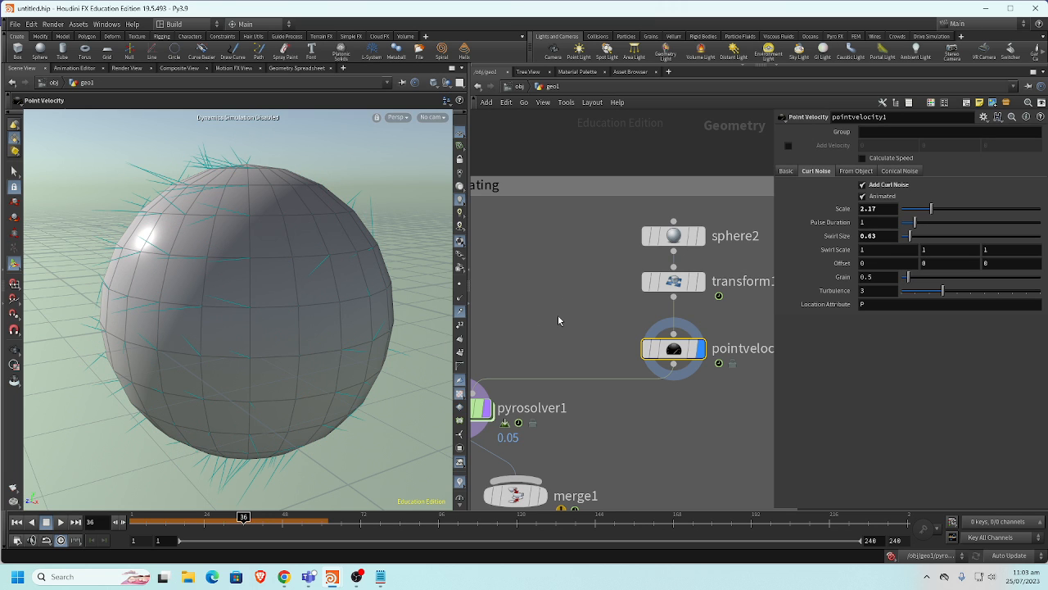
Select pyrosolver1 in the Cloud Simulating group and make it the displayed node
{"action": "middle_click_drag", "start_coordinate": [578, 310], "coordinate": [480, 299]}
{"action": "scroll", "coordinate": [648, 260], "scroll_direction": "down", "scroll_amount": 8}
{"action": "scroll", "coordinate": [514, 258], "scroll_direction": "up", "scroll_amount": 4}
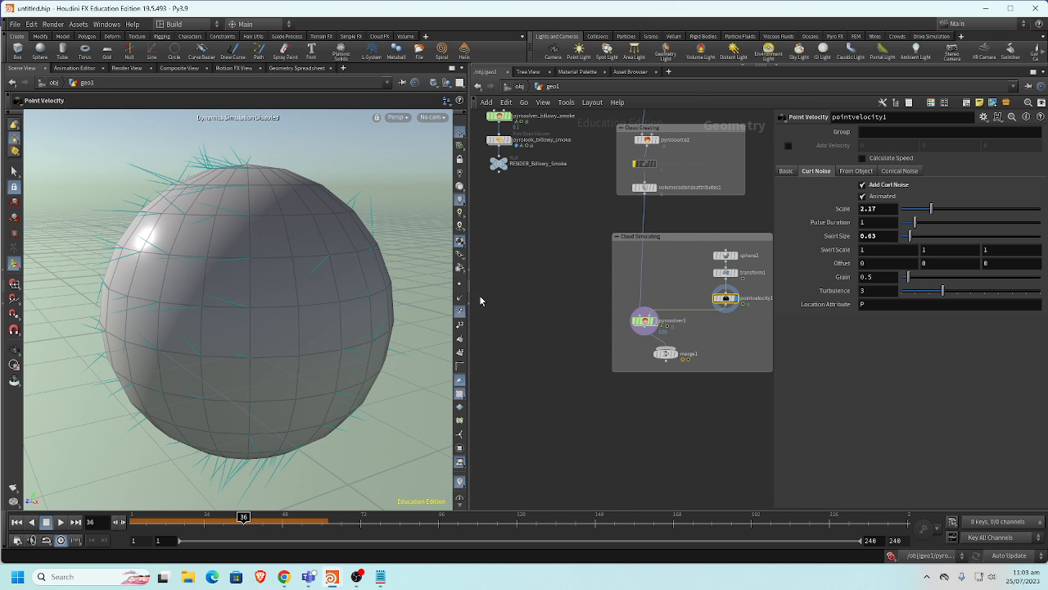
{"action": "scroll", "coordinate": [714, 365], "scroll_direction": "up", "scroll_amount": 3}
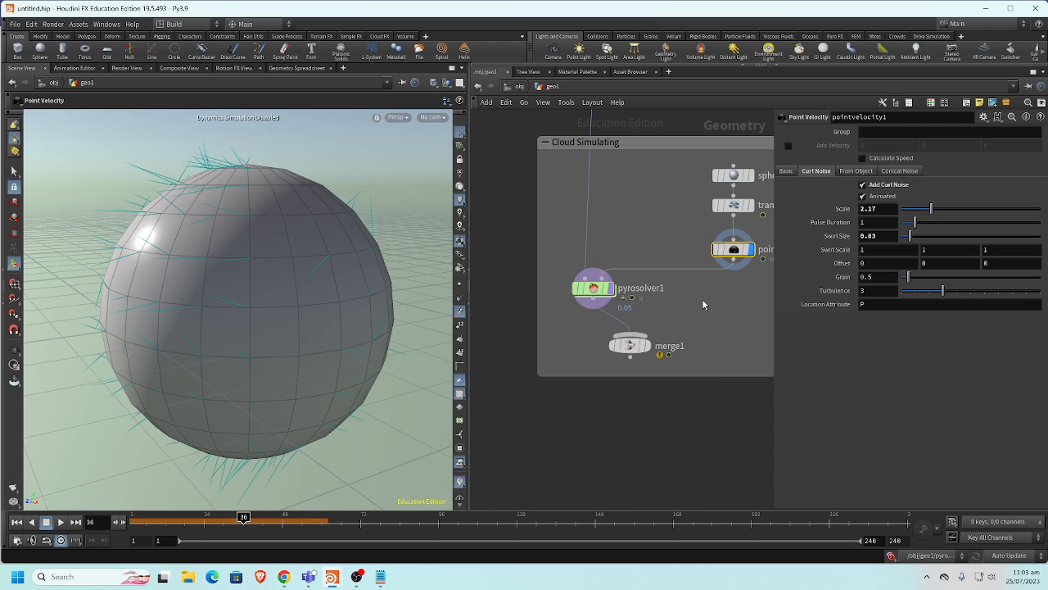
{"action": "mouse_move", "coordinate": [610, 293]}
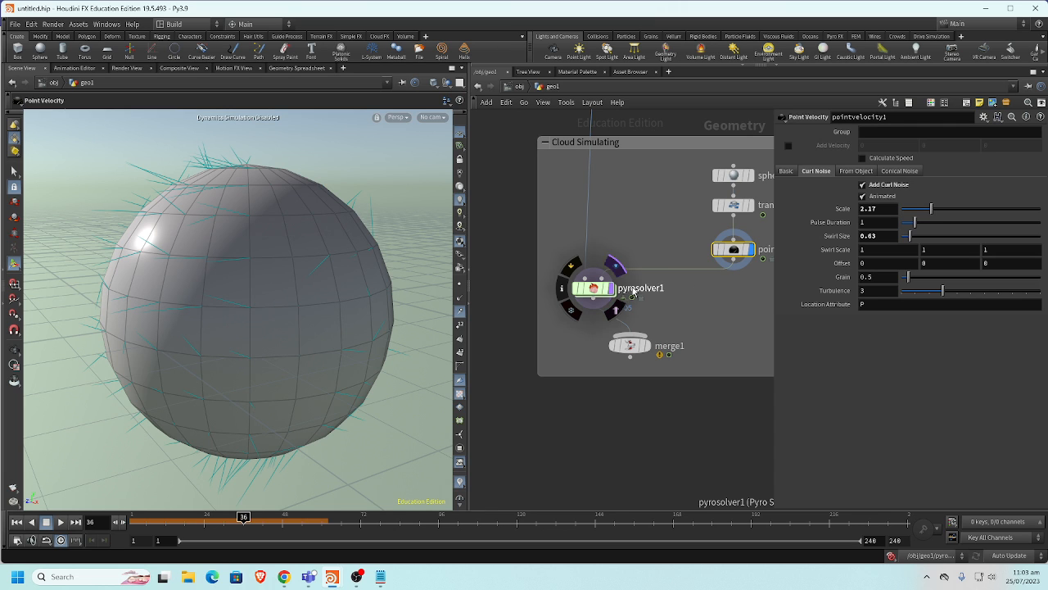
{"action": "middle_click_drag", "start_coordinate": [720, 290], "coordinate": [663, 318]}
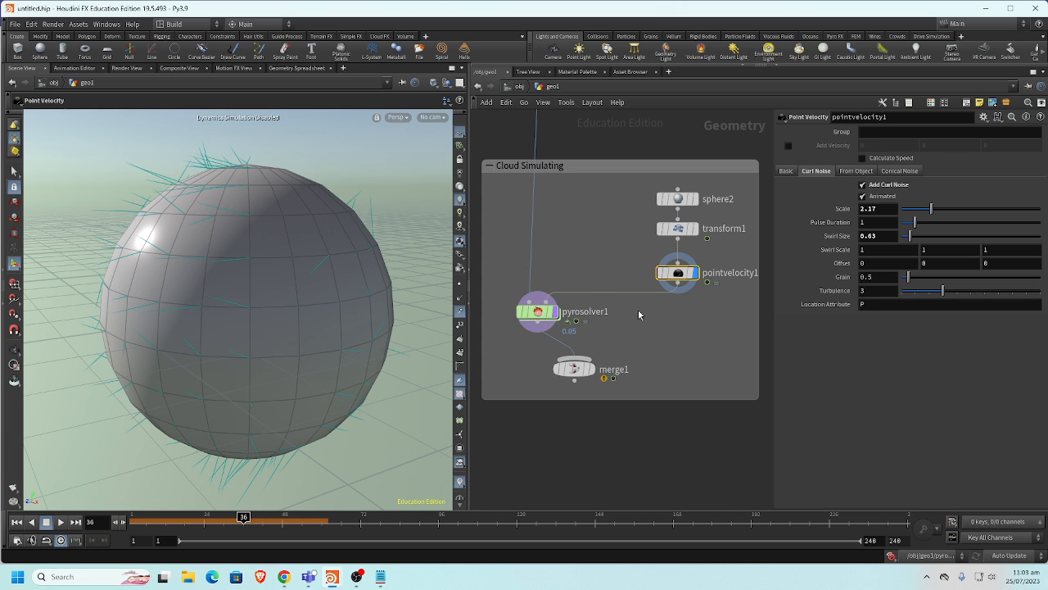
{"action": "left_click", "coordinate": [540, 312]}
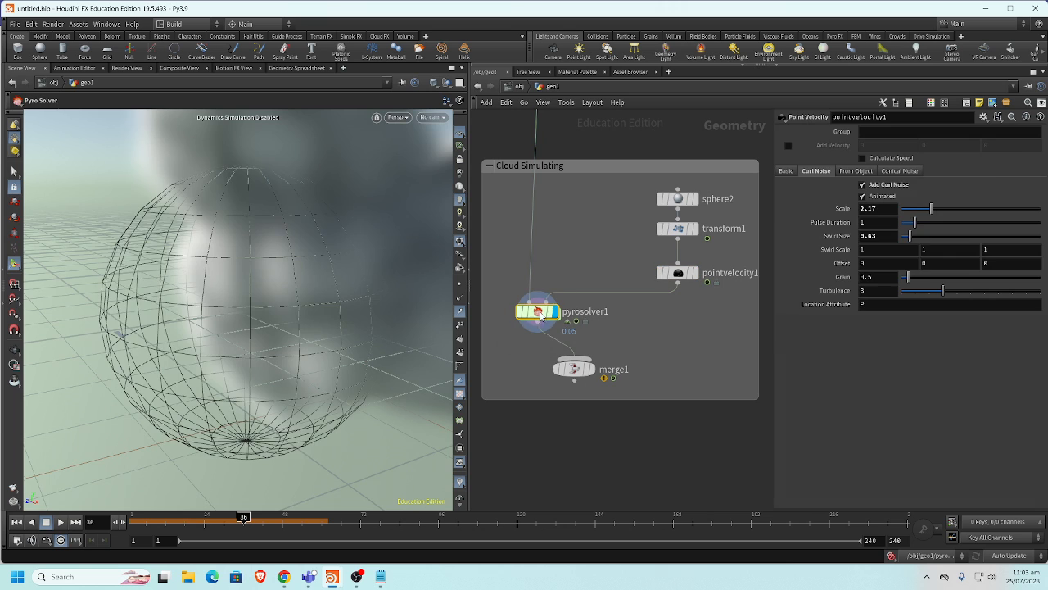
{"action": "left_click_drag", "start_coordinate": [344, 335], "coordinate": [306, 366], "text": "alt"}
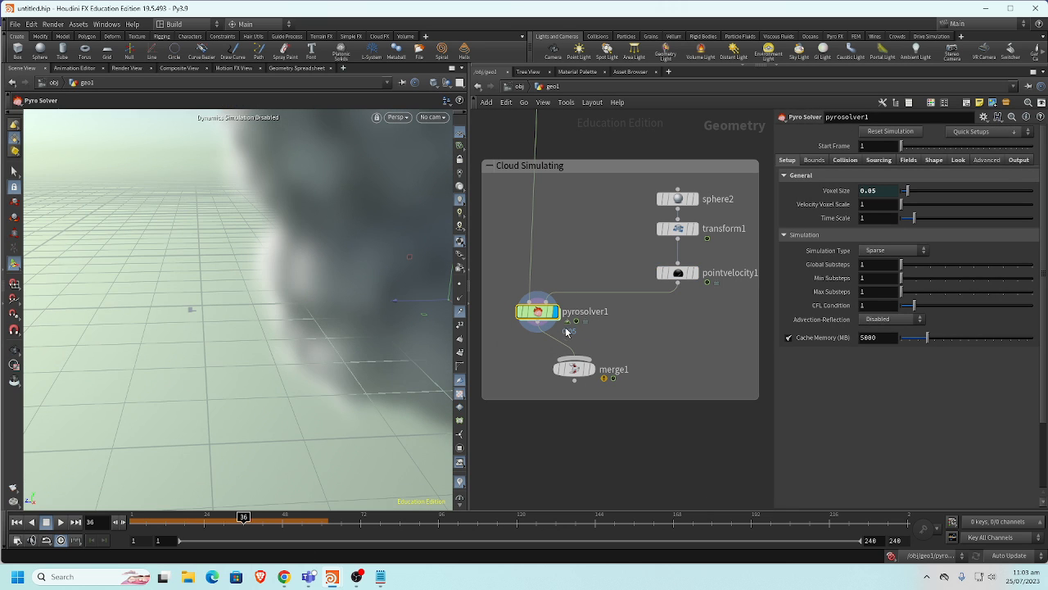
Run the Setup SDF Collision quick setup on pyrosolver1 and place the VDB from Polygons node between pointvelocity1 and pyrosolver1
{"action": "left_click", "coordinate": [996, 132]}
{"action": "left_click", "coordinate": [997, 133]}
{"action": "left_click", "coordinate": [997, 132]}
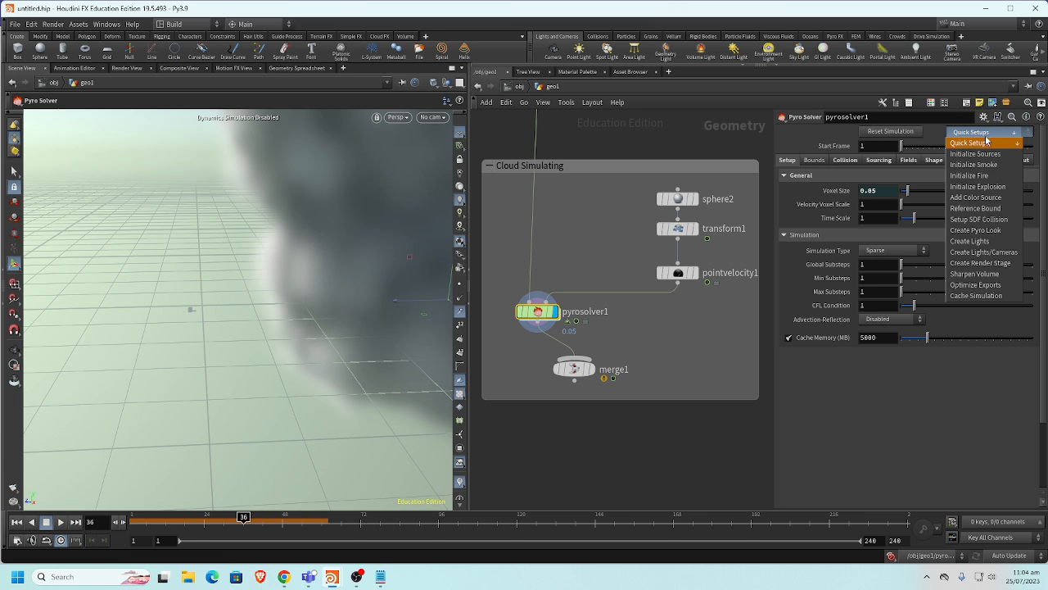
{"action": "left_click", "coordinate": [978, 220]}
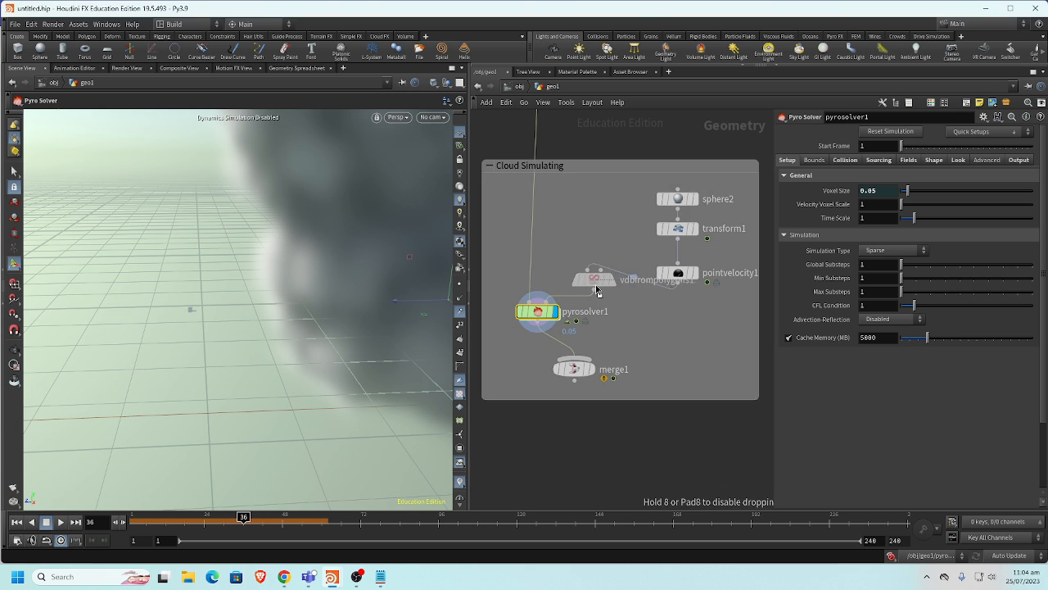
{"action": "left_click", "coordinate": [597, 287]}
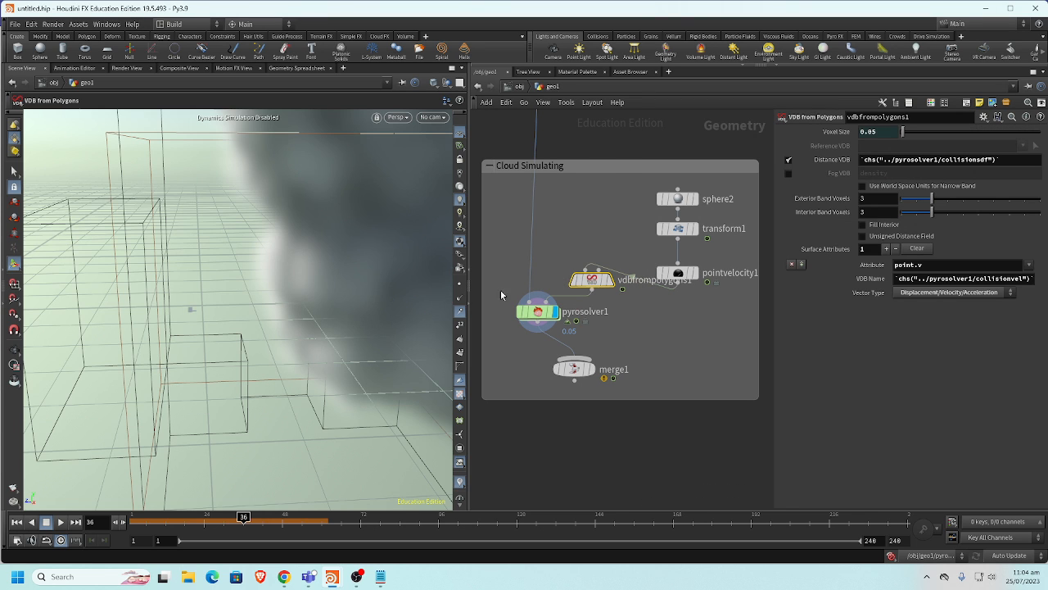
{"action": "mouse_move", "coordinate": [616, 280]}
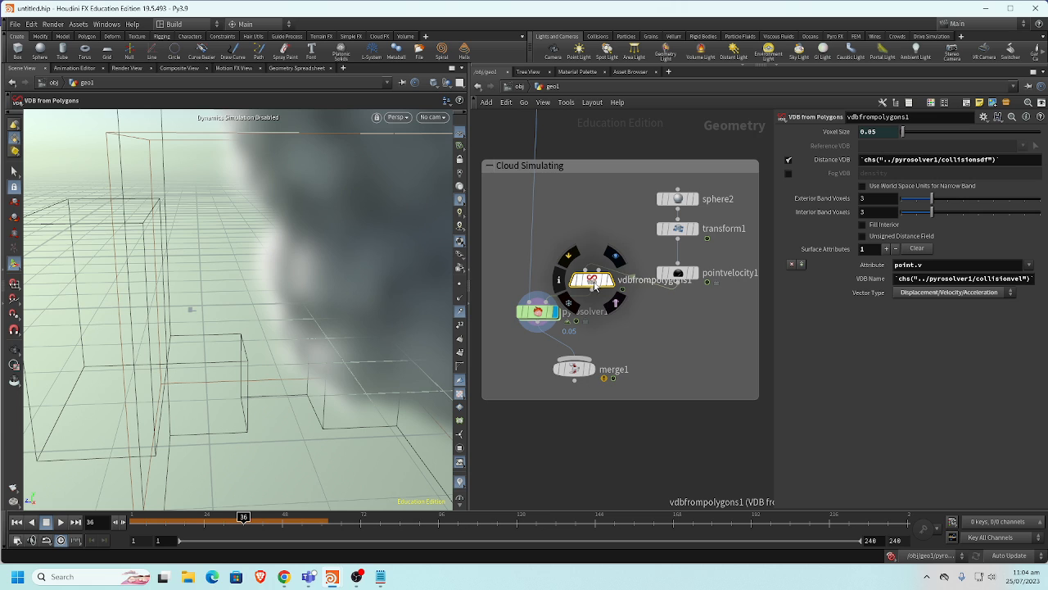
{"action": "scroll", "coordinate": [595, 285], "scroll_direction": "up", "scroll_amount": 3}
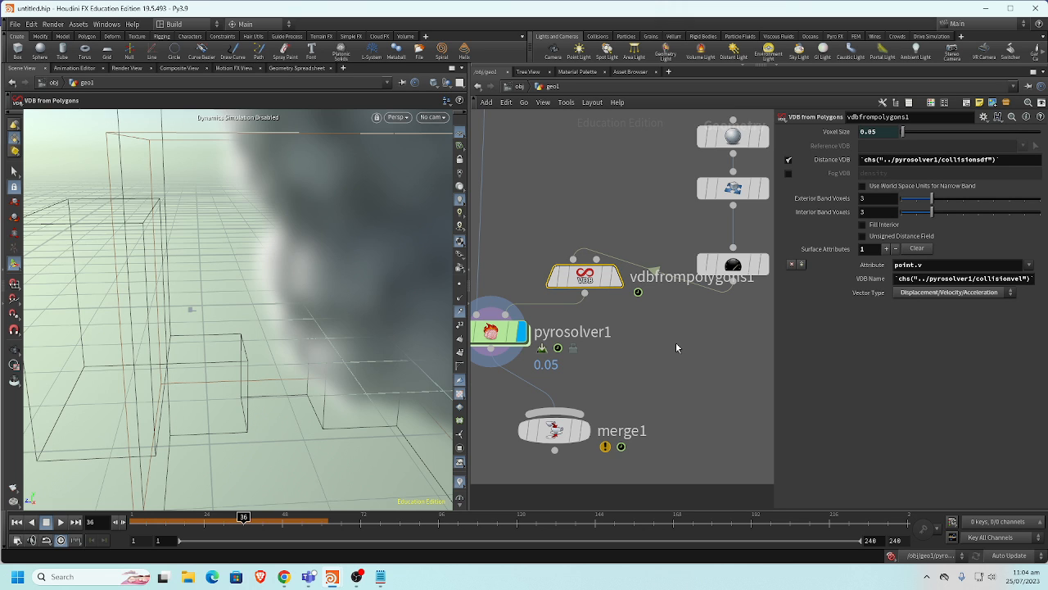
{"action": "middle_click_drag", "start_coordinate": [639, 344], "coordinate": [712, 311]}
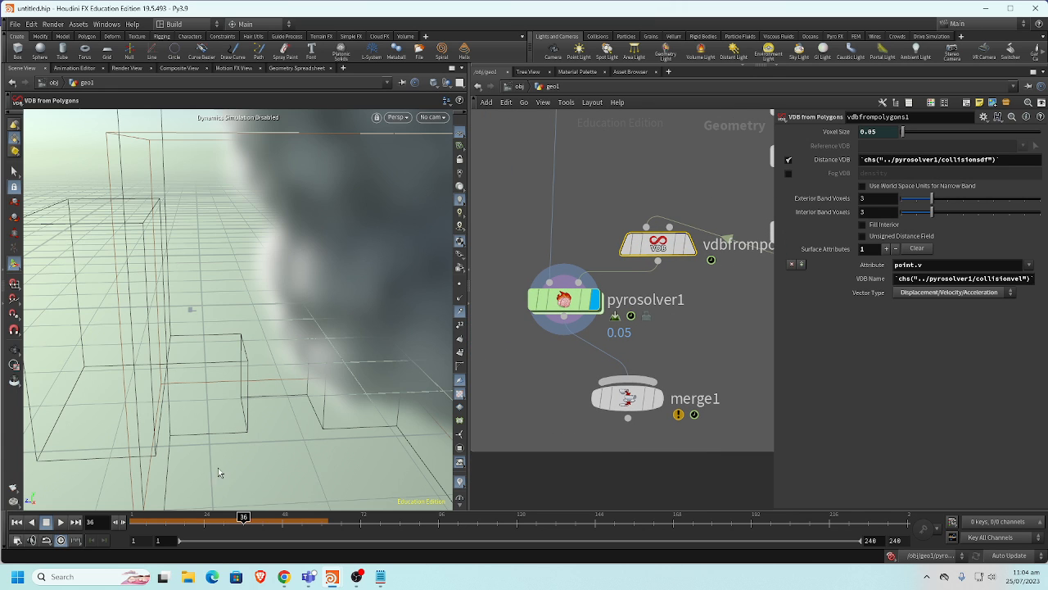
Return to frame 1, connect transform1 to merge1, and make merge1 the displayed node
{"action": "left_click", "coordinate": [16, 522]}
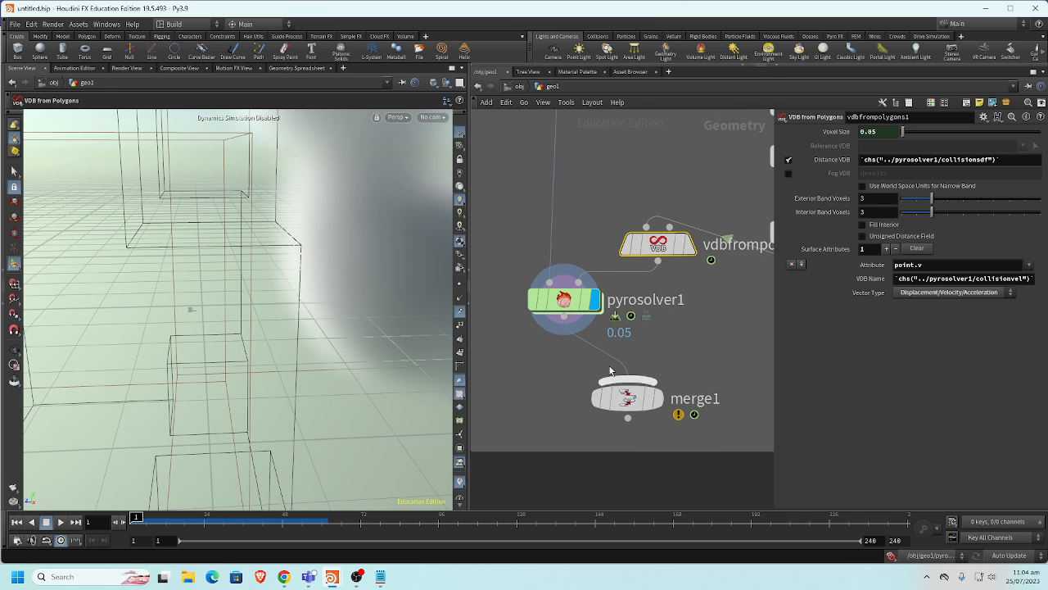
{"action": "middle_click_drag", "start_coordinate": [707, 320], "coordinate": [579, 364]}
{"action": "scroll", "coordinate": [579, 365], "scroll_direction": "down", "scroll_amount": 2}
{"action": "left_click_drag", "start_coordinate": [669, 238], "coordinate": [549, 419]}
{"action": "left_click", "coordinate": [547, 427]}
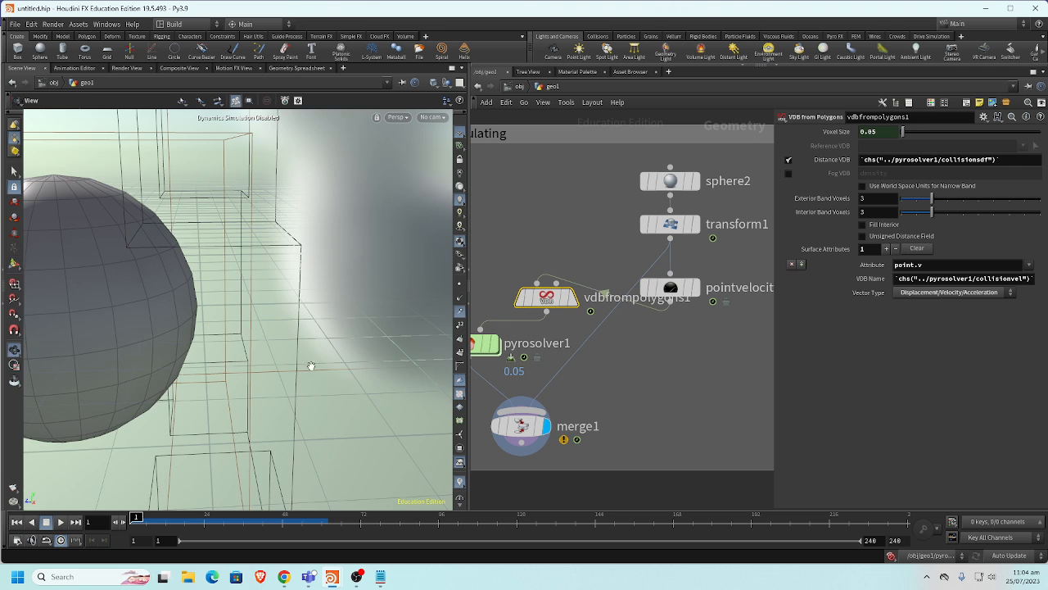
Frame the sphere and cloud together and play the animation from frame 1 to frame 61
{"action": "right_click_drag", "start_coordinate": [312, 366], "coordinate": [184, 370], "text": "alt"}
{"action": "left_click_drag", "start_coordinate": [203, 368], "coordinate": [173, 346], "text": "alt"}
{"action": "right_click_drag", "start_coordinate": [173, 347], "coordinate": [239, 372], "text": "alt"}
{"action": "left_click_drag", "start_coordinate": [238, 372], "coordinate": [235, 382], "text": "alt"}
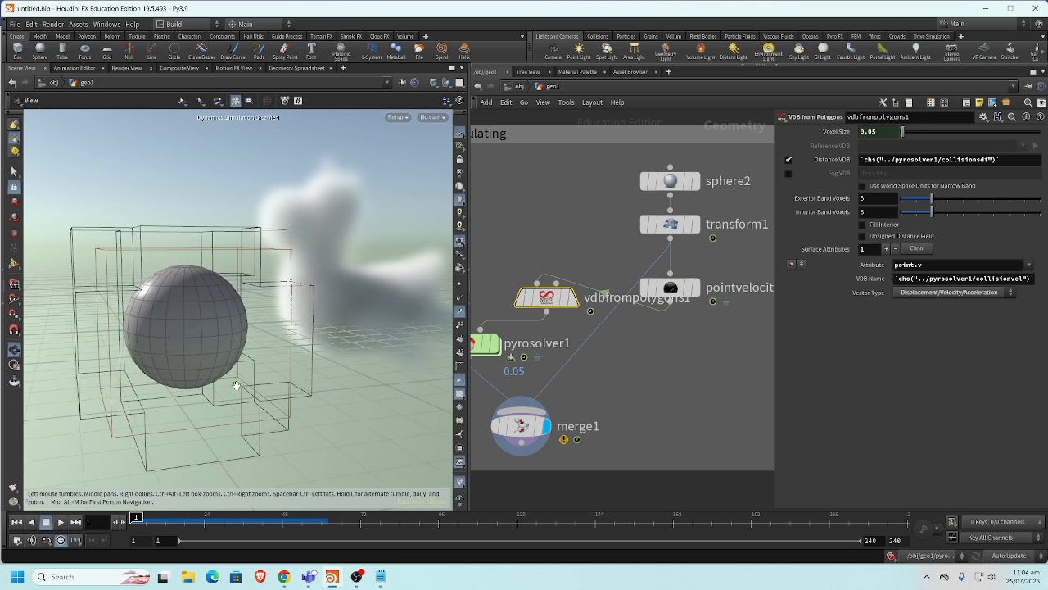
{"action": "right_click_drag", "start_coordinate": [235, 382], "coordinate": [254, 387], "text": "alt"}
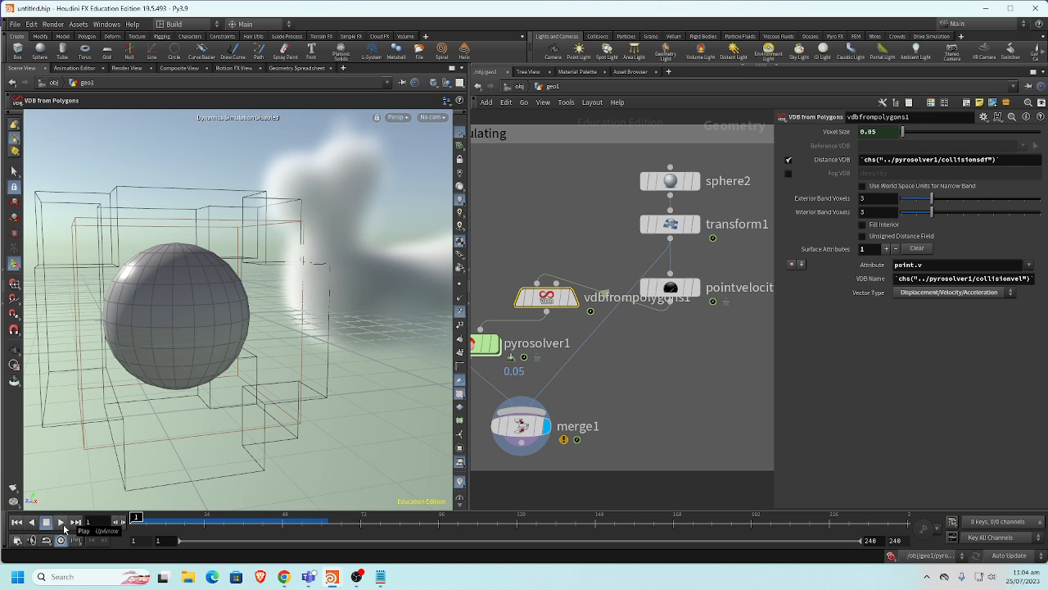
{"action": "left_click", "coordinate": [63, 524]}
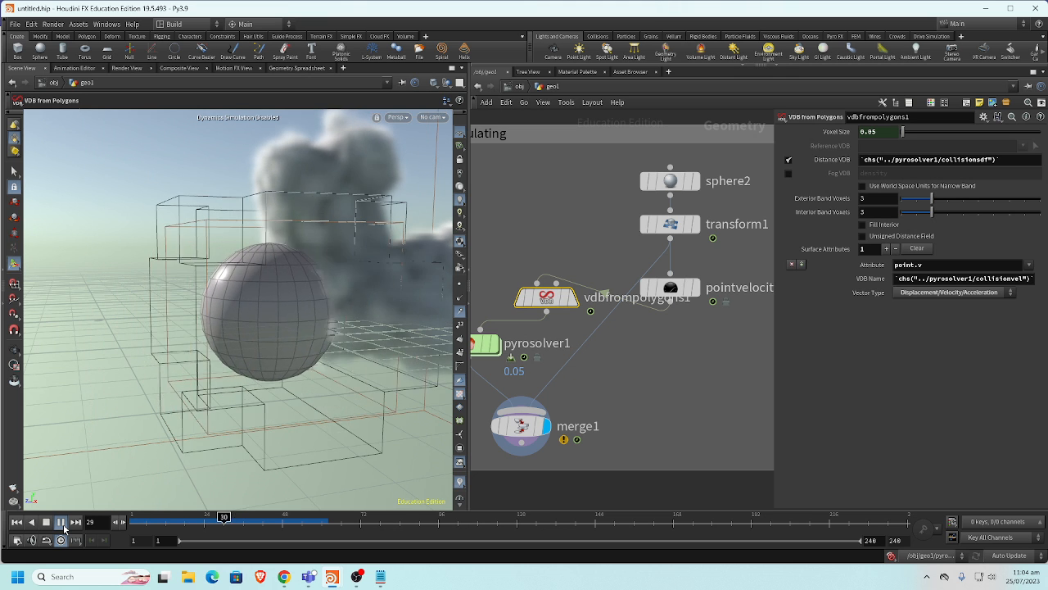
{"action": "left_click", "coordinate": [59, 525]}
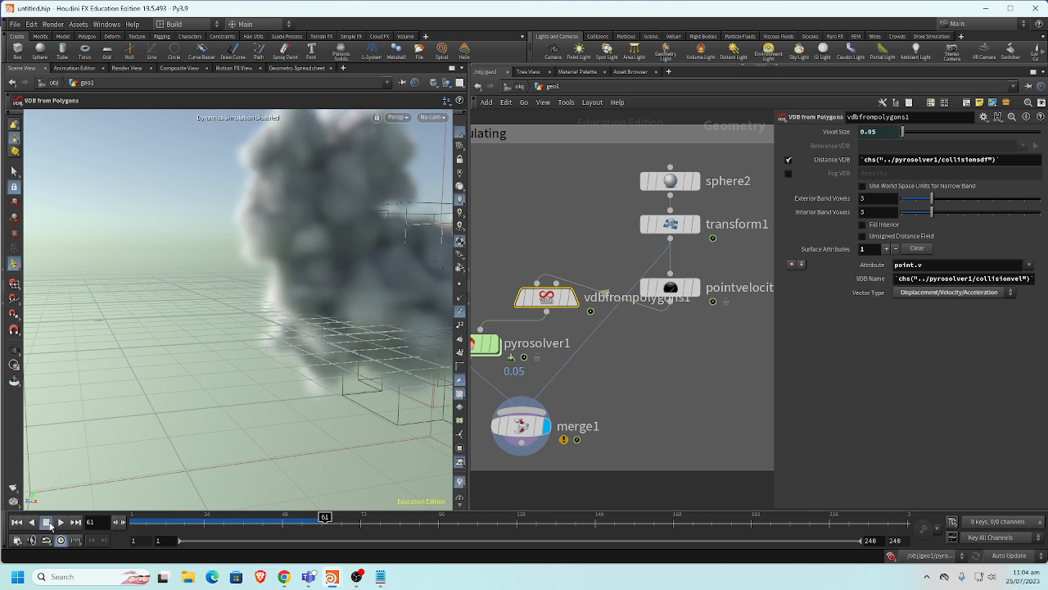
Display pyrosolver1 and review its source collision settings alongside the connected collision nodes
{"action": "mouse_move", "coordinate": [489, 350]}
{"action": "middle_click_drag", "start_coordinate": [637, 393], "coordinate": [725, 364]}
{"action": "mouse_move", "coordinate": [568, 319]}
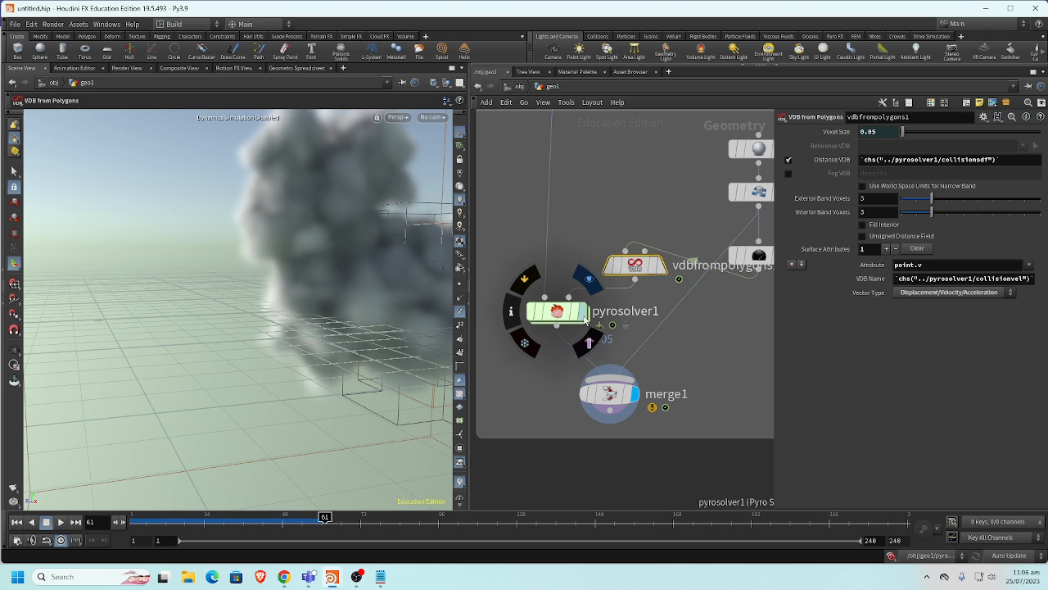
{"action": "left_click", "coordinate": [583, 315]}
{"action": "left_click", "coordinate": [565, 320]}
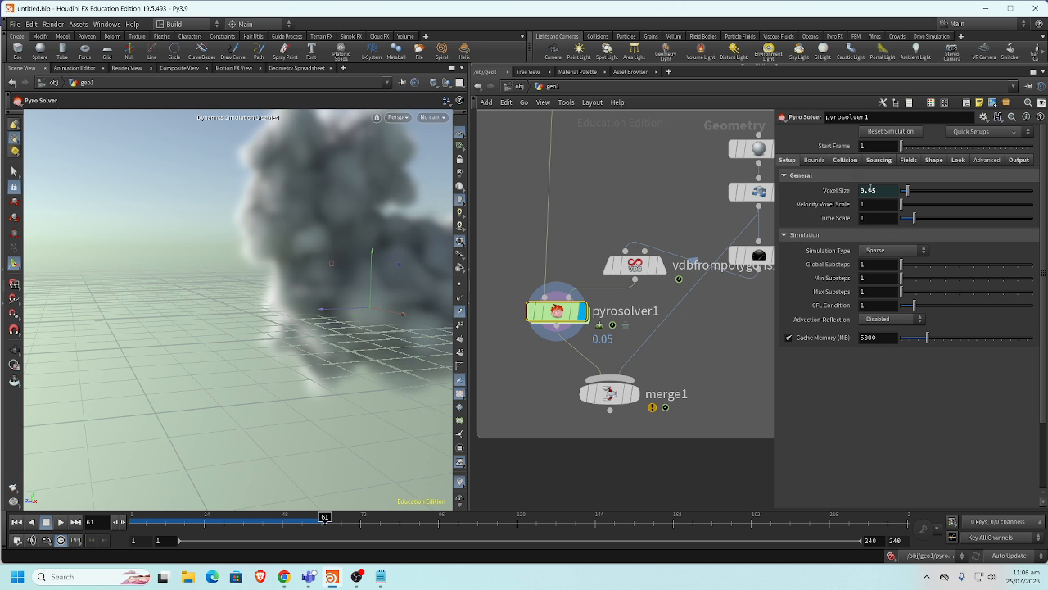
{"action": "left_click", "coordinate": [845, 161]}
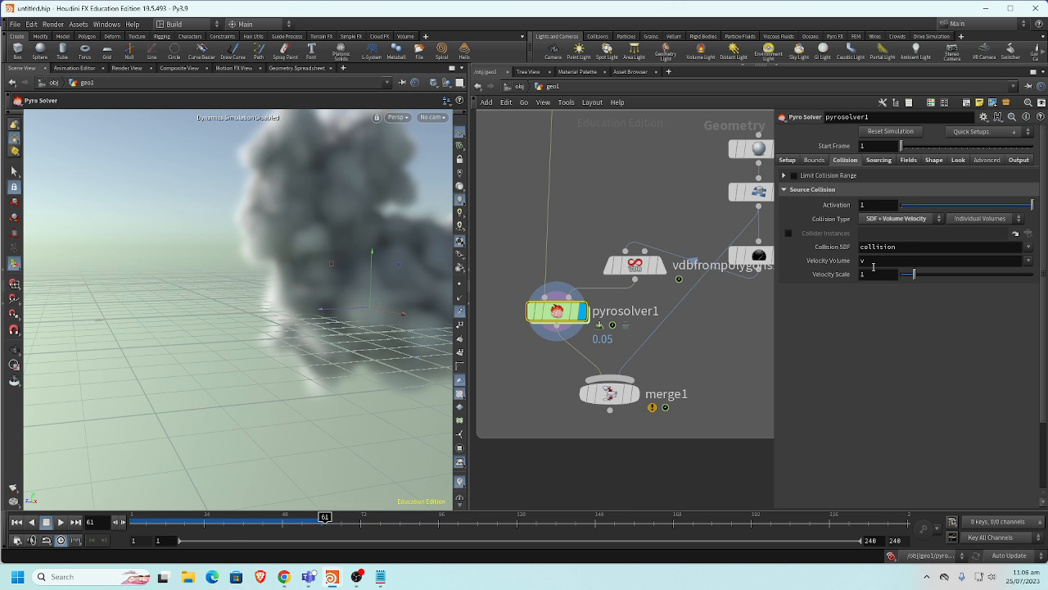
{"action": "middle_click_drag", "start_coordinate": [768, 301], "coordinate": [700, 312]}
{"action": "mouse_move", "coordinate": [714, 272]}
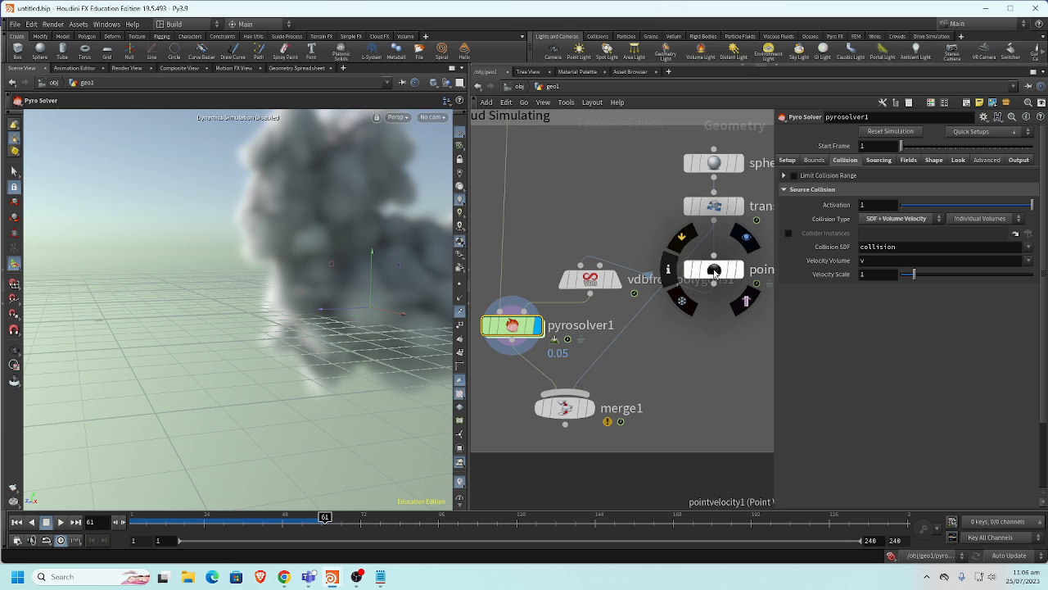
Set the particle separation of pyrosource2 in the Cloud Creating group to 0.02
{"action": "middle_click_drag", "start_coordinate": [623, 209], "coordinate": [628, 393]}
{"action": "left_click", "coordinate": [590, 147]}
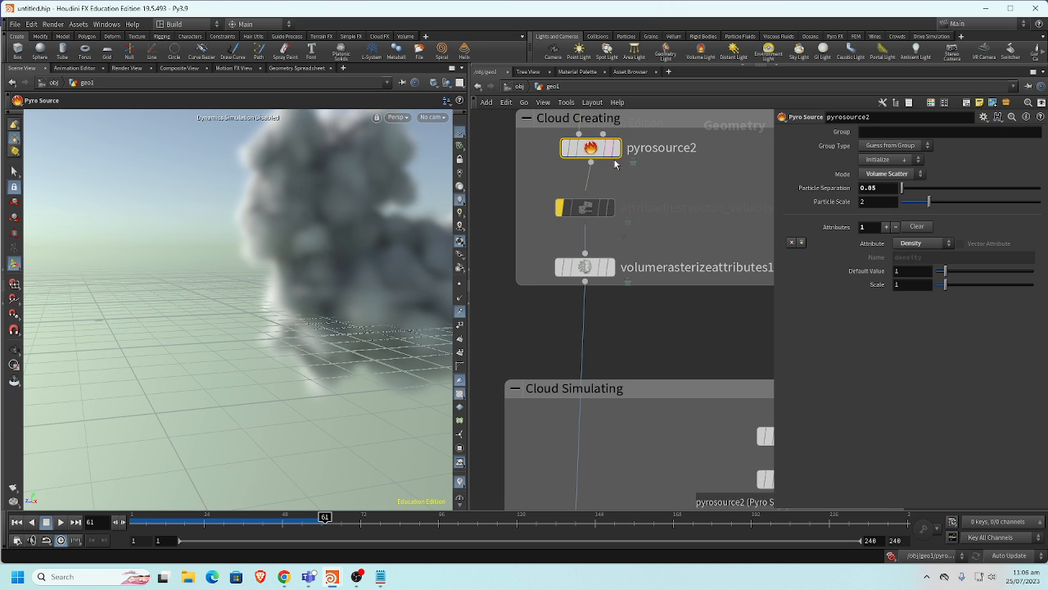
{"action": "left_click", "coordinate": [879, 187]}
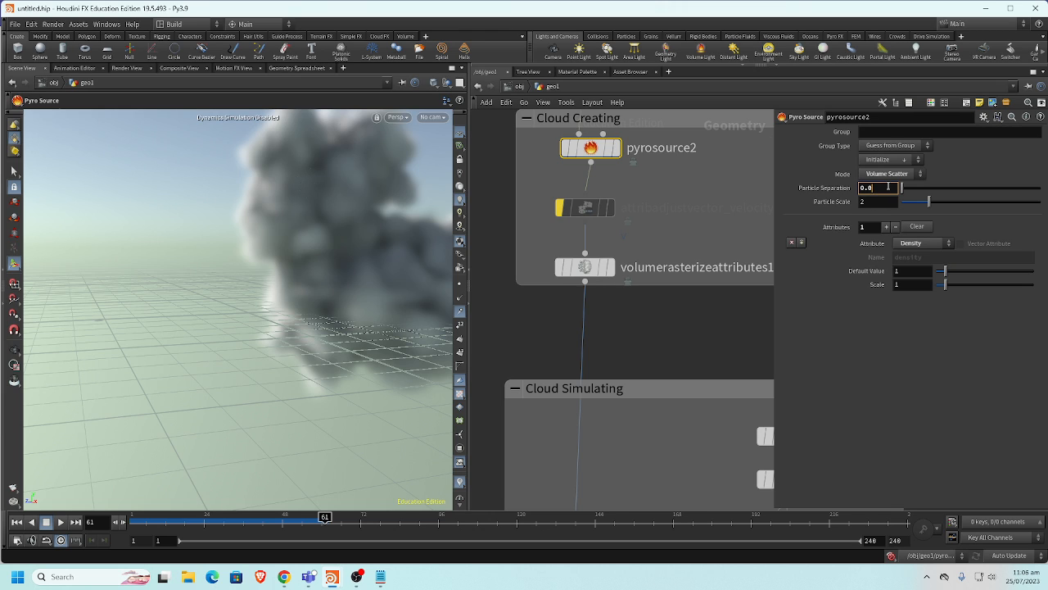
{"action": "type", "text": "2"}
{"action": "key", "text": "Return"}
Return to frame 1 with simulation enabled, and set pyrosource2's particle separation to 0.03
{"action": "left_click", "coordinate": [16, 522]}
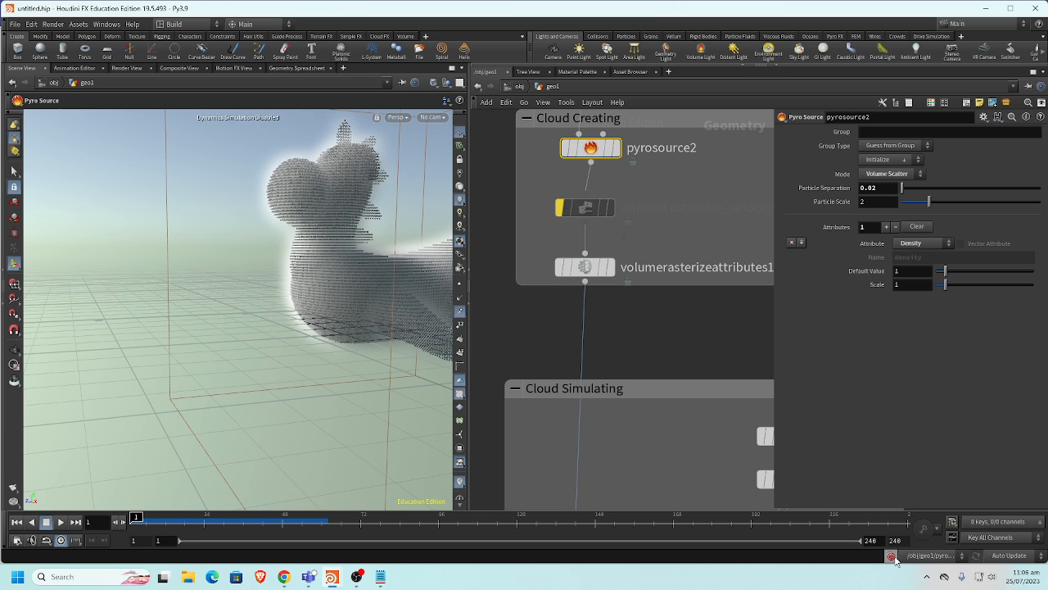
{"action": "scroll", "coordinate": [603, 272], "scroll_direction": "down", "scroll_amount": 6}
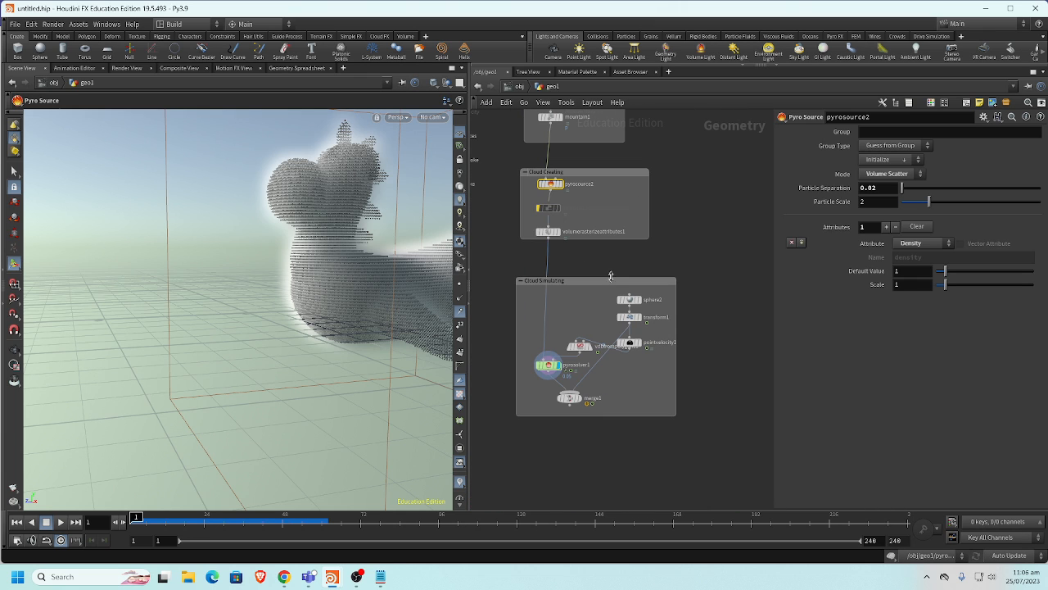
{"action": "left_click", "coordinate": [884, 188]}
{"action": "type", "text": "0.03"}
{"action": "key", "text": "Return"}
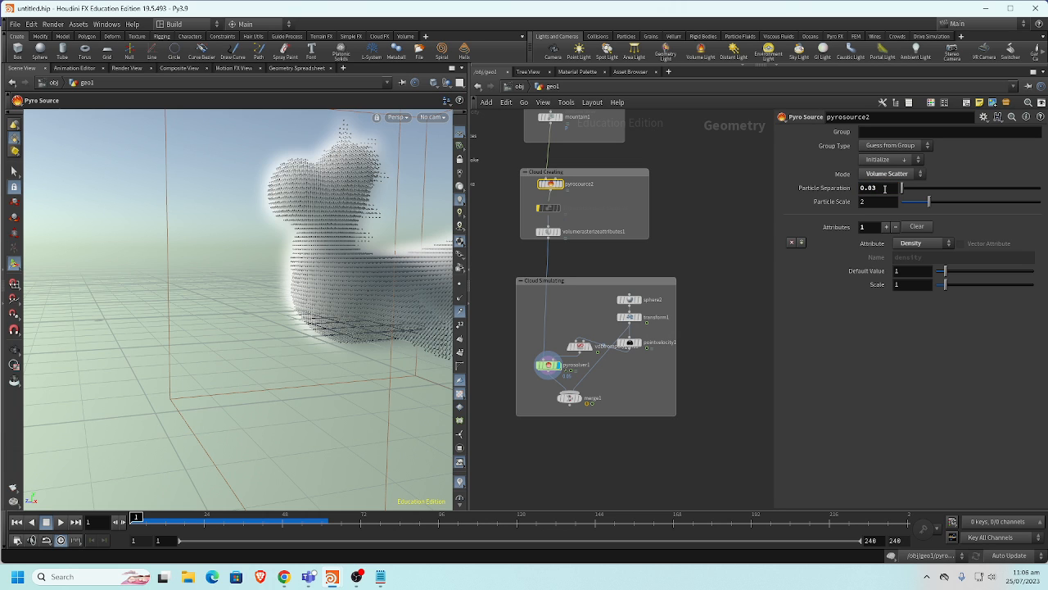
Select merge1 and make it the displayed node so the sphere shows together with the cloud
{"action": "left_click", "coordinate": [582, 399]}
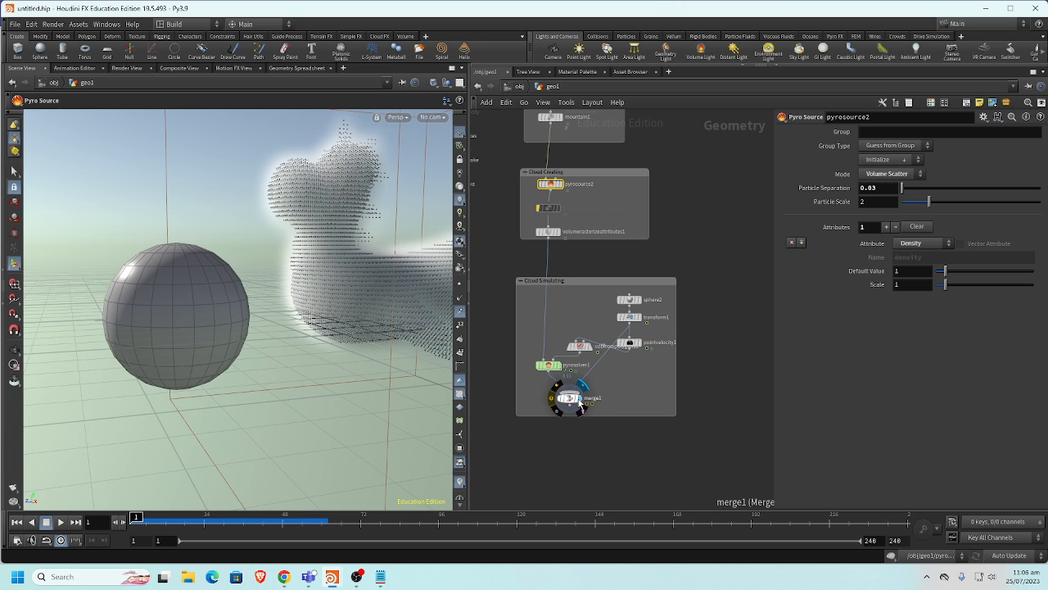
{"action": "left_click", "coordinate": [569, 399]}
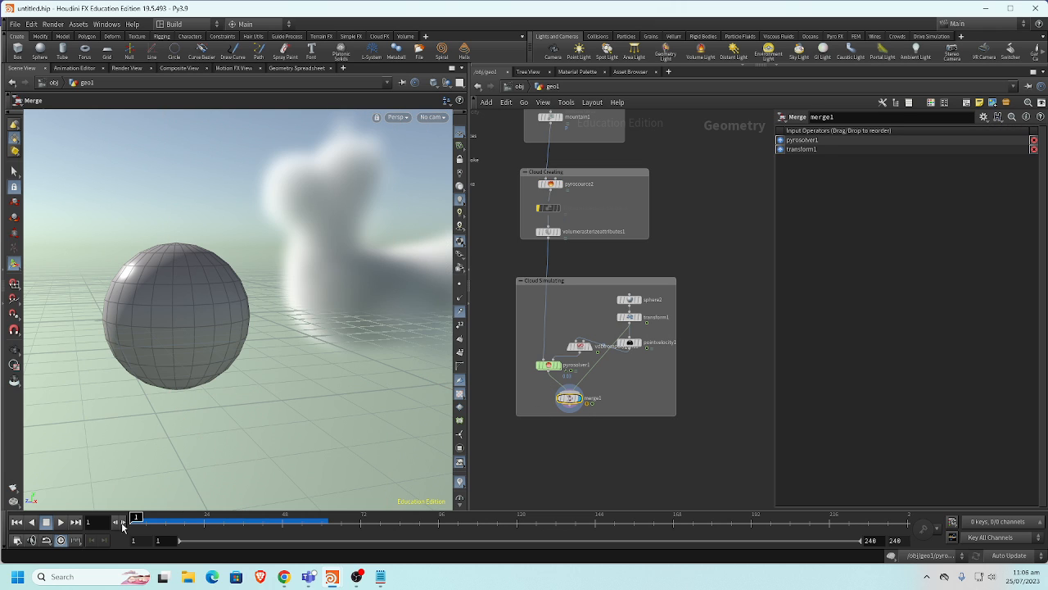
Play the merged sphere and cloud simulation from frame 1 and stop it at frame 33
{"action": "left_click", "coordinate": [59, 522]}
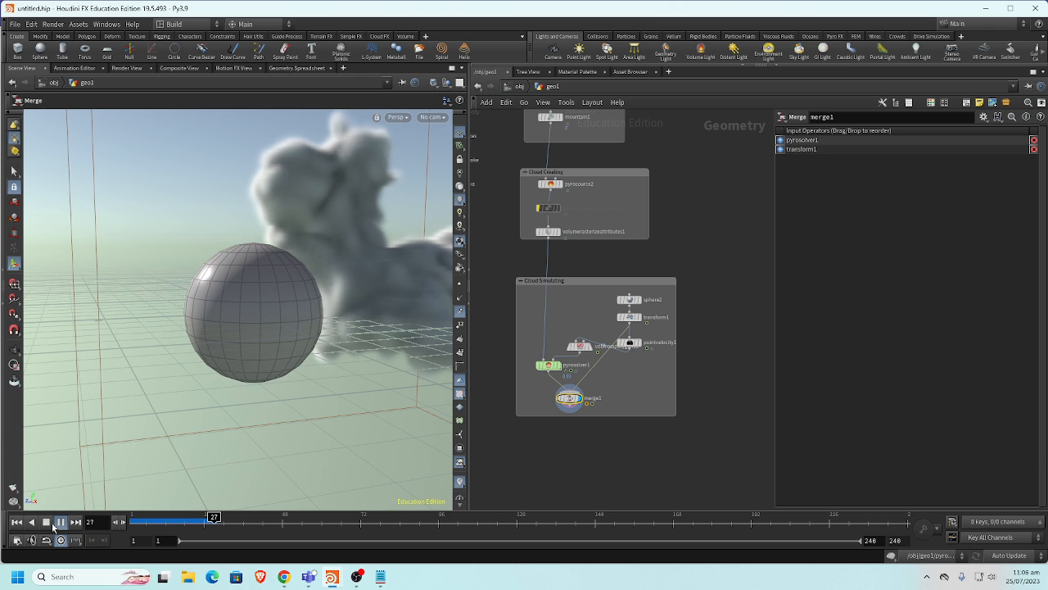
{"action": "left_click", "coordinate": [47, 522]}
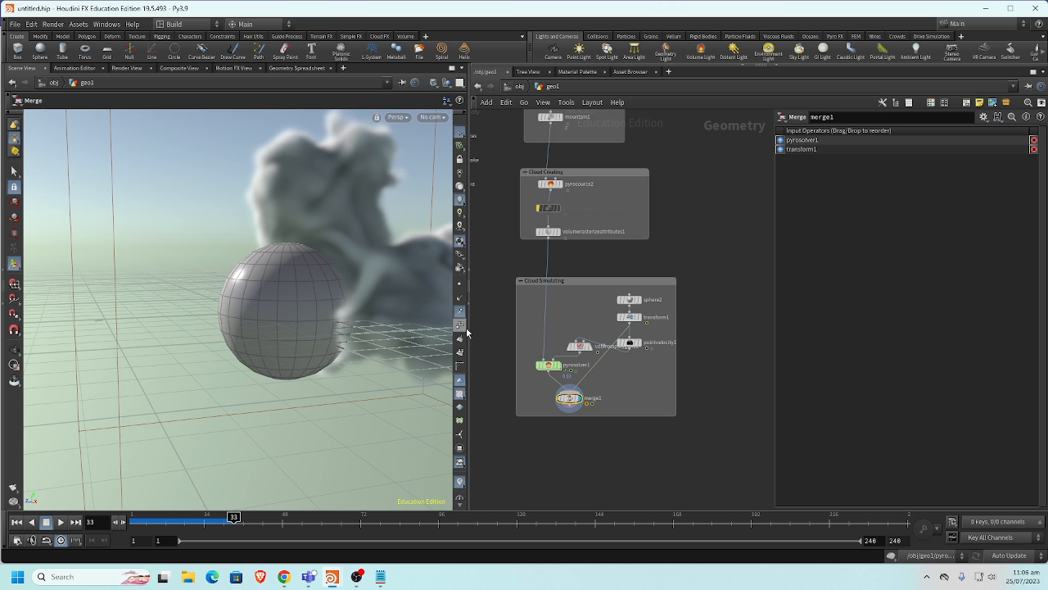
Hide the node parameter display over the network and widen the 3D viewport
{"action": "left_click_drag", "start_coordinate": [470, 327], "coordinate": [566, 324]}
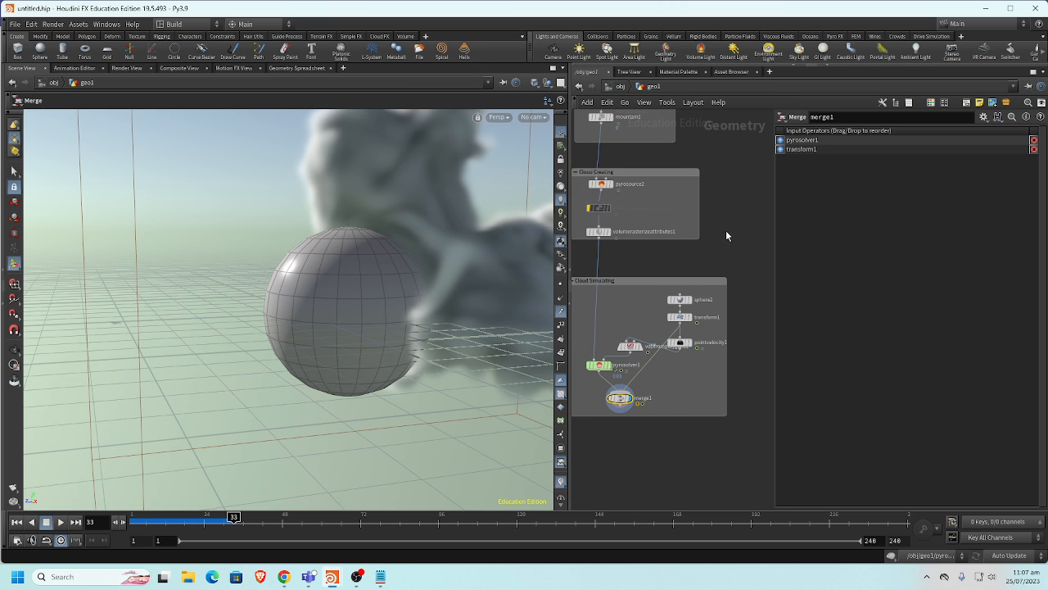
{"action": "key", "text": "p"}
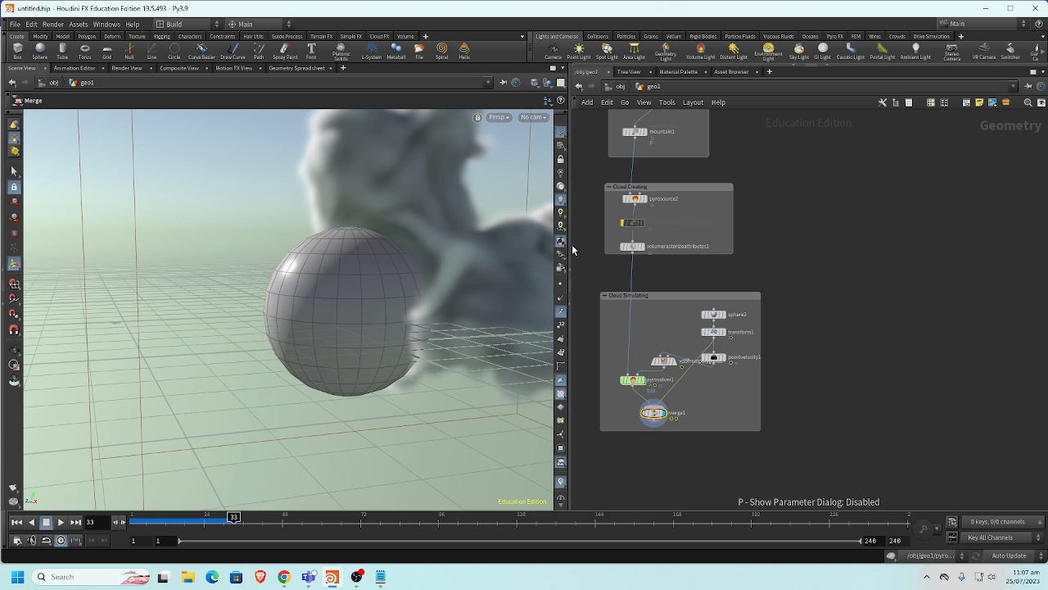
{"action": "left_click_drag", "start_coordinate": [573, 250], "coordinate": [721, 252]}
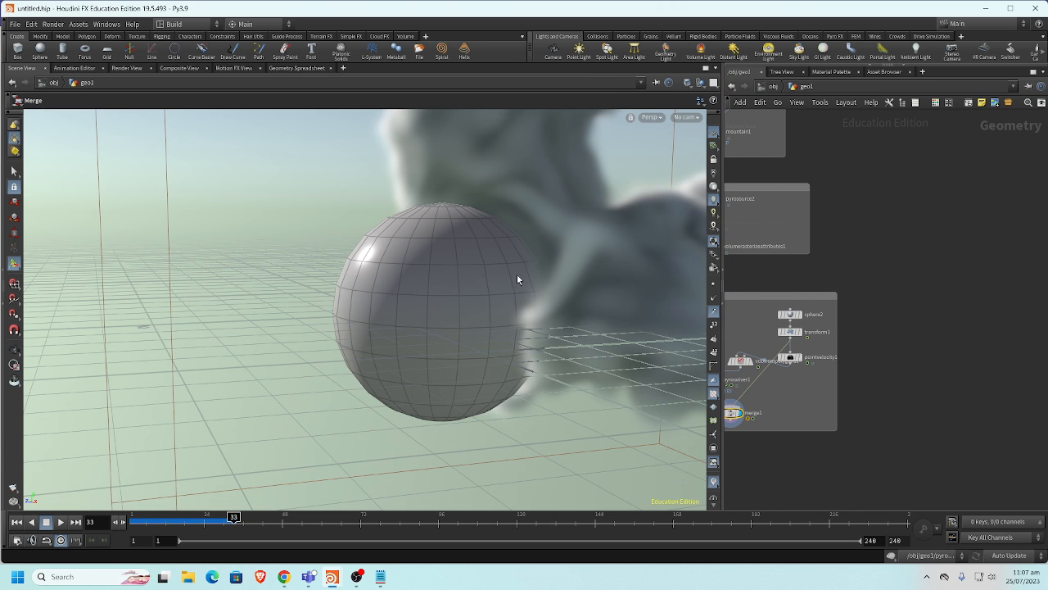
Continue the simulation to frame 54 and examine the sphere's effect on the cloud from another angle
{"action": "key", "text": "Escape"}
{"action": "left_click_drag", "start_coordinate": [494, 236], "coordinate": [348, 299]}
{"action": "key", "text": "Return"}
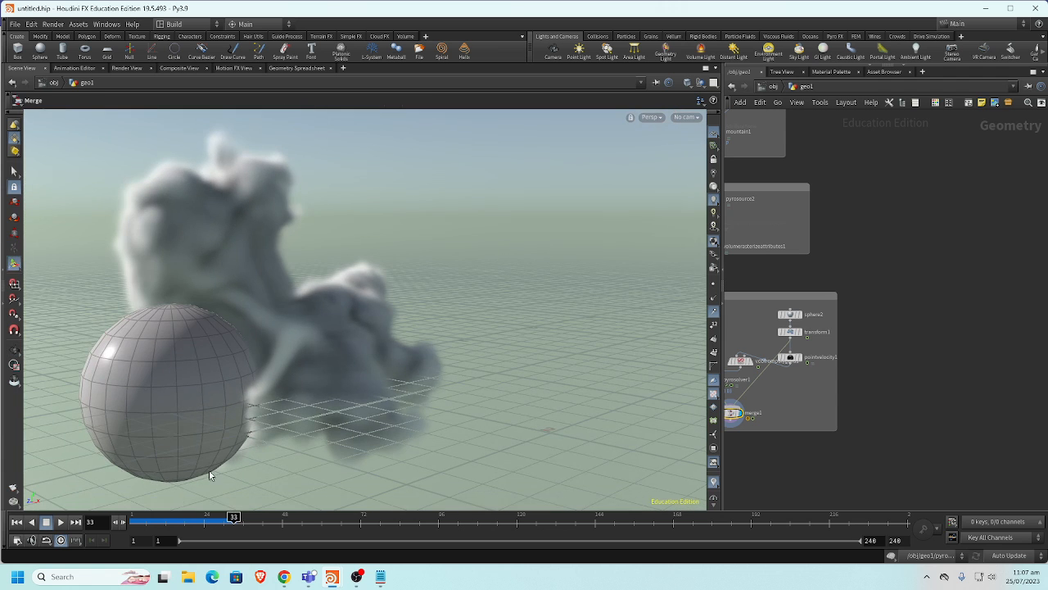
{"action": "left_click", "coordinate": [61, 522]}
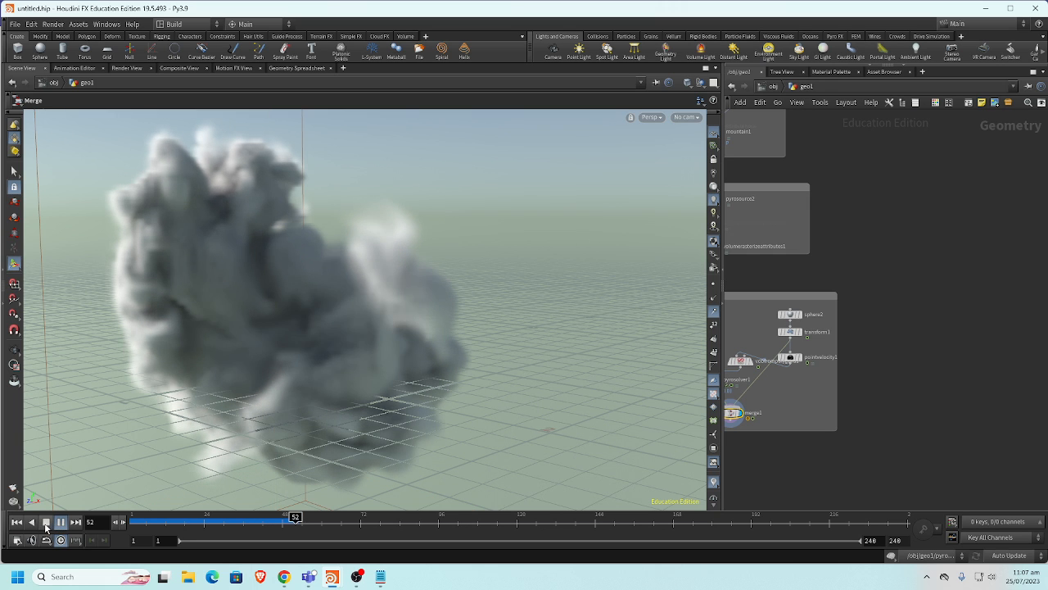
{"action": "key", "text": "Escape"}
{"action": "mouse_move", "coordinate": [463, 338]}
{"action": "left_mouse_down"}
{"action": "mouse_move", "coordinate": [524, 327]}
{"action": "mouse_move", "coordinate": [459, 336]}
{"action": "left_mouse_up"}
{"action": "key", "text": "h"}
Review pyrosolver1's source collision parameters and its list of Quick Setups options
{"action": "scroll", "coordinate": [978, 238], "scroll_direction": "up", "scroll_amount": 5}
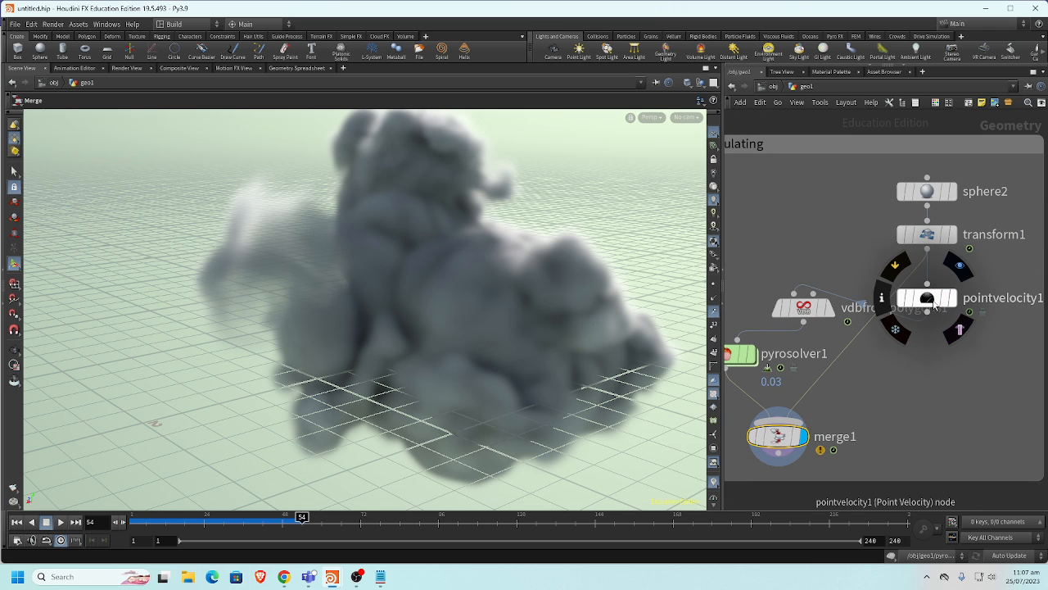
{"action": "middle_click_drag", "start_coordinate": [814, 338], "coordinate": [864, 330]}
{"action": "left_click", "coordinate": [775, 347]}
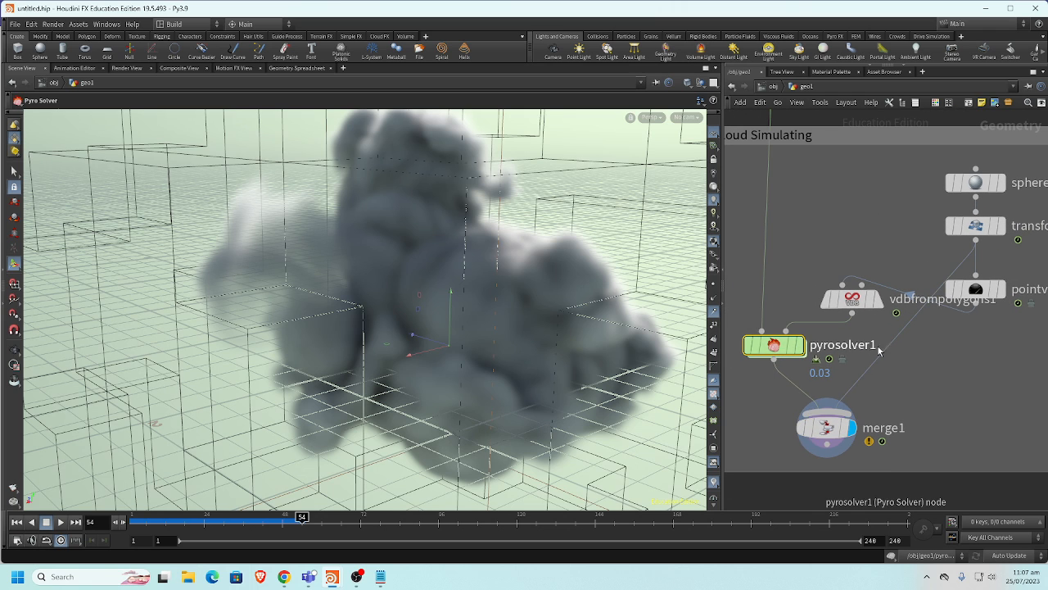
{"action": "middle_click_drag", "start_coordinate": [980, 382], "coordinate": [893, 372]}
{"action": "scroll", "coordinate": [877, 373], "scroll_direction": "down", "scroll_amount": 2}
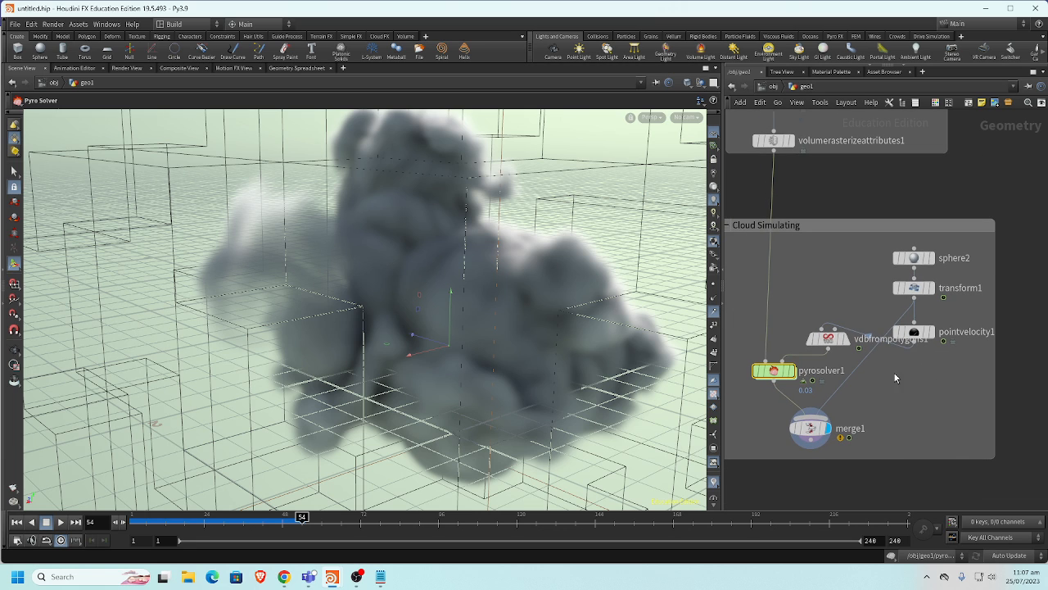
{"action": "key", "text": "p"}
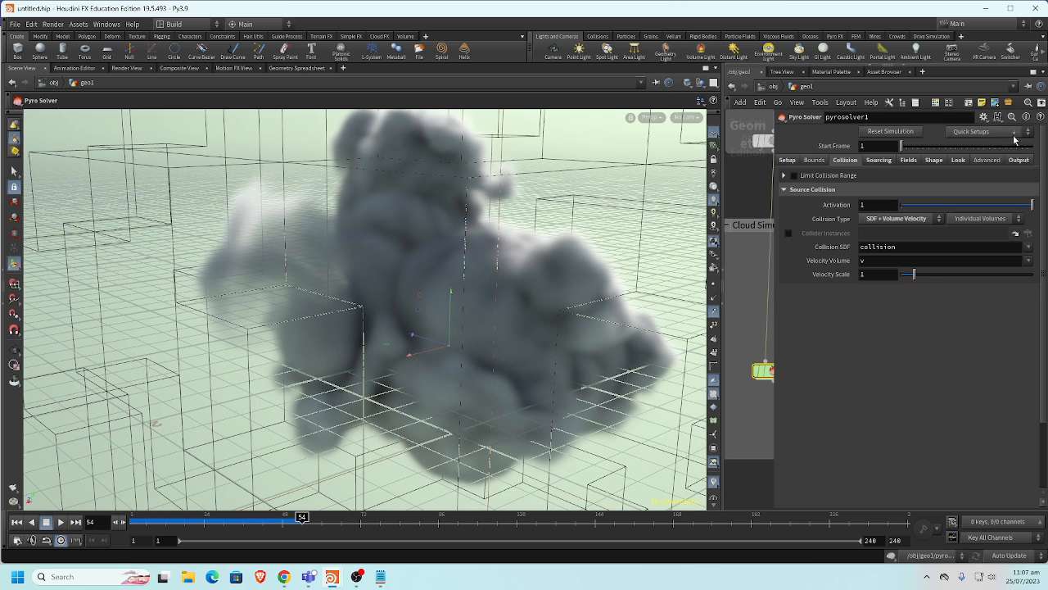
{"action": "left_click", "coordinate": [970, 131]}
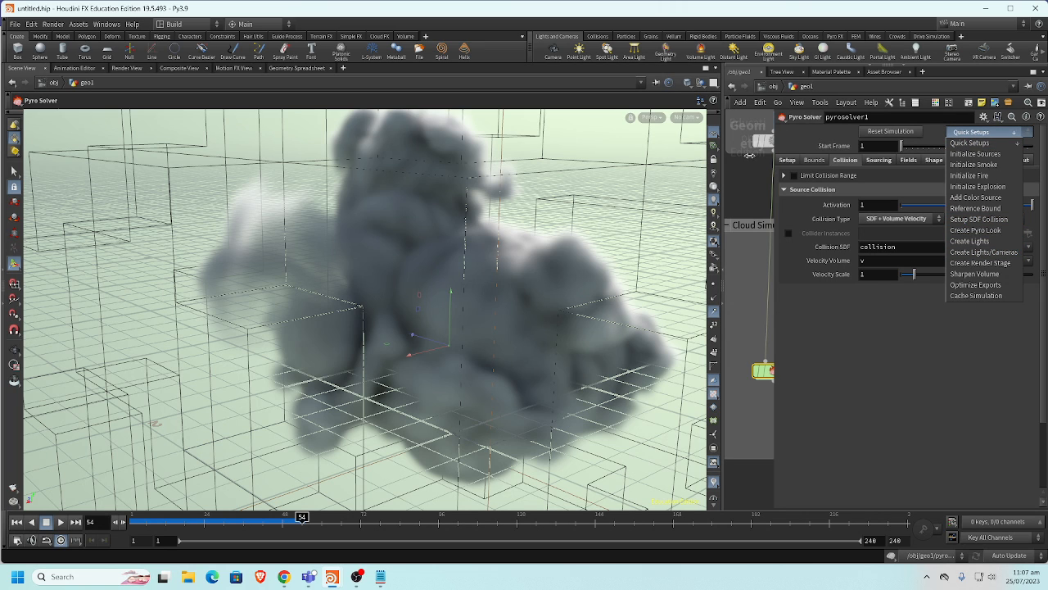
{"action": "left_click", "coordinate": [742, 170]}
{"action": "left_click", "coordinate": [740, 175]}
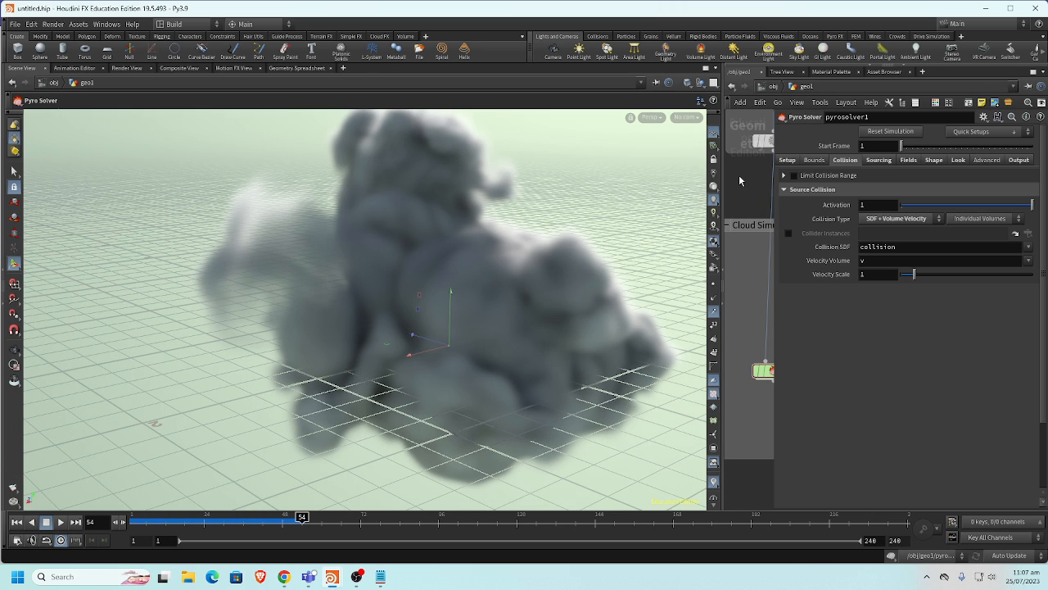
{"action": "key", "text": "p"}
Review the collision source nodes vdbfrompolygons1, sphere2 and transform1, and pointvelocity1's curl noise and basic velocity settings
{"action": "left_click", "coordinate": [828, 343]}
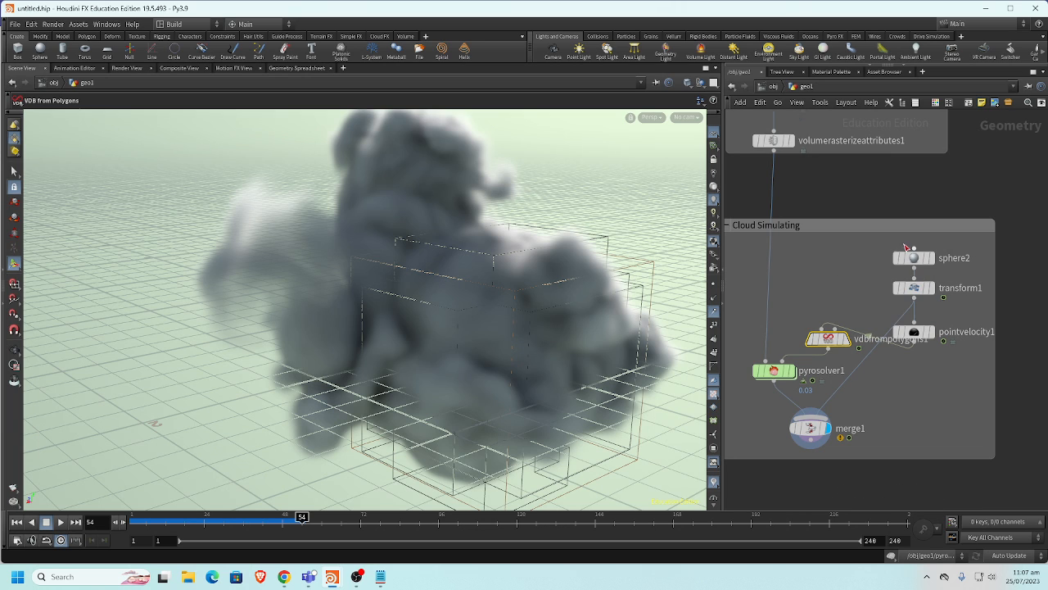
{"action": "left_click_drag", "start_coordinate": [876, 249], "coordinate": [963, 297]}
{"action": "mouse_move", "coordinate": [845, 348]}
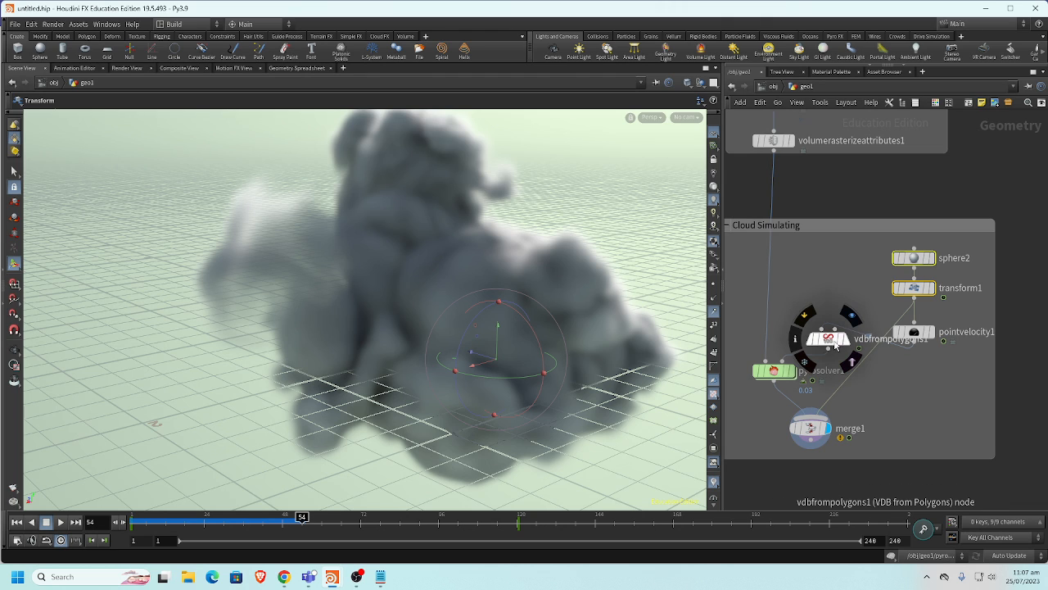
{"action": "left_click", "coordinate": [914, 334]}
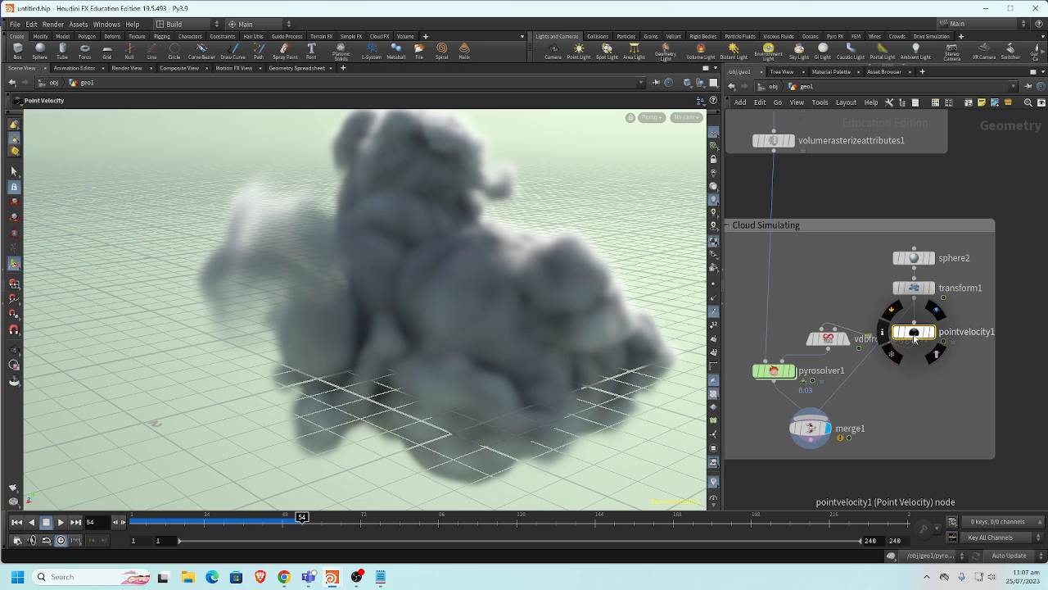
{"action": "key", "text": "p"}
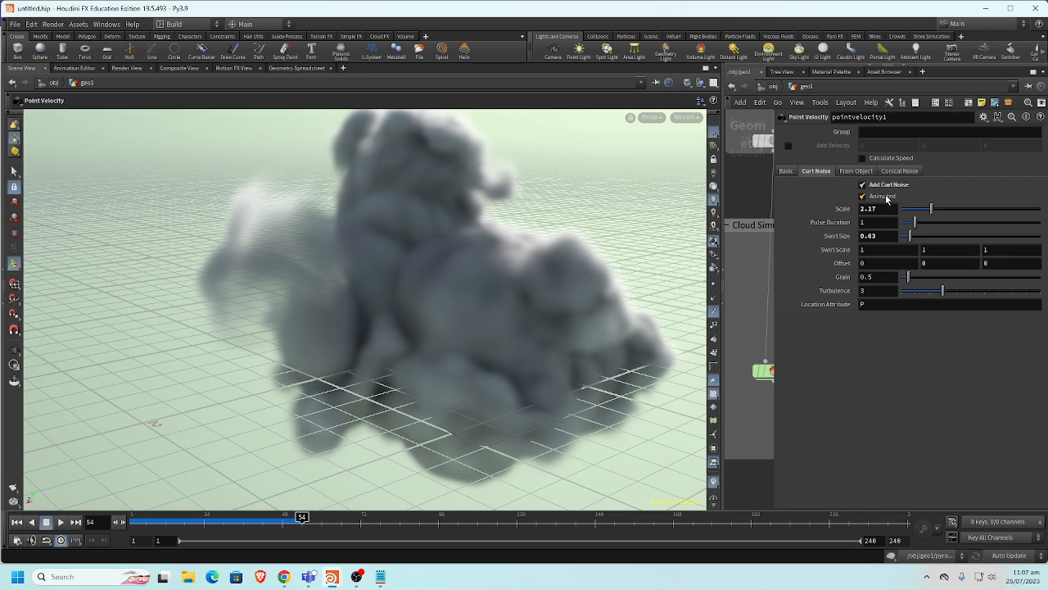
{"action": "left_click", "coordinate": [787, 172]}
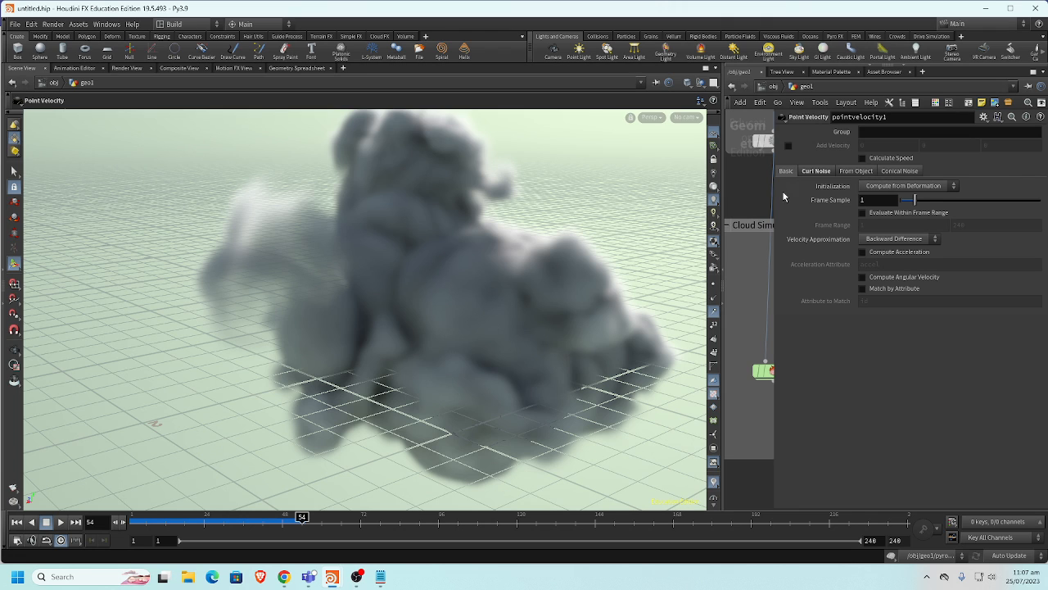
{"action": "key", "text": "p"}
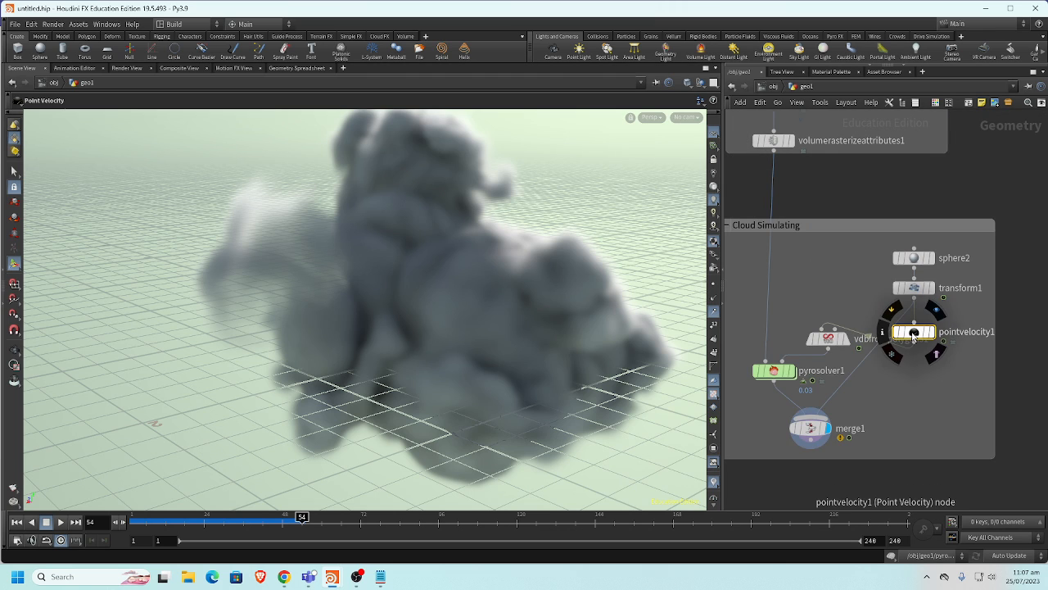
{"action": "middle_click", "coordinate": [914, 335]}
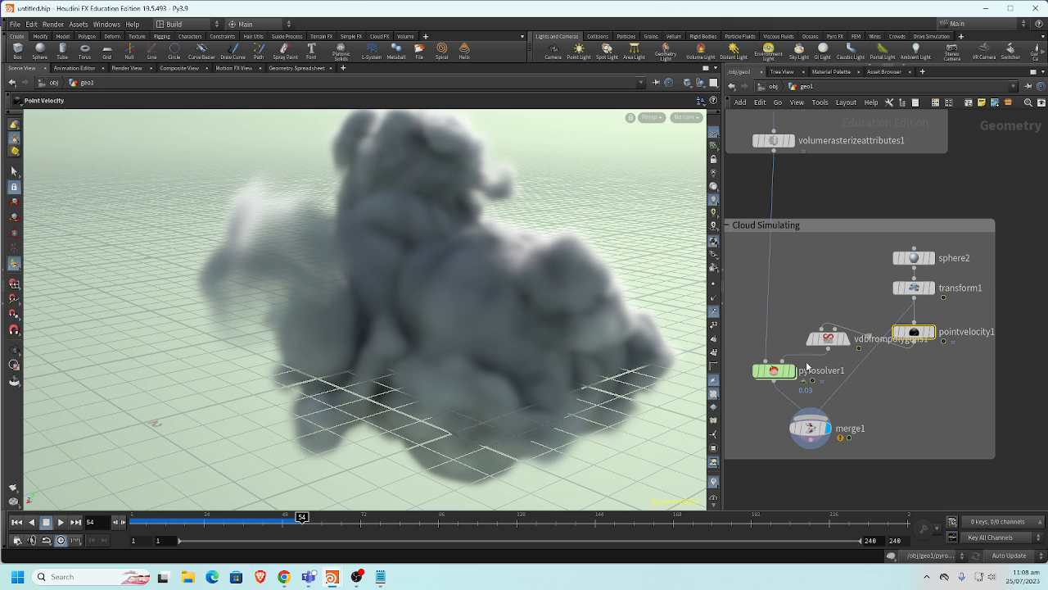
Select merge1, continue the simulation to frame 63 and examine the disturbed cloud from a wider angle
{"action": "left_click", "coordinate": [810, 428]}
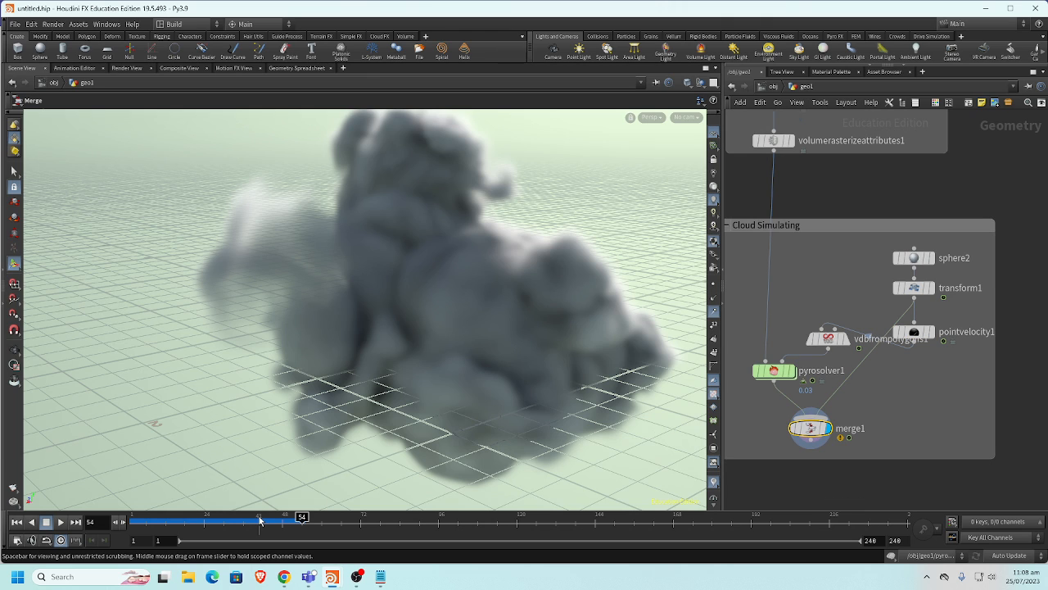
{"action": "left_click", "coordinate": [61, 523]}
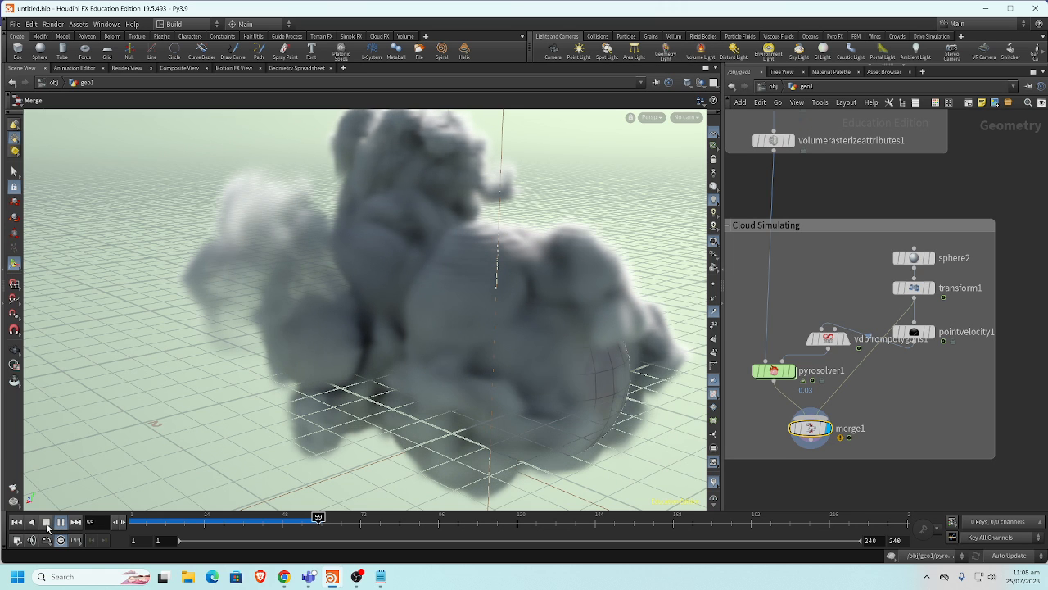
{"action": "left_click", "coordinate": [47, 523]}
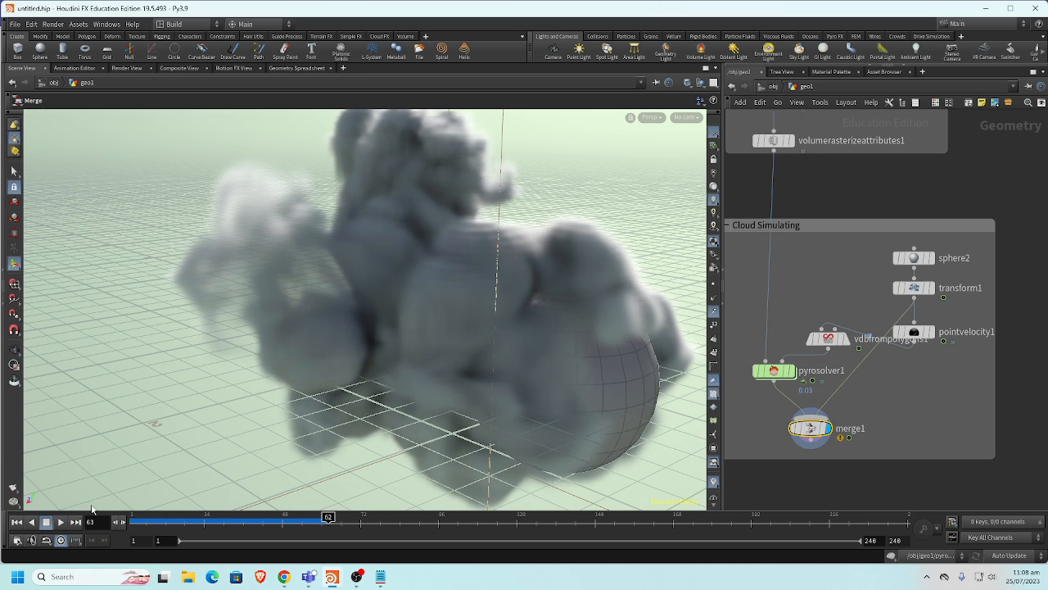
{"action": "scroll", "coordinate": [267, 335], "scroll_direction": "down", "scroll_amount": 5, "text": "alt"}
{"action": "left_click_drag", "start_coordinate": [269, 335], "coordinate": [320, 342], "text": "alt"}
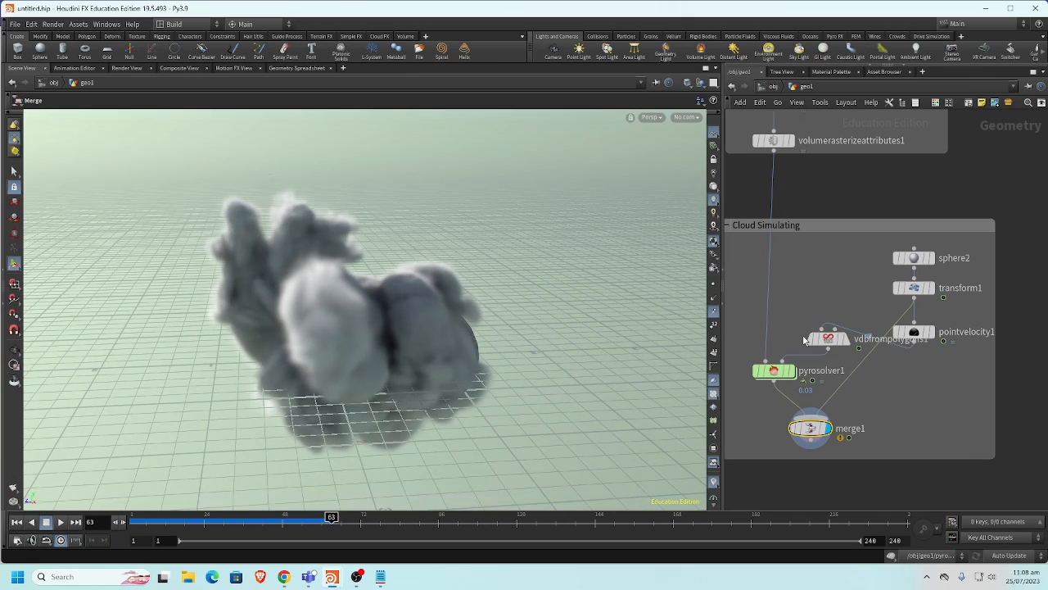